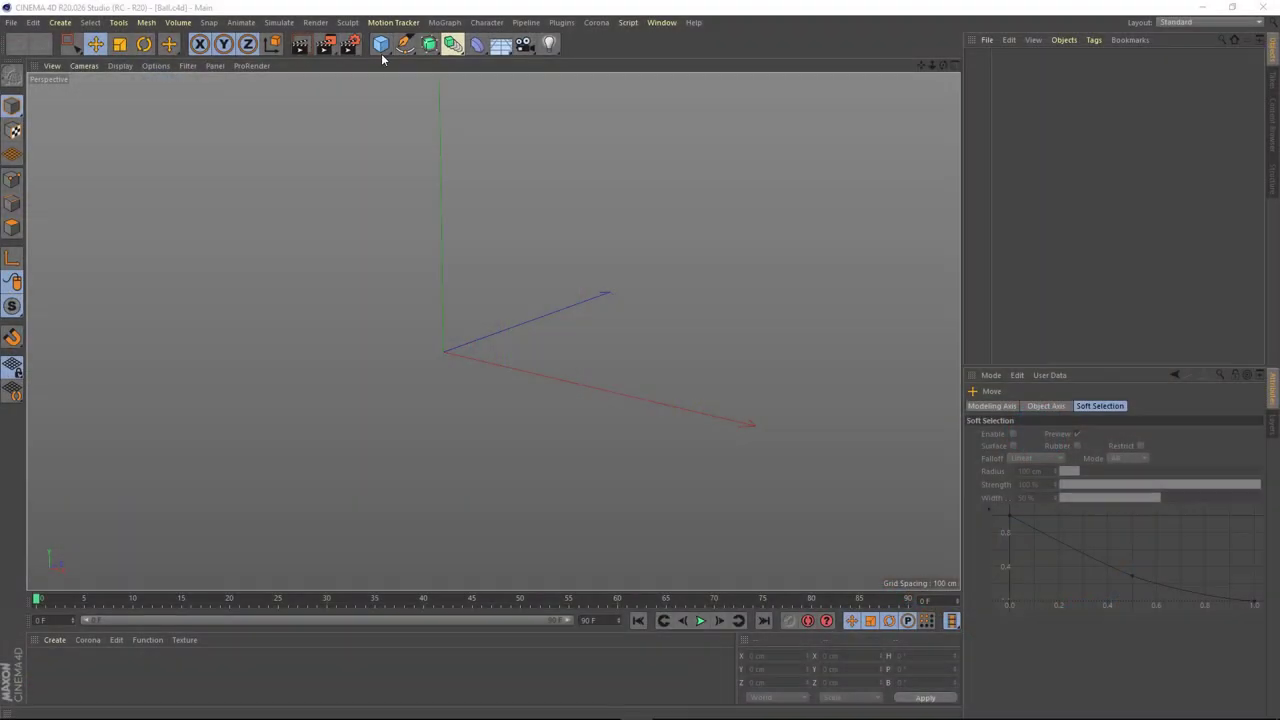
# Add a sphere primitive and display it shaded with wireframe lines.
pyautogui.click(380, 43)
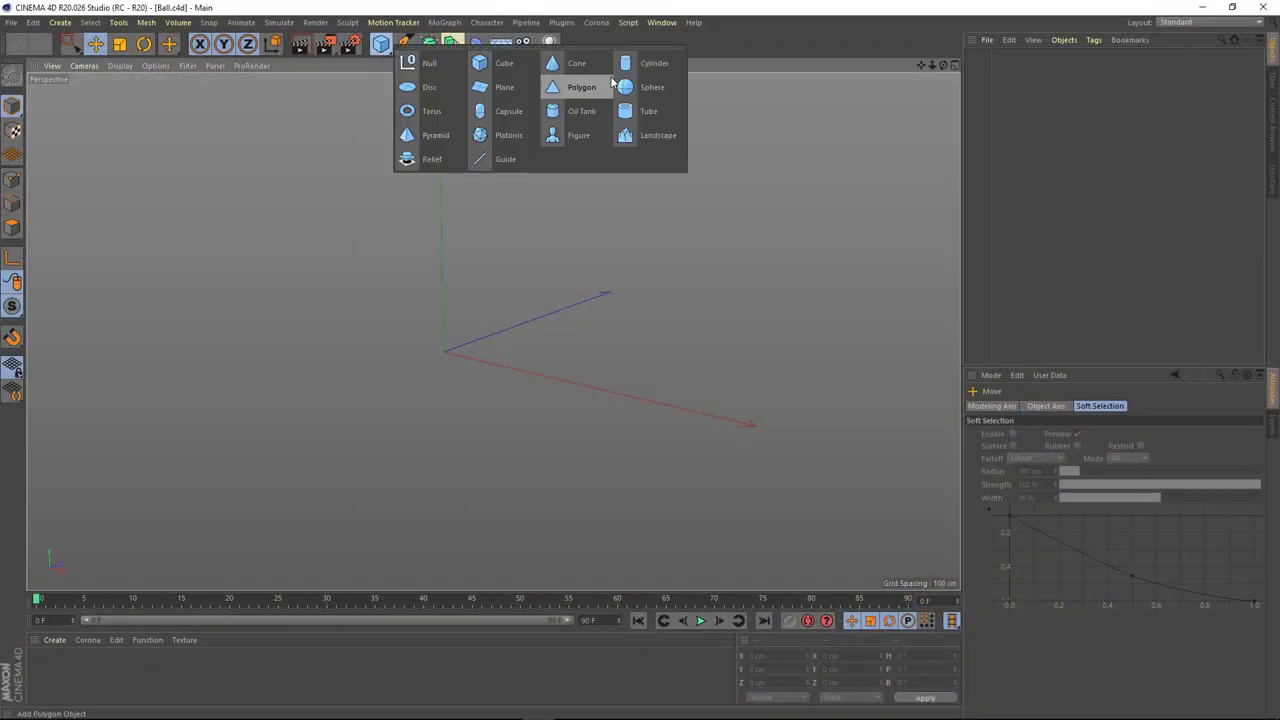
pyautogui.click(578, 86)
pyautogui.keyDown('alt'); pyautogui.moveTo(419, 332); pyautogui.dragTo(523, 334); pyautogui.keyUp('alt')
pyautogui.scroll(3, 523, 334)
pyautogui.click(120, 65)
pyautogui.click(138, 104)
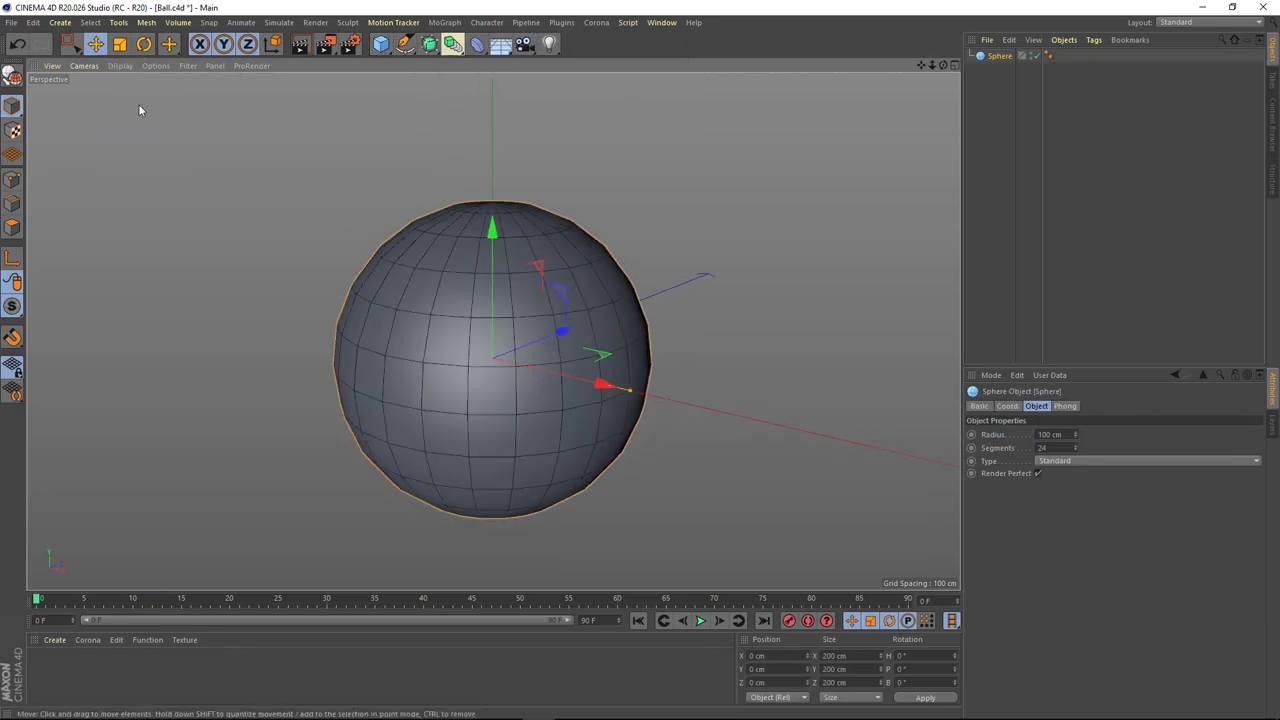
pyautogui.keyDown('alt'); pyautogui.moveTo(440, 320); pyautogui.dragTo(449, 350); pyautogui.keyUp('alt')
# Raise the sphere's segment count to 64.
pyautogui.doubleClick(1050, 447)
pyautogui.write('64')
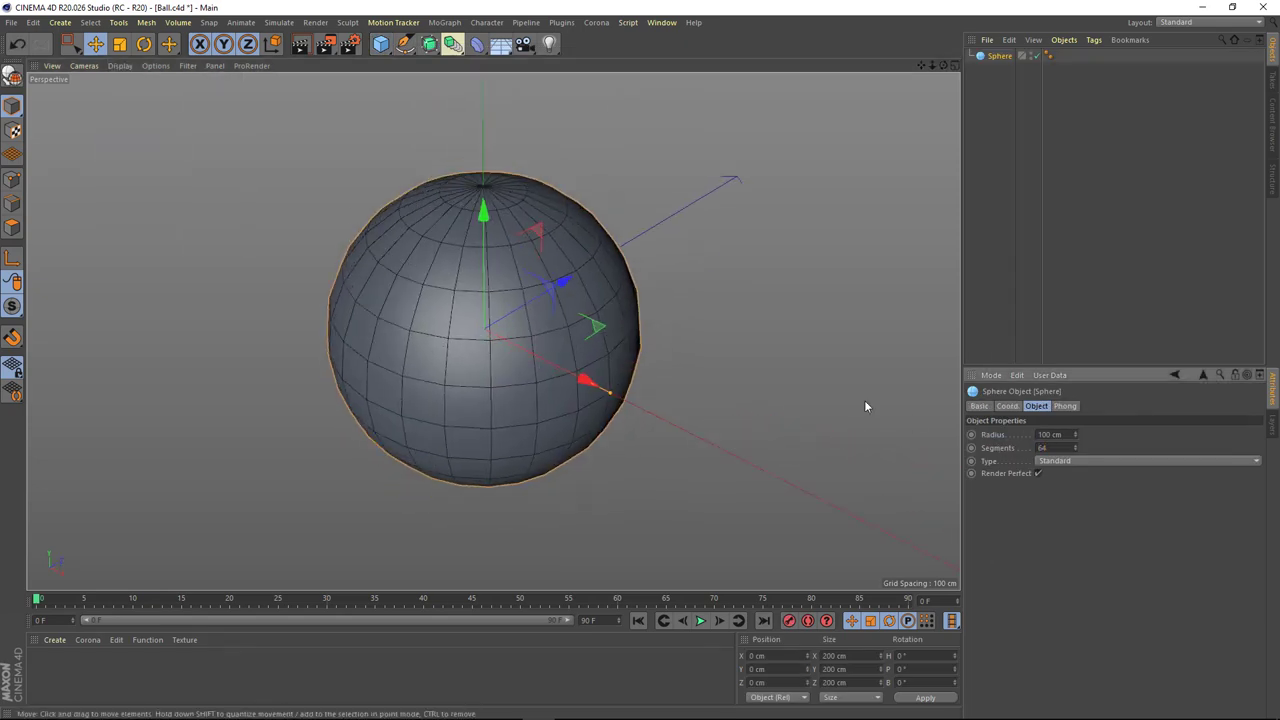
pyautogui.press('Return')
pyautogui.keyDown('alt'); pyautogui.moveTo(454, 284); pyautogui.dragTo(495, 313); pyautogui.keyUp('alt')
# Make the sphere editable, enter Polygon mode and show four viewports.
pyautogui.press('c')
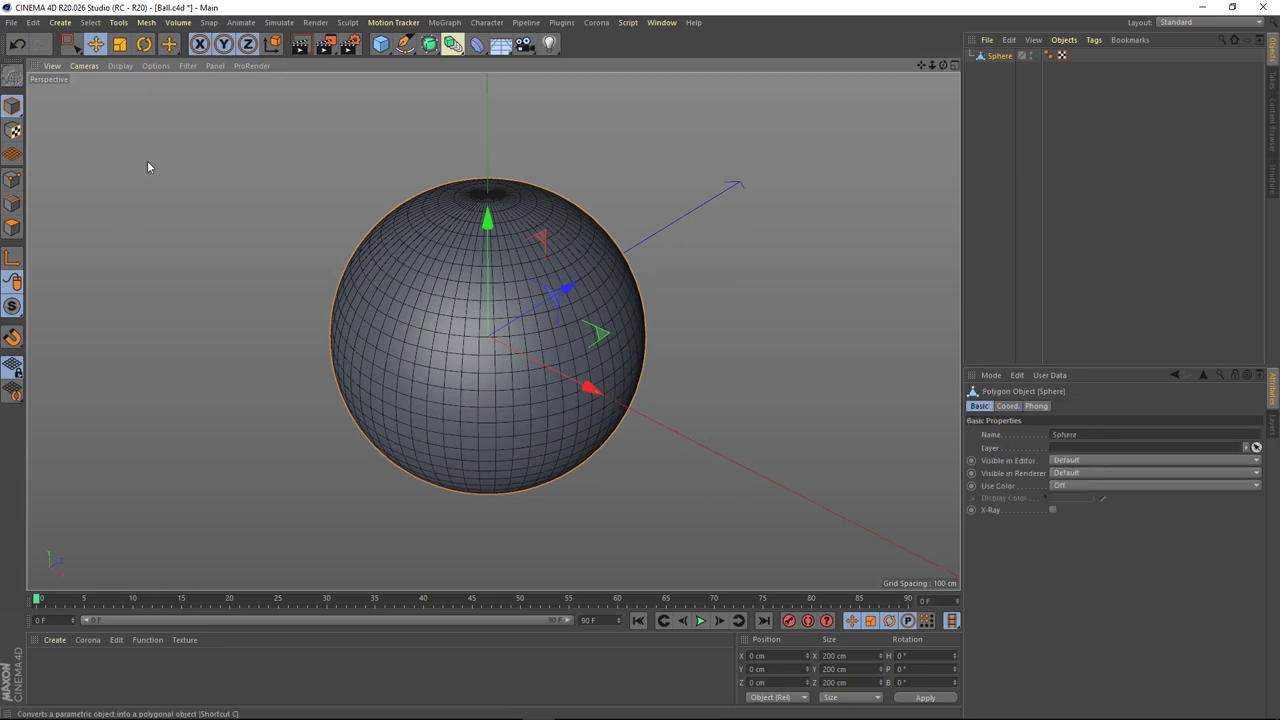
pyautogui.keyDown('alt'); pyautogui.moveTo(366, 223); pyautogui.dragTo(433, 303); pyautogui.keyUp('alt')
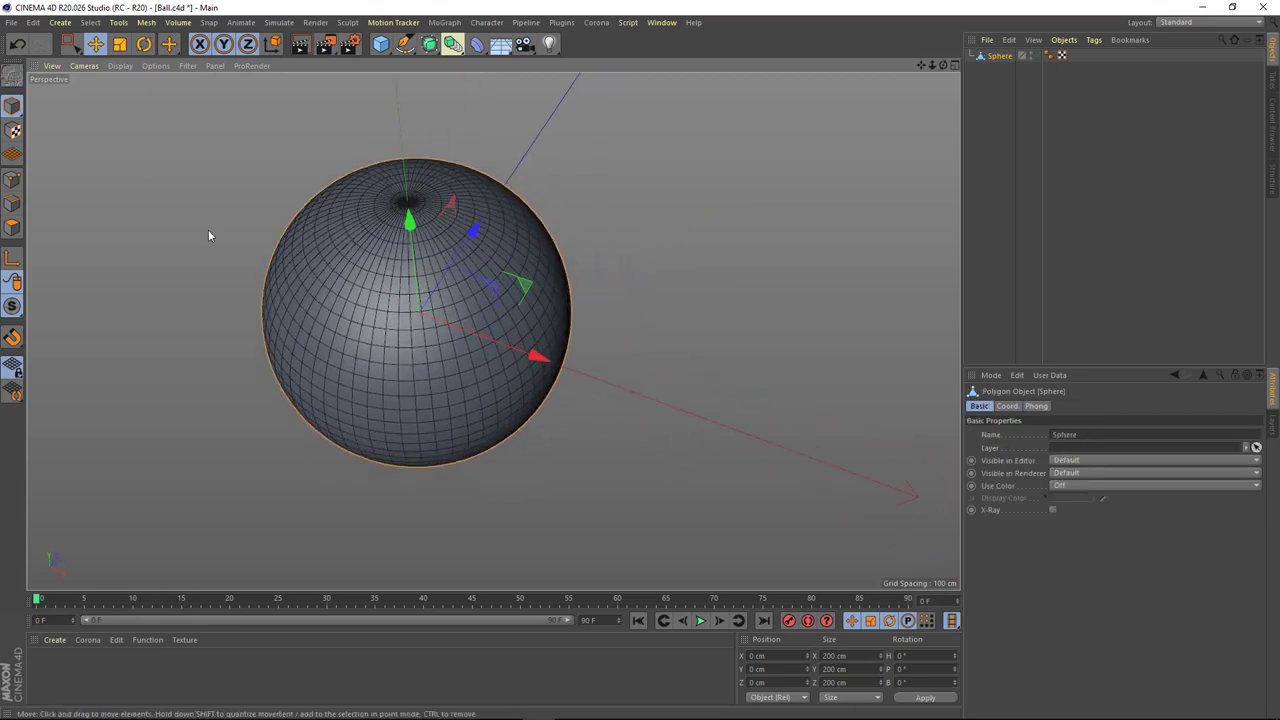
pyautogui.click(12, 228)
pyautogui.middleClick(427, 270)
# In the enlarged Top view, paint a ring of pole polygons with Live Selection.
pyautogui.scroll(5, 714, 197)
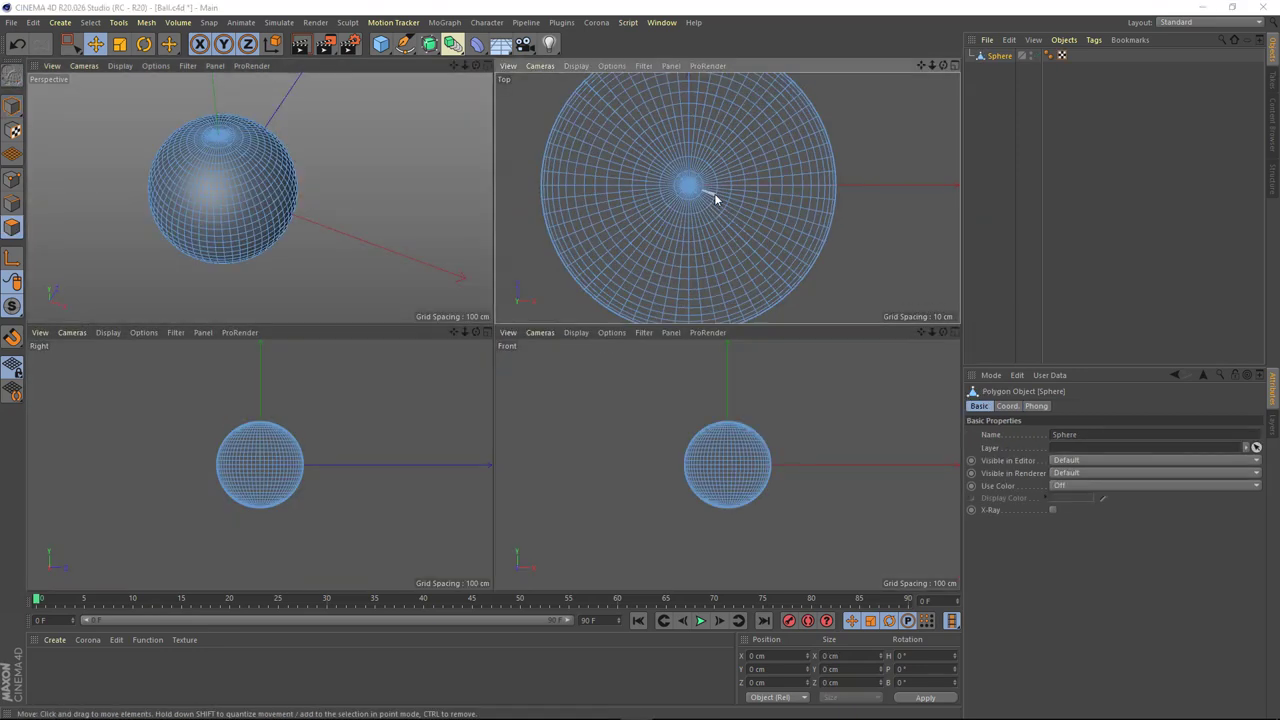
pyautogui.scroll(-1, 727, 212)
pyautogui.moveTo(494, 326); pyautogui.dragTo(447, 471)
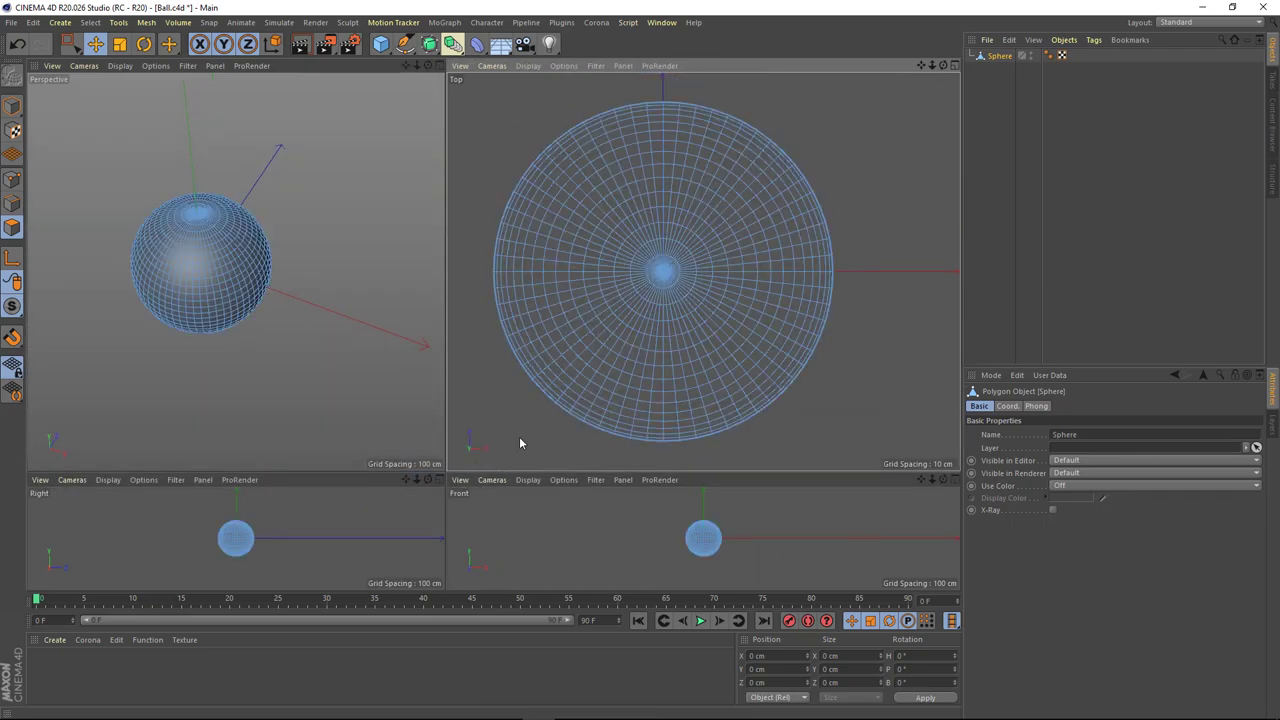
pyautogui.scroll(-1, 686, 306)
pyautogui.scroll(3, 720, 286)
pyautogui.scroll(2, 720, 286)
pyautogui.click(169, 43)
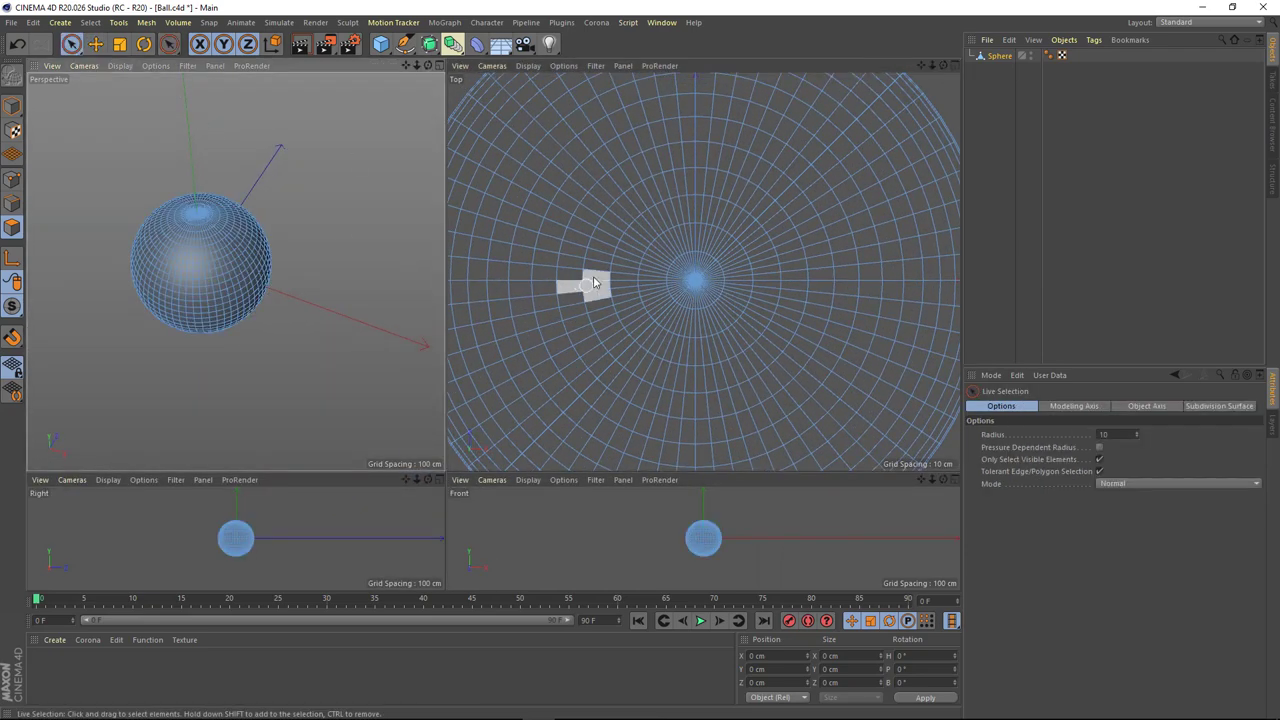
pyautogui.click(690, 276)
pyautogui.scroll(1, 686, 277)
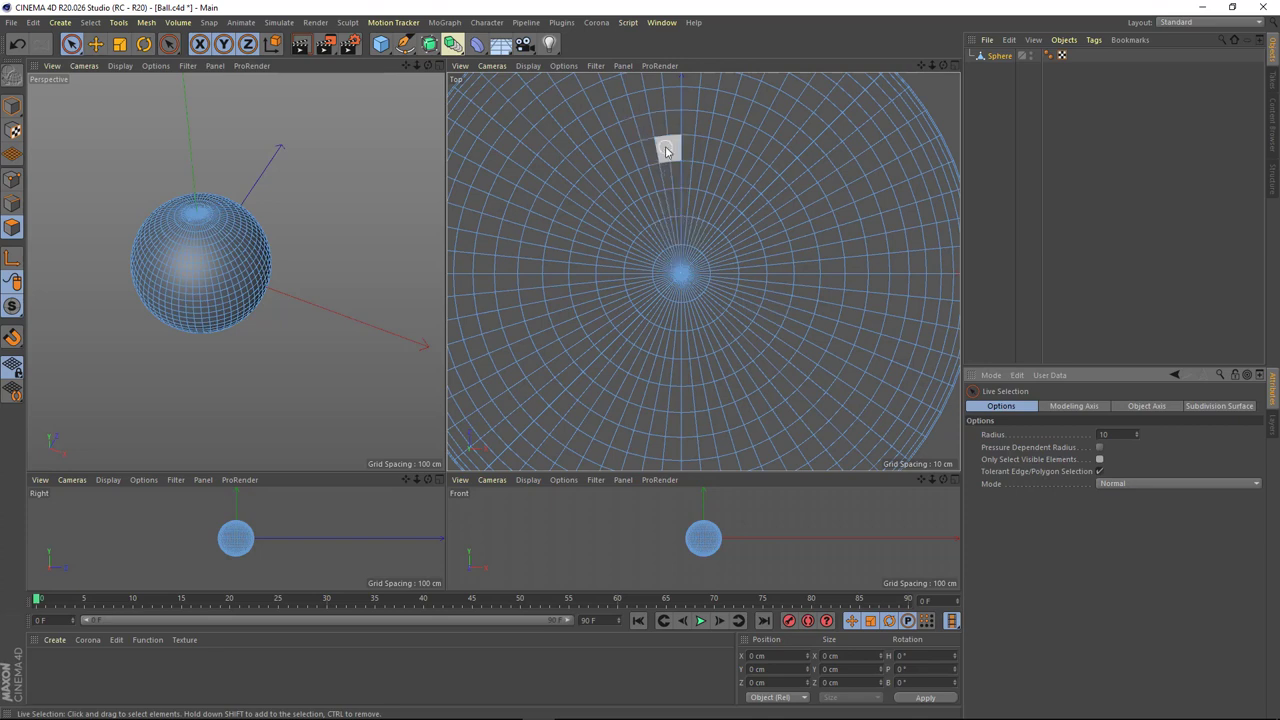
pyautogui.moveTo(667, 150); pyautogui.dragTo(641, 160)
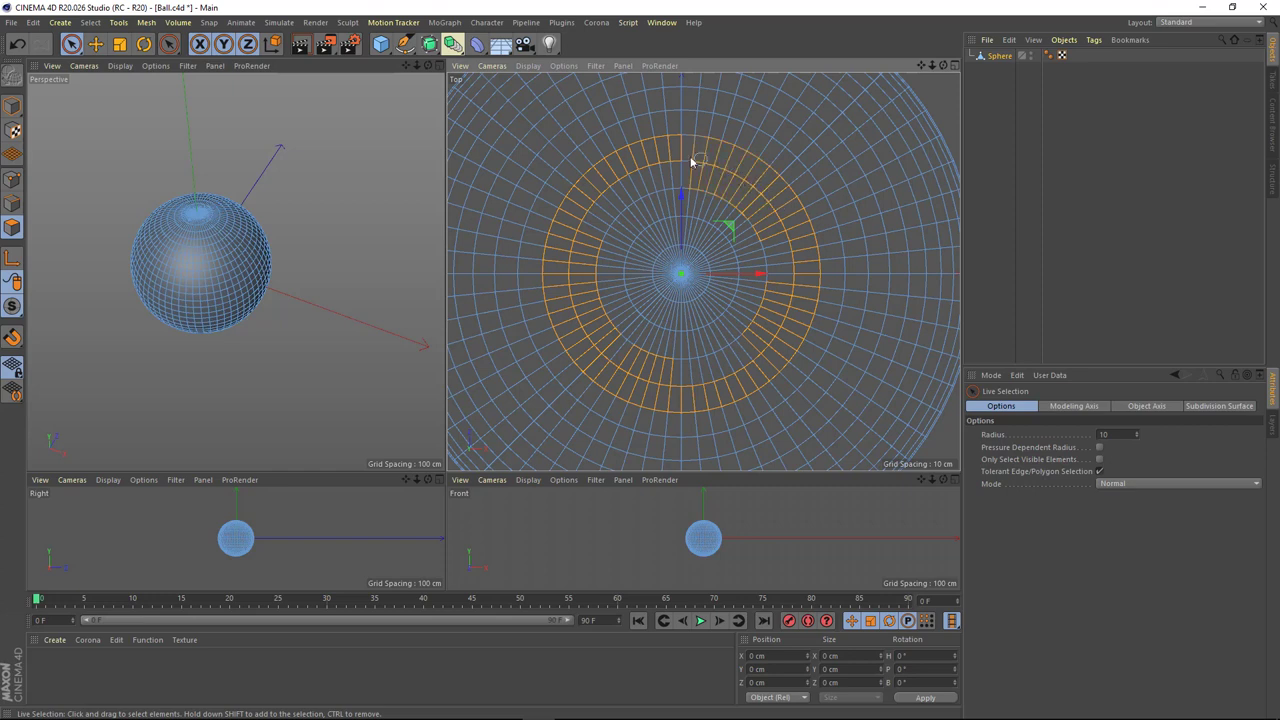
# Widen the brush radius to 40, fill the cap centres, and save the caps as a selection tag.
pyautogui.moveTo(614, 251); pyautogui.dragTo(512, 249, button='middle')
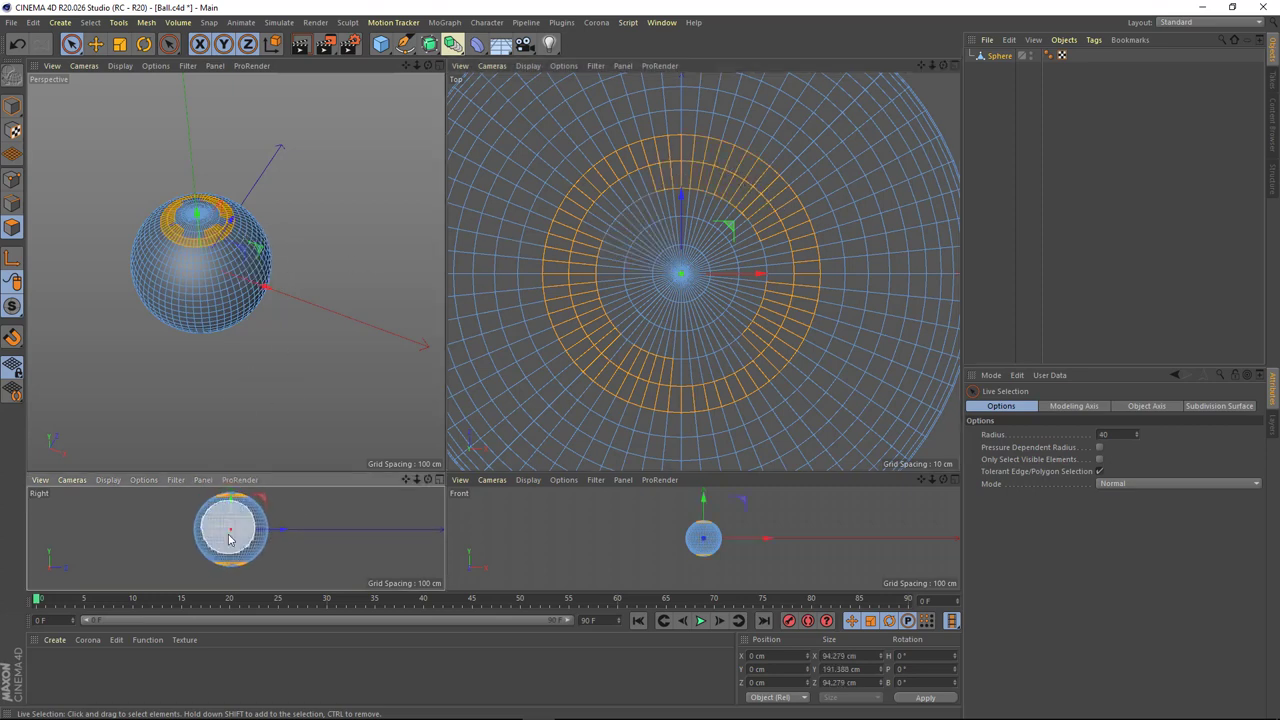
pyautogui.keyDown('alt'); pyautogui.moveTo(163, 177); pyautogui.dragTo(251, 285); pyautogui.keyUp('alt')
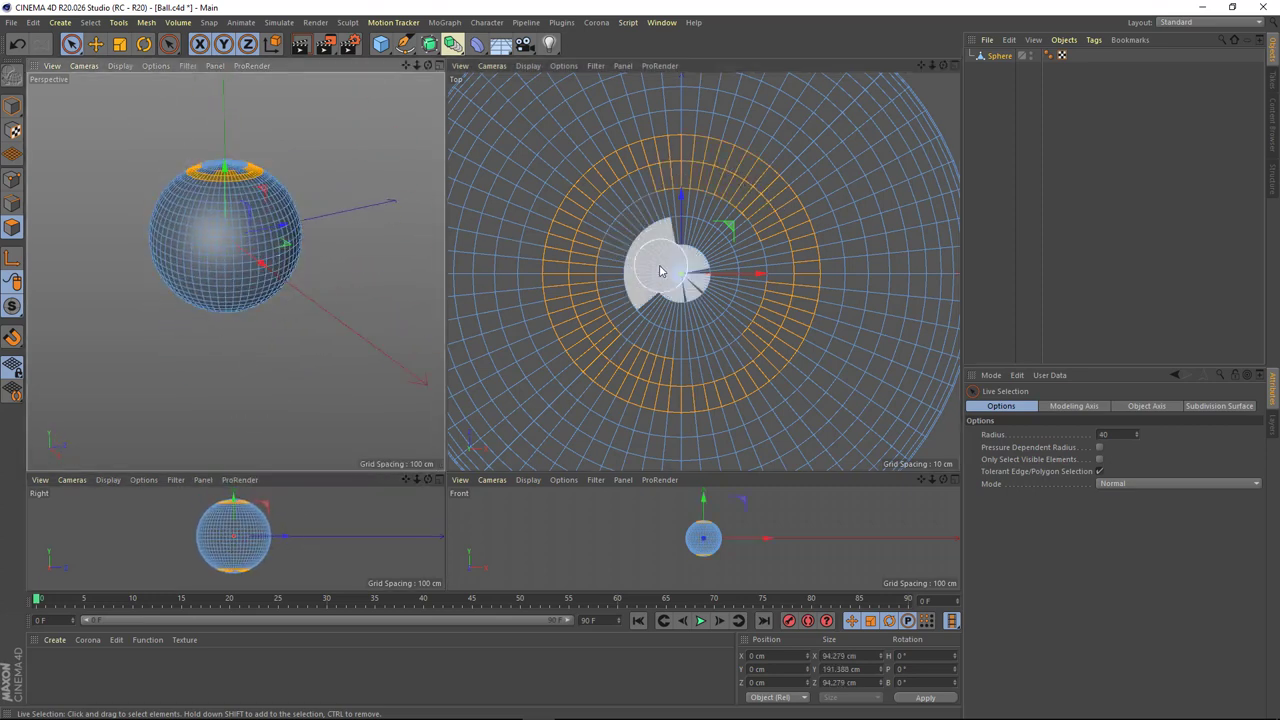
pyautogui.keyDown('shift'); pyautogui.moveTo(767, 234); pyautogui.dragTo(673, 233); pyautogui.keyUp('shift')
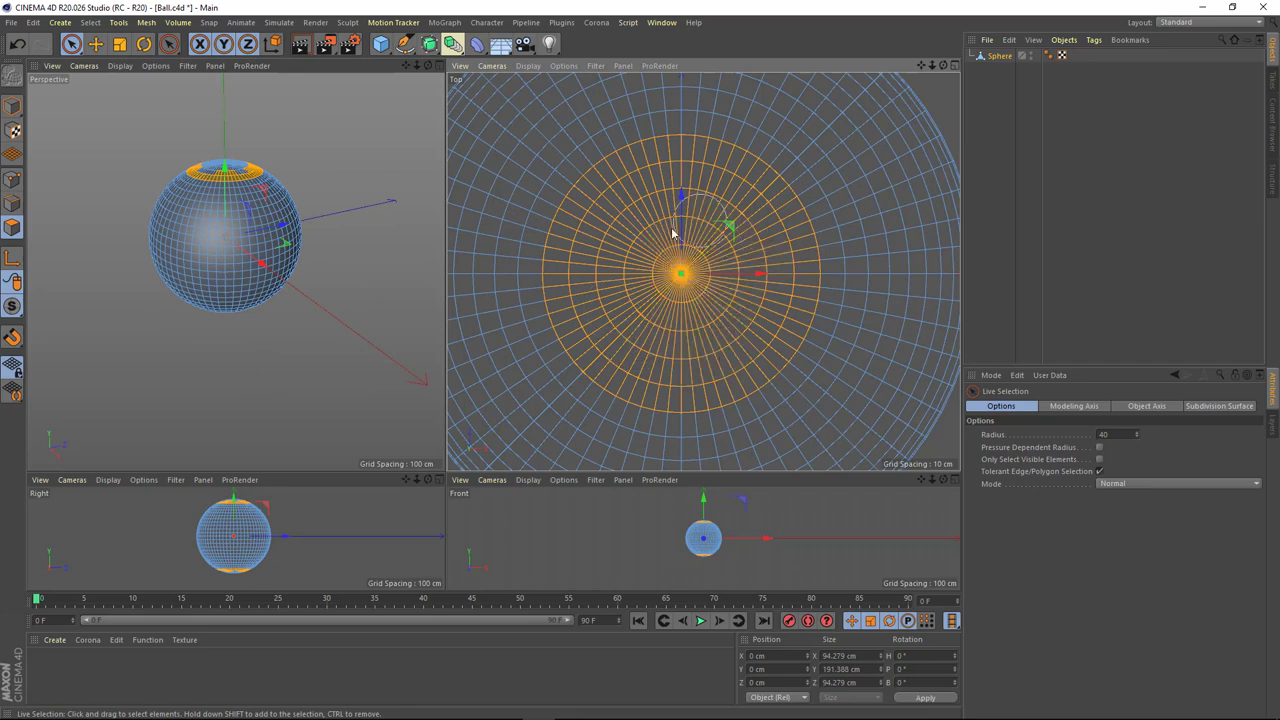
pyautogui.keyDown('alt'); pyautogui.moveTo(249, 277); pyautogui.dragTo(377, 301); pyautogui.keyUp('alt')
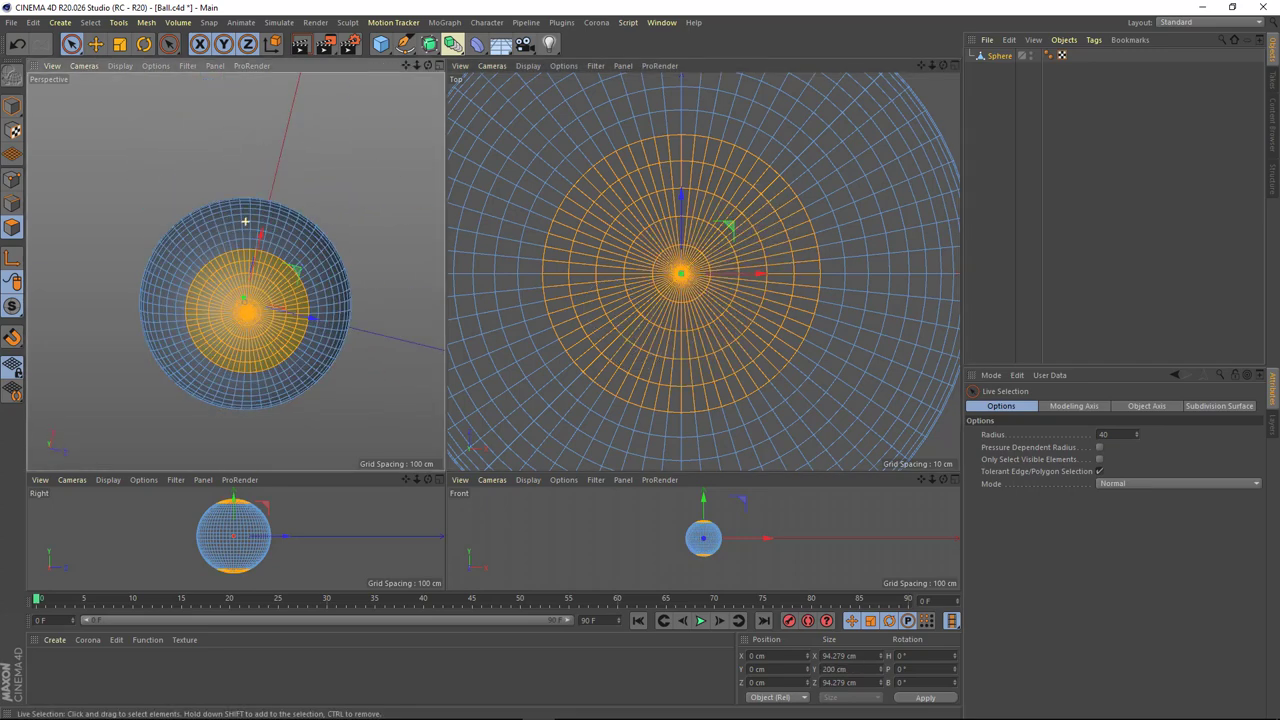
pyautogui.middleClick(377, 301)
pyautogui.moveTo(522, 311)
pyautogui.keyDown('alt'); pyautogui.mouseDown()
pyautogui.moveTo(510, 262)
pyautogui.moveTo(534, 335)
pyautogui.moveTo(489, 270)
pyautogui.moveTo(490, 282)
pyautogui.moveTo(346, 339)
pyautogui.moveTo(300, 330)
pyautogui.mouseUp(); pyautogui.keyUp('alt')
pyautogui.click(90, 22)
pyautogui.click(125, 360)
# Invert the selection to the sphere body and save it as a second selection tag.
pyautogui.click(90, 22)
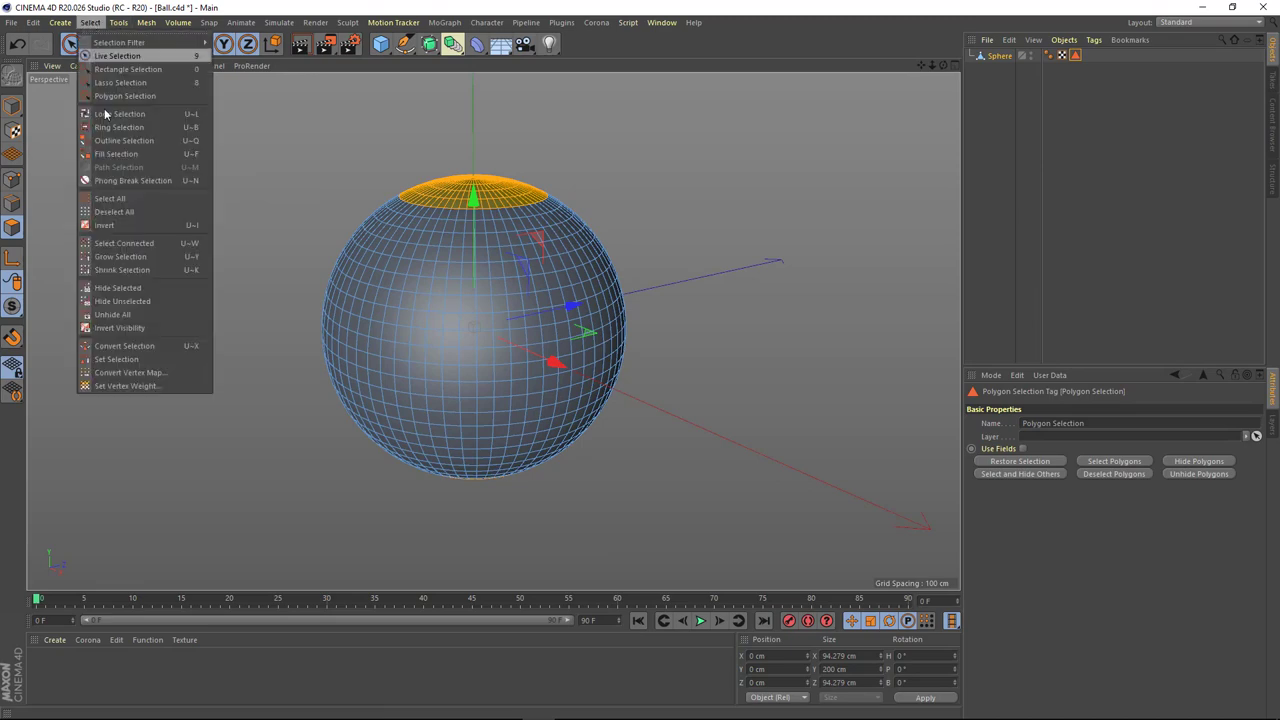
pyautogui.click(132, 223)
pyautogui.click(1100, 200)
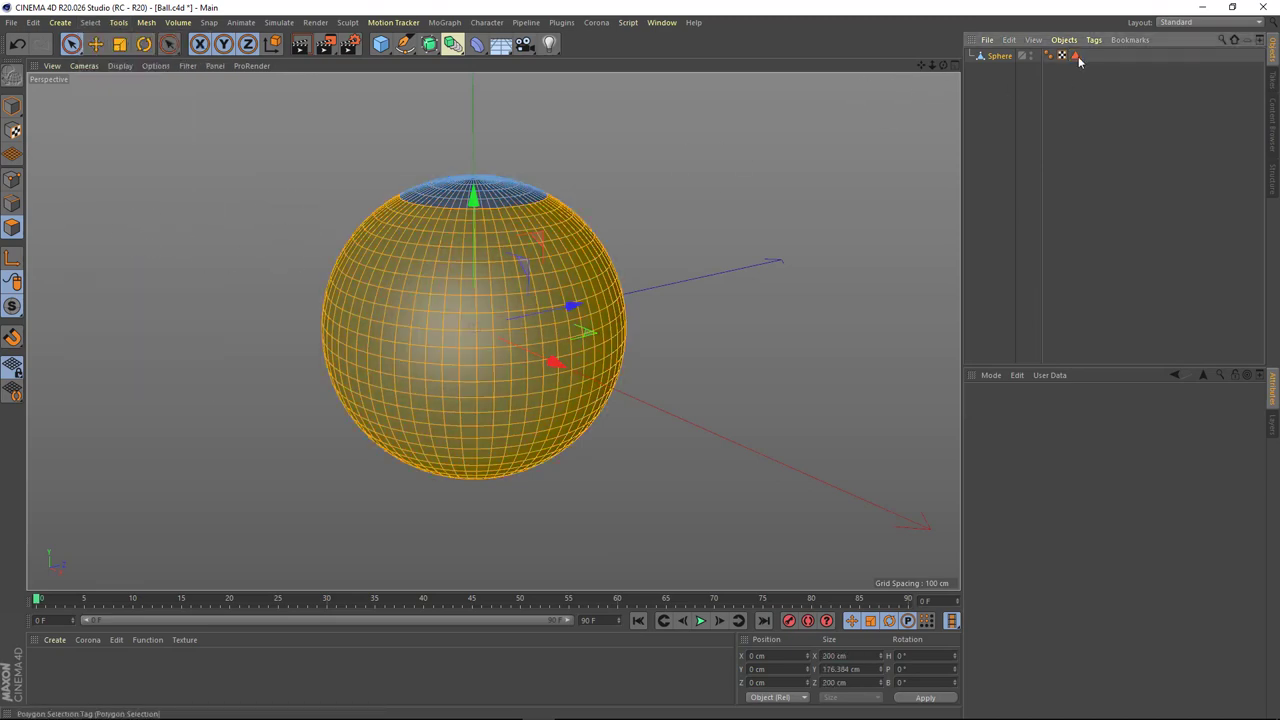
pyautogui.click(90, 22)
pyautogui.click(115, 360)
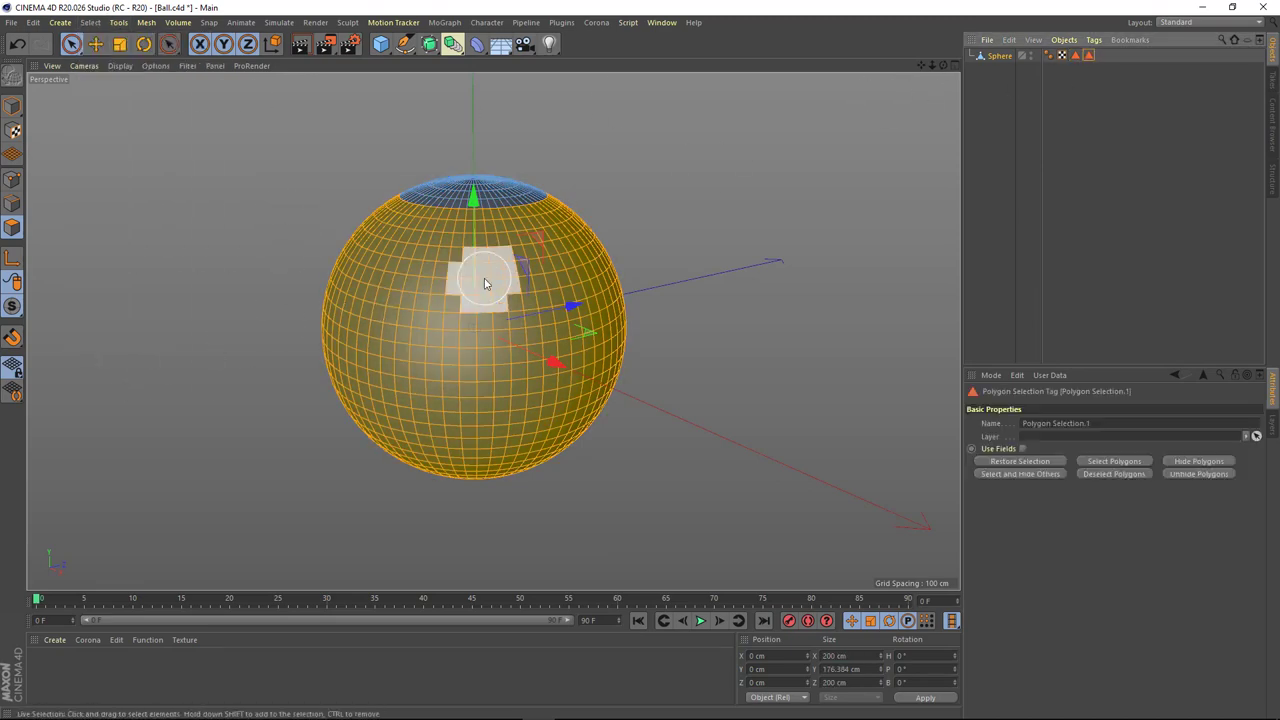
# With Rectangle Selection in Top view, deselect everything except one quarter of the body.
pyautogui.middleClick(486, 286)
pyautogui.scroll(-2, 668, 295)
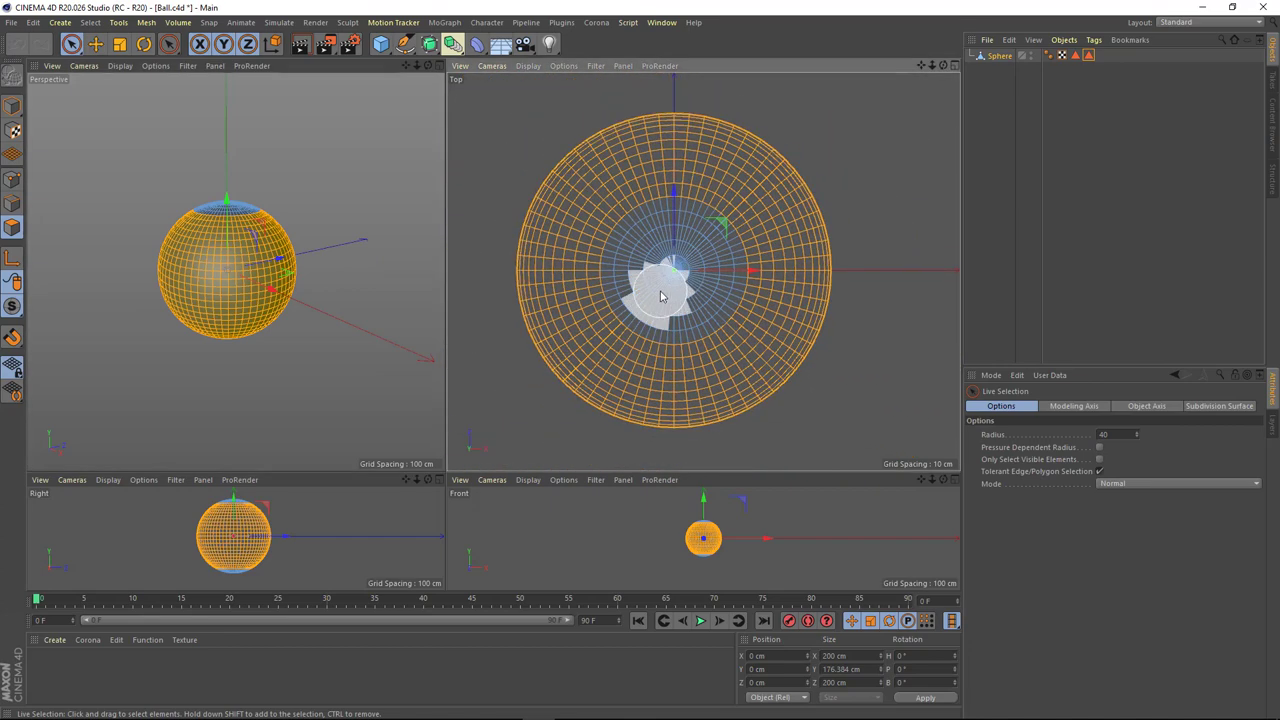
pyautogui.press('0')
pyautogui.keyDown('alt'); pyautogui.moveTo(624, 278); pyautogui.dragTo(618, 270, button='middle'); pyautogui.keyUp('alt')
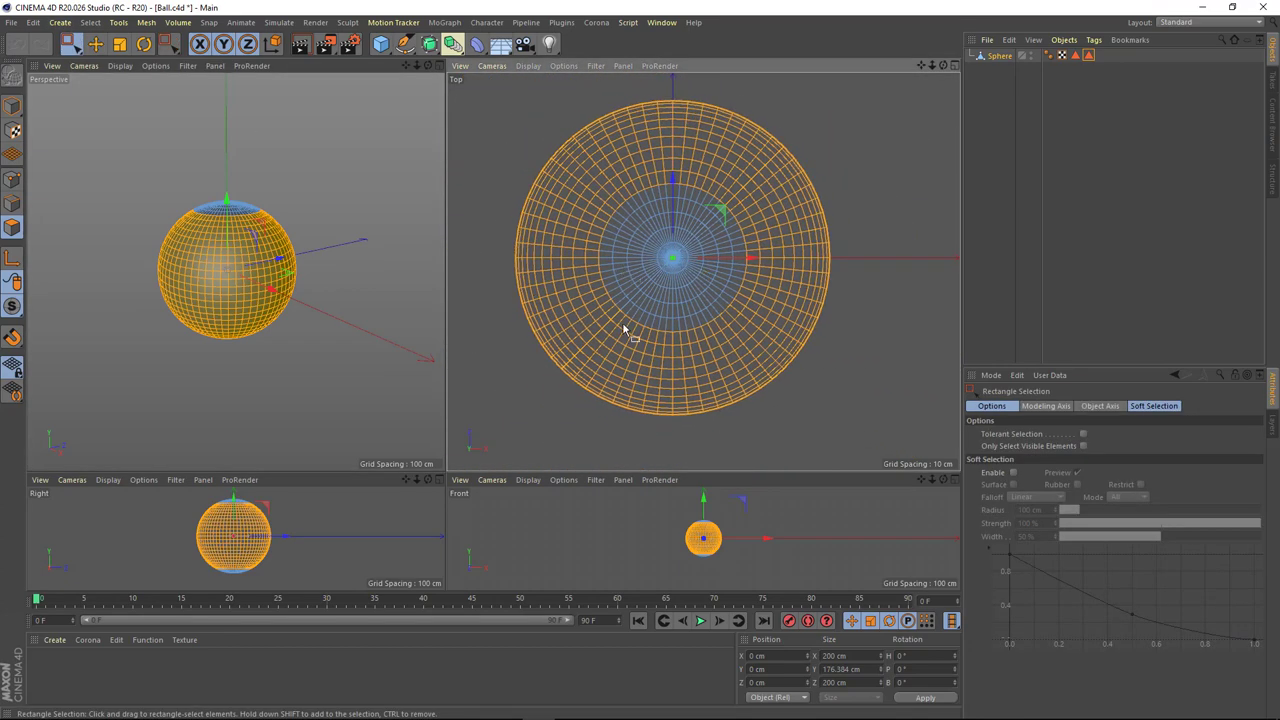
pyautogui.moveTo(866, 82); pyautogui.dragTo(474, 258)
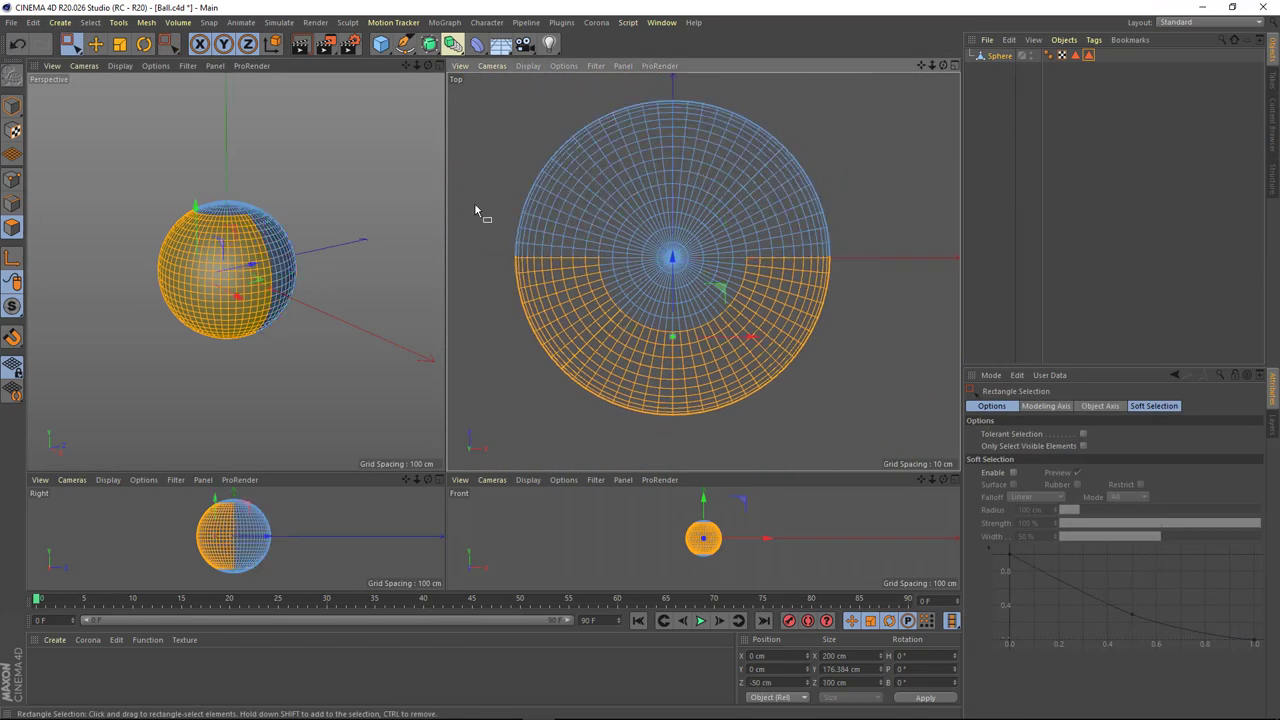
pyautogui.keyDown('ctrl'); pyautogui.moveTo(673, 460); pyautogui.dragTo(673, 460); pyautogui.keyUp('ctrl')
pyautogui.scroll(4, 285, 226)
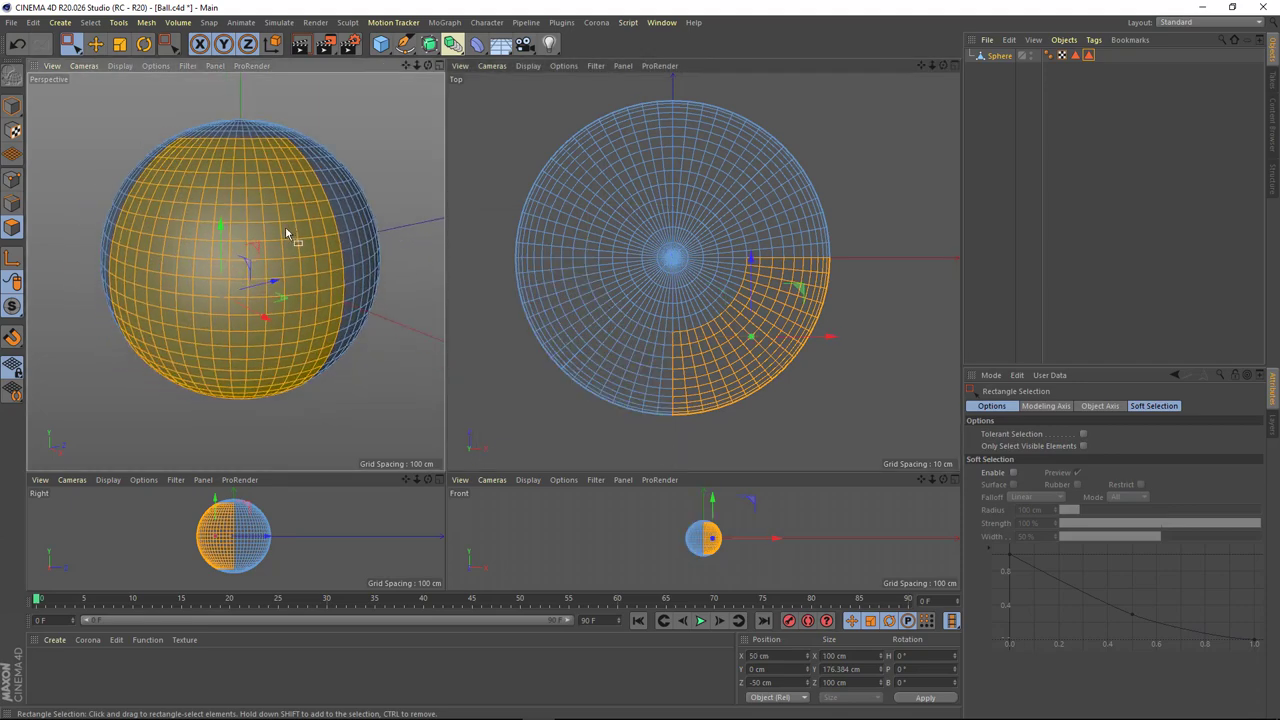
pyautogui.moveTo(285, 226)
pyautogui.keyDown('alt'); pyautogui.mouseDown()
pyautogui.moveTo(250, 257)
pyautogui.moveTo(328, 157)
pyautogui.moveTo(177, 229)
pyautogui.mouseUp(); pyautogui.keyUp('alt')
pyautogui.scroll(-3, 200, 251)
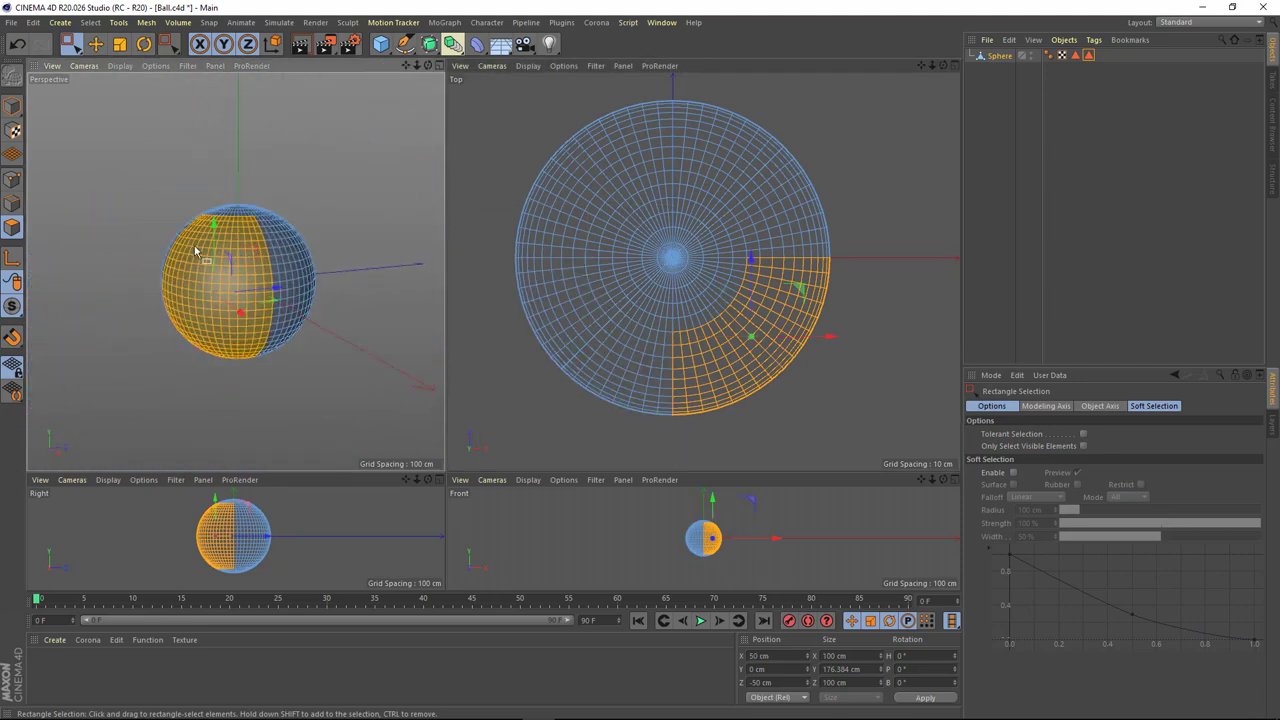
pyautogui.scroll(-3, 313, 197)
pyautogui.scroll(4, 313, 197)
pyautogui.keyDown('alt'); pyautogui.moveTo(313, 197); pyautogui.dragTo(180, 267); pyautogui.keyUp('alt')
pyautogui.scroll(-2, 180, 267)
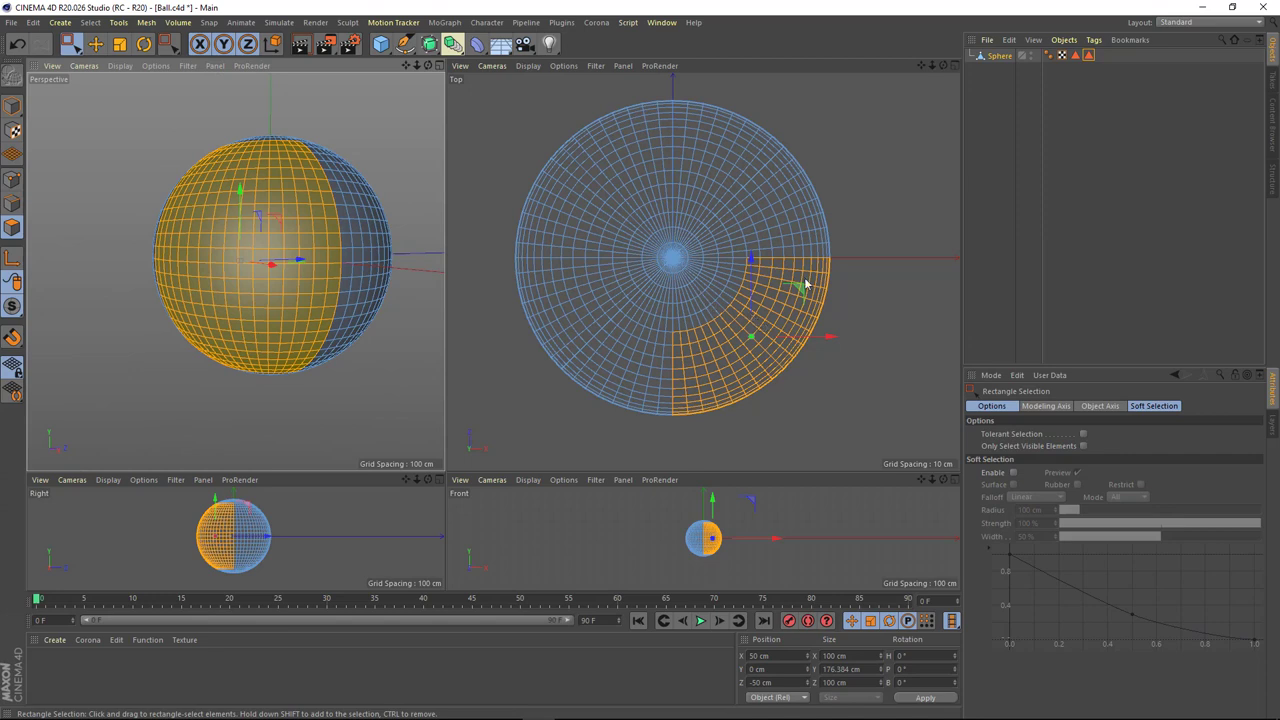
pyautogui.click(90, 22)
# Store the isolated quarter as a tag, then isolate and store a second quarter.
pyautogui.click(100, 362)
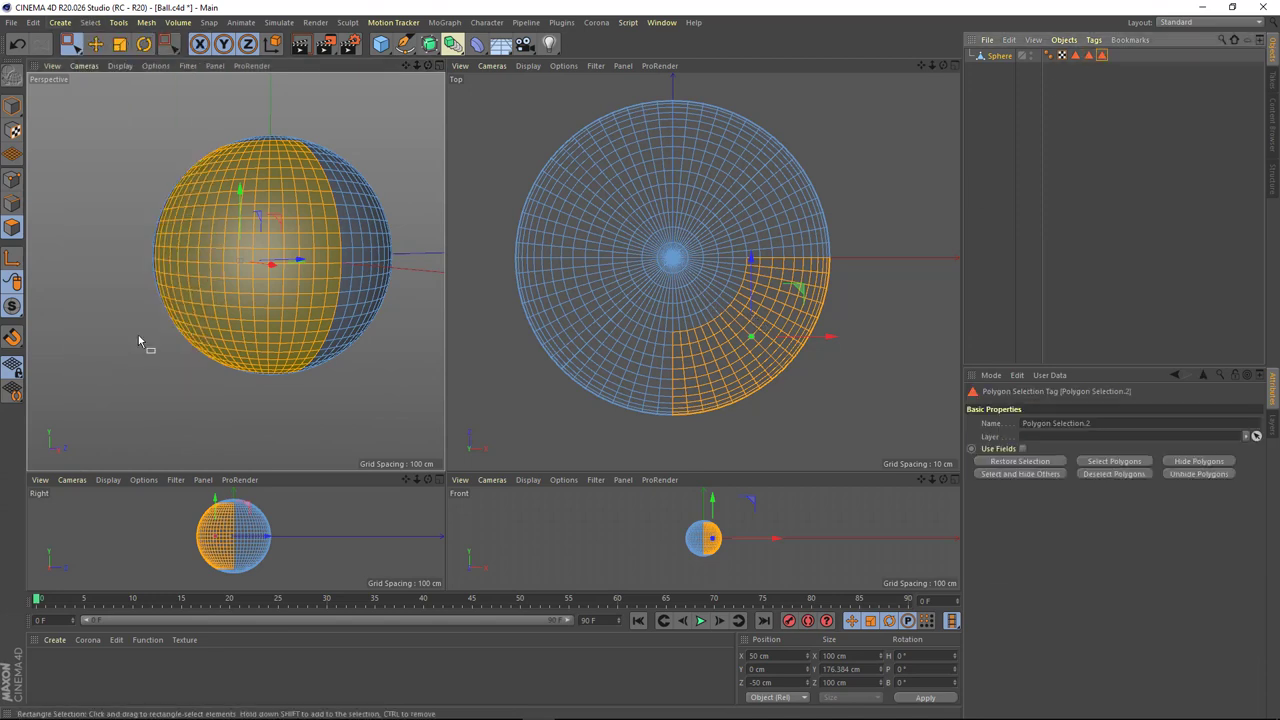
pyautogui.doubleClick(1089, 56)
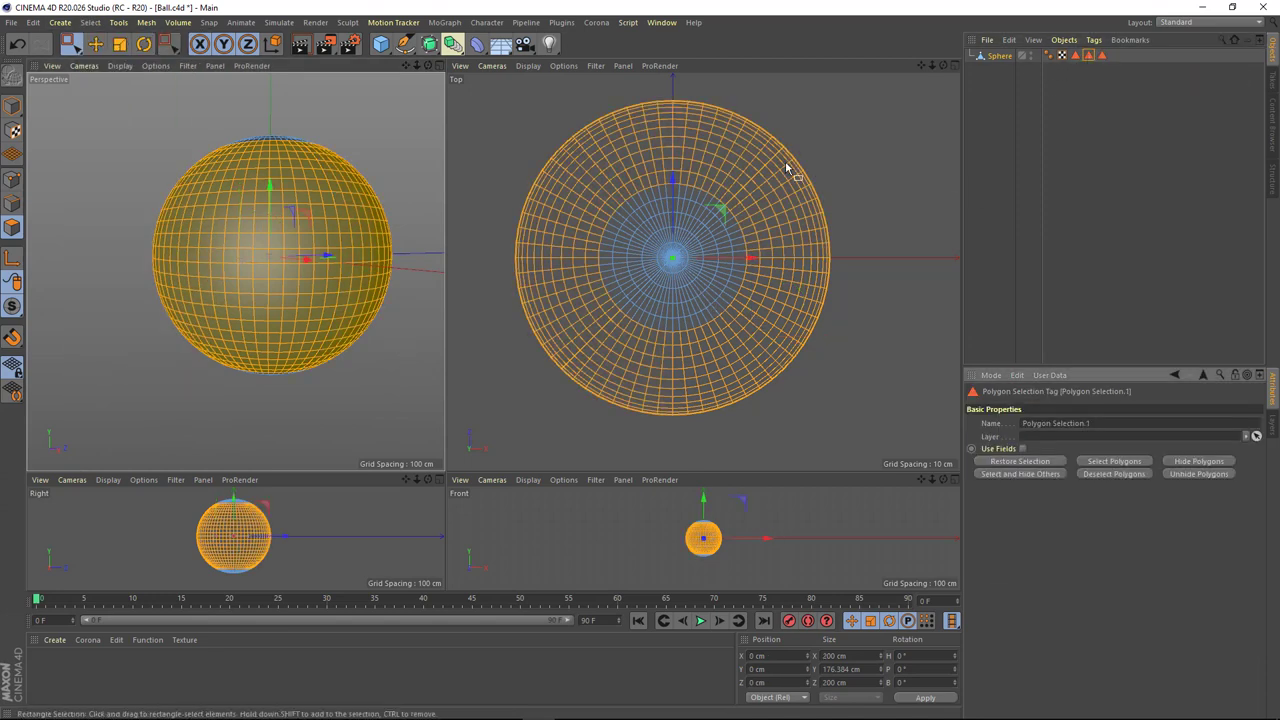
pyautogui.keyDown('ctrl'); pyautogui.moveTo(868, 81); pyautogui.dragTo(466, 259); pyautogui.keyUp('ctrl')
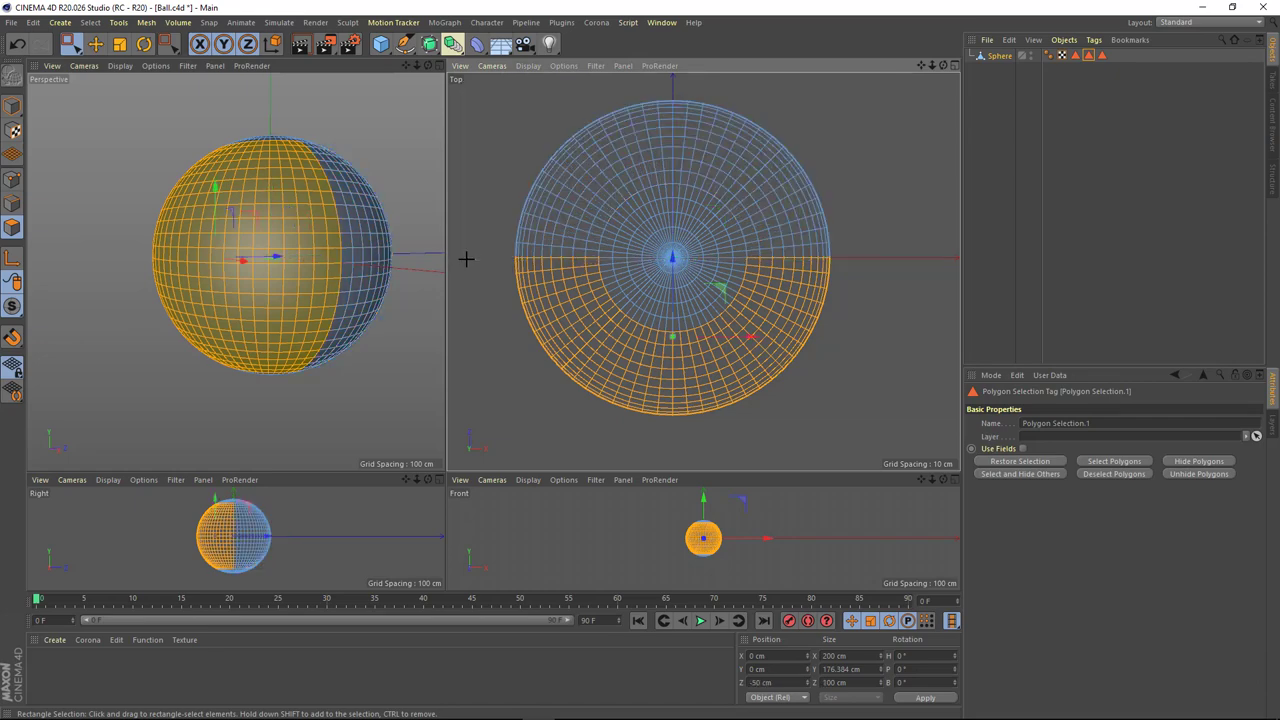
pyautogui.keyDown('ctrl'); pyautogui.moveTo(670, 453); pyautogui.dragTo(670, 453); pyautogui.keyUp('ctrl')
pyautogui.moveTo(223, 271)
pyautogui.keyDown('alt'); pyautogui.mouseDown()
pyautogui.moveTo(342, 243)
pyautogui.moveTo(370, 272)
pyautogui.mouseUp(); pyautogui.keyUp('alt')
pyautogui.click(1120, 200)
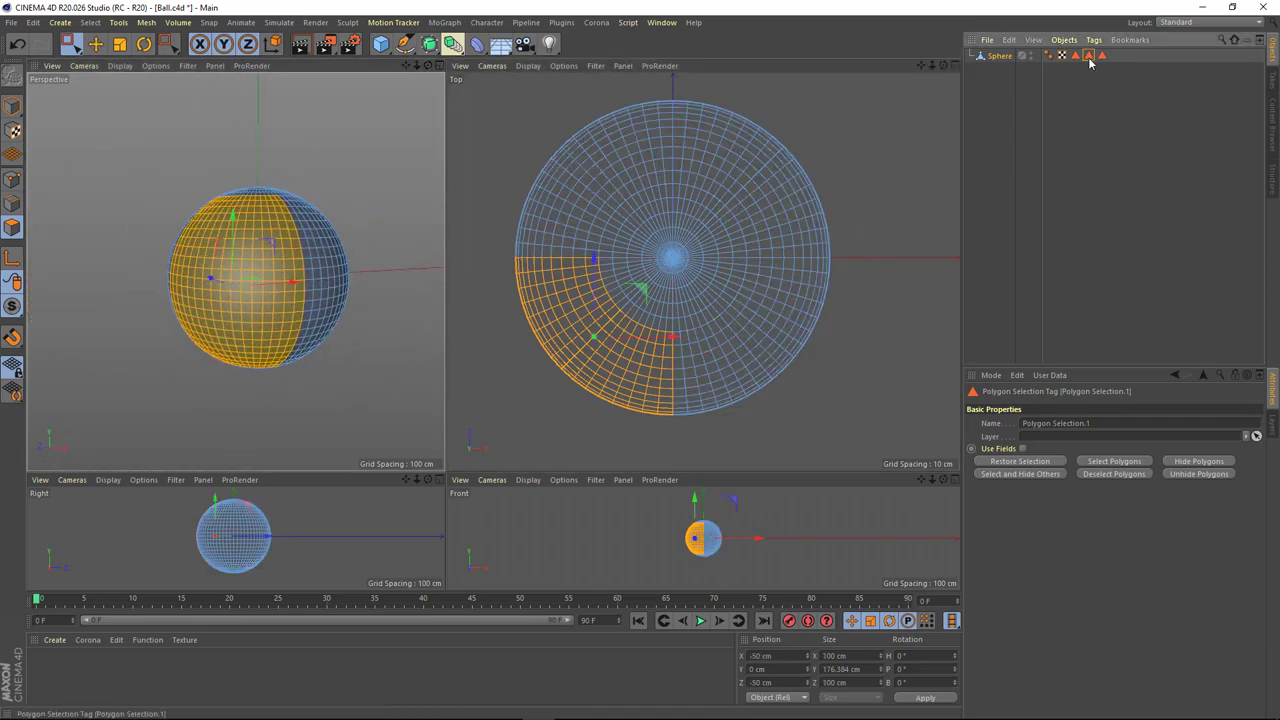
pyautogui.click(90, 22)
pyautogui.click(107, 360)
# Reselect the body, isolate a third quarter and save it as a selection set.
pyautogui.hotkey('ctrl', 'a')
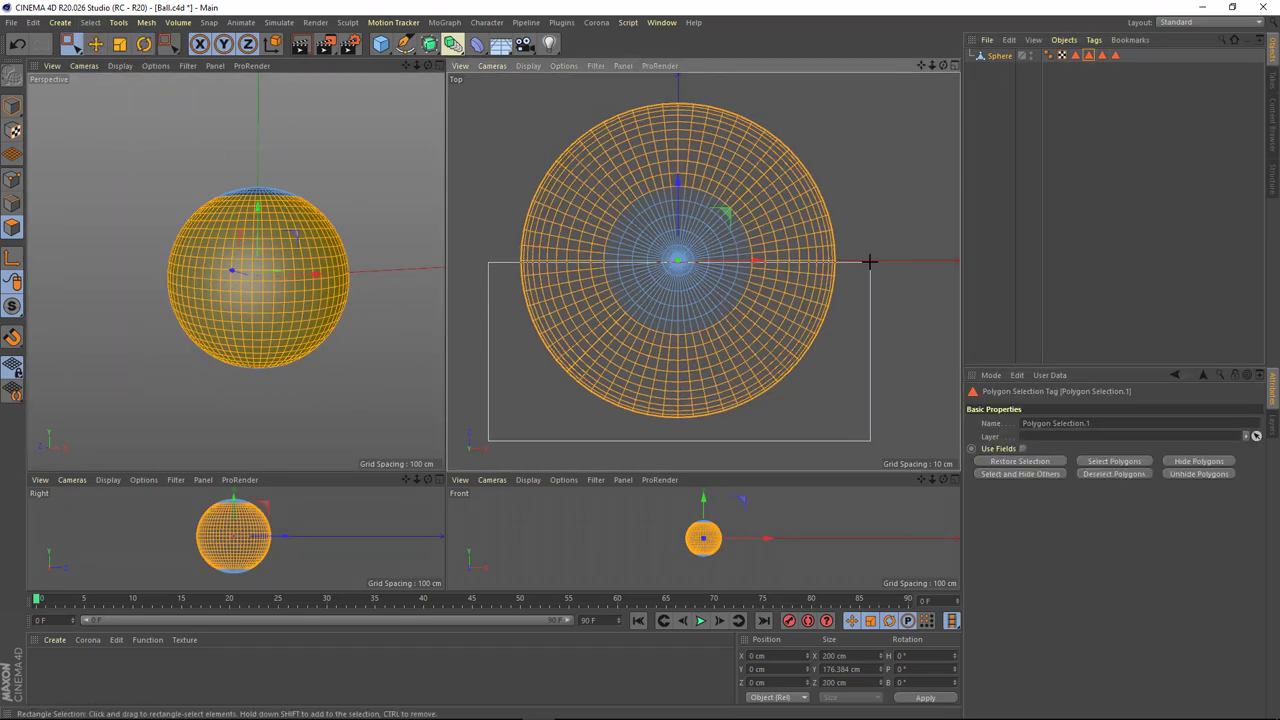
pyautogui.keyDown('ctrl'); pyautogui.moveTo(489, 443); pyautogui.dragTo(871, 263); pyautogui.keyUp('ctrl')
pyautogui.keyDown('ctrl'); pyautogui.moveTo(677, 93); pyautogui.dragTo(678, 95); pyautogui.keyUp('ctrl')
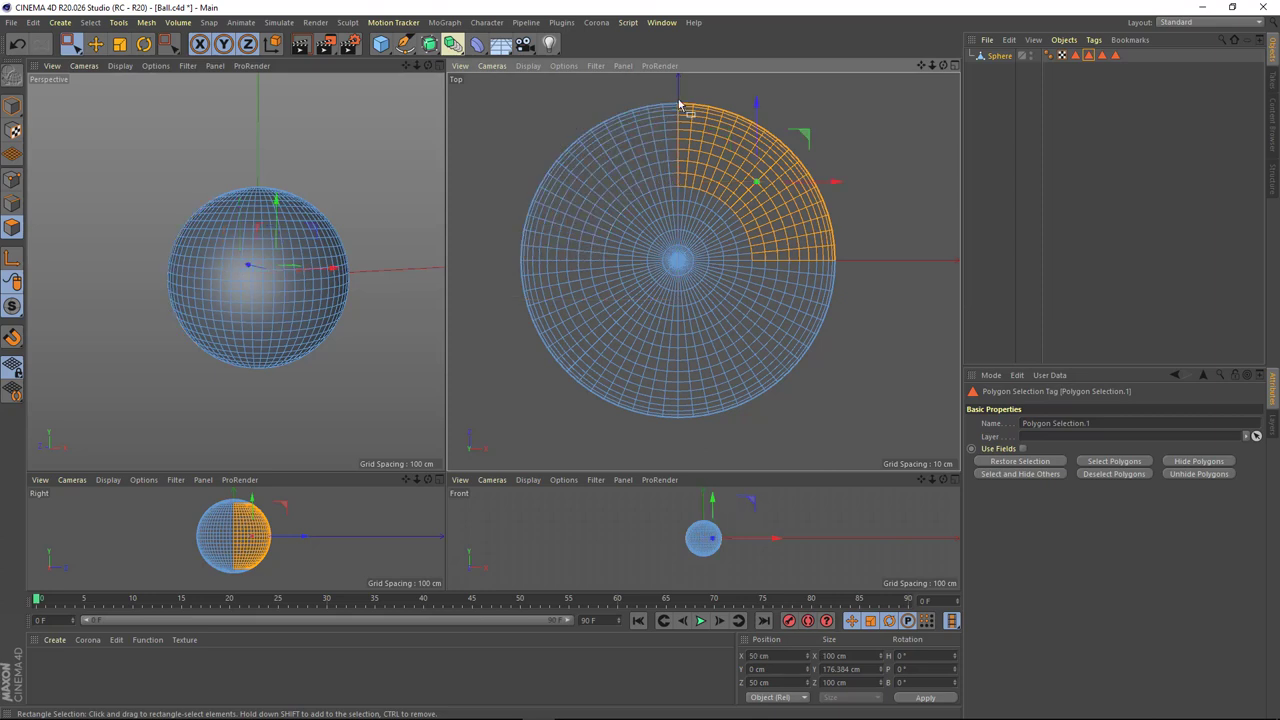
pyautogui.click(1120, 200)
pyautogui.click(90, 22)
pyautogui.click(116, 359)
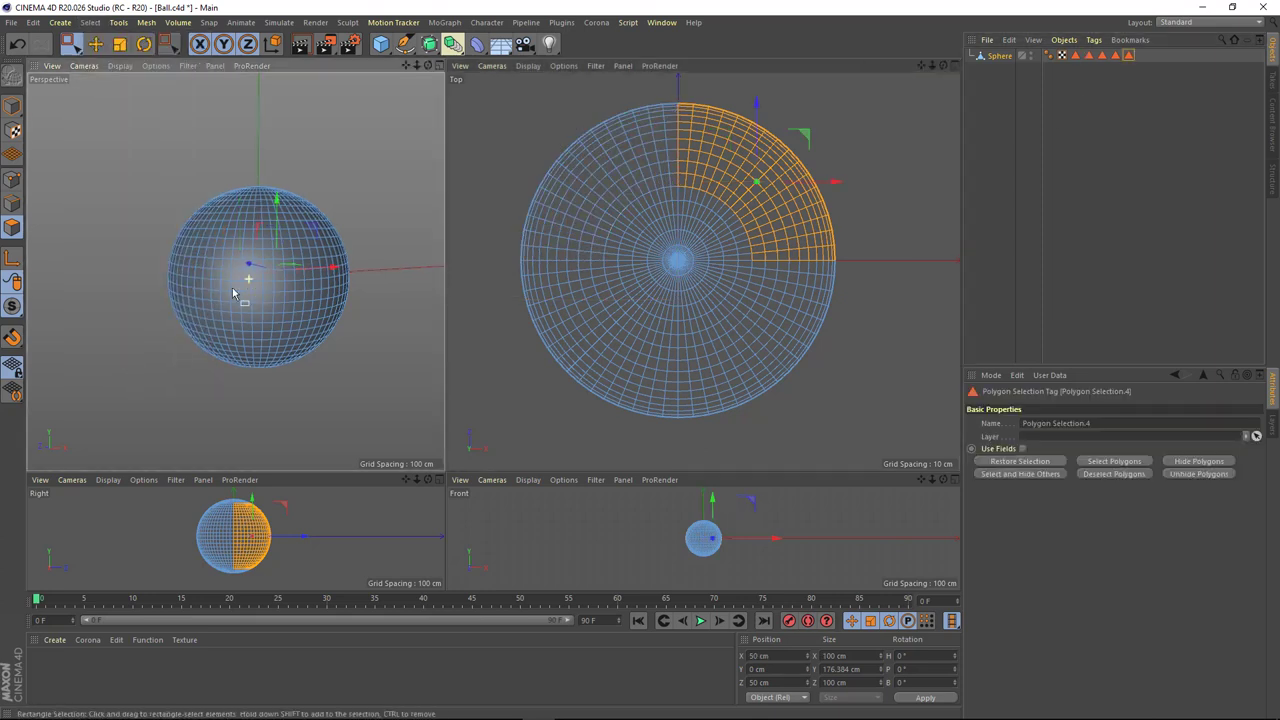
# Restore the body selection, isolate the upper-left quarter and save it as a set.
pyautogui.keyDown('alt'); pyautogui.moveTo(230, 270); pyautogui.dragTo(137, 287); pyautogui.keyUp('alt')
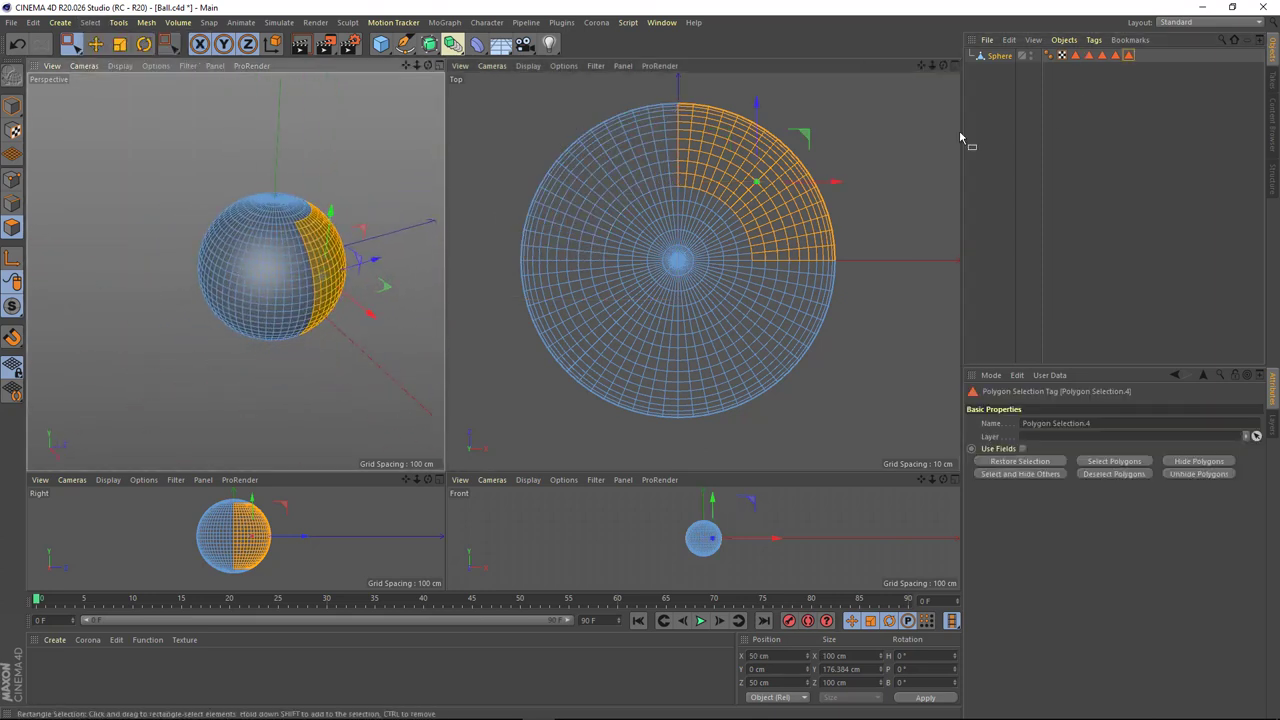
pyautogui.doubleClick(1088, 55)
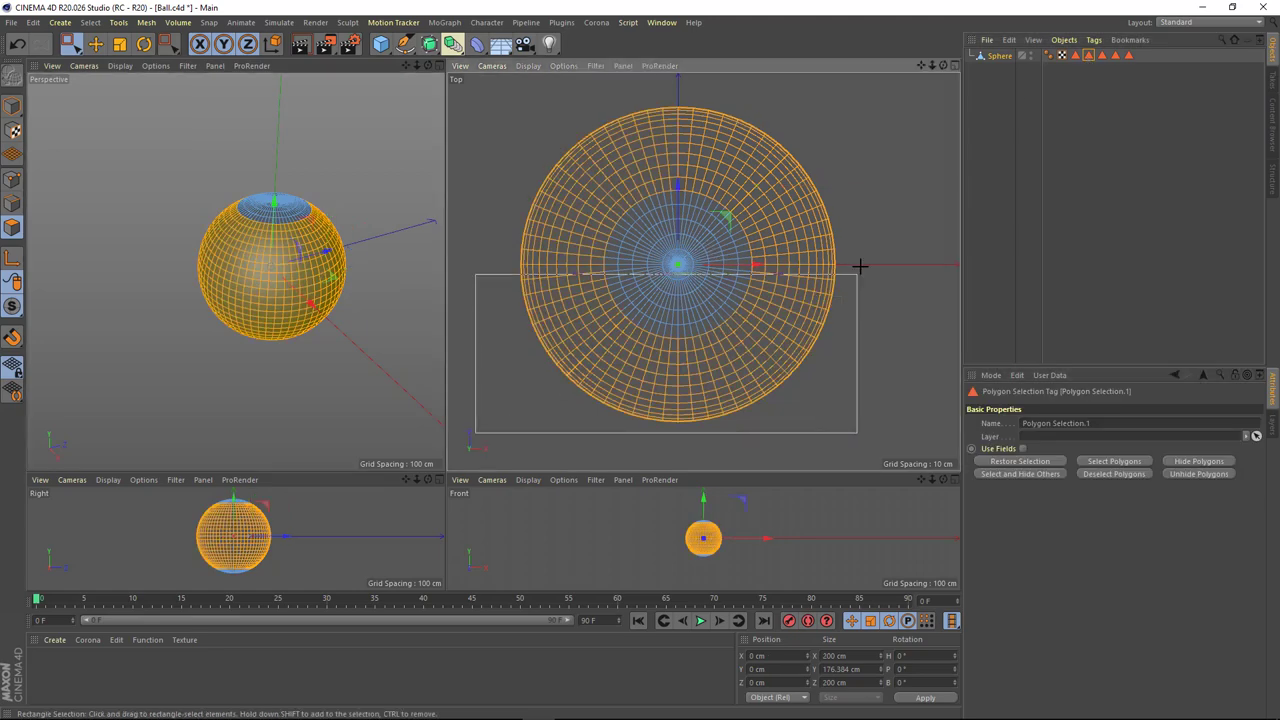
pyautogui.keyDown('ctrl'); pyautogui.moveTo(859, 266); pyautogui.dragTo(864, 260); pyautogui.keyUp('ctrl')
pyautogui.keyDown('ctrl'); pyautogui.moveTo(669, 344); pyautogui.dragTo(672, 346); pyautogui.keyUp('ctrl')
pyautogui.moveTo(270, 292)
pyautogui.keyDown('alt'); pyautogui.mouseDown()
pyautogui.moveTo(145, 271)
pyautogui.moveTo(130, 150)
pyautogui.mouseUp(); pyautogui.keyUp('alt')
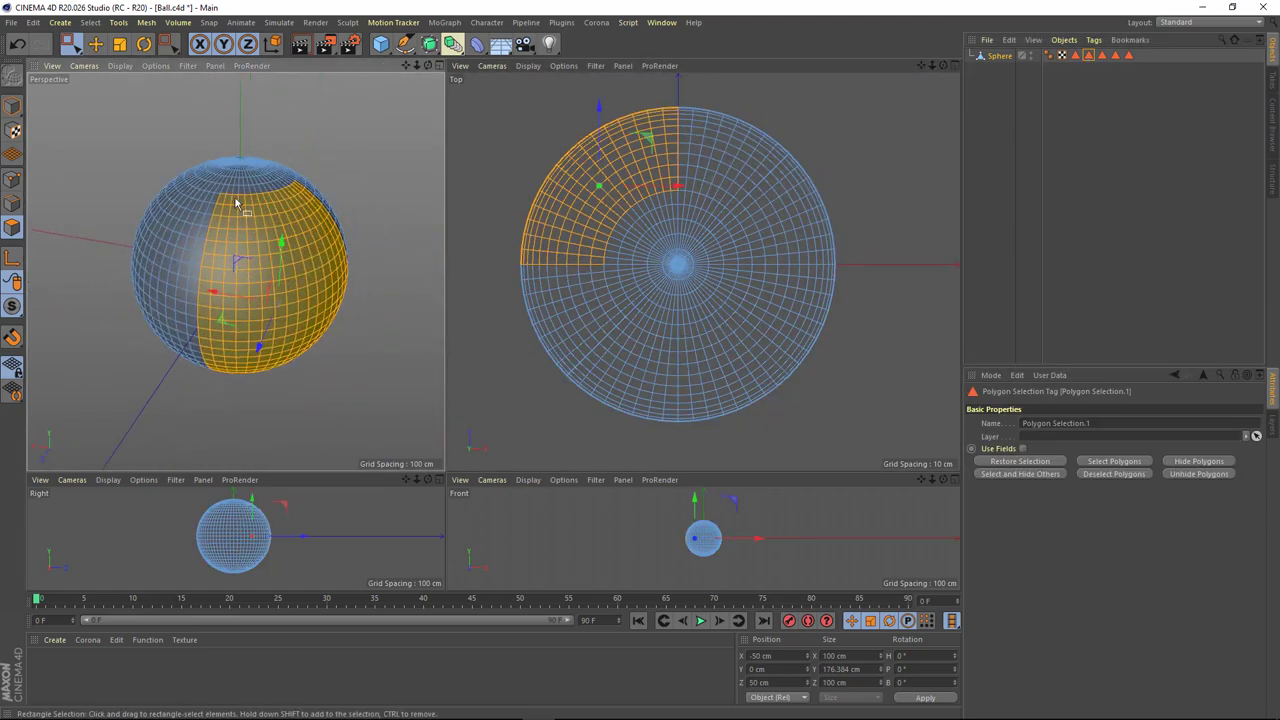
pyautogui.click(90, 22)
pyautogui.click(115, 365)
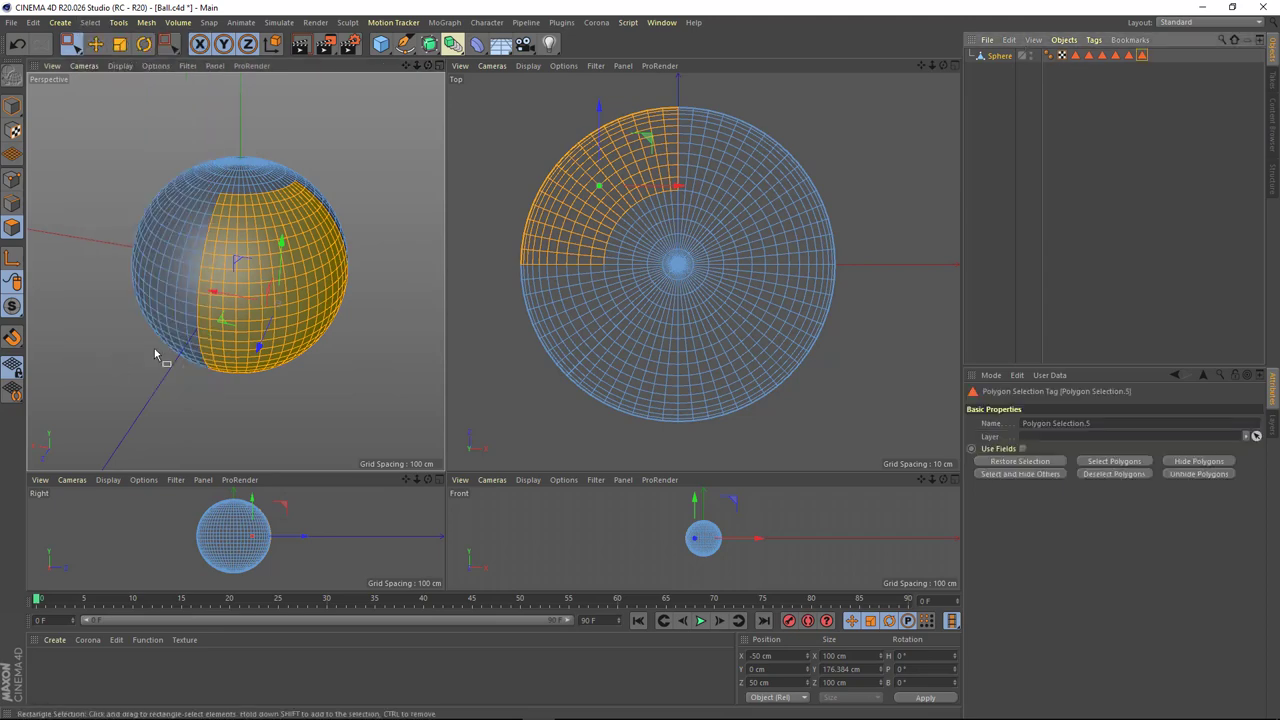
# Review each stored selection set on the sphere, then deselect everything.
pyautogui.middleClick(430, 265)
pyautogui.keyDown('alt'); pyautogui.moveTo(430, 266); pyautogui.dragTo(429, 311); pyautogui.keyUp('alt')
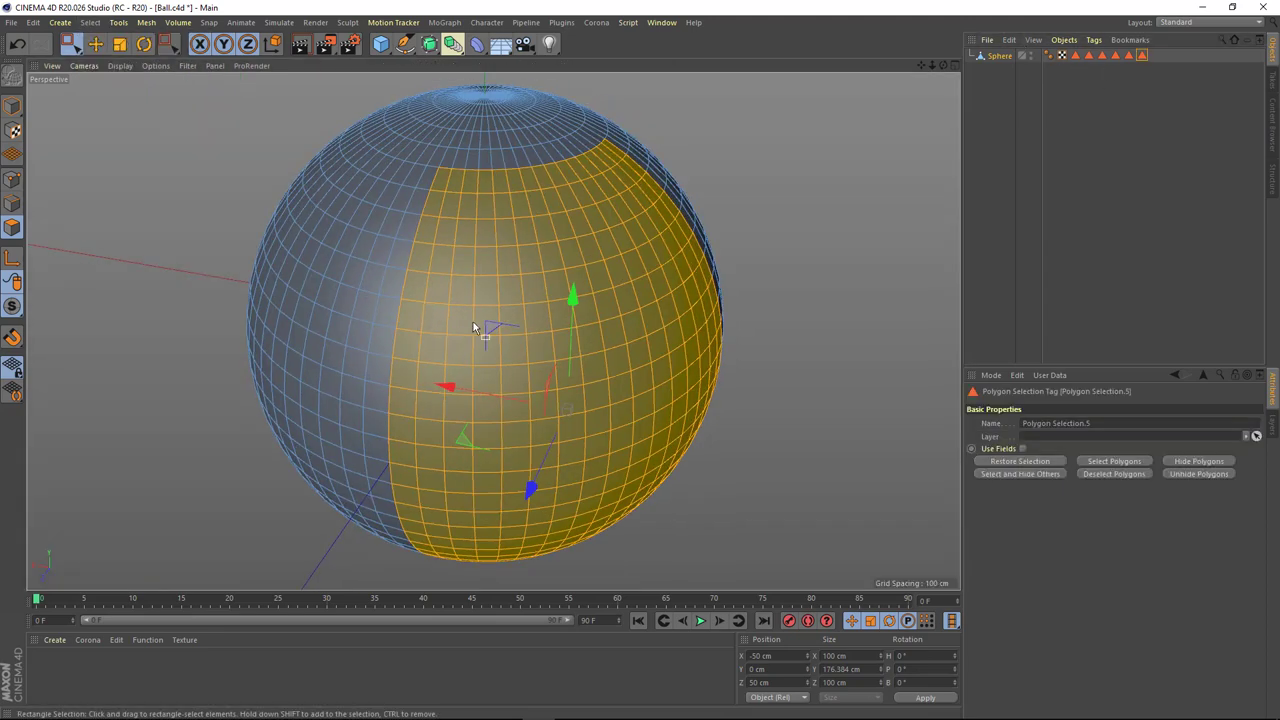
pyautogui.scroll(-3, 475, 328)
pyautogui.click(1128, 55)
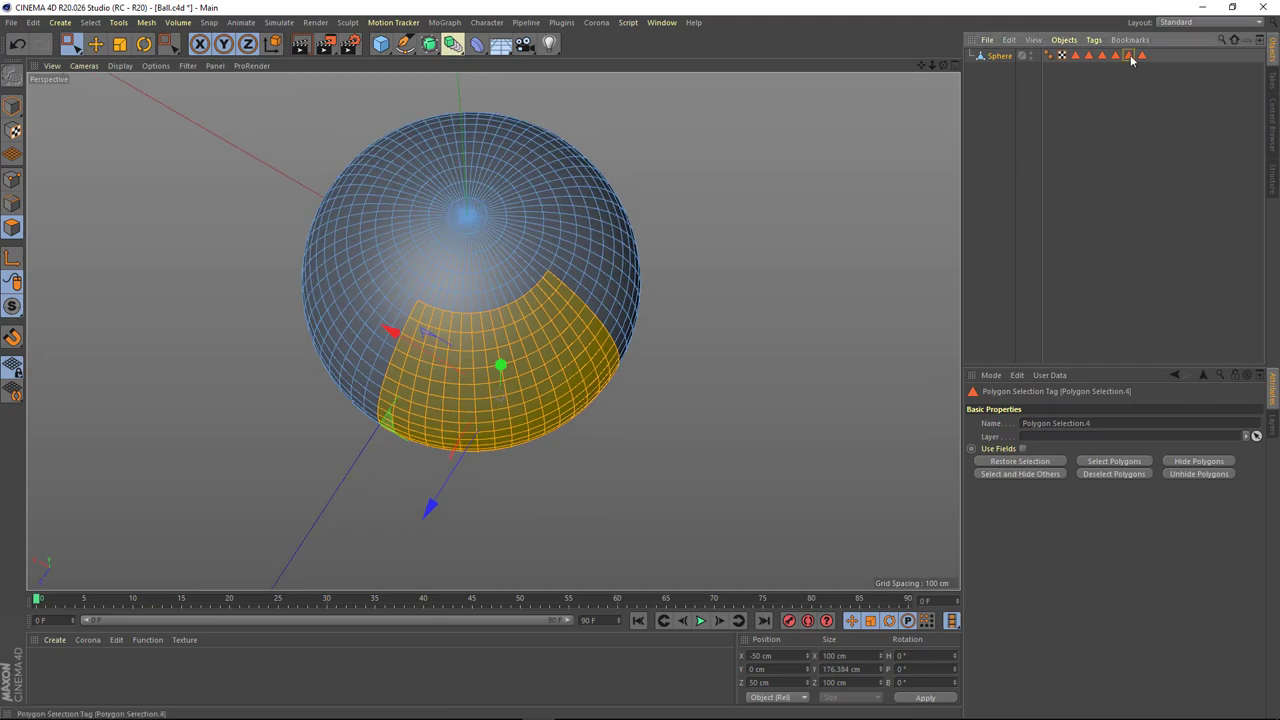
pyautogui.click(1115, 55)
pyautogui.click(1102, 55)
pyautogui.click(1088, 55)
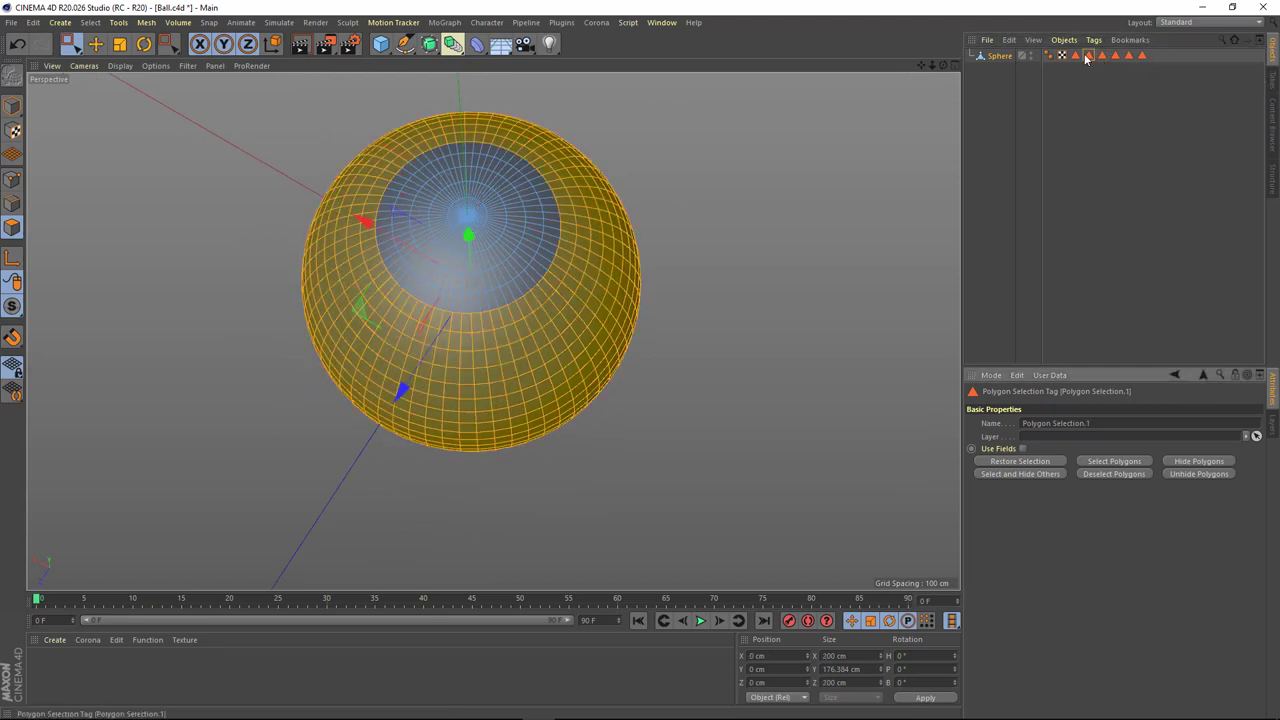
pyautogui.click(1075, 55)
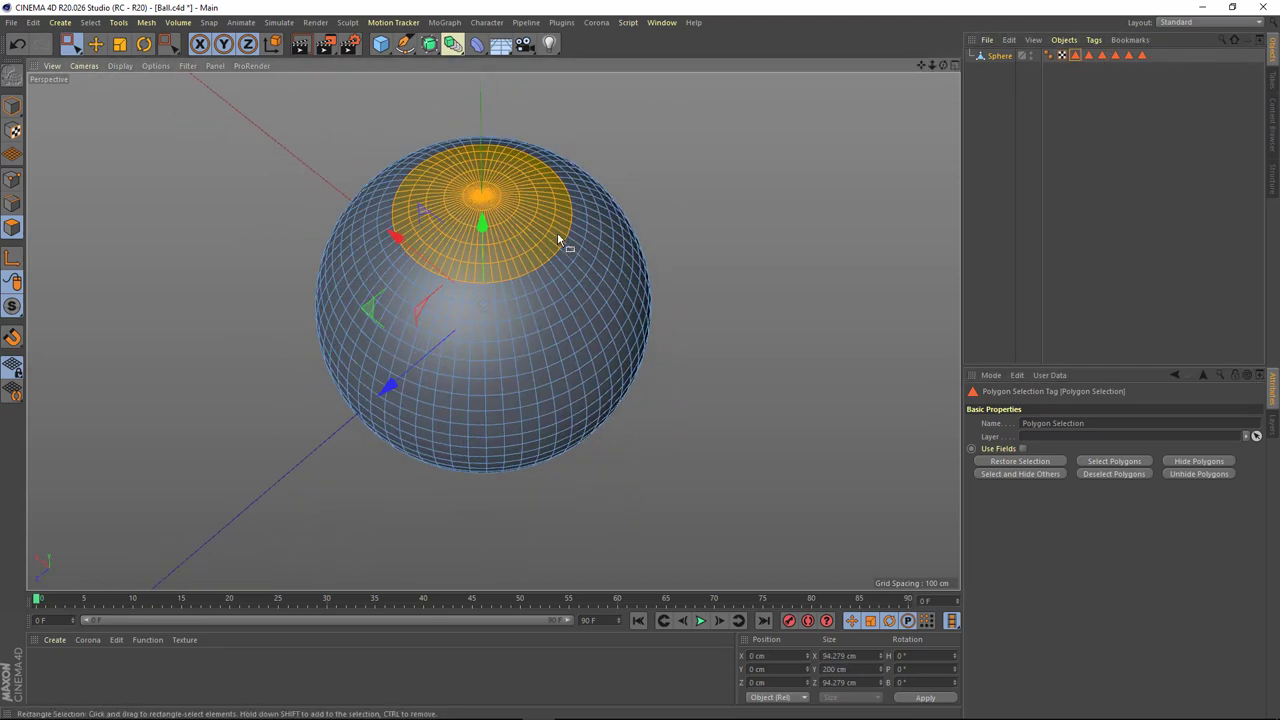
pyautogui.click(1032, 126)
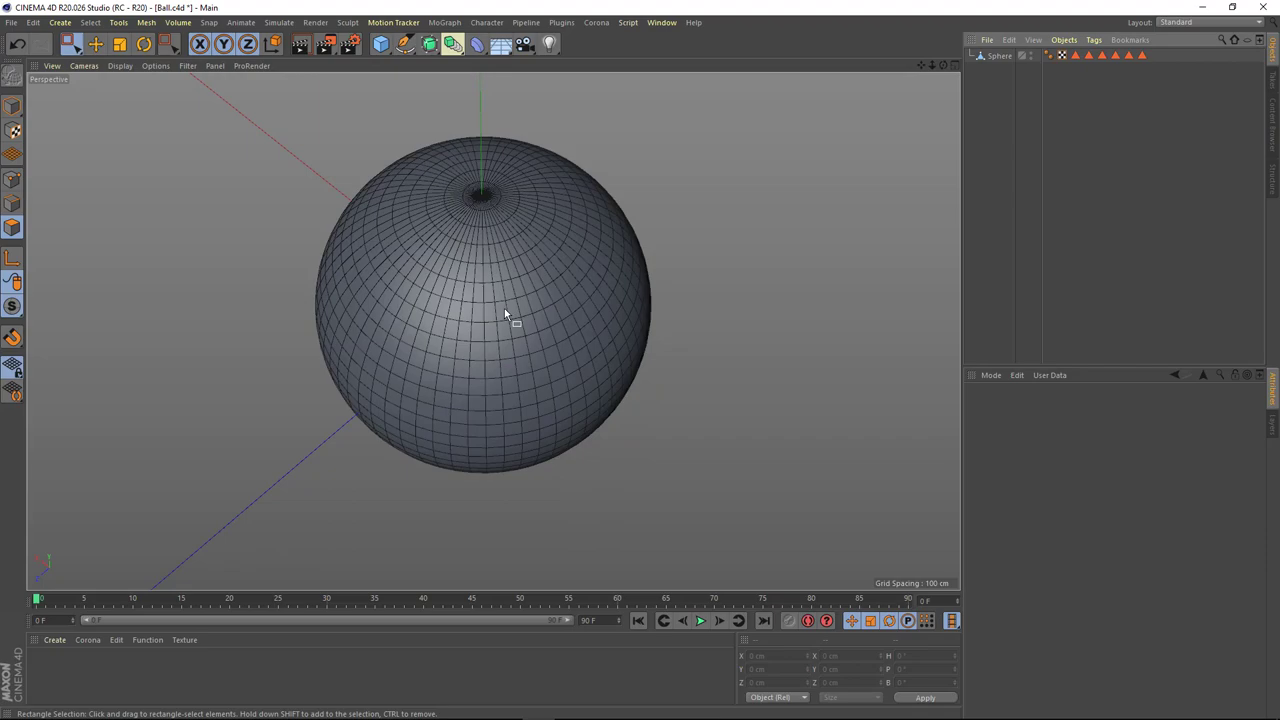
pyautogui.click(1190, 24)
# In the BP - UV Edit layout, select the sphere's UVW tag and all its polygons.
pyautogui.click(1193, 80)
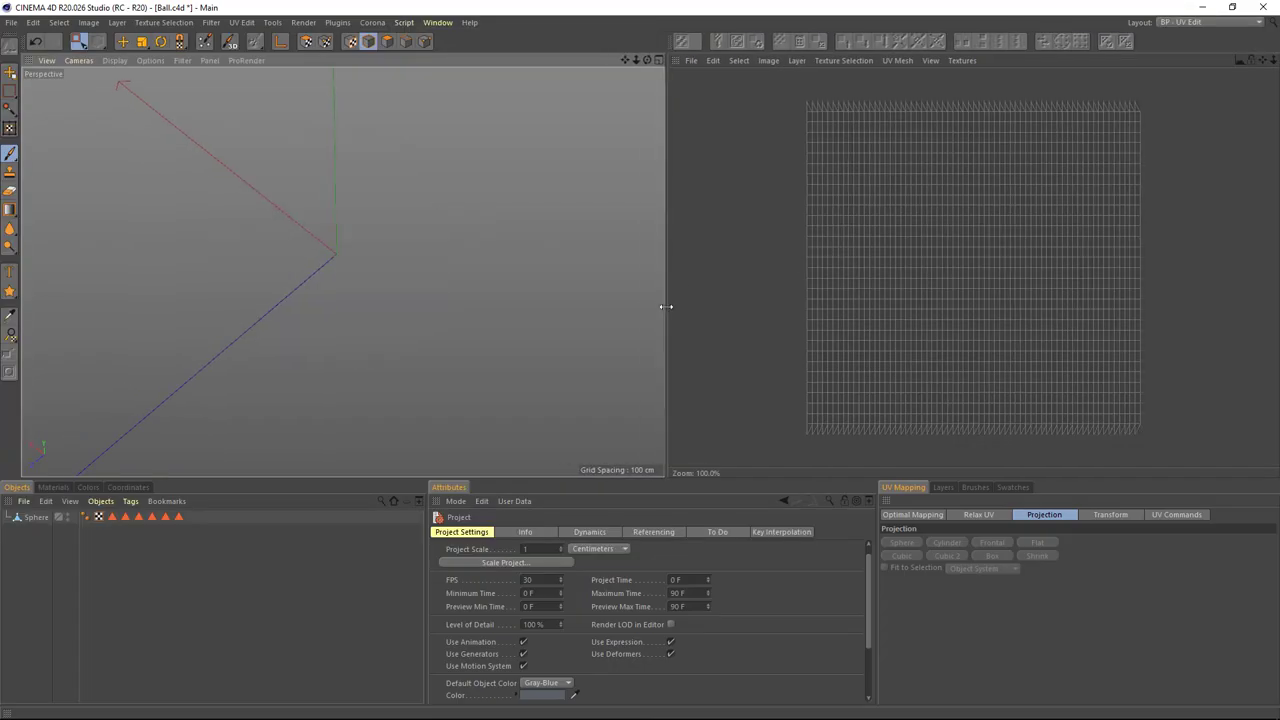
pyautogui.click(38, 518)
pyautogui.click(95, 517)
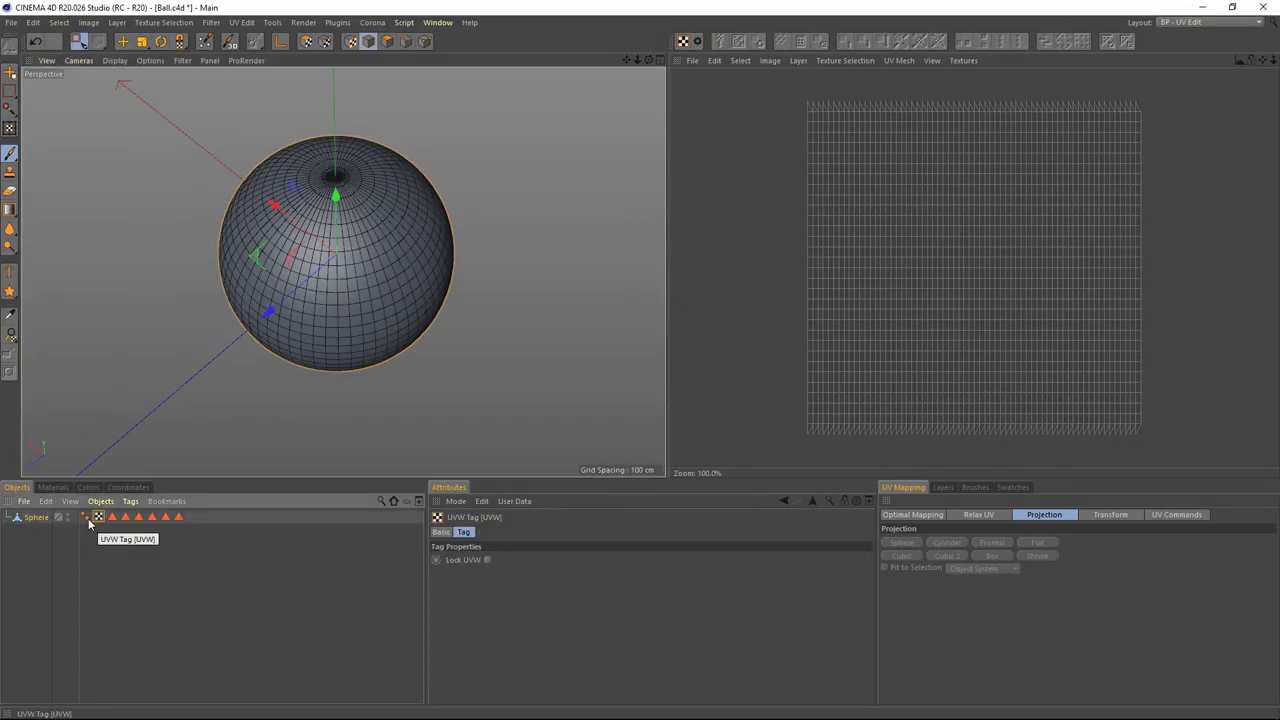
pyautogui.click(388, 42)
pyautogui.hotkey('ctrl', 'a')
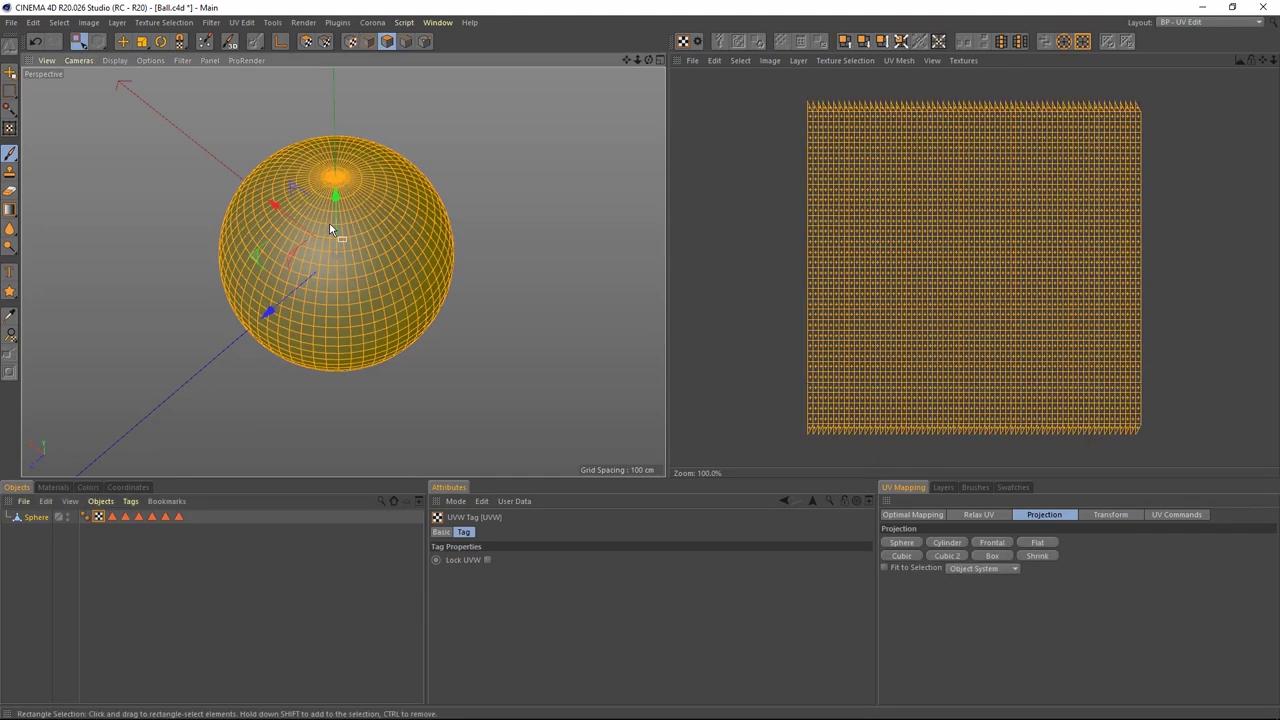
pyautogui.click(67, 27)
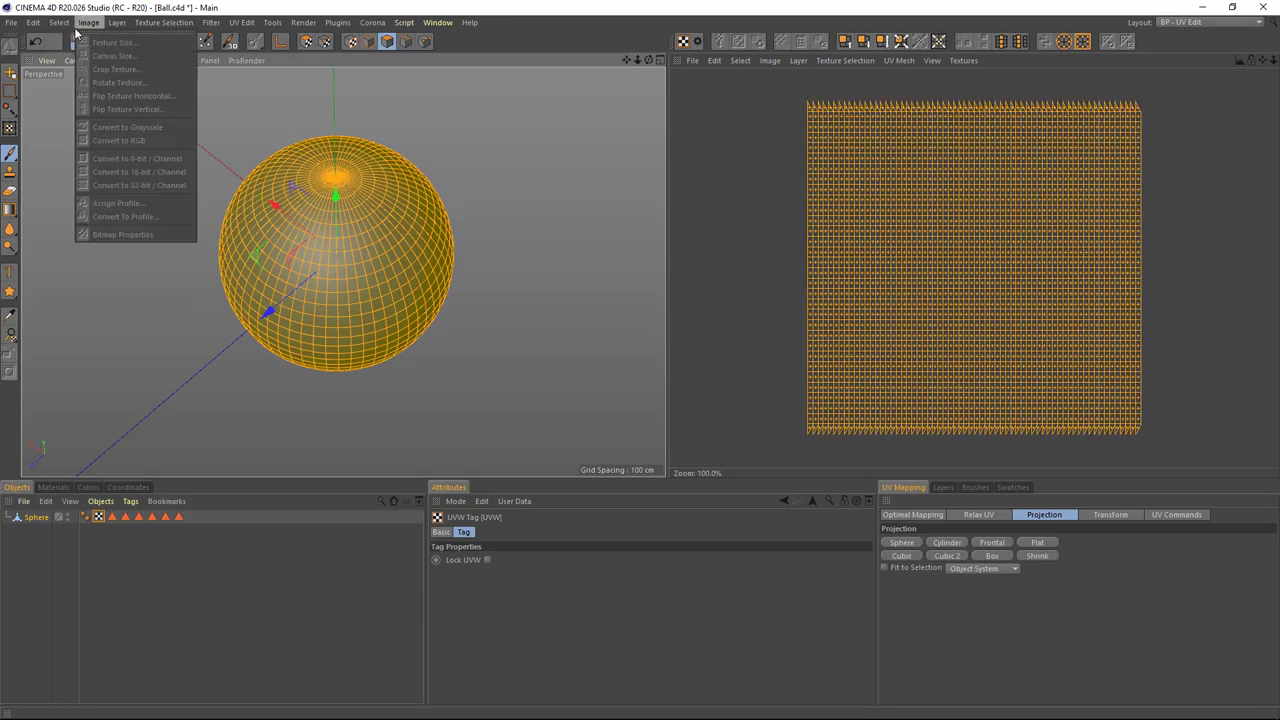
pyautogui.click(80, 217)
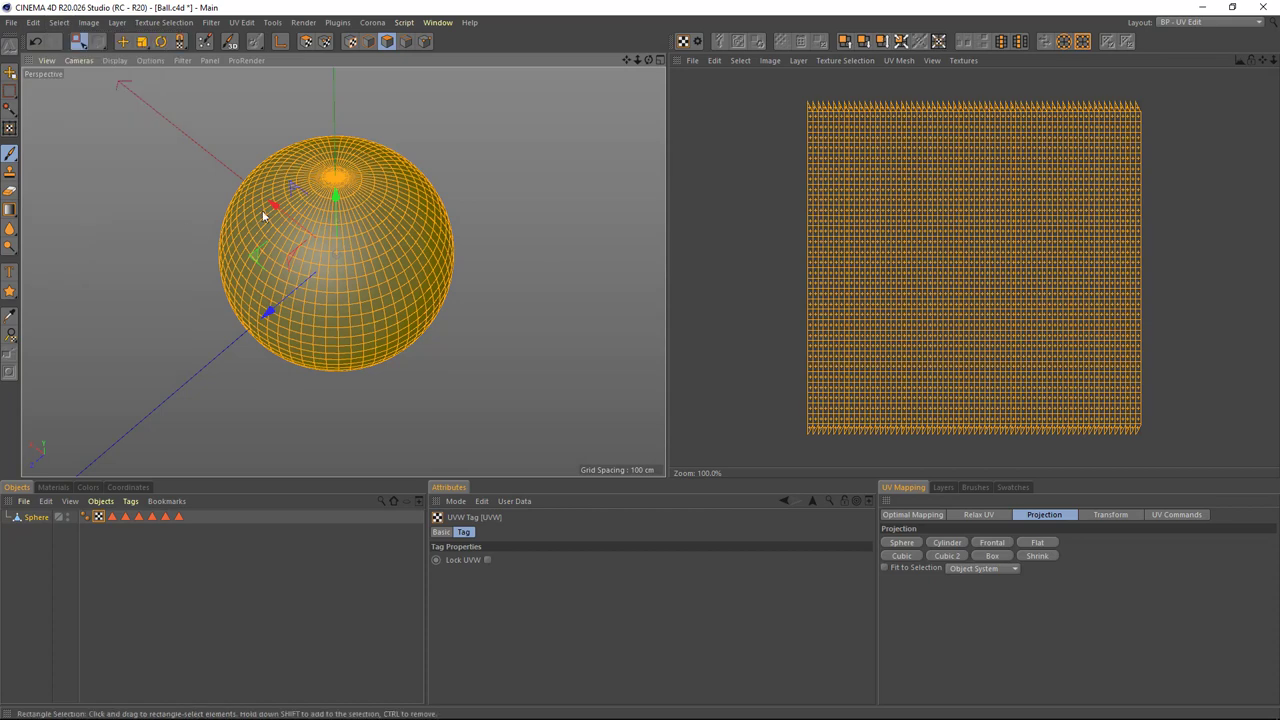
# Apply a Sphere UV projection, then return to the Standard layout.
pyautogui.click(909, 562)
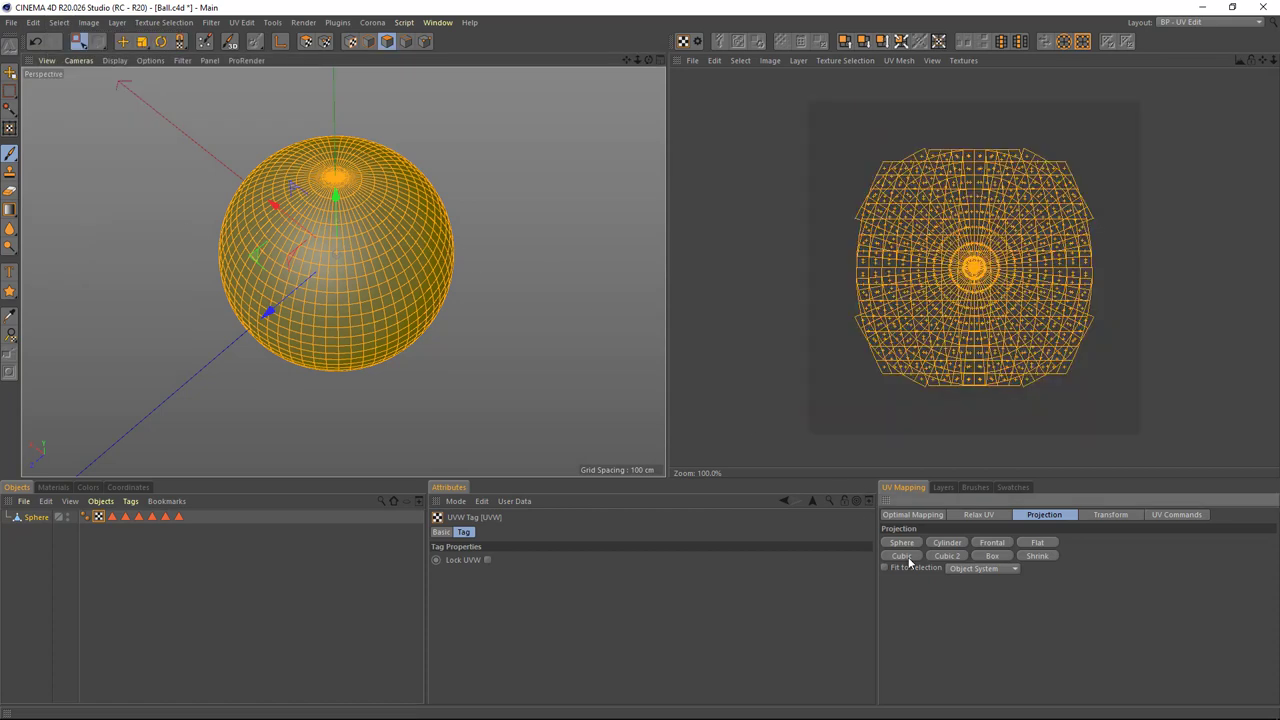
pyautogui.click(125, 516)
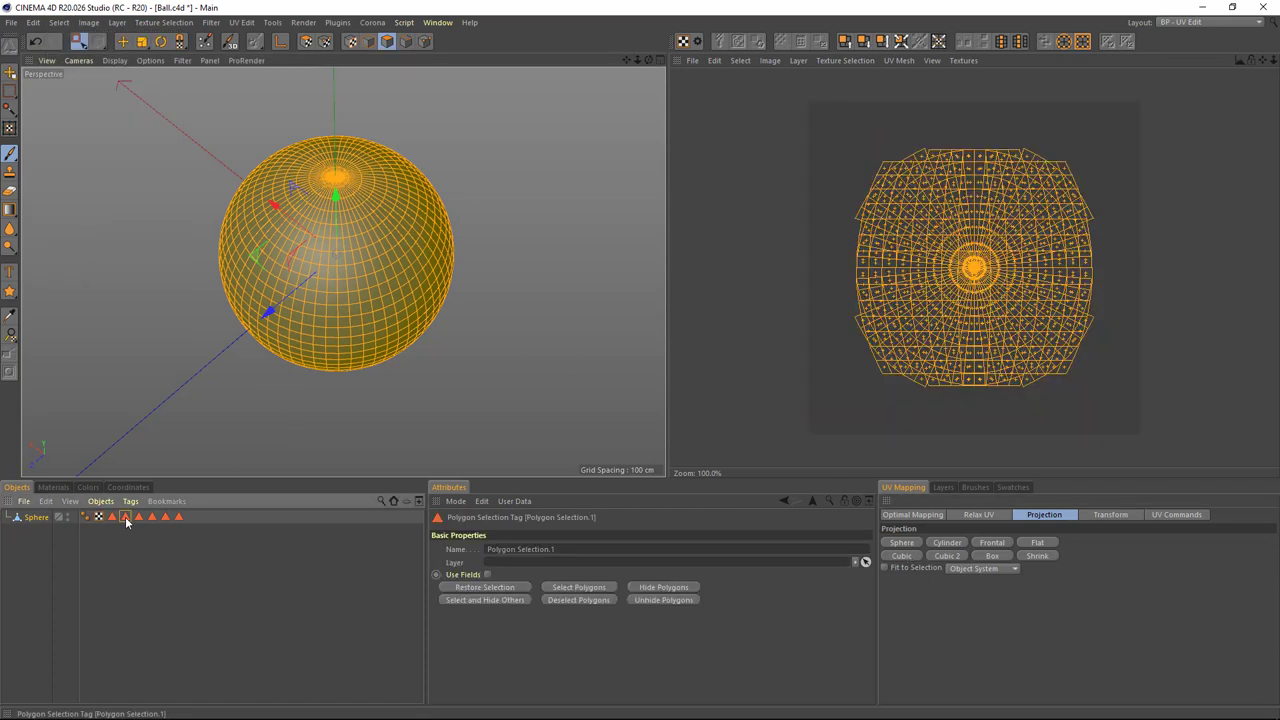
pyautogui.click(910, 544)
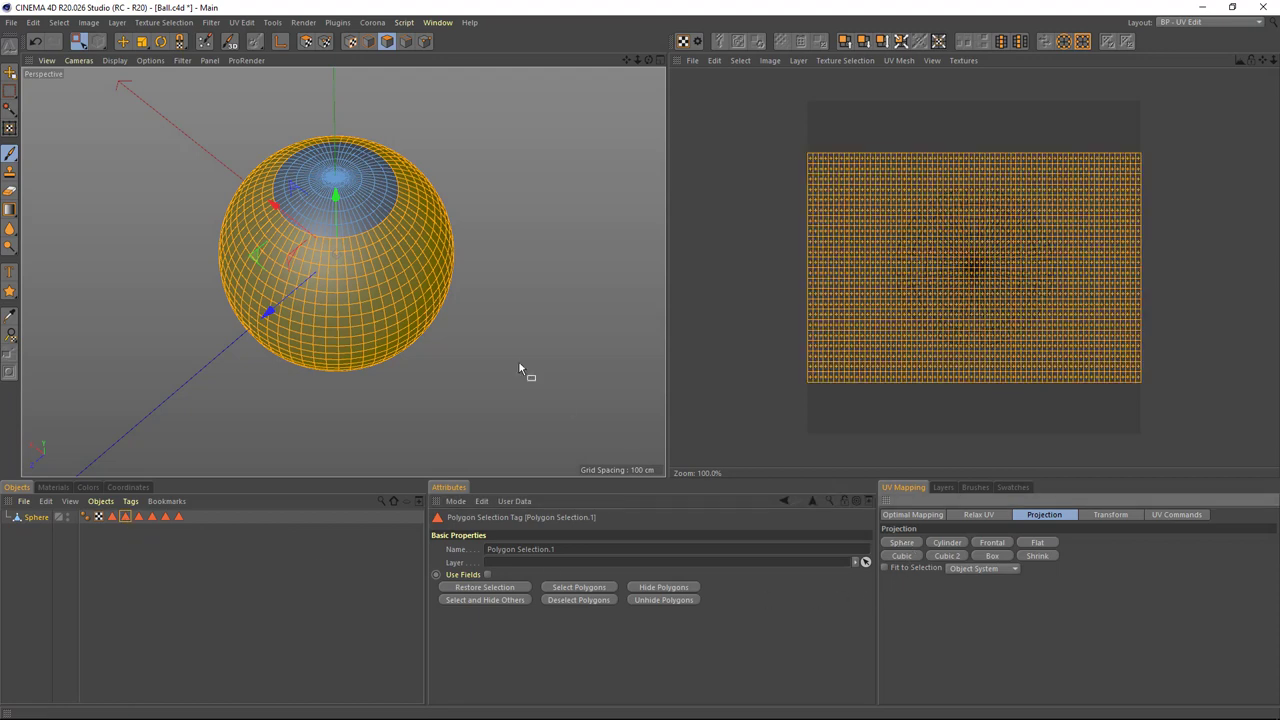
pyautogui.click(1186, 24)
pyautogui.click(1196, 149)
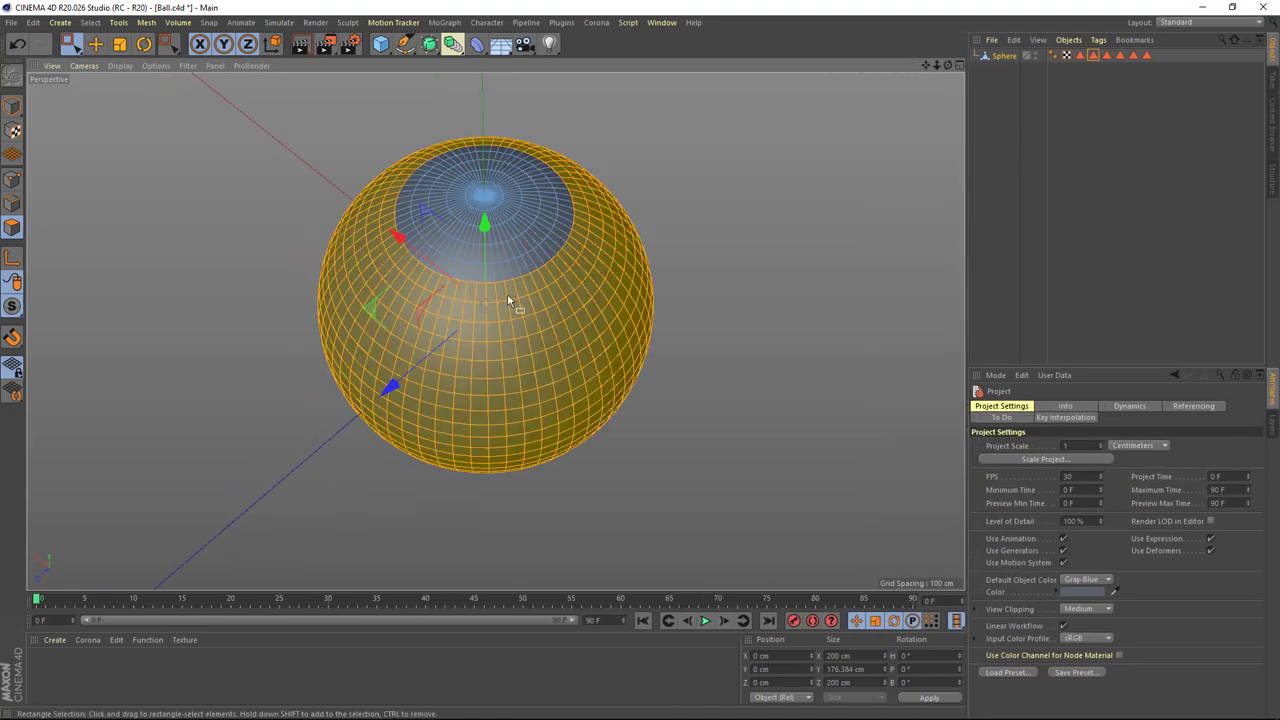
# Return to Model mode and create a new default material, Mat.
pyautogui.click(12, 106)
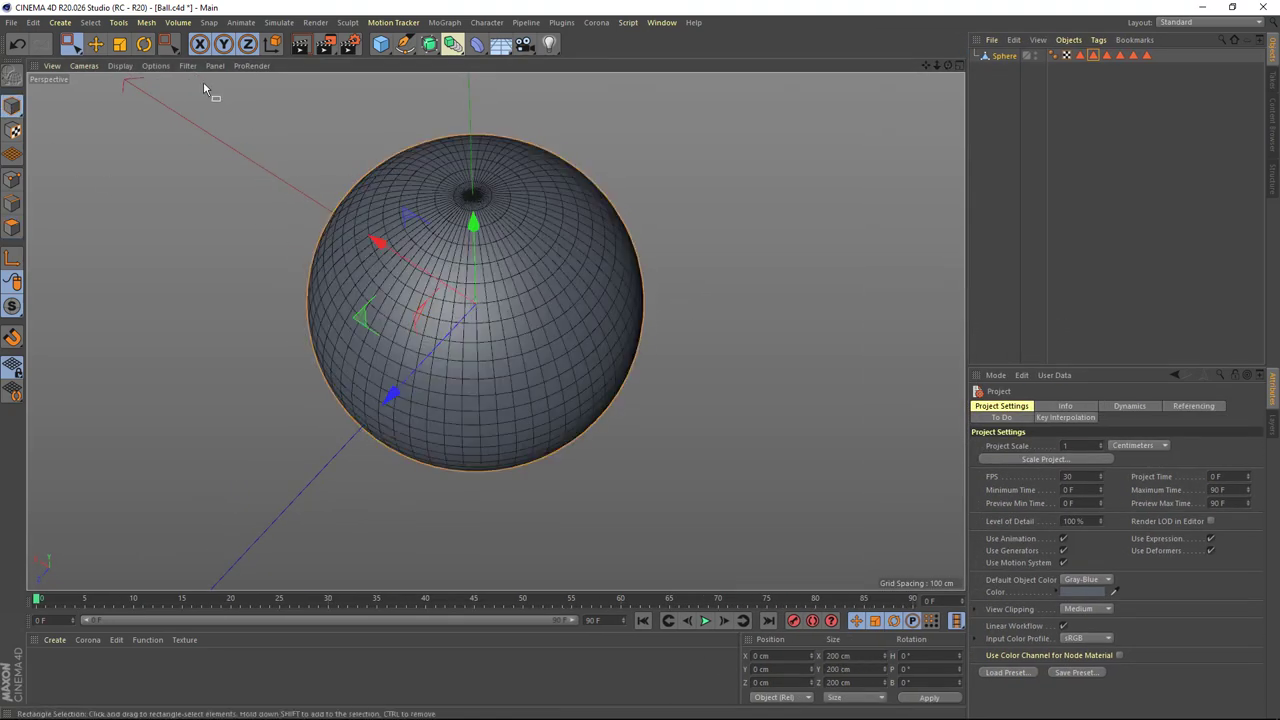
pyautogui.click(95, 43)
pyautogui.click(704, 342)
pyautogui.moveTo(704, 342)
pyautogui.keyDown('alt'); pyautogui.mouseDown()
pyautogui.moveTo(528, 312)
pyautogui.moveTo(401, 312)
pyautogui.moveTo(424, 370)
pyautogui.mouseUp(); pyautogui.keyUp('alt')
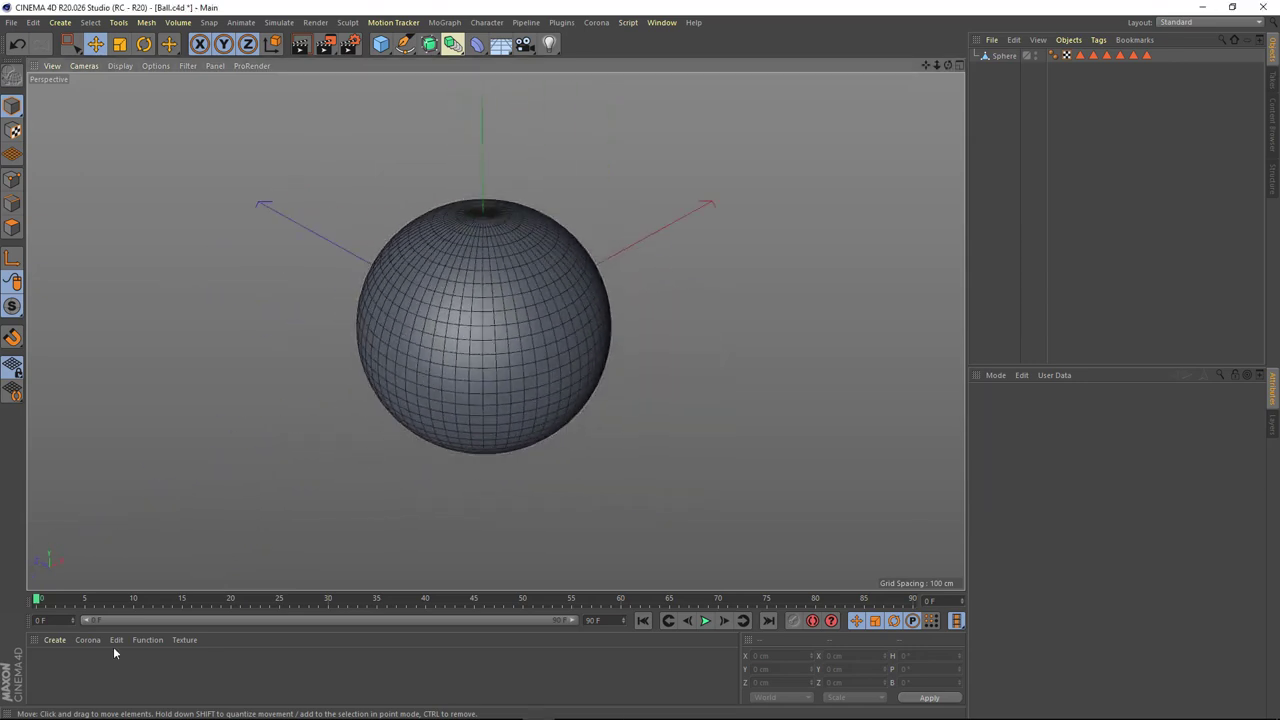
pyautogui.click(55, 640)
pyautogui.click(90, 485)
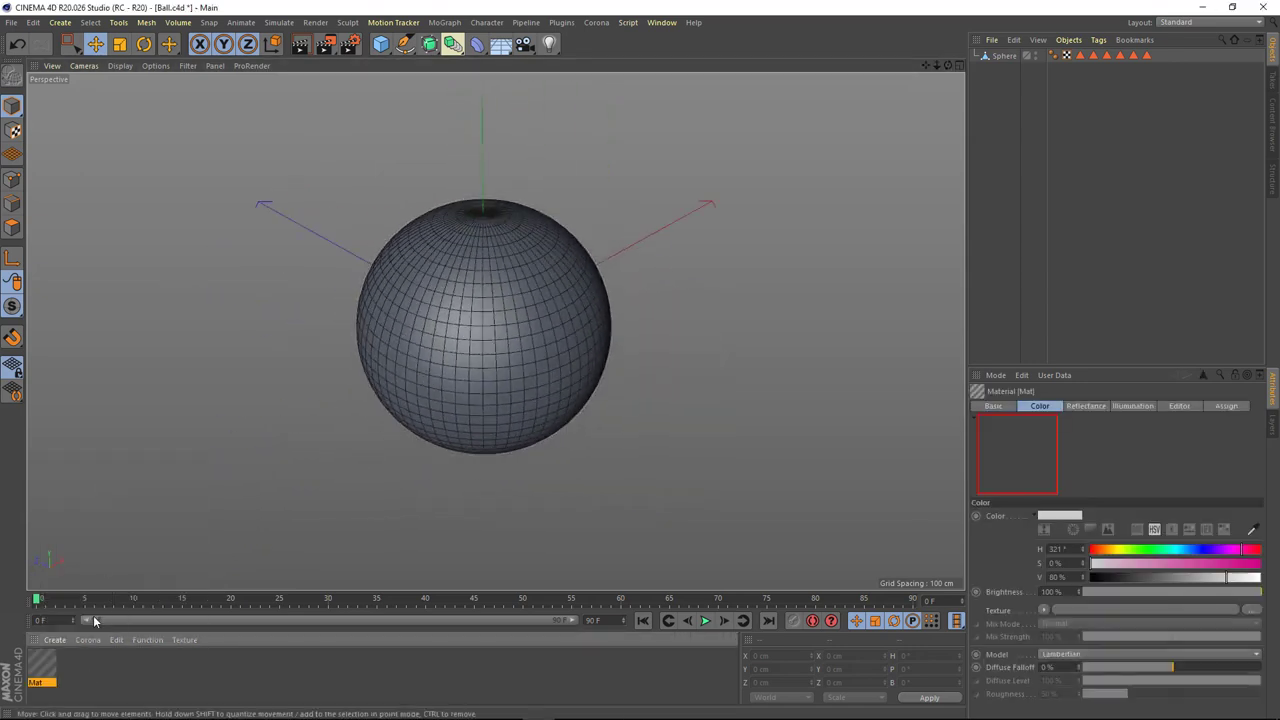
pyautogui.click(114, 670)
# Apply Mat to the sphere limited to the top-cap selection, shown smooth without wireframe.
pyautogui.moveTo(953, 167); pyautogui.dragTo(1020, 60)
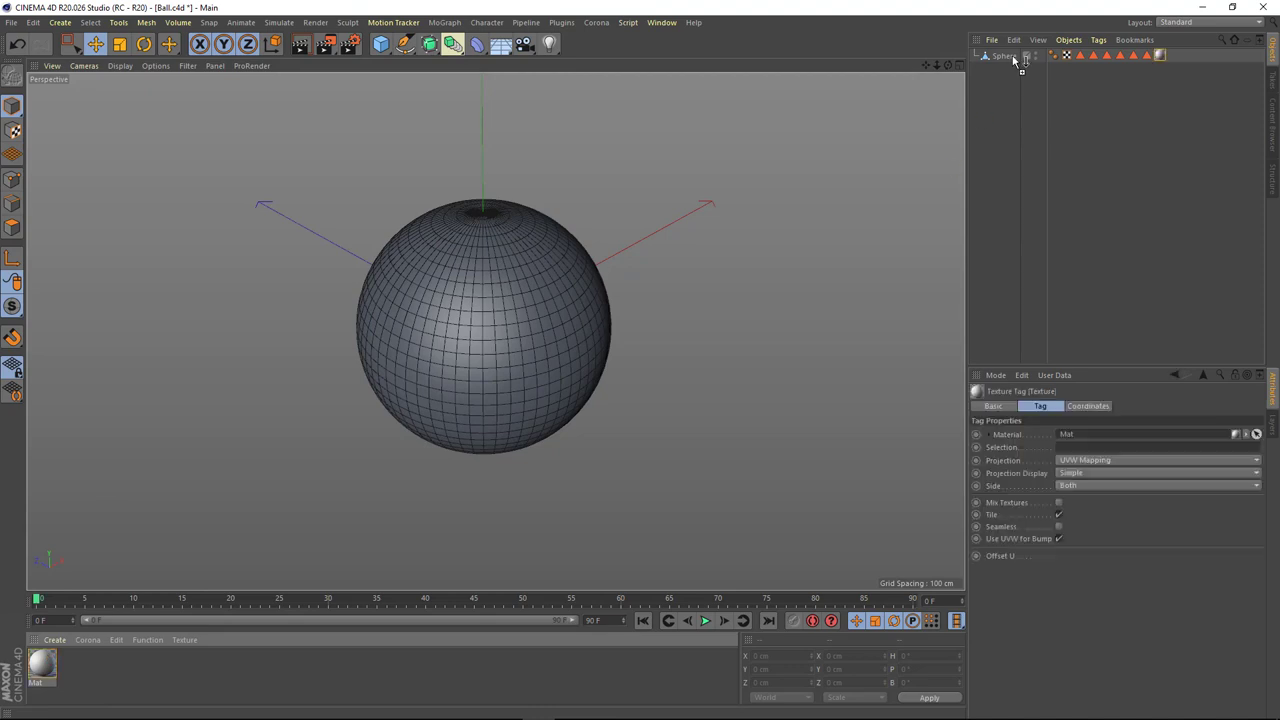
pyautogui.click(1082, 56)
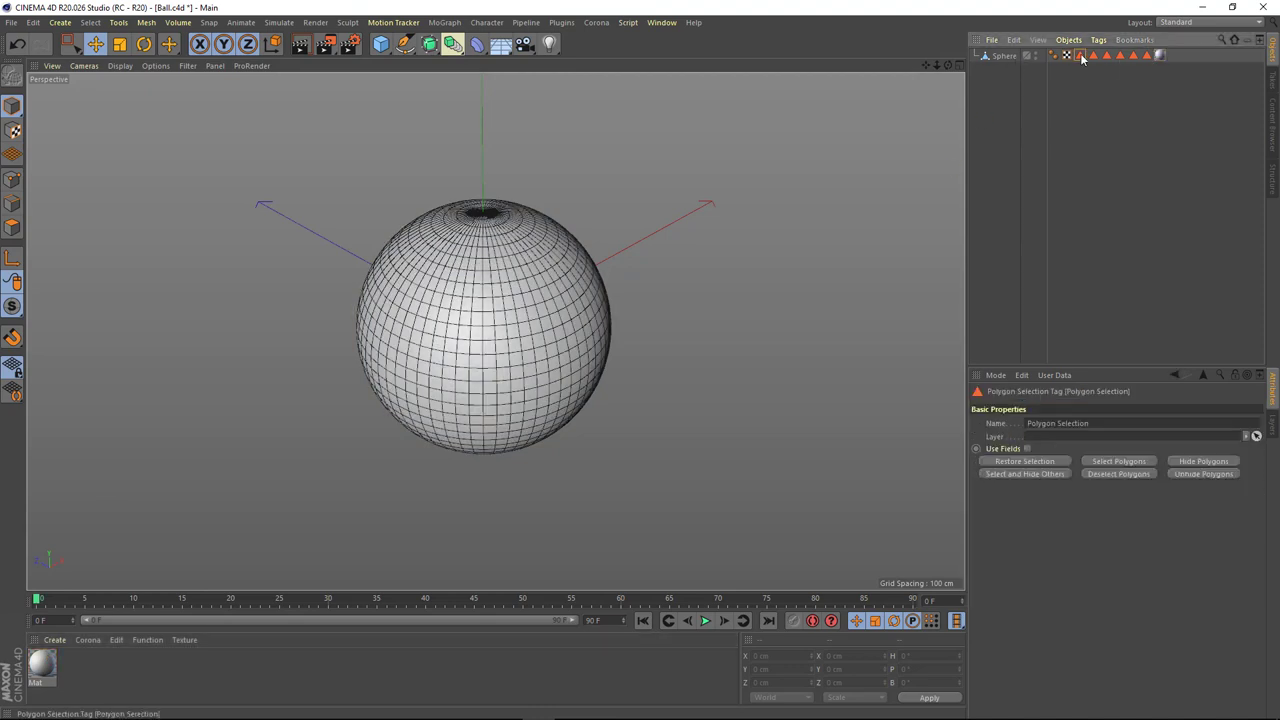
pyautogui.click(1147, 56)
pyautogui.moveTo(1099, 440); pyautogui.dragTo(1100, 447)
pyautogui.click(226, 143)
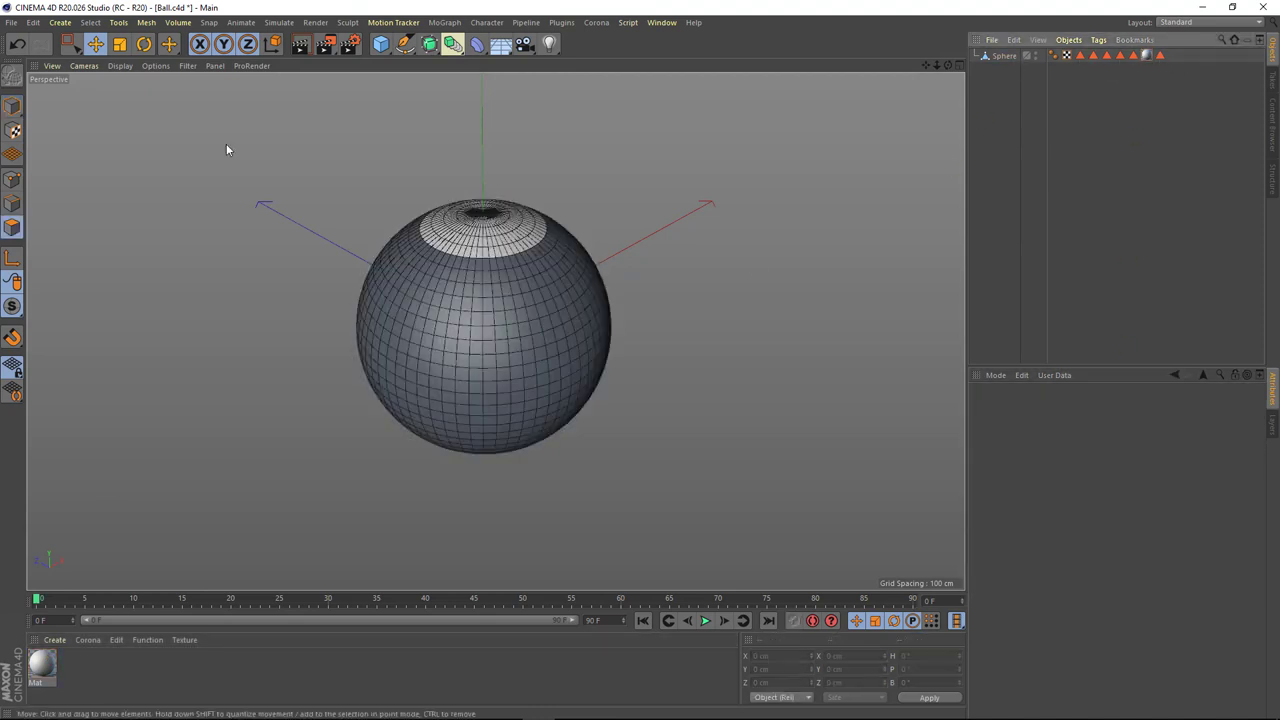
pyautogui.press('n')
pyautogui.press('a')
pyautogui.moveTo(226, 143)
pyautogui.keyDown('alt'); pyautogui.mouseDown()
pyautogui.moveTo(503, 294)
pyautogui.moveTo(426, 298)
pyautogui.moveTo(451, 308)
pyautogui.moveTo(477, 213)
pyautogui.moveTo(500, 270)
pyautogui.mouseUp(); pyautogui.keyUp('alt')
# Open Mat's Material Editor beside the viewport and show its Reflectance layers.
pyautogui.doubleClick(41, 663)
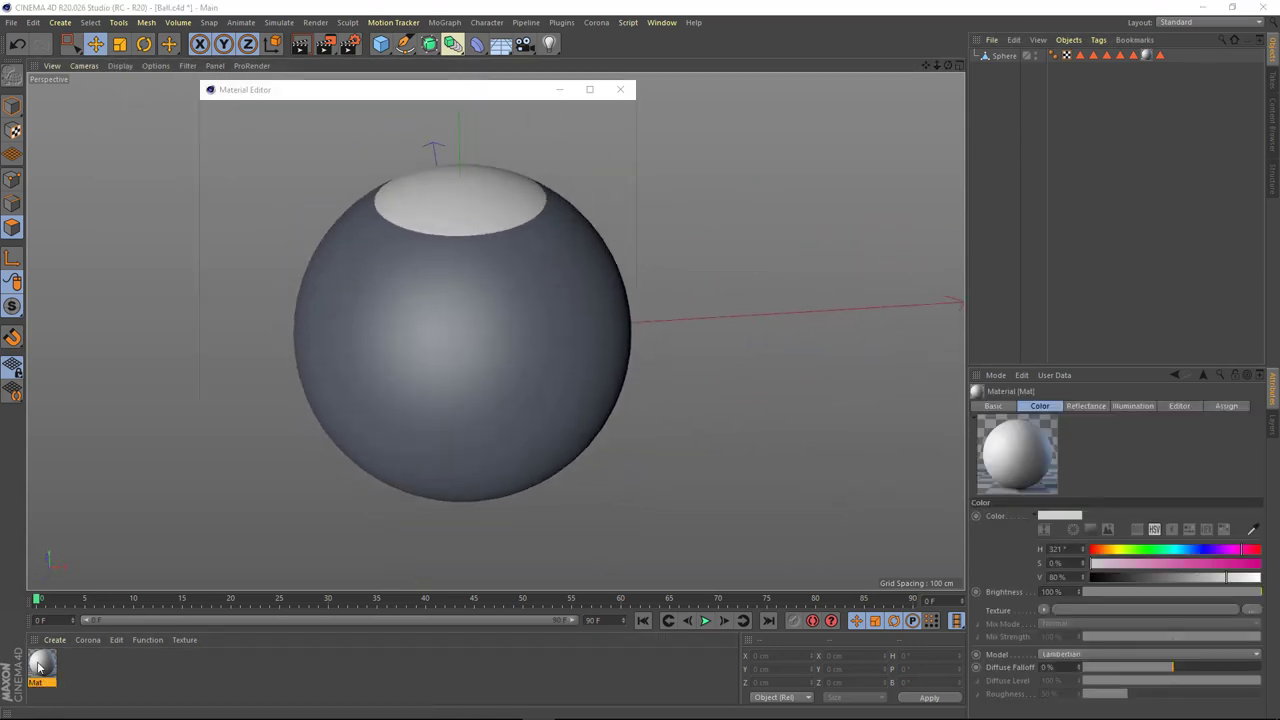
pyautogui.moveTo(366, 90); pyautogui.dragTo(823, 123)
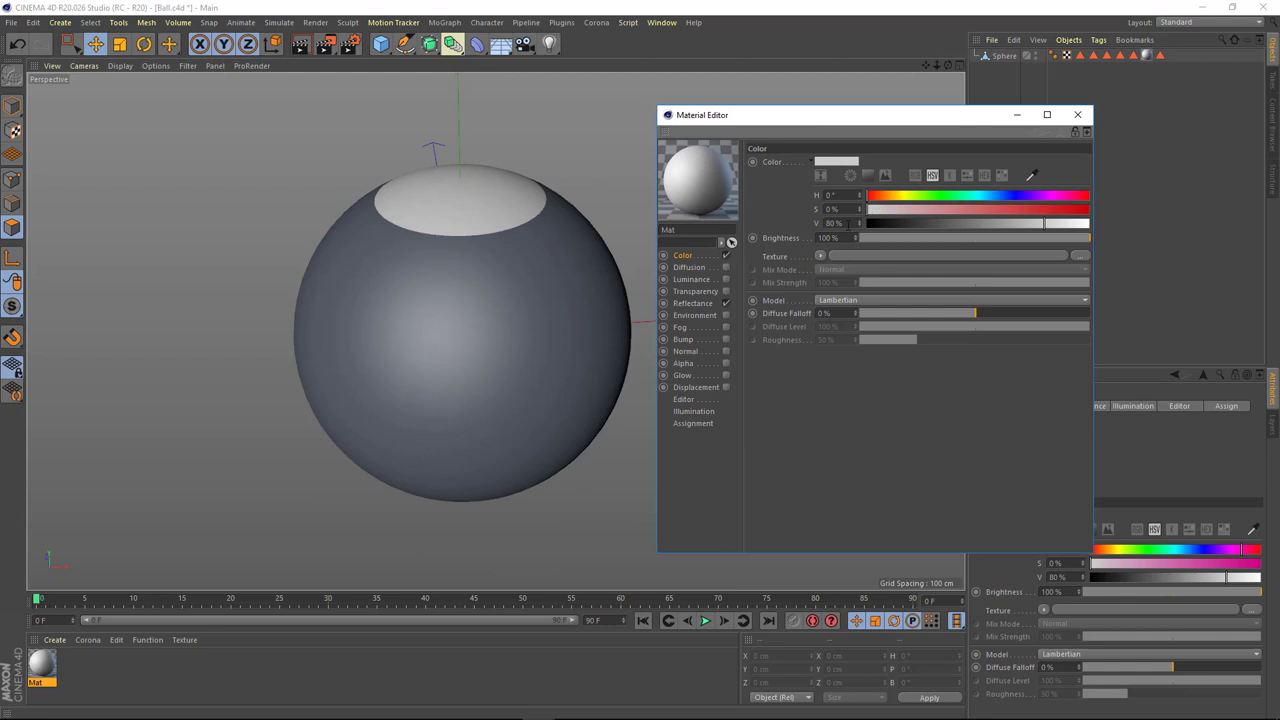
pyautogui.moveTo(848, 224); pyautogui.dragTo(856, 224)
pyautogui.moveTo(760, 114); pyautogui.dragTo(790, 114)
pyautogui.click(722, 303)
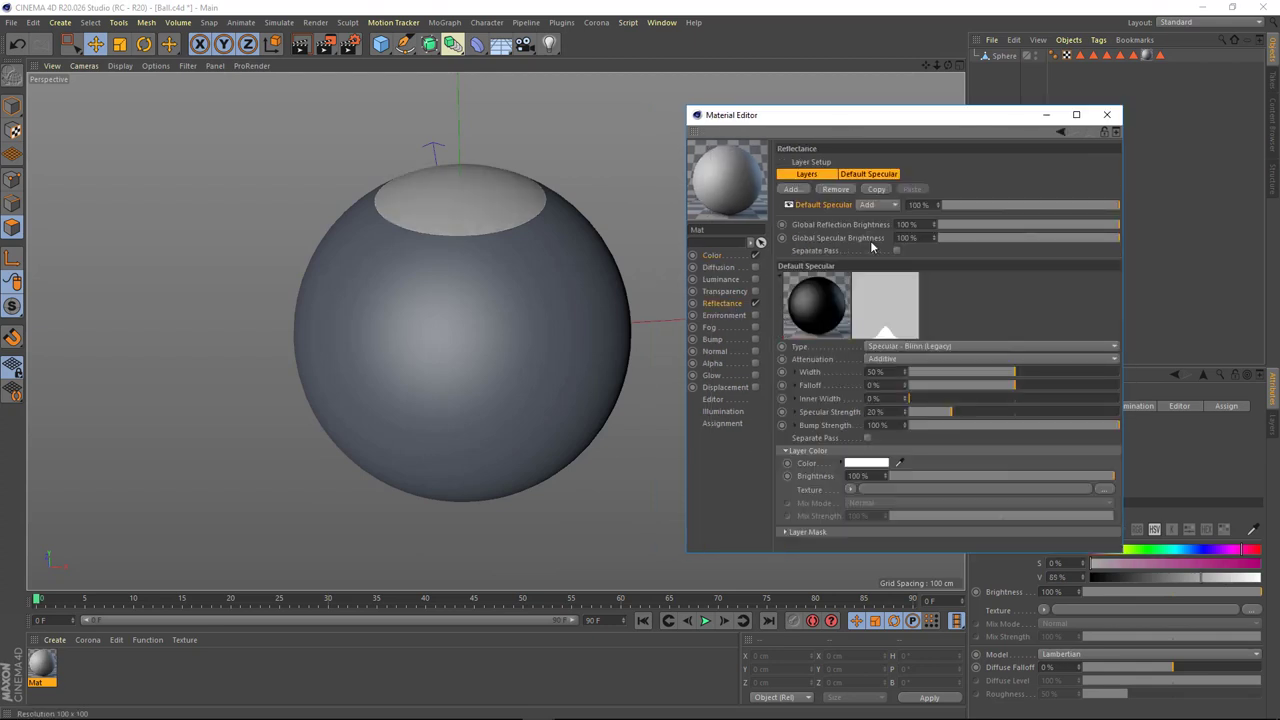
pyautogui.click(868, 173)
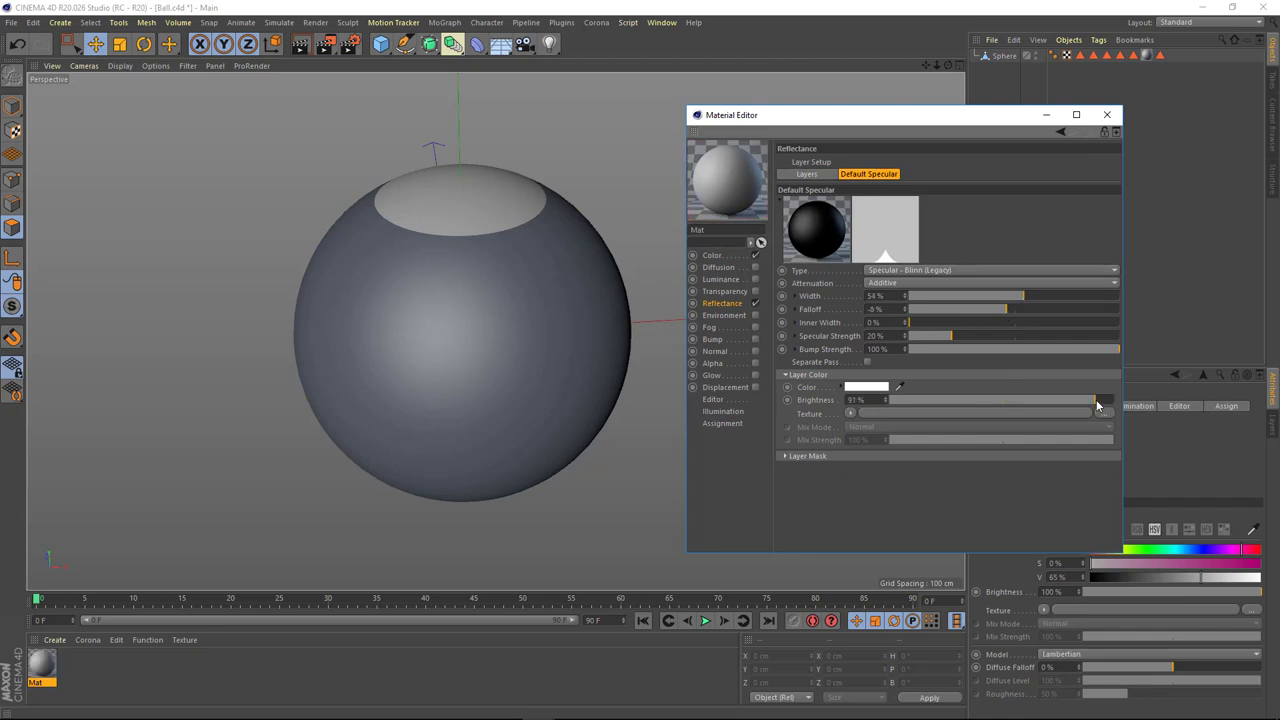
pyautogui.click(806, 173)
# Add a GGX reflection layer with 5% roughness and 22% brightness, and inspect the cap.
pyautogui.click(791, 188)
pyautogui.click(860, 320)
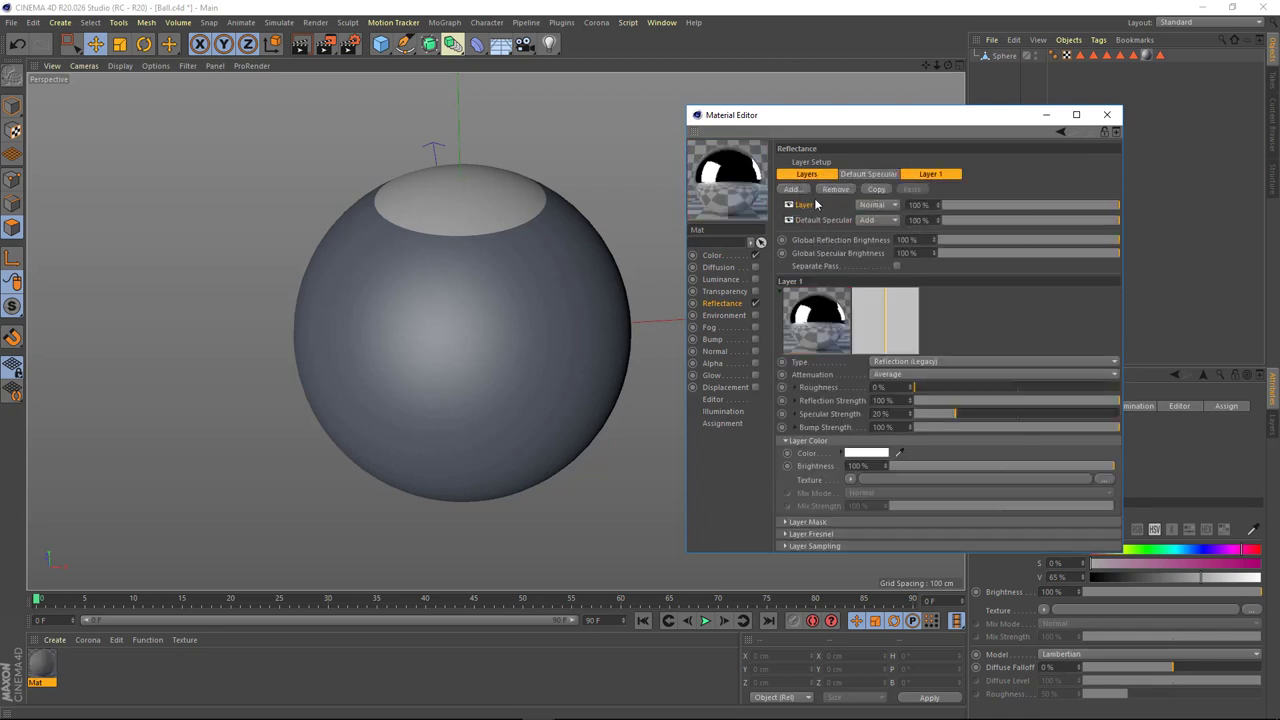
pyautogui.click(806, 220)
pyautogui.click(913, 271)
pyautogui.click(900, 294)
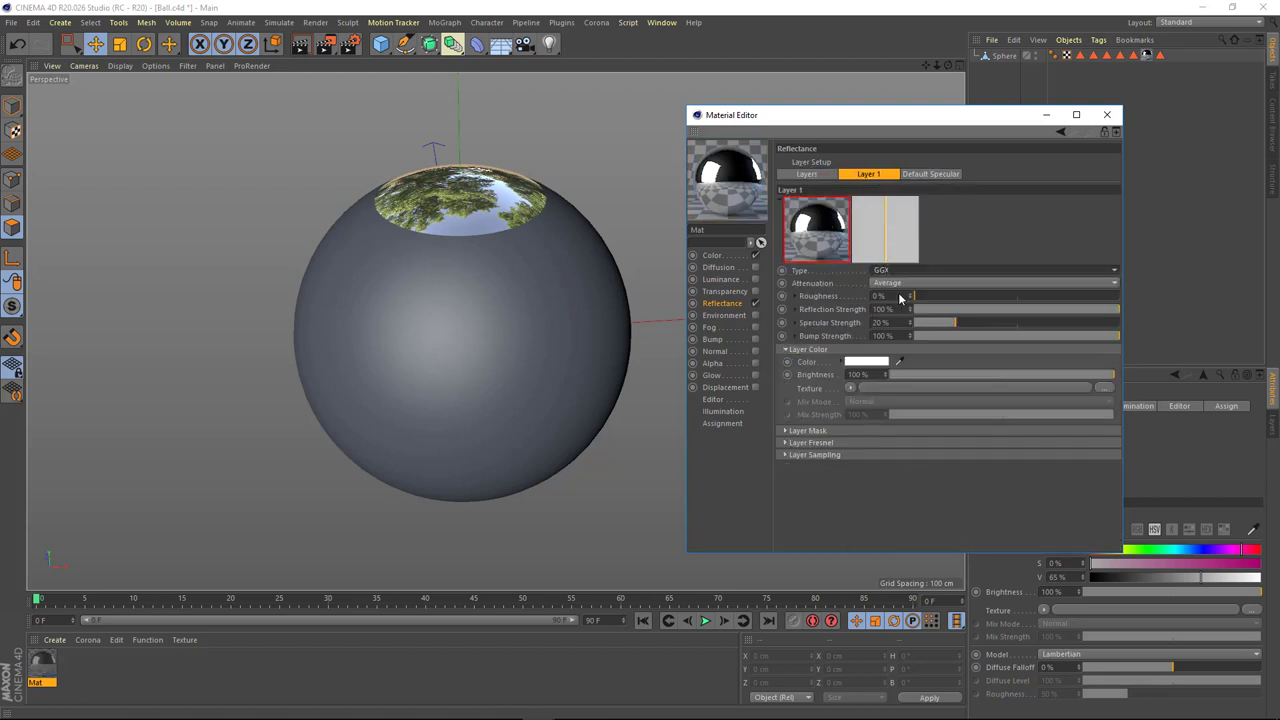
pyautogui.write('5')
pyautogui.click(938, 374)
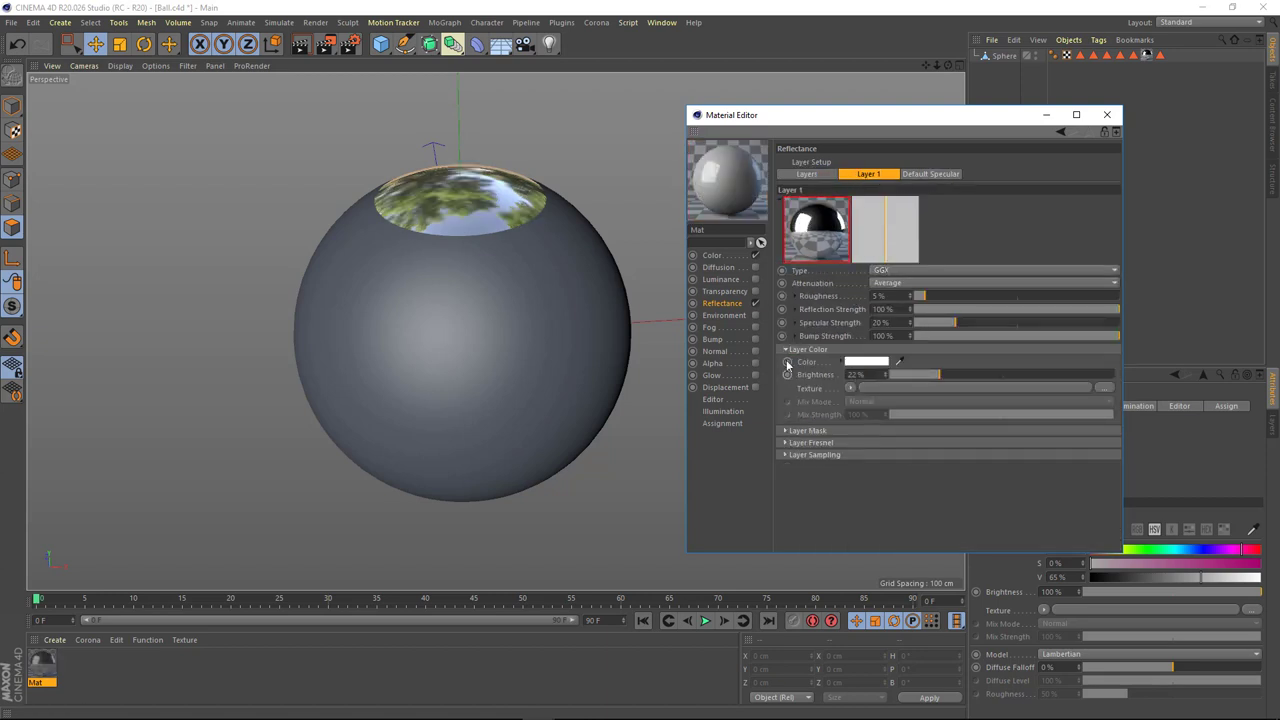
pyautogui.keyDown('alt'); pyautogui.moveTo(470, 320); pyautogui.dragTo(551, 229); pyautogui.keyUp('alt')
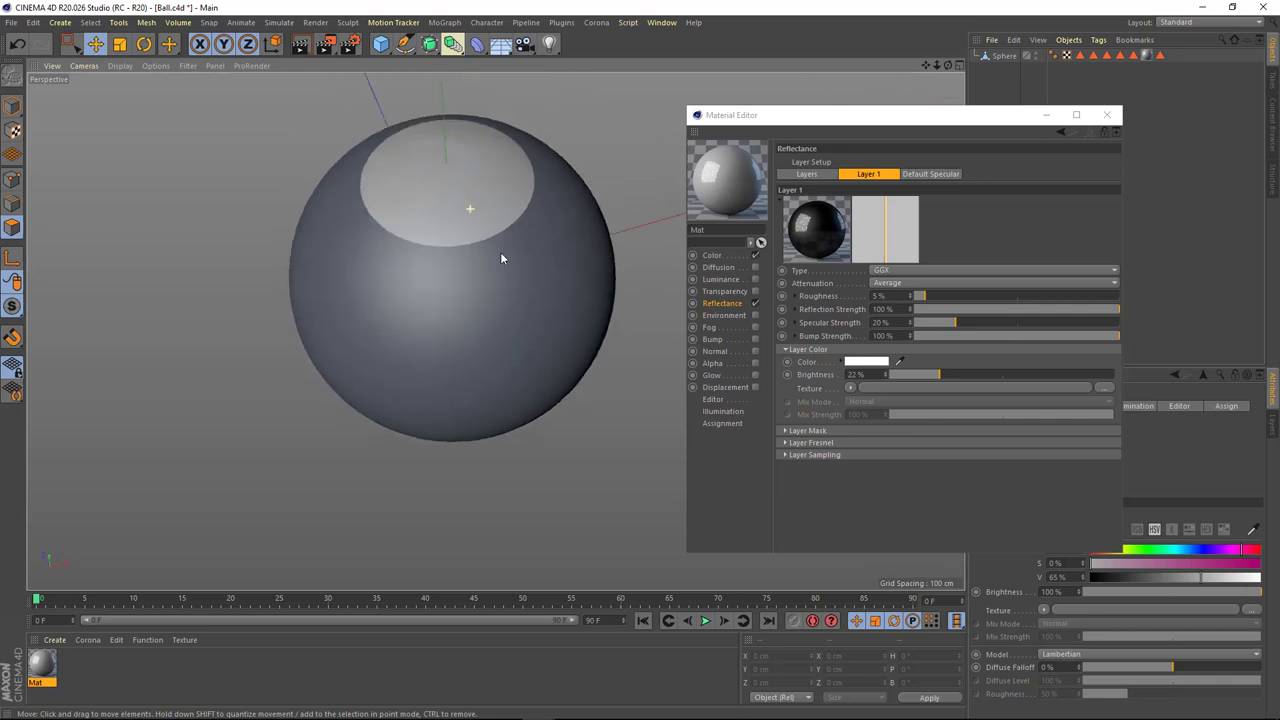
pyautogui.moveTo(835, 123); pyautogui.dragTo(817, 119)
# Close Mat's editor, then create a second material, Mat.1, and open it for editing.
pyautogui.click(1088, 110)
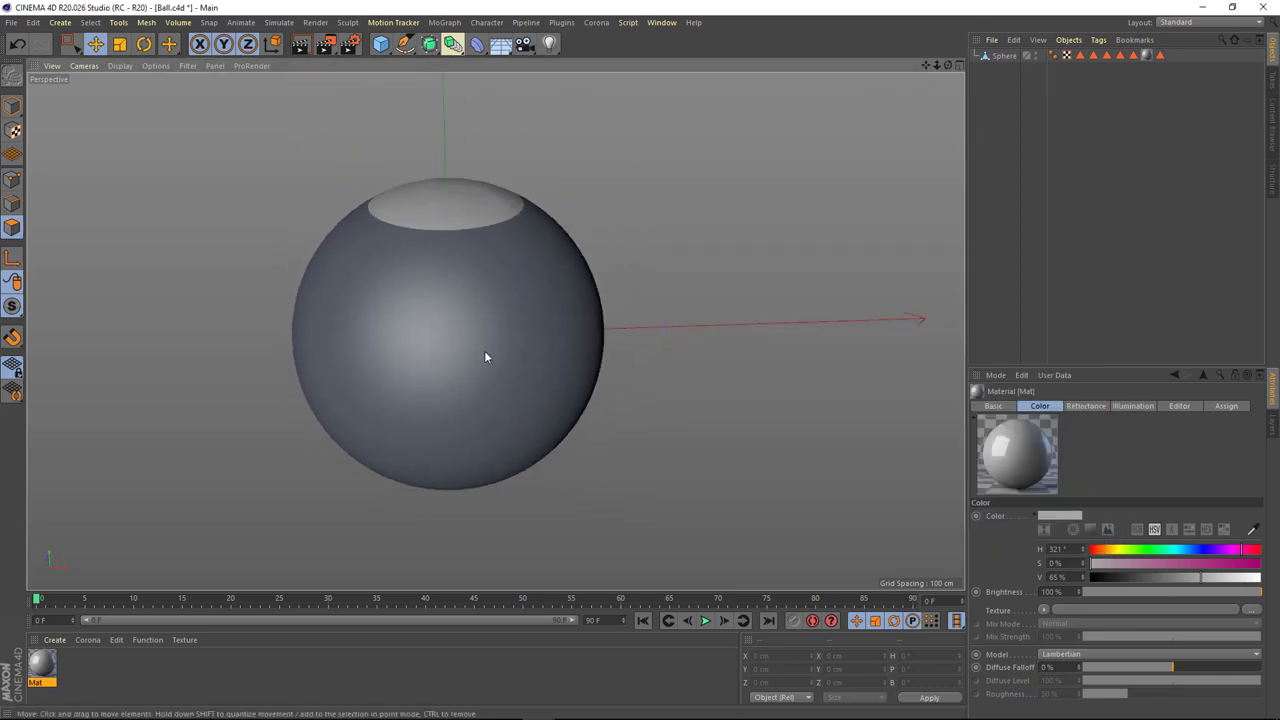
pyautogui.doubleClick(100, 670)
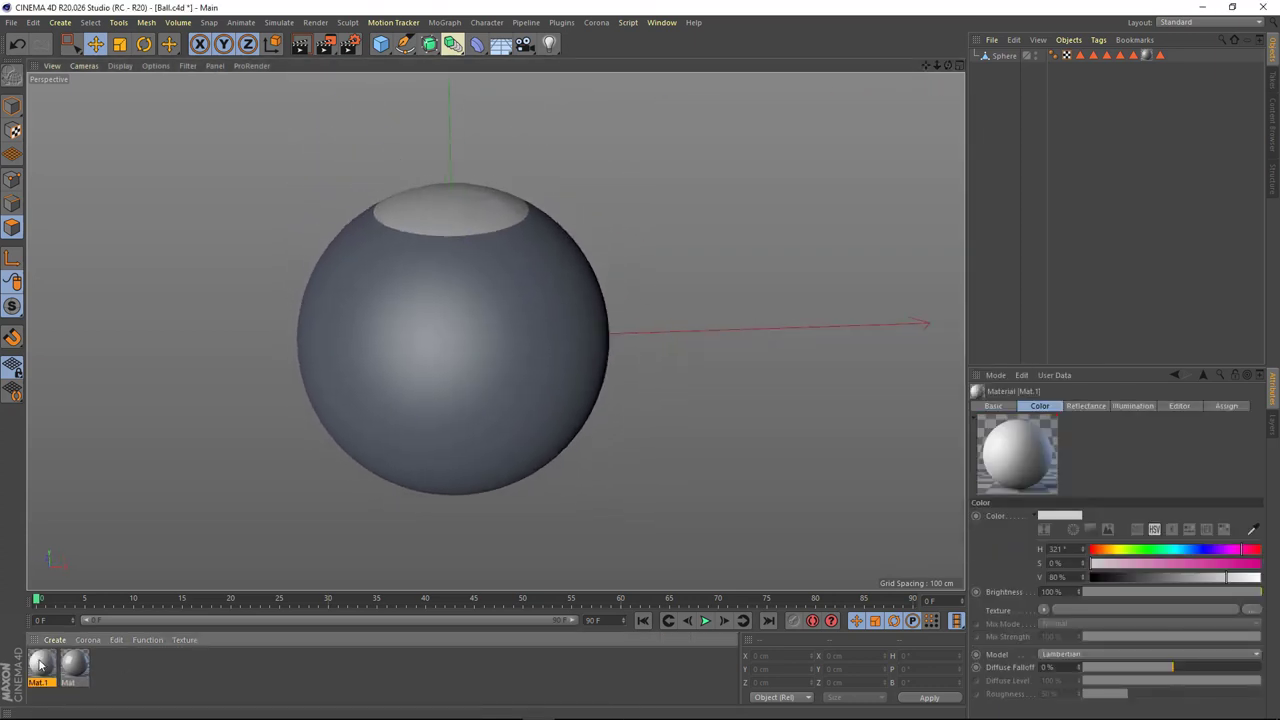
pyautogui.doubleClick(40, 665)
pyautogui.moveTo(475, 98); pyautogui.dragTo(953, 167)
# Restore the half-sphere selection and make Mat.1 dark red (H 0°, S 100%, V 65%).
pyautogui.click(1105, 57)
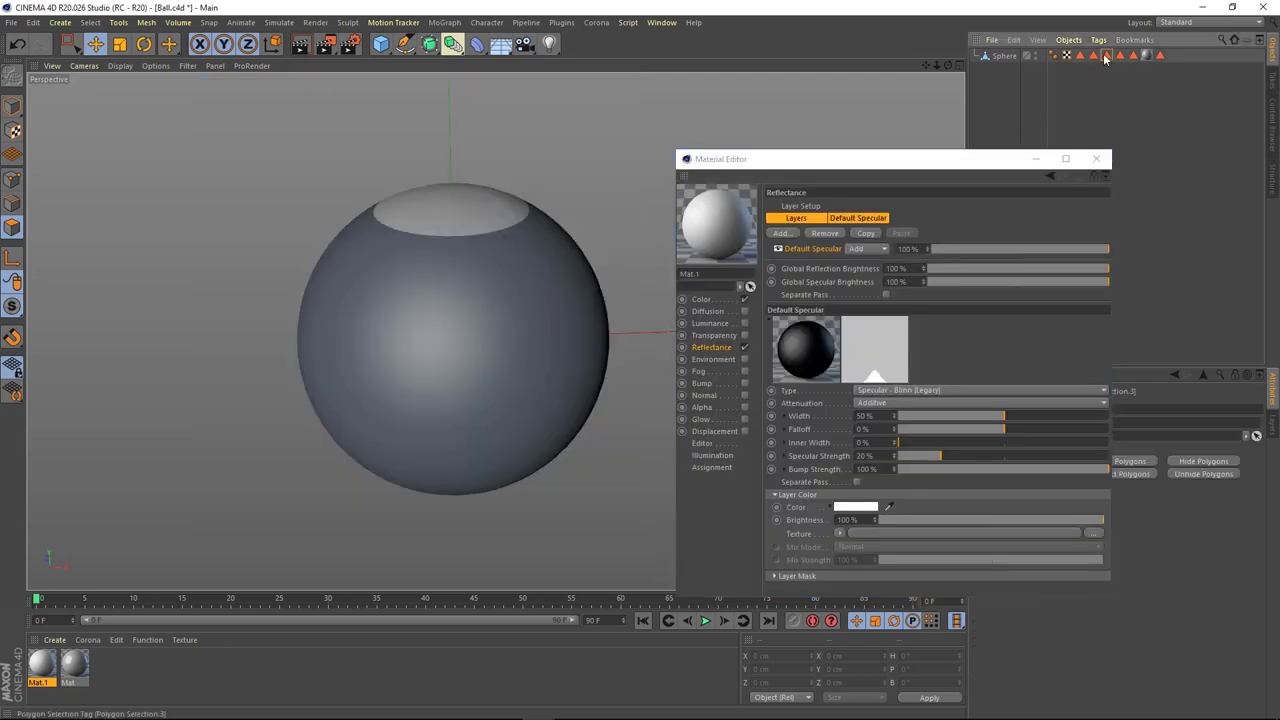
pyautogui.doubleClick(1105, 57)
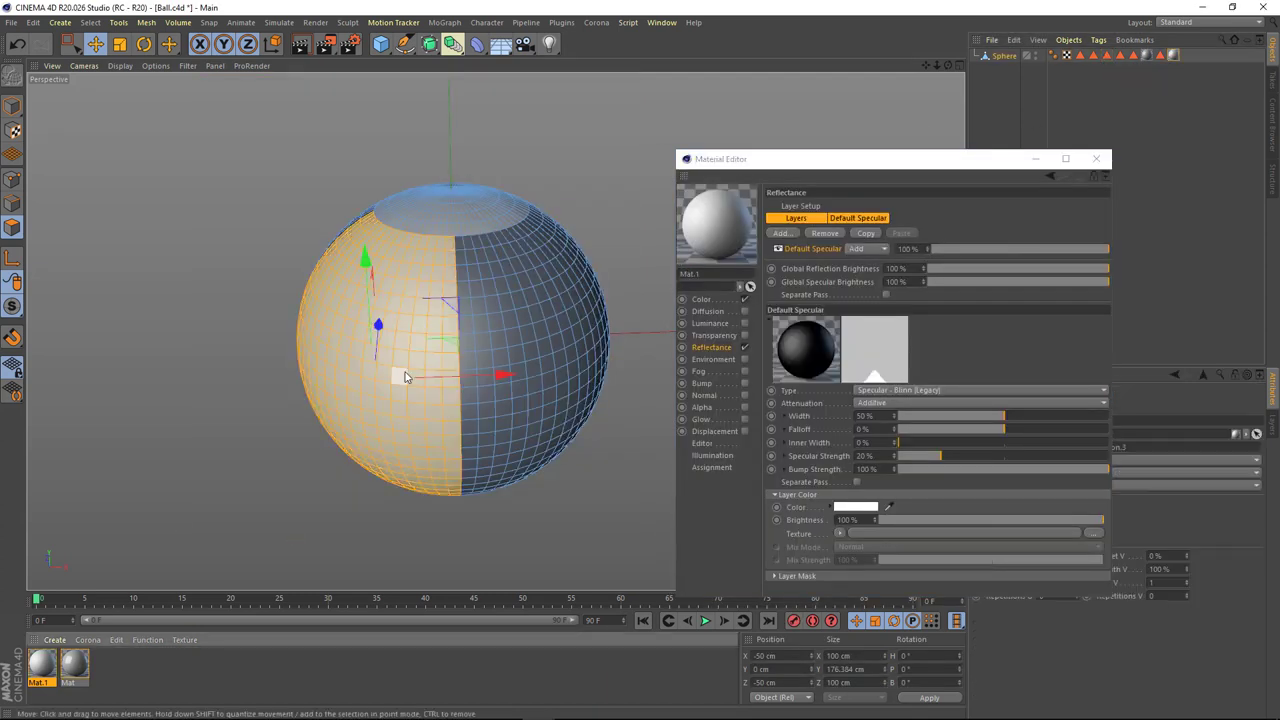
pyautogui.click(1106, 55)
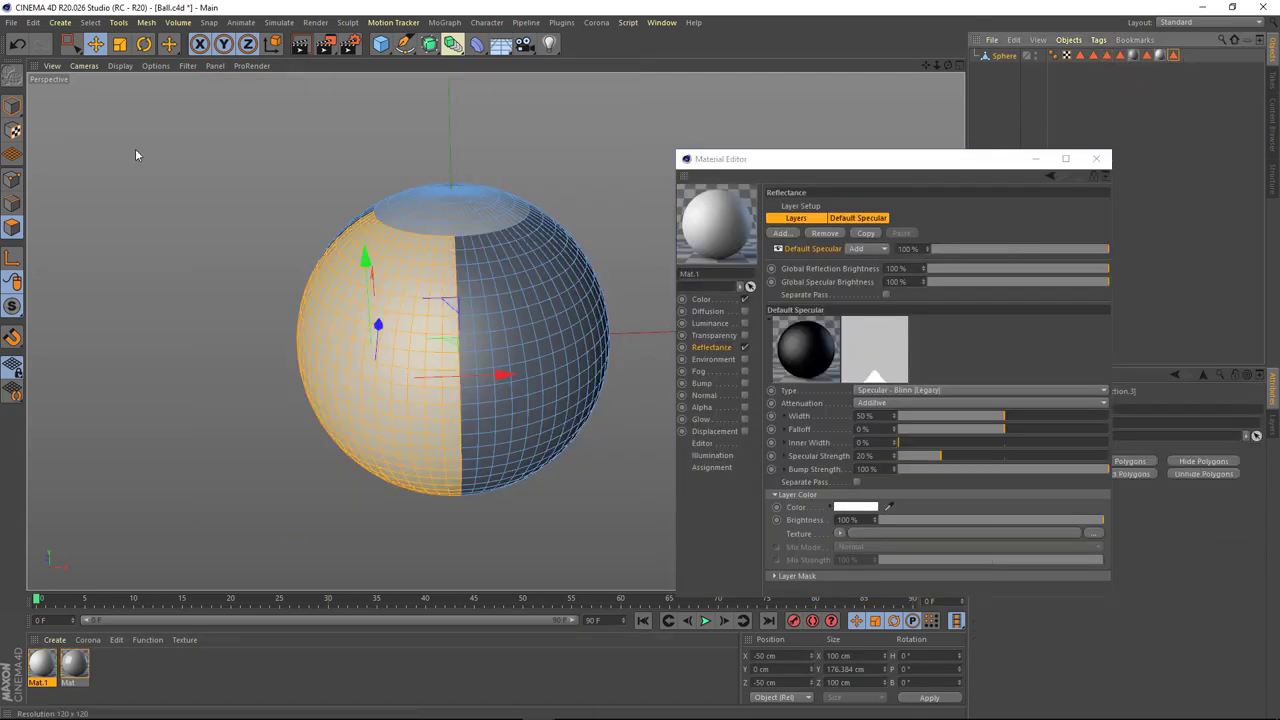
pyautogui.click(12, 106)
pyautogui.moveTo(760, 158); pyautogui.dragTo(772, 146)
pyautogui.click(713, 286)
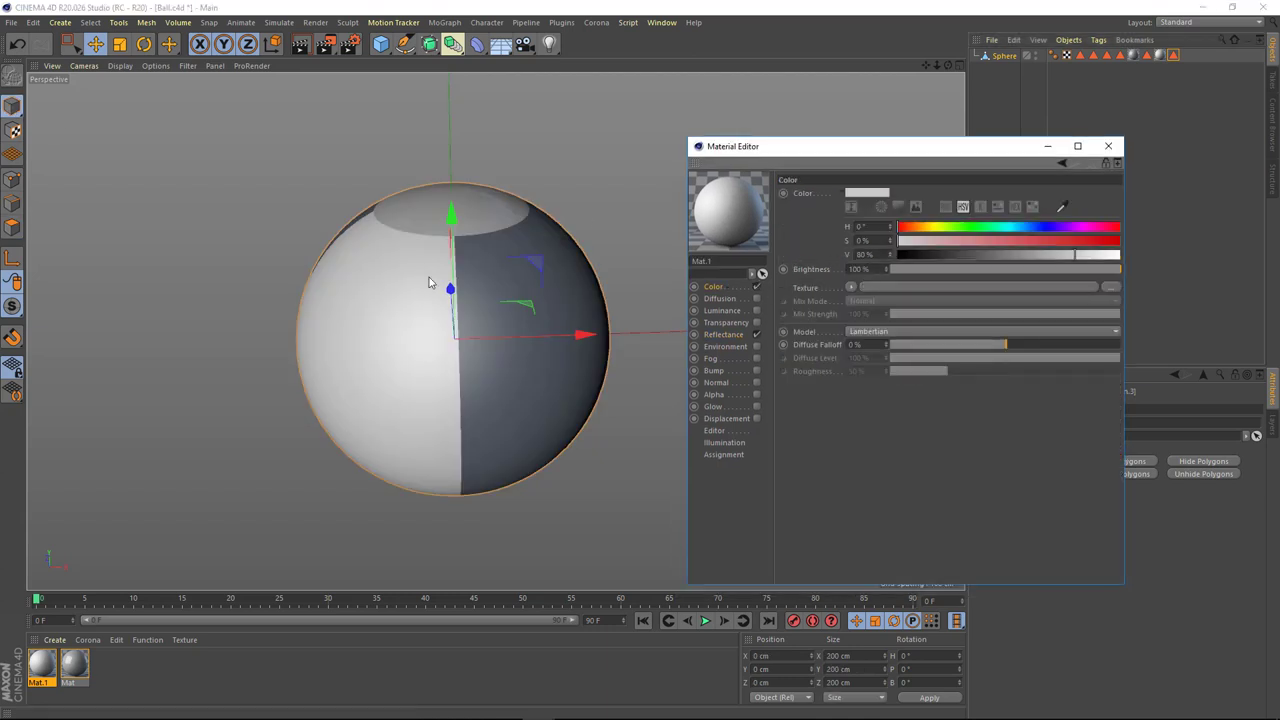
pyautogui.keyDown('alt'); pyautogui.moveTo(428, 283); pyautogui.dragTo(960, 245); pyautogui.keyUp('alt')
pyautogui.press('Return')
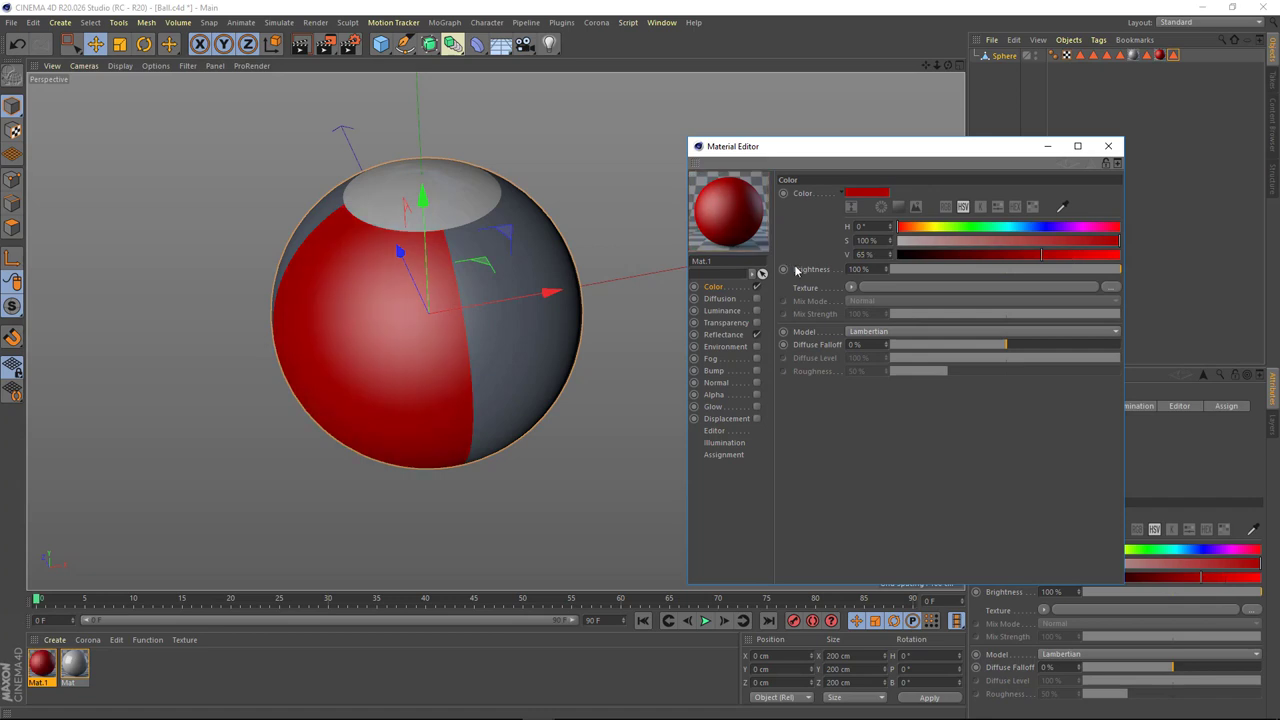
pyautogui.click(853, 288)
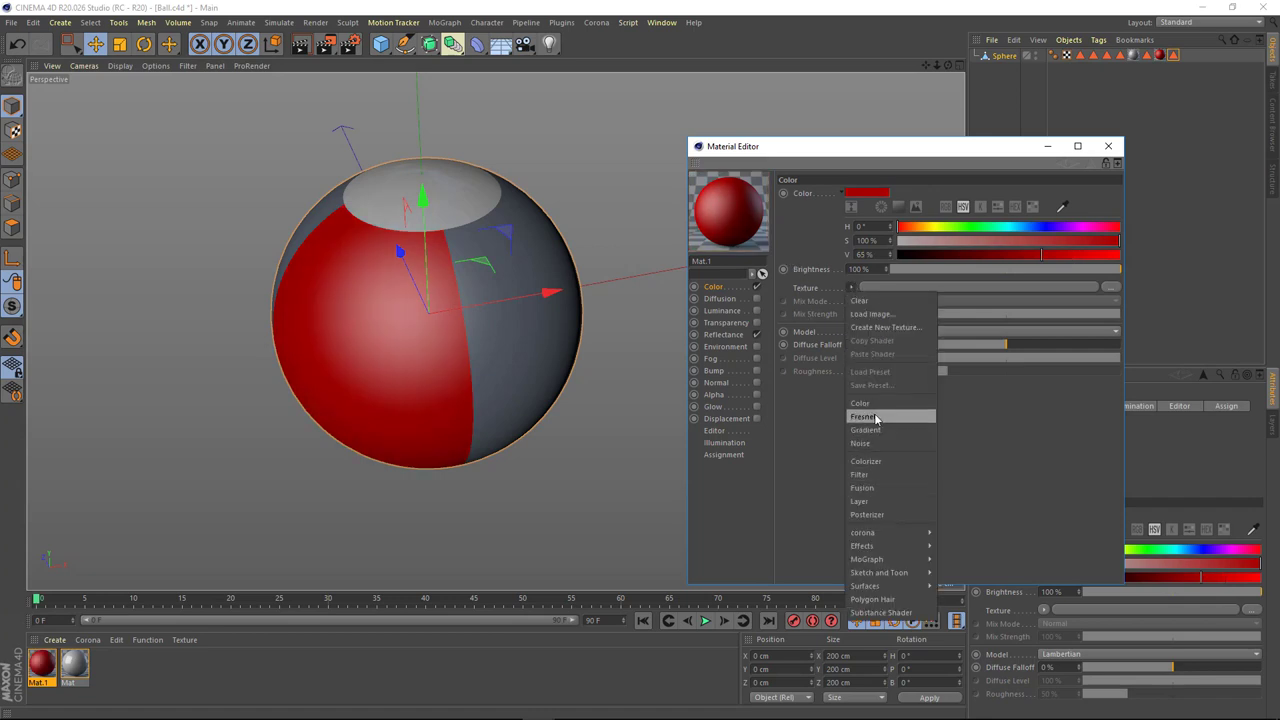
# Add an inverted Fresnel gradient to Mat.1's colour with a red knot at 86% brightness.
pyautogui.click(877, 419)
pyautogui.click(866, 317)
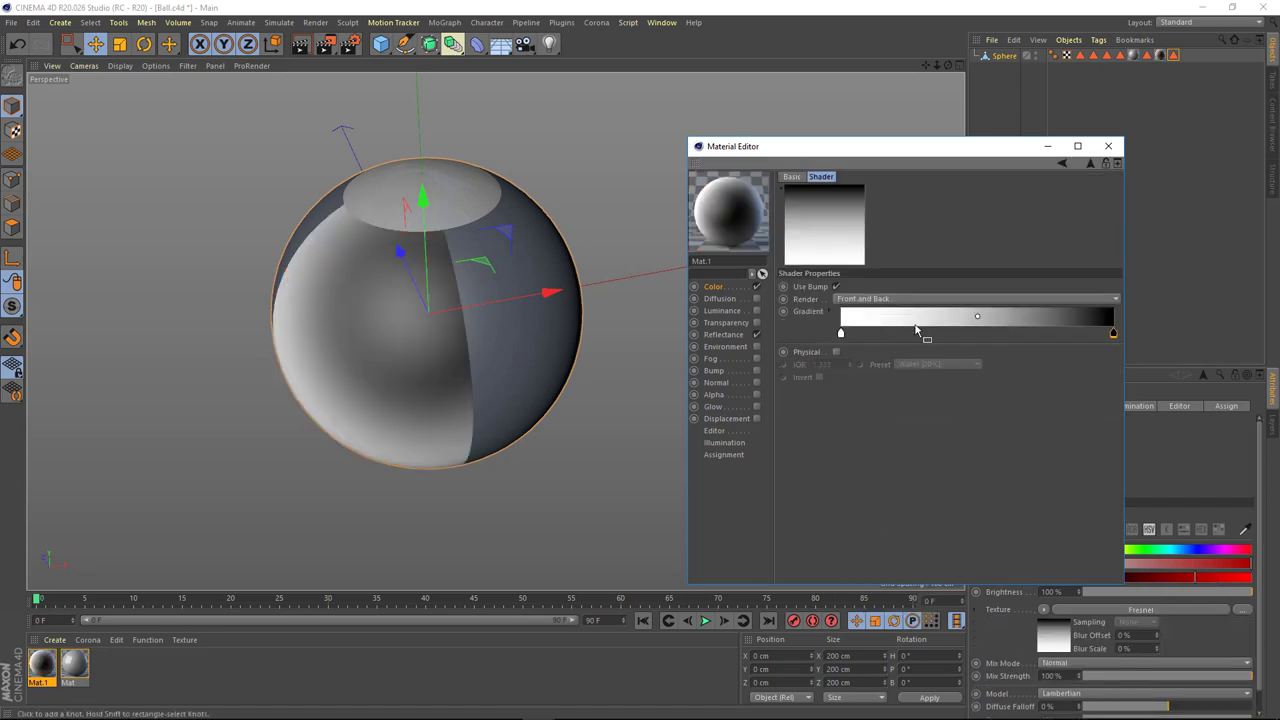
pyautogui.rightClick(882, 320)
pyautogui.click(935, 360)
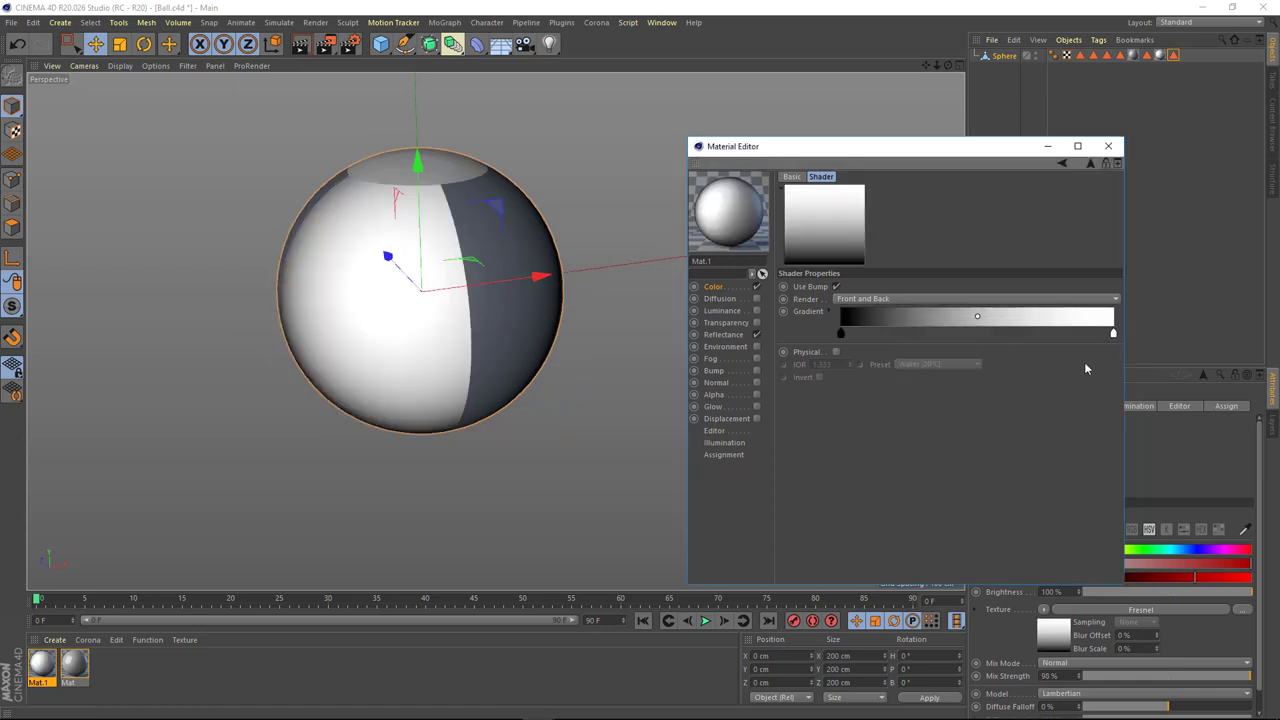
pyautogui.doubleClick(1115, 337)
pyautogui.moveTo(963, 402); pyautogui.dragTo(1146, 400)
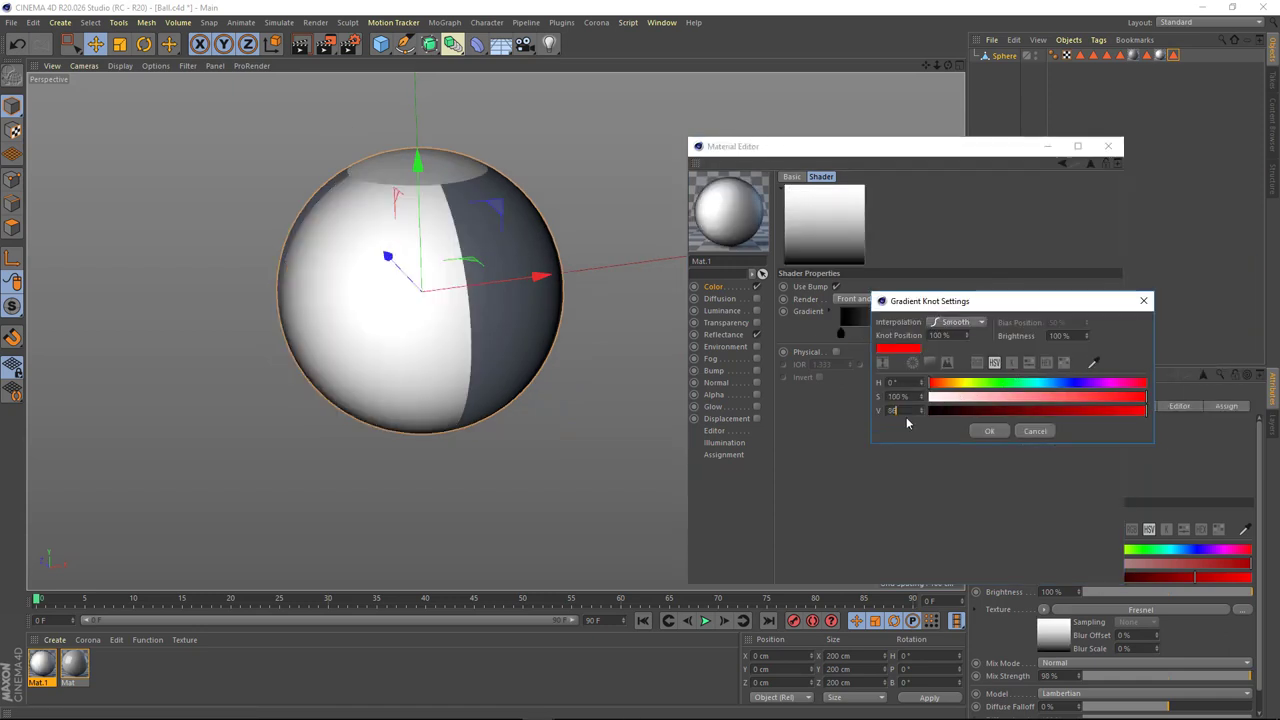
pyautogui.press('Return')
pyautogui.click(989, 431)
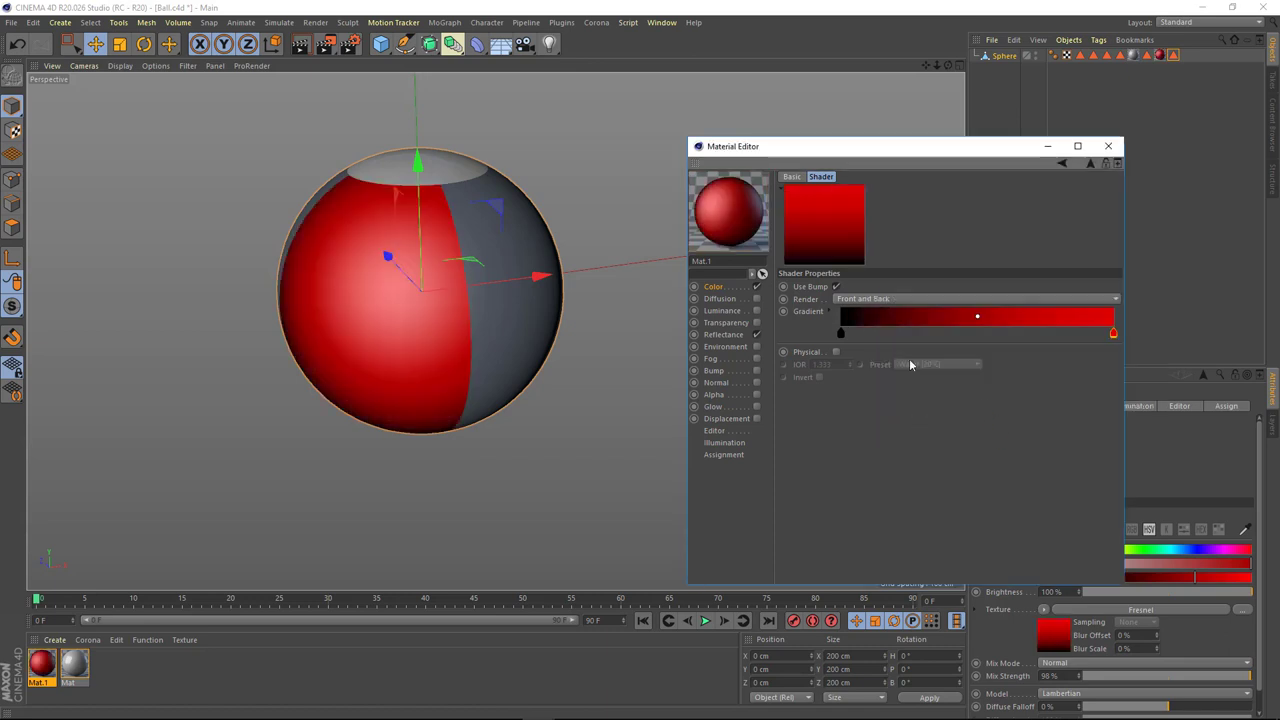
# Blend the Fresnel texture into the colour in Add mode at 30% mix strength.
pyautogui.click(724, 287)
pyautogui.click(884, 342)
pyautogui.click(858, 367)
pyautogui.click(857, 353)
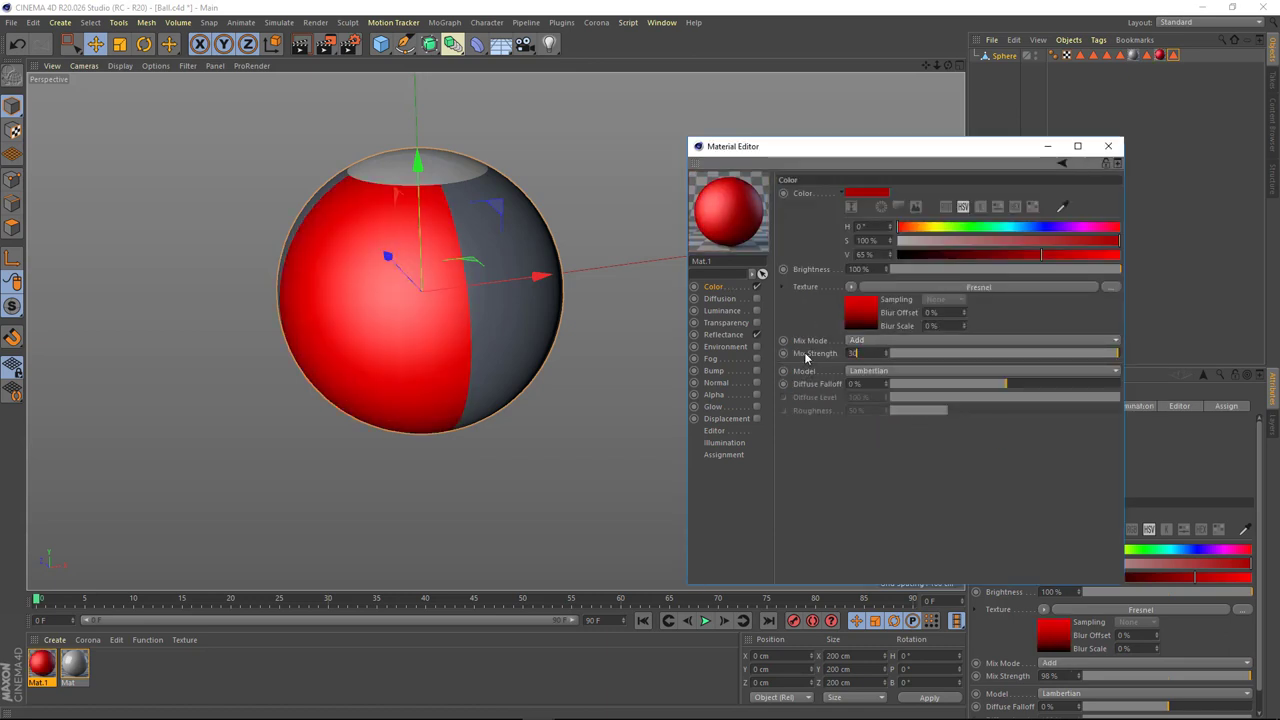
pyautogui.write('30')
pyautogui.press('Return')
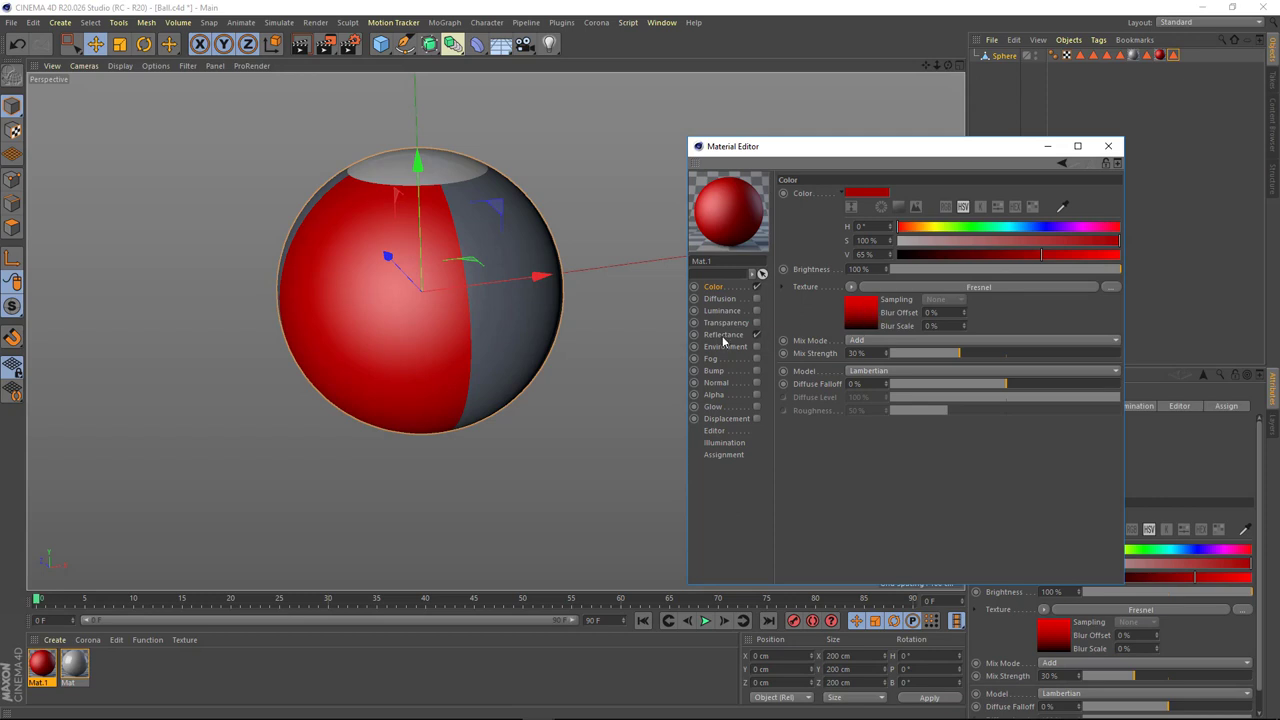
pyautogui.click(724, 336)
# Give the default specular a -4% falloff, a pale pink colour (37% saturation) and -2% width.
pyautogui.moveTo(1018, 340); pyautogui.dragTo(1013, 345)
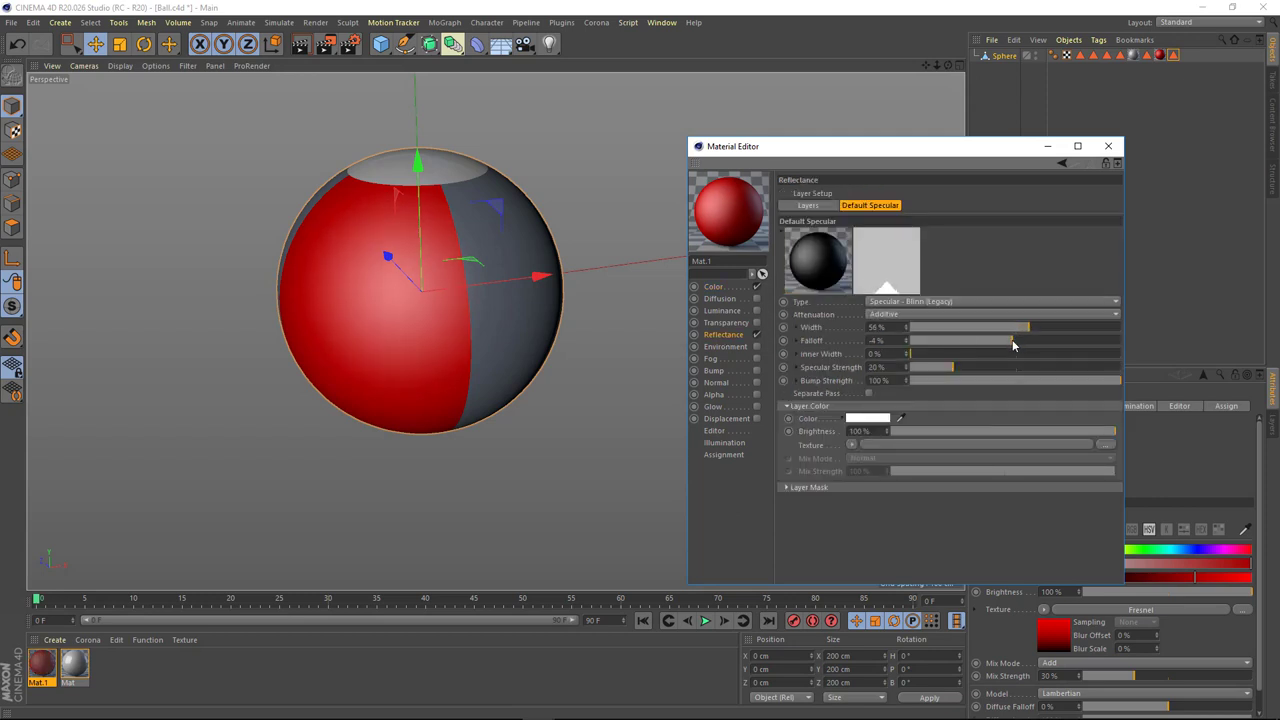
pyautogui.click(866, 419)
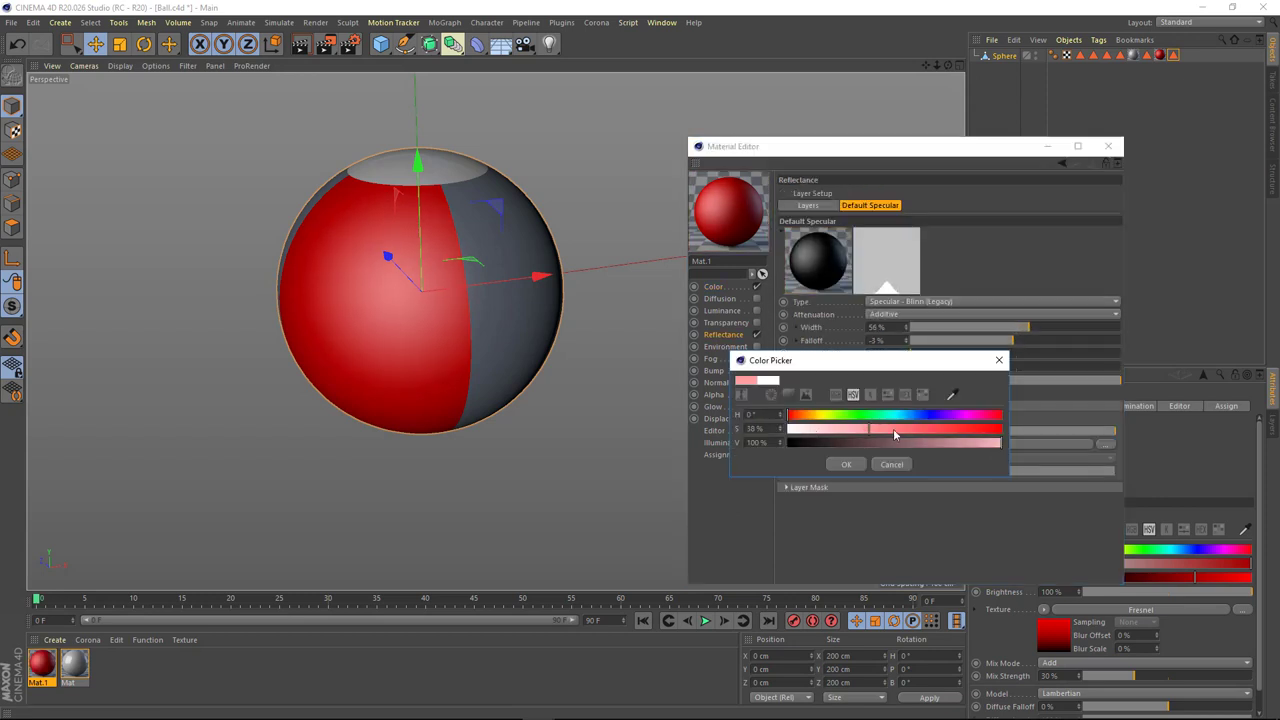
pyautogui.press('Tab')
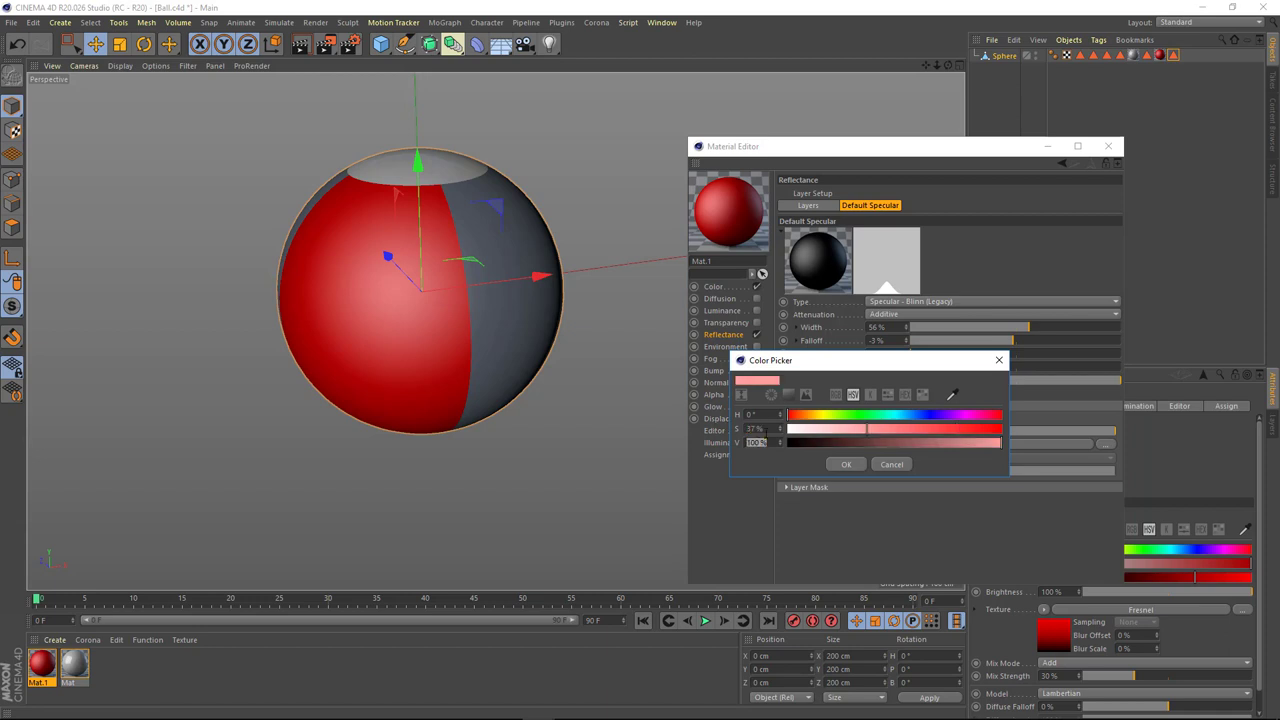
pyautogui.click(847, 465)
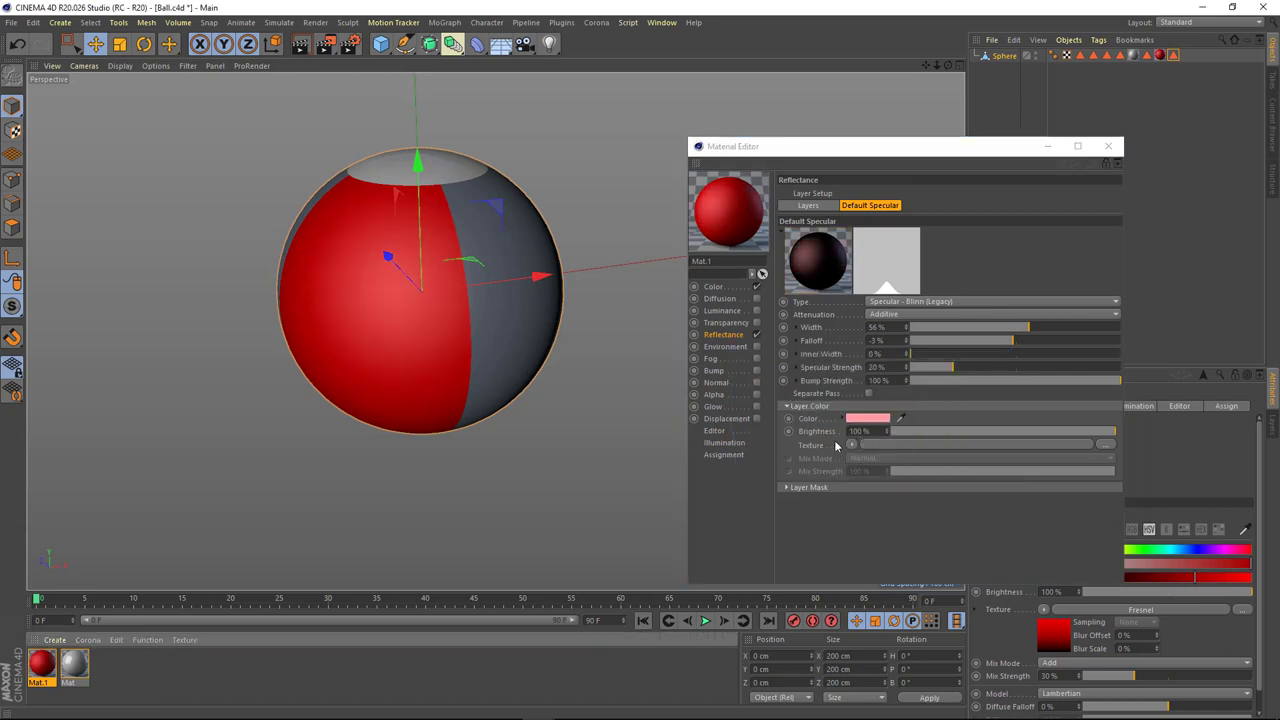
pyautogui.click(876, 327)
pyautogui.write('2')
pyautogui.press('Tab')
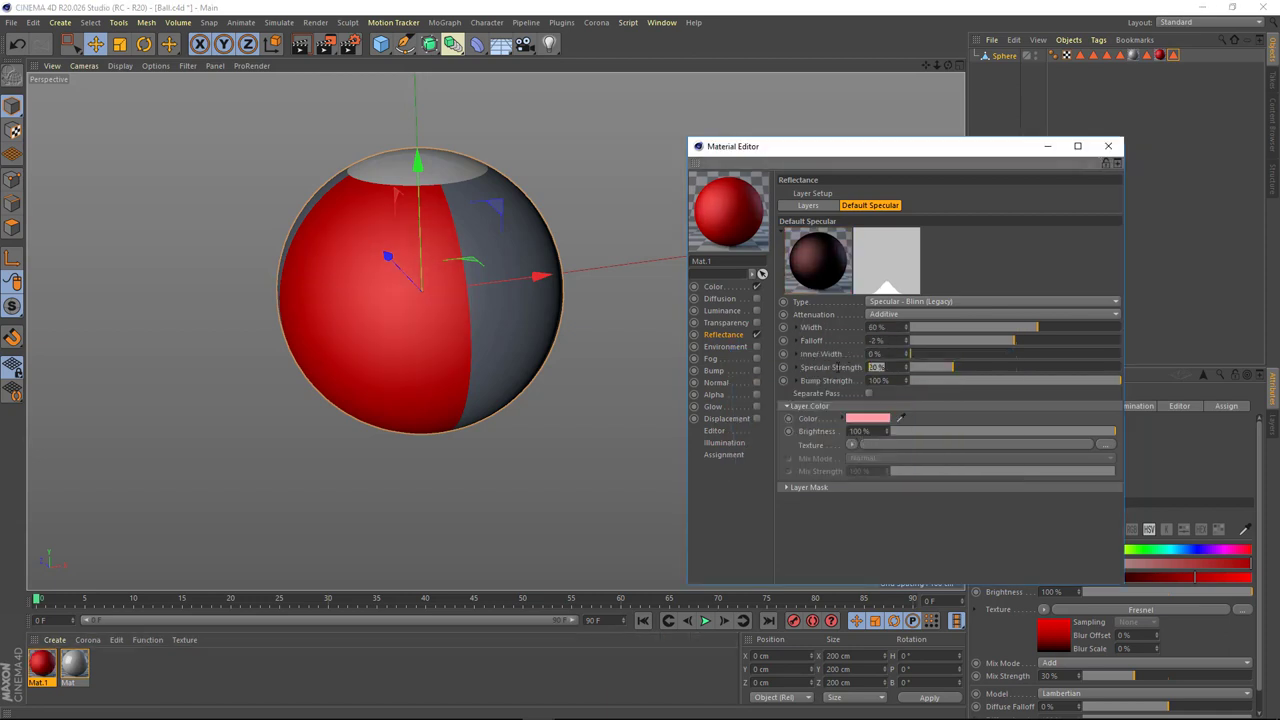
# Add a GGX reflection layer (Layer 1) with 35% specular strength.
pyautogui.click(808, 205)
pyautogui.click(793, 220)
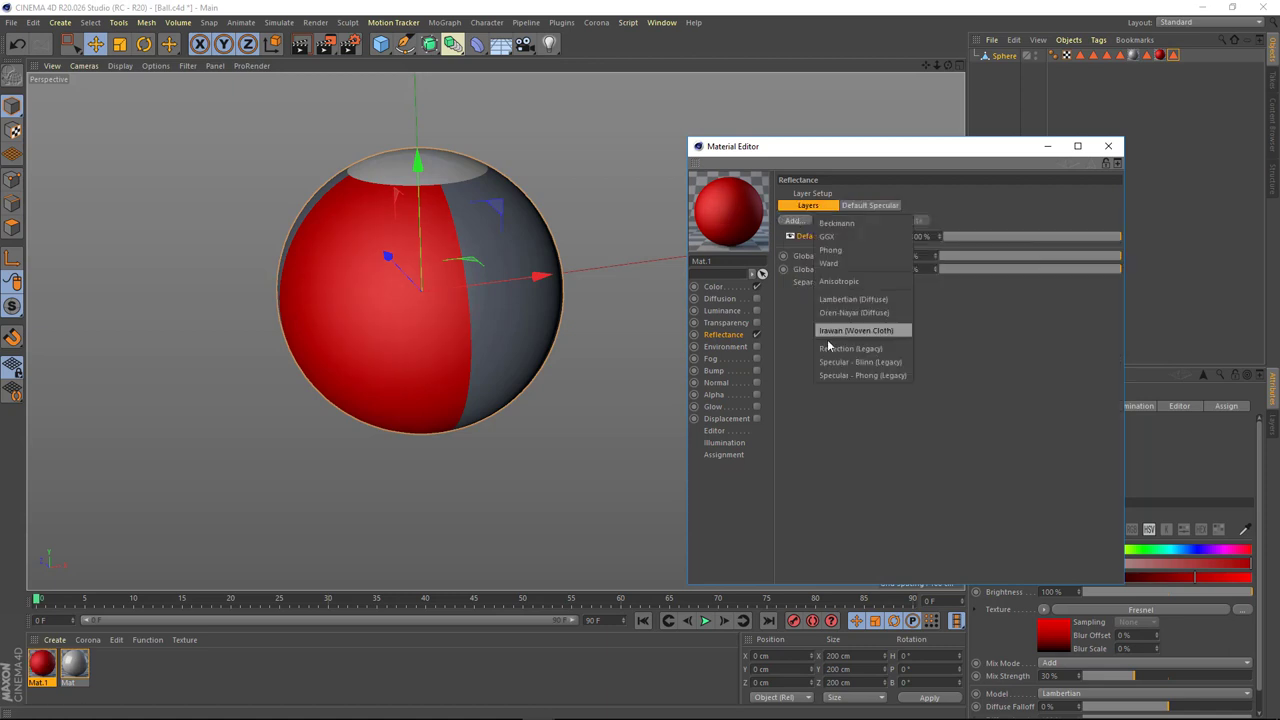
pyautogui.click(830, 340)
pyautogui.click(806, 251)
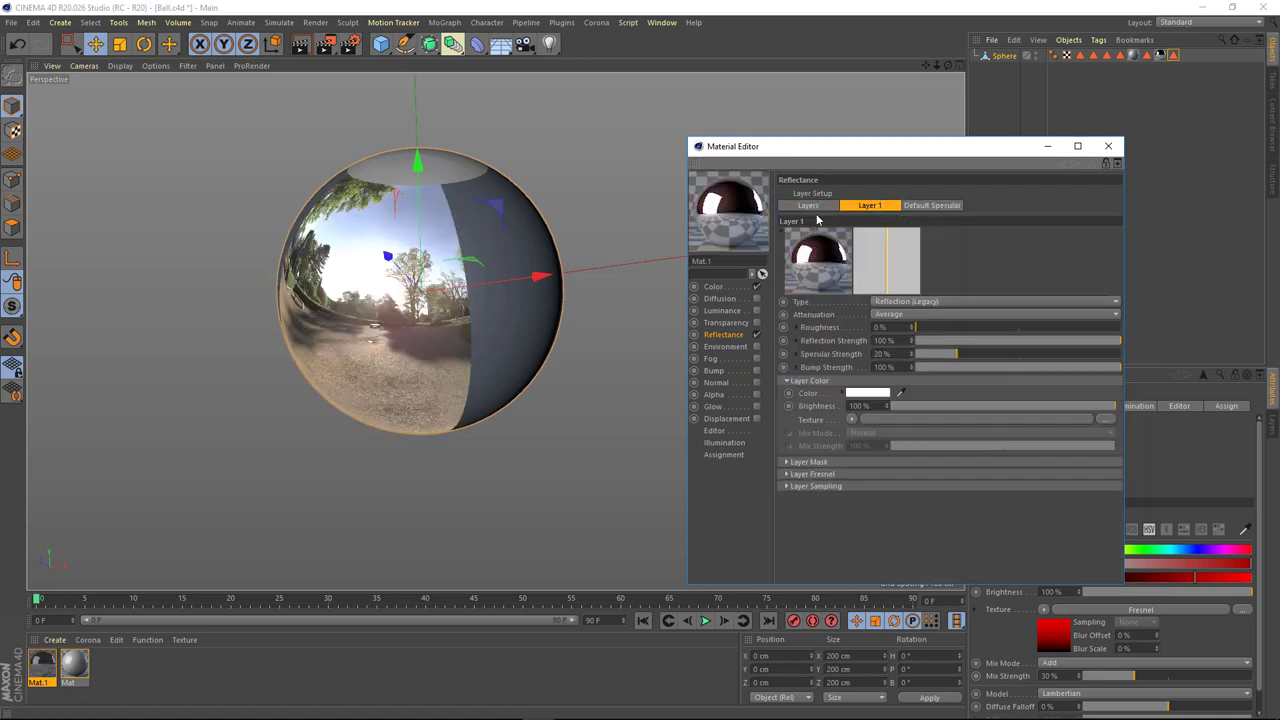
pyautogui.click(990, 301)
pyautogui.click(960, 328)
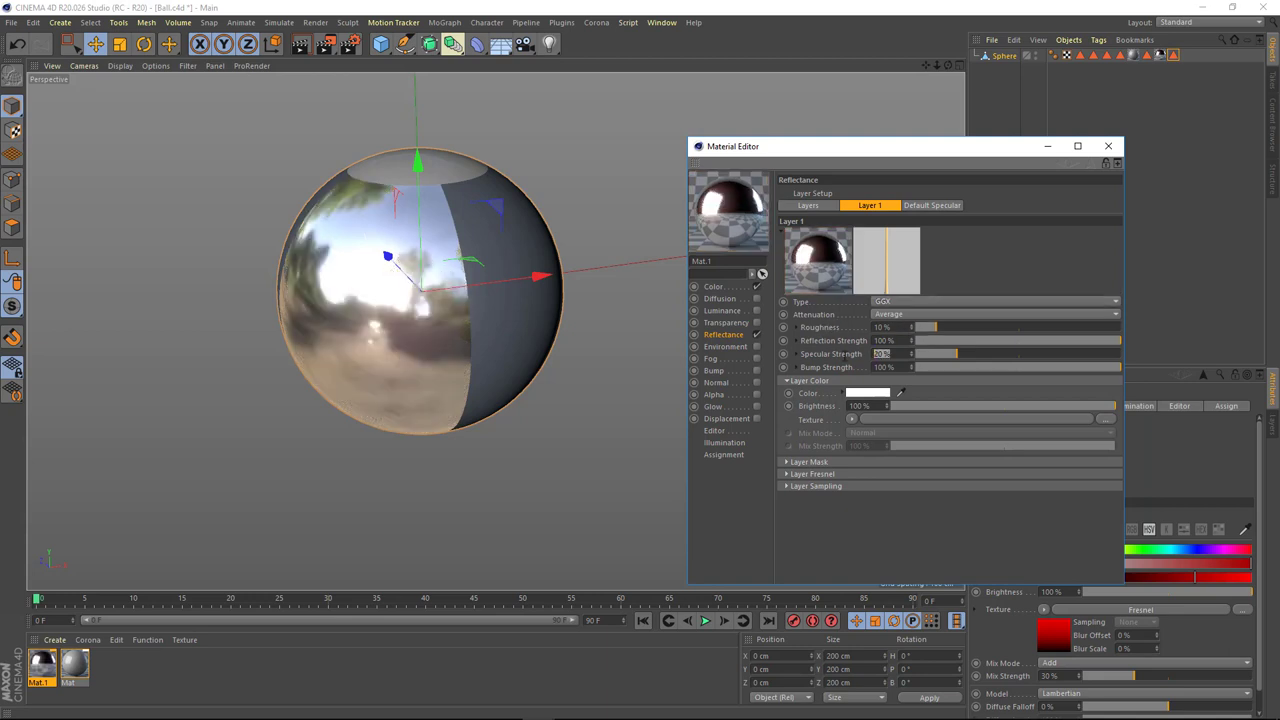
pyautogui.write('35')
pyautogui.press('Return')
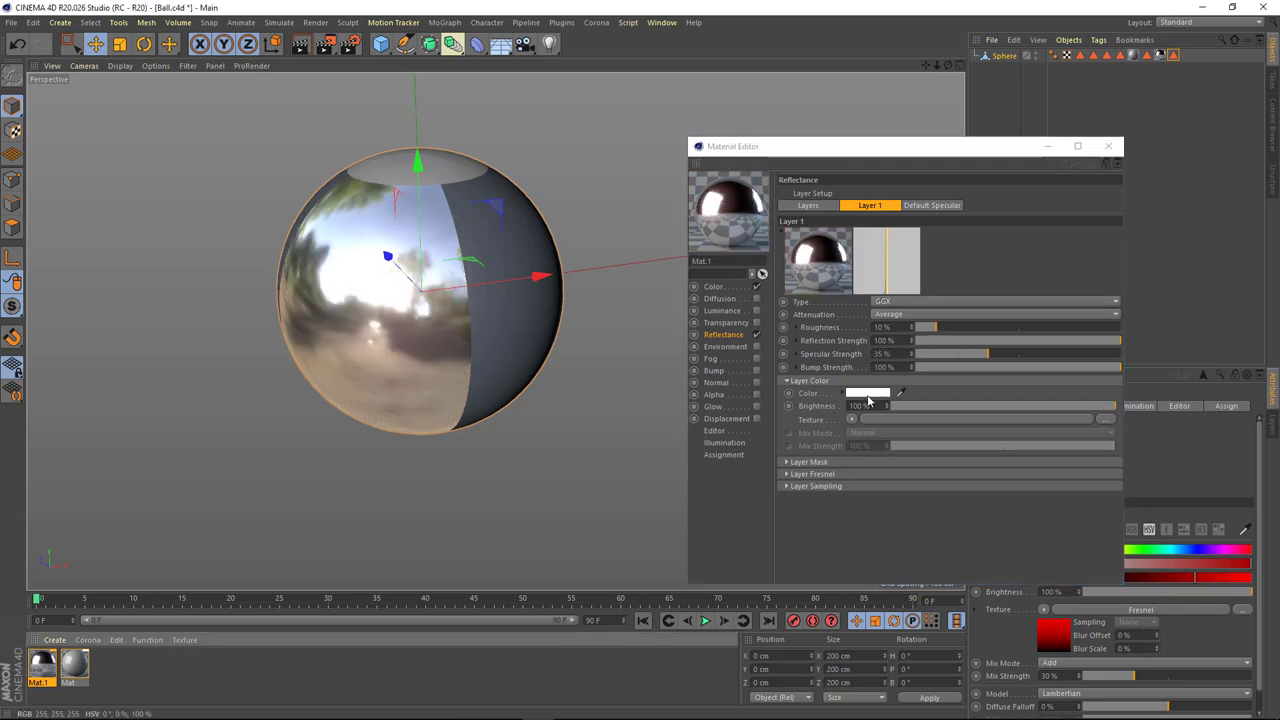
# Tint Layer 1's colour pink at 32% saturation and load a Fresnel shader into its texture.
pyautogui.click(867, 393)
pyautogui.click(864, 404)
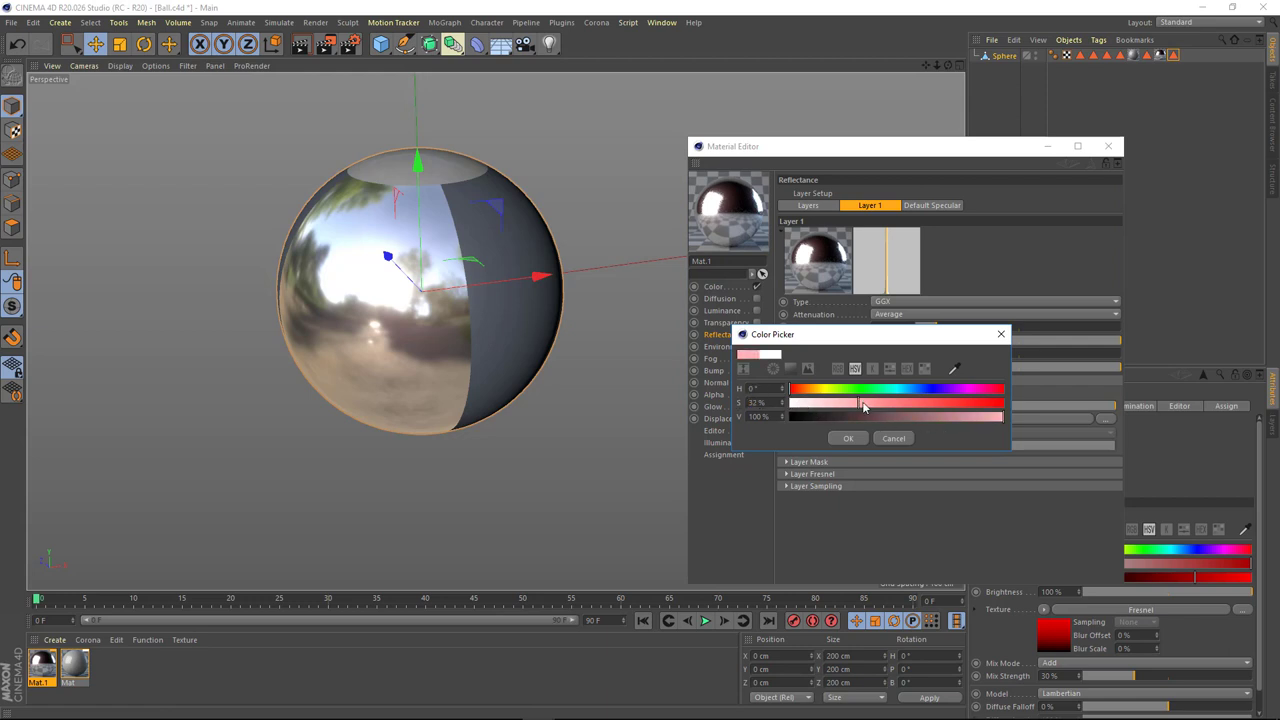
pyautogui.click(848, 438)
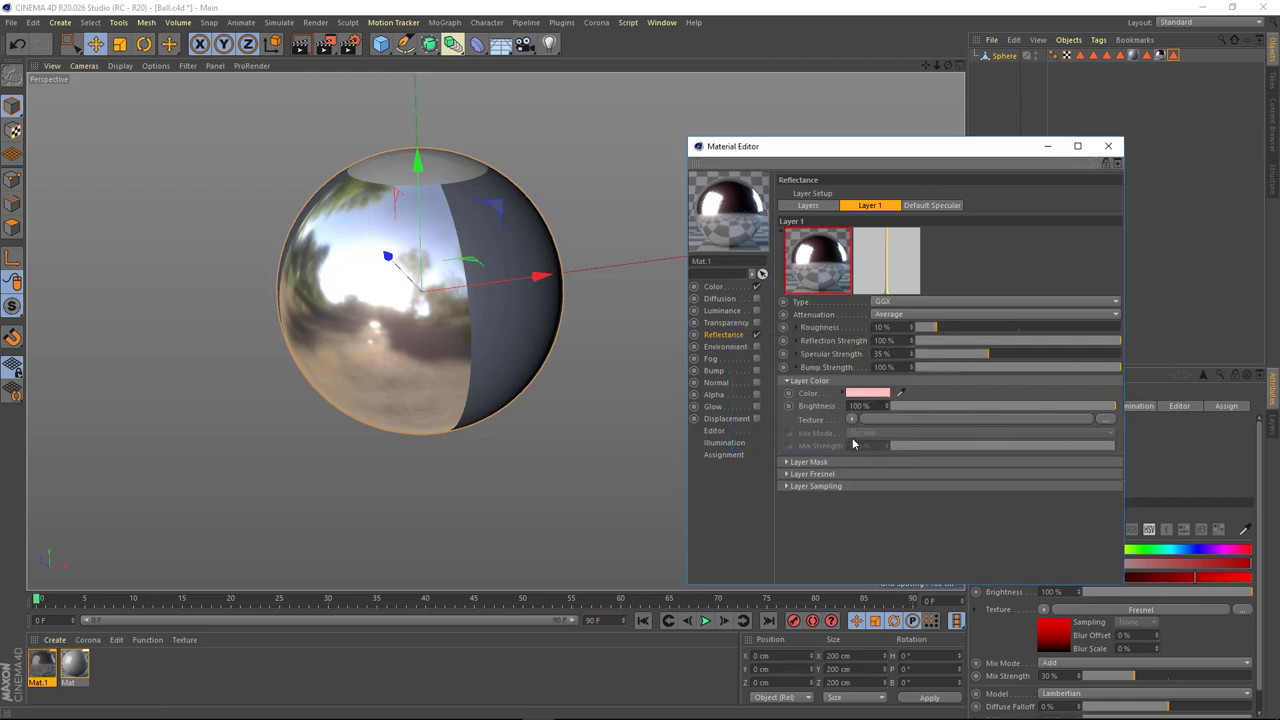
pyautogui.click(852, 418)
pyautogui.click(890, 213)
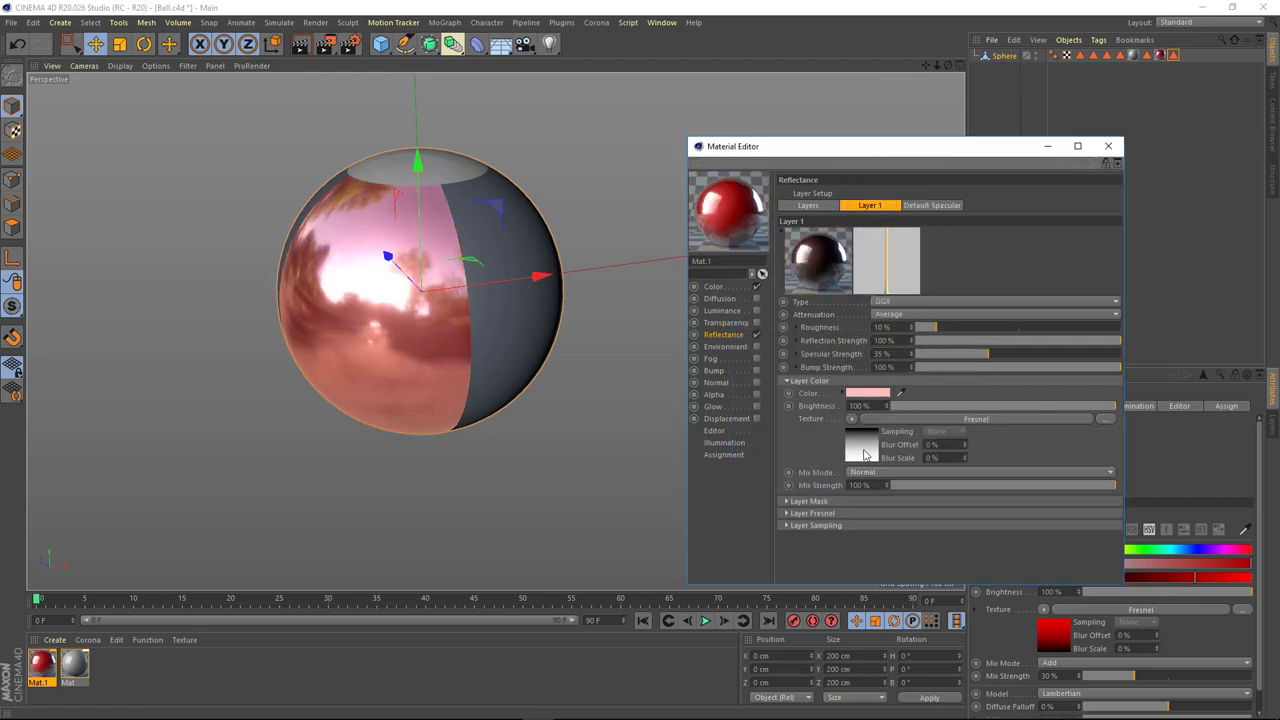
# Tint the Fresnel gradient's white knot a slightly darkened pink.
pyautogui.click(866, 448)
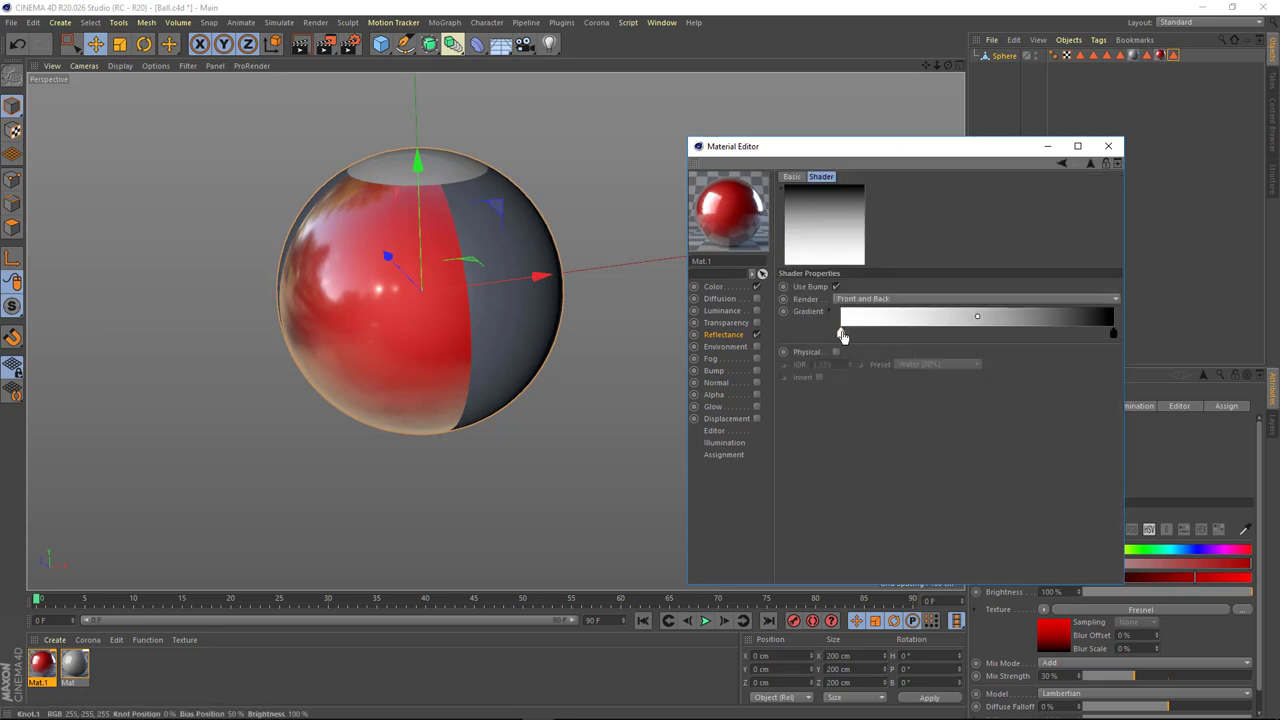
pyautogui.doubleClick(841, 338)
pyautogui.moveTo(752, 362); pyautogui.dragTo(800, 366)
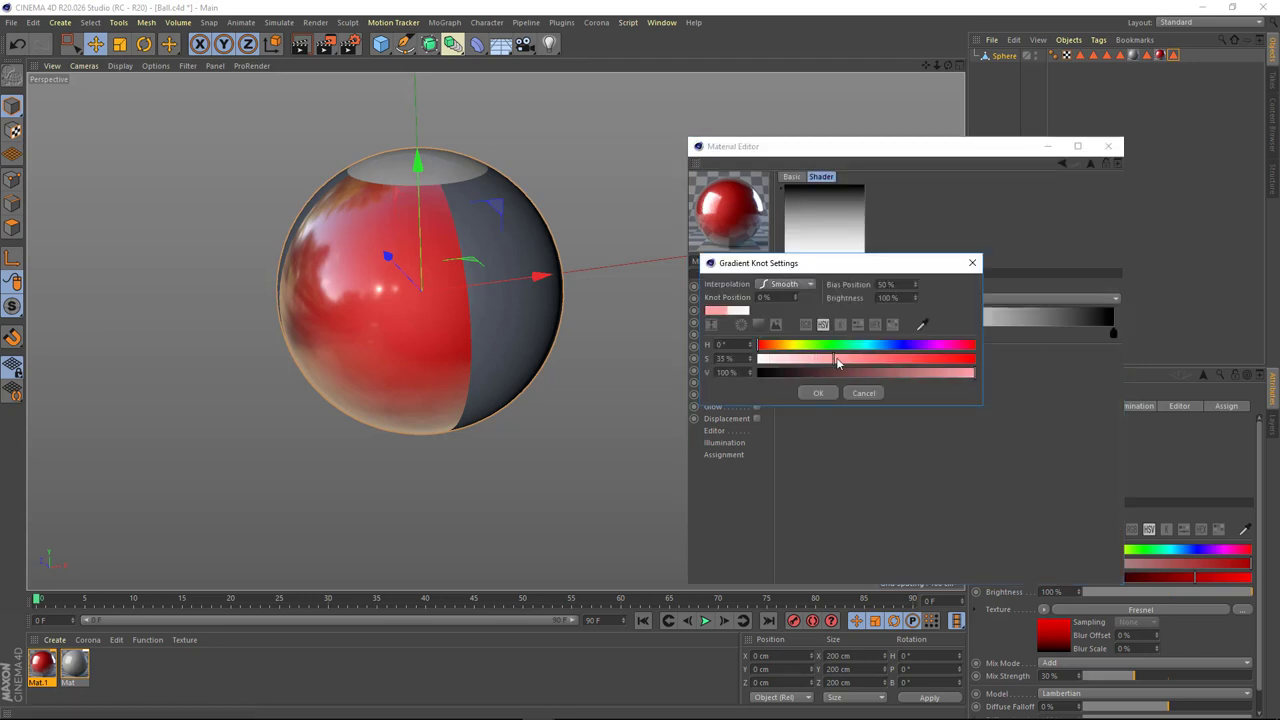
pyautogui.moveTo(964, 379); pyautogui.dragTo(956, 377)
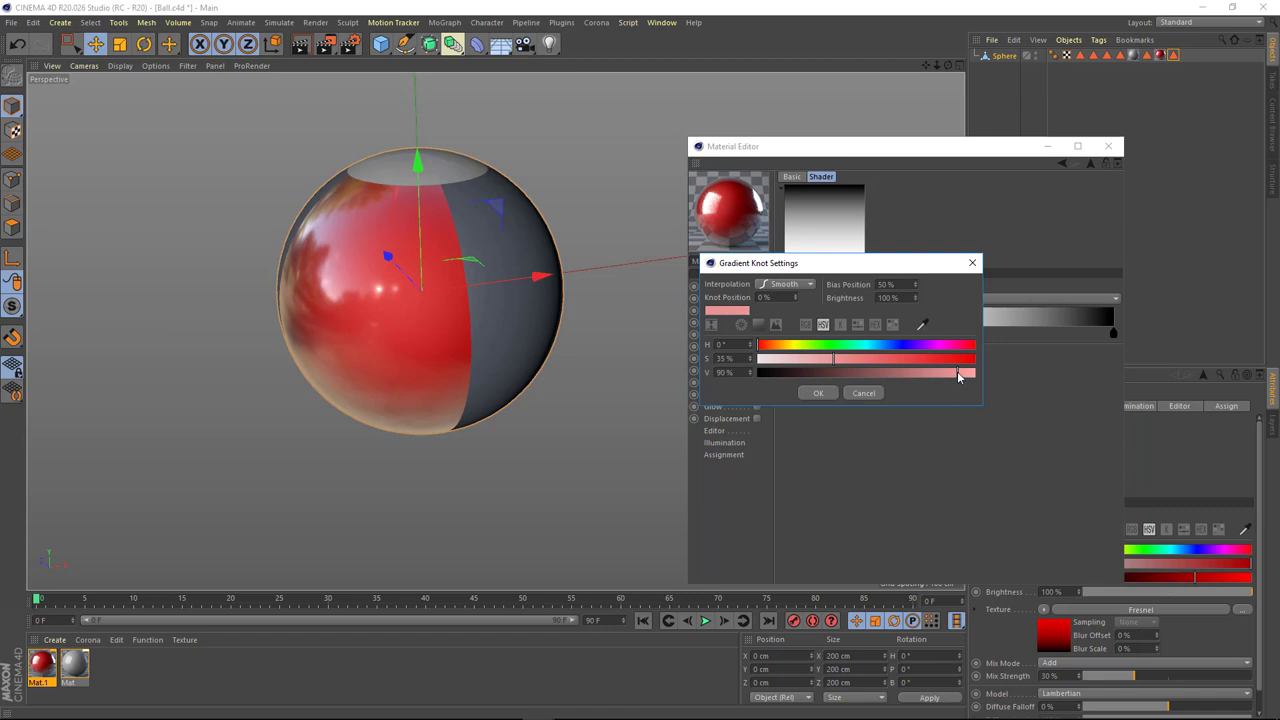
pyautogui.click(818, 393)
# Set Layer 1's Fresnel mix strength to 25% and colour brightness to 32%.
pyautogui.click(724, 334)
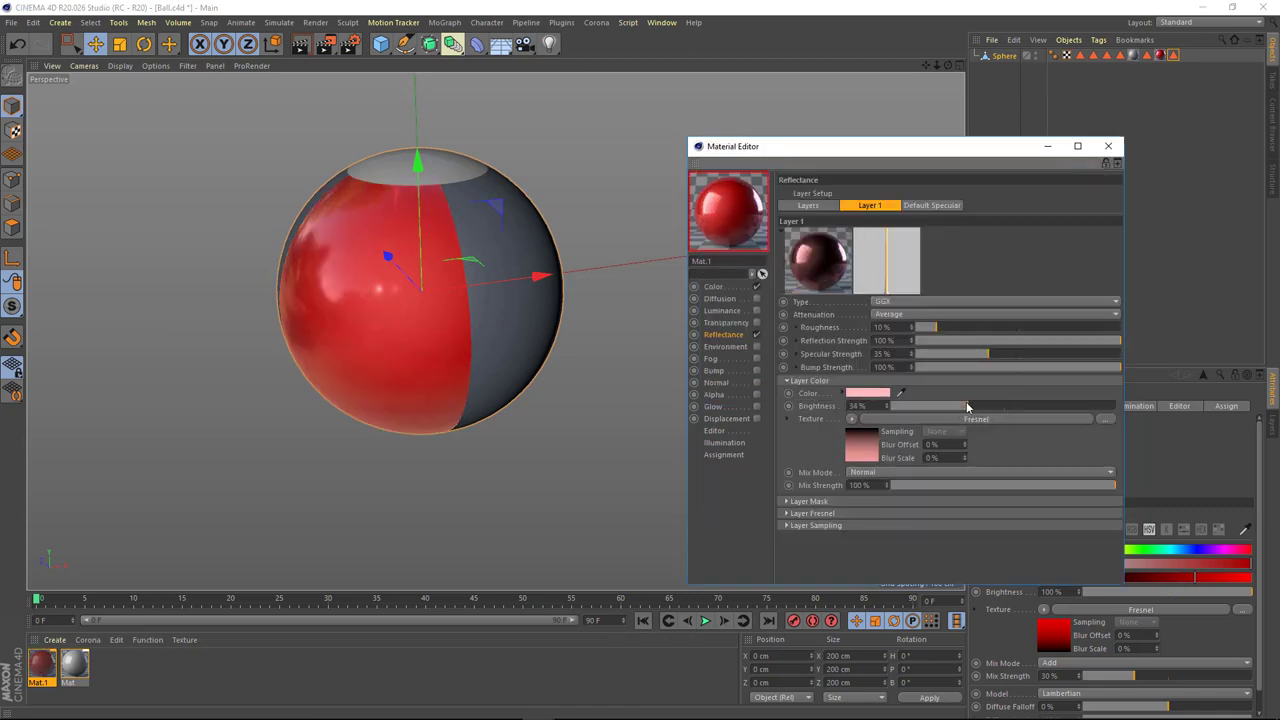
pyautogui.click(978, 486)
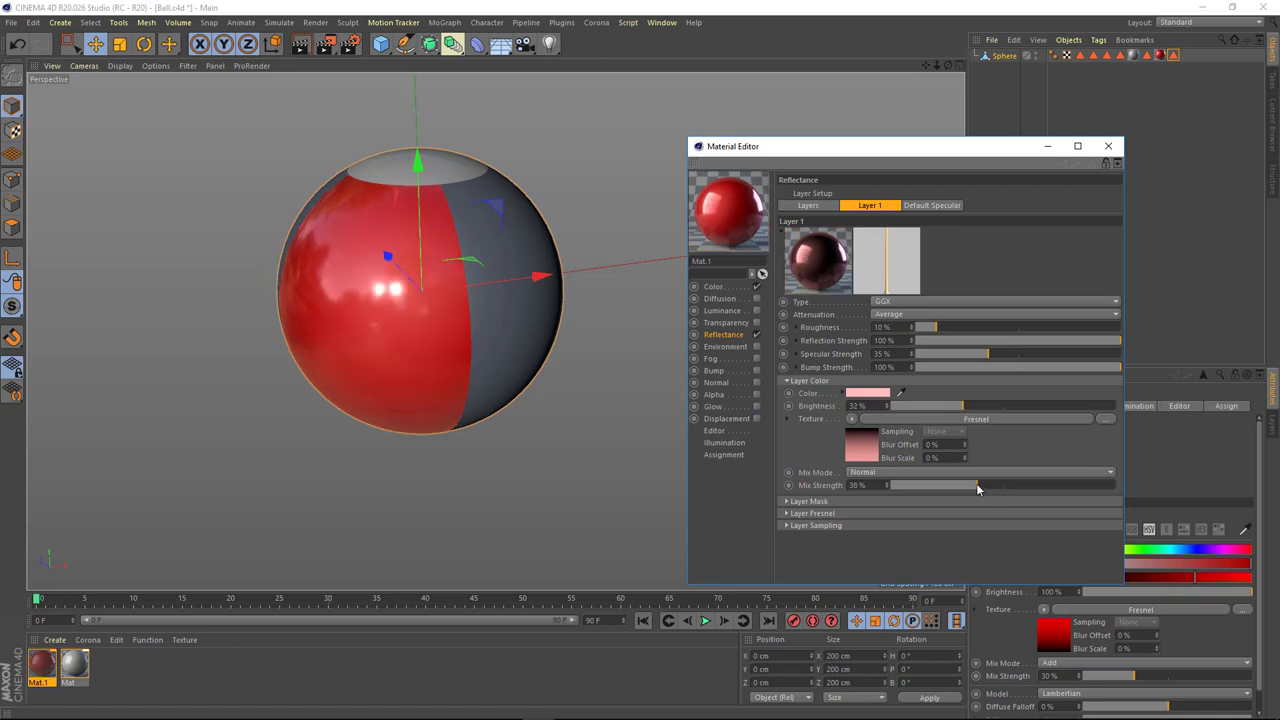
pyautogui.moveTo(965, 491); pyautogui.dragTo(959, 491)
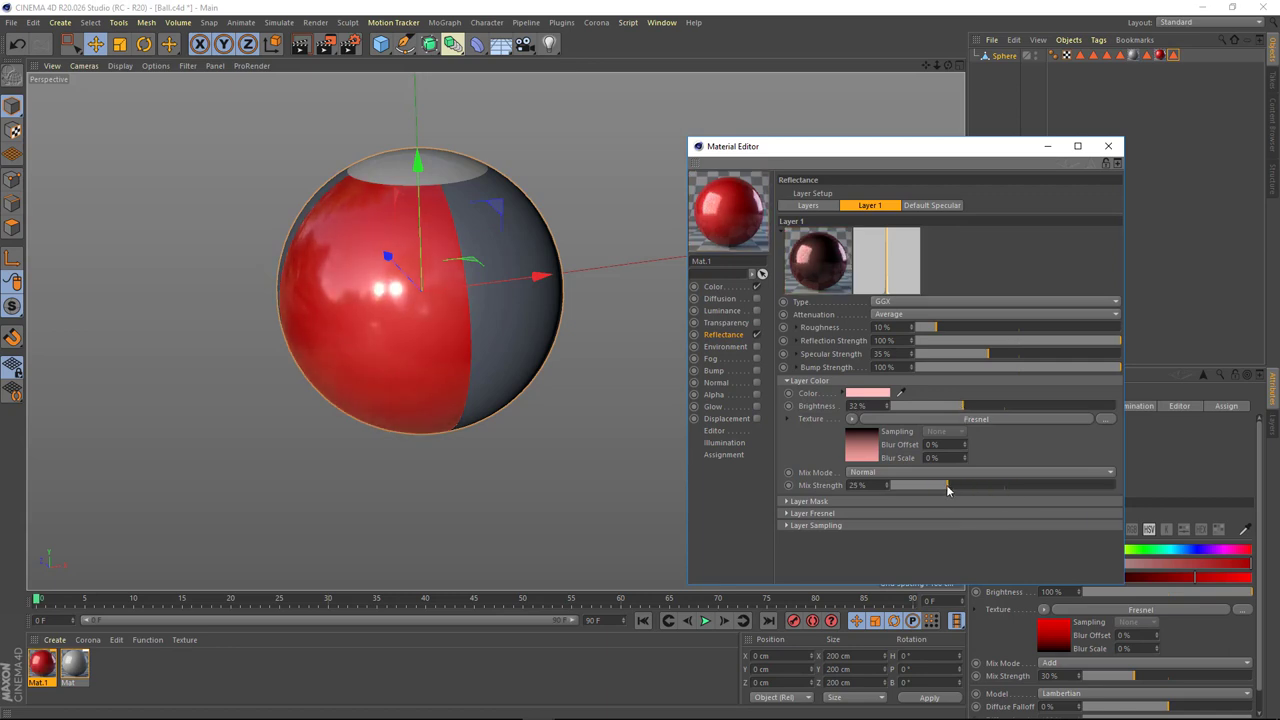
pyautogui.moveTo(976, 411)
pyautogui.mouseDown()
pyautogui.moveTo(1054, 417)
pyautogui.moveTo(968, 421)
pyautogui.mouseUp()
pyautogui.moveTo(417, 294)
pyautogui.keyDown('alt'); pyautogui.mouseDown()
pyautogui.moveTo(400, 323)
pyautogui.moveTo(398, 269)
pyautogui.mouseUp(); pyautogui.keyUp('alt')
# Duplicate the red material and set the copy's colour hue to 47°.
pyautogui.click(713, 286)
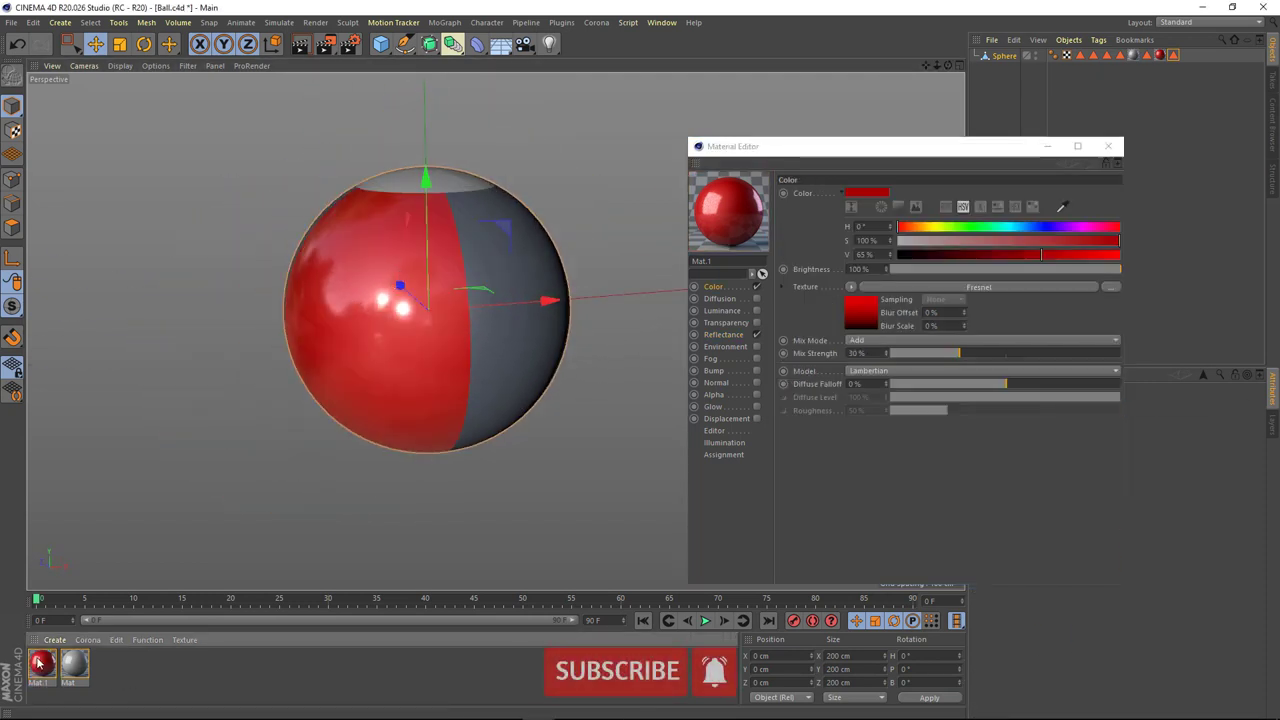
pyautogui.keyDown('ctrl'); pyautogui.moveTo(42, 663); pyautogui.dragTo(75, 665); pyautogui.keyUp('ctrl')
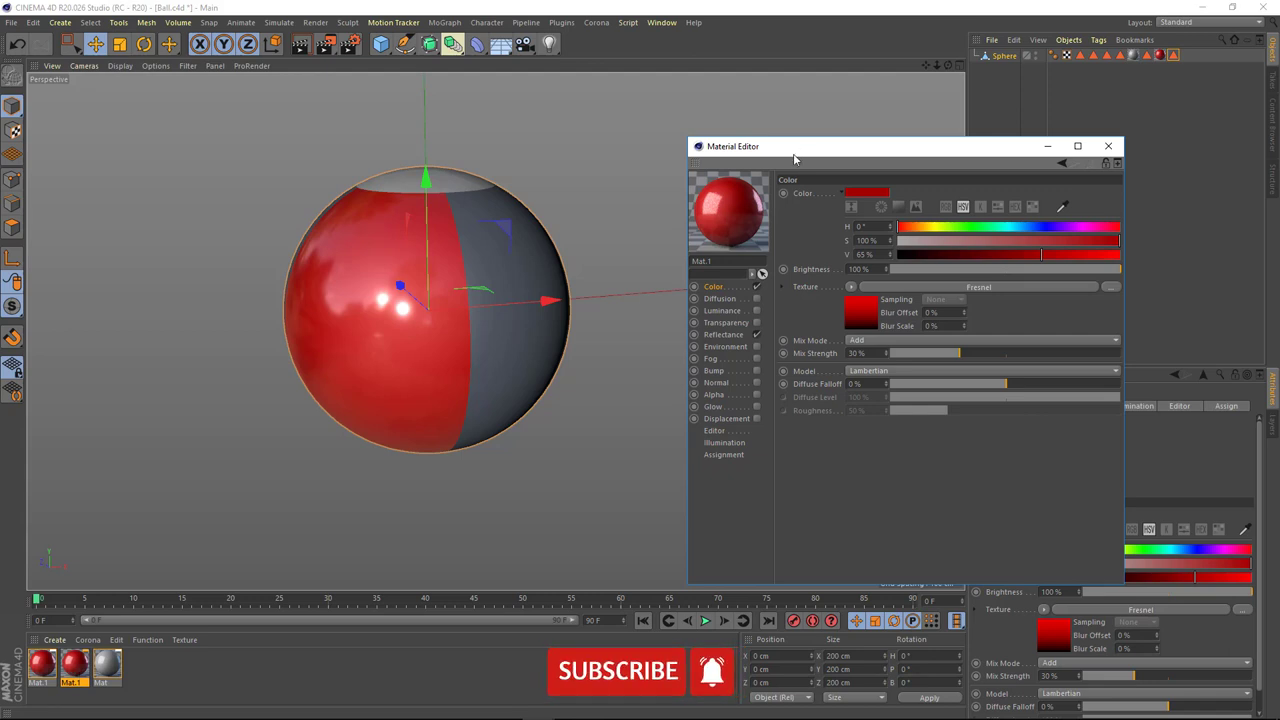
pyautogui.moveTo(760, 146); pyautogui.dragTo(737, 171)
pyautogui.write('47')
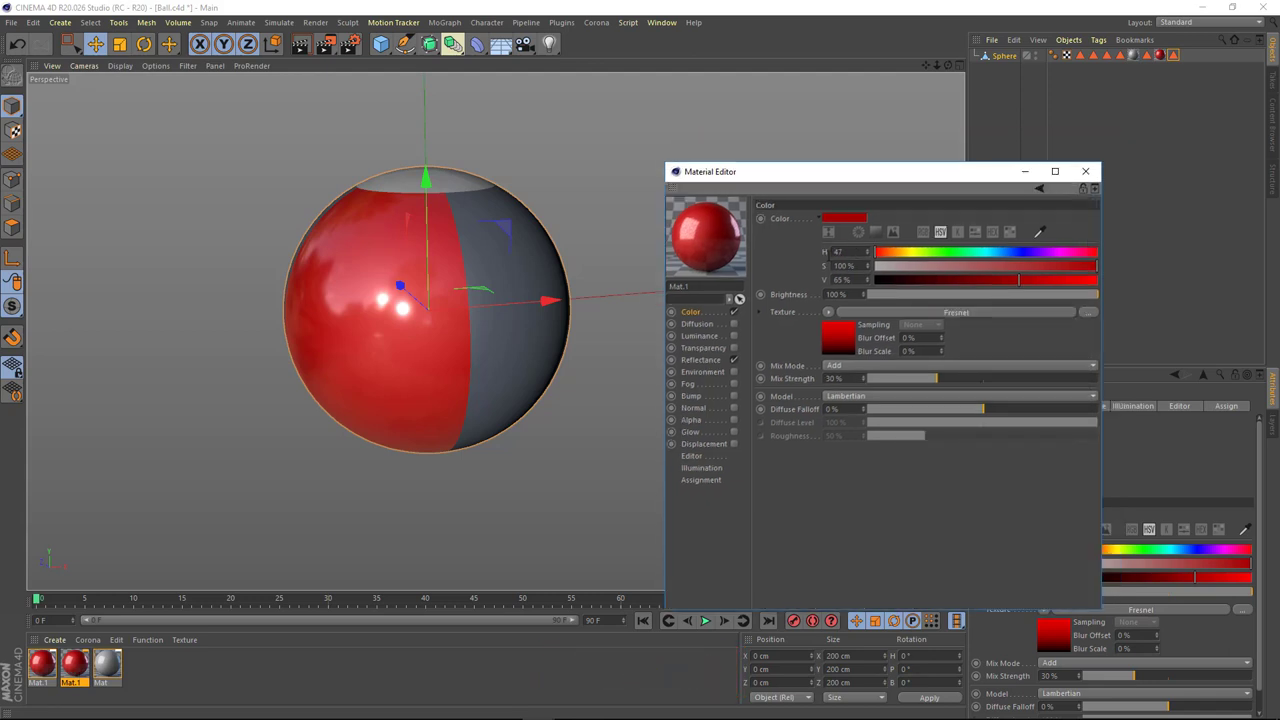
pyautogui.press('Return')
# Change the copy's Fresnel gradient knot from red to yellow.
pyautogui.click(836, 336)
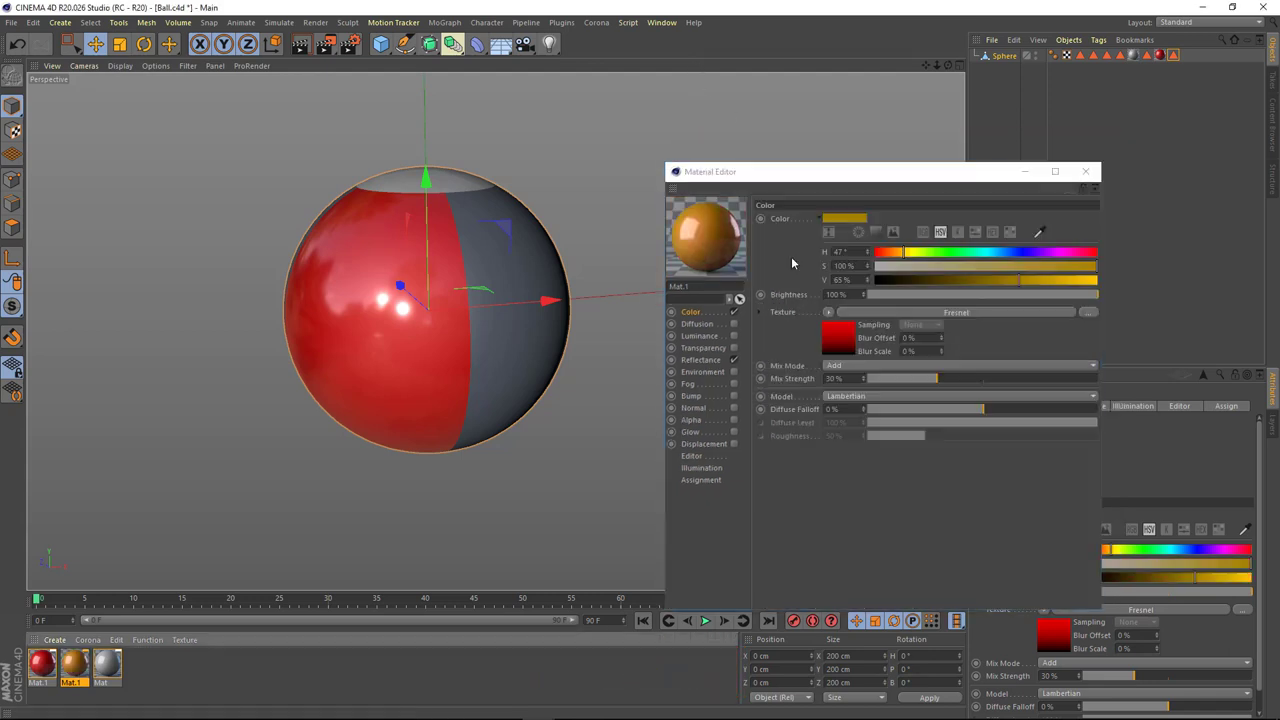
pyautogui.click(838, 338)
pyautogui.doubleClick(1091, 357)
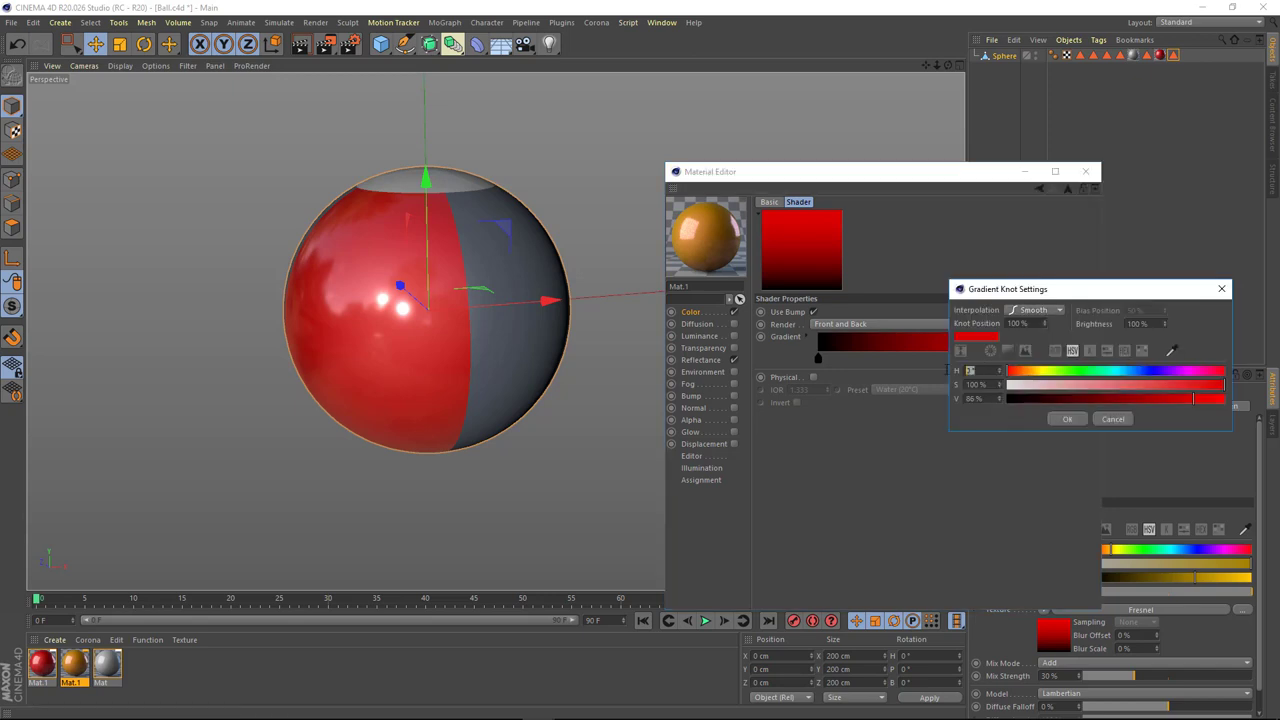
pyautogui.press('Tab')
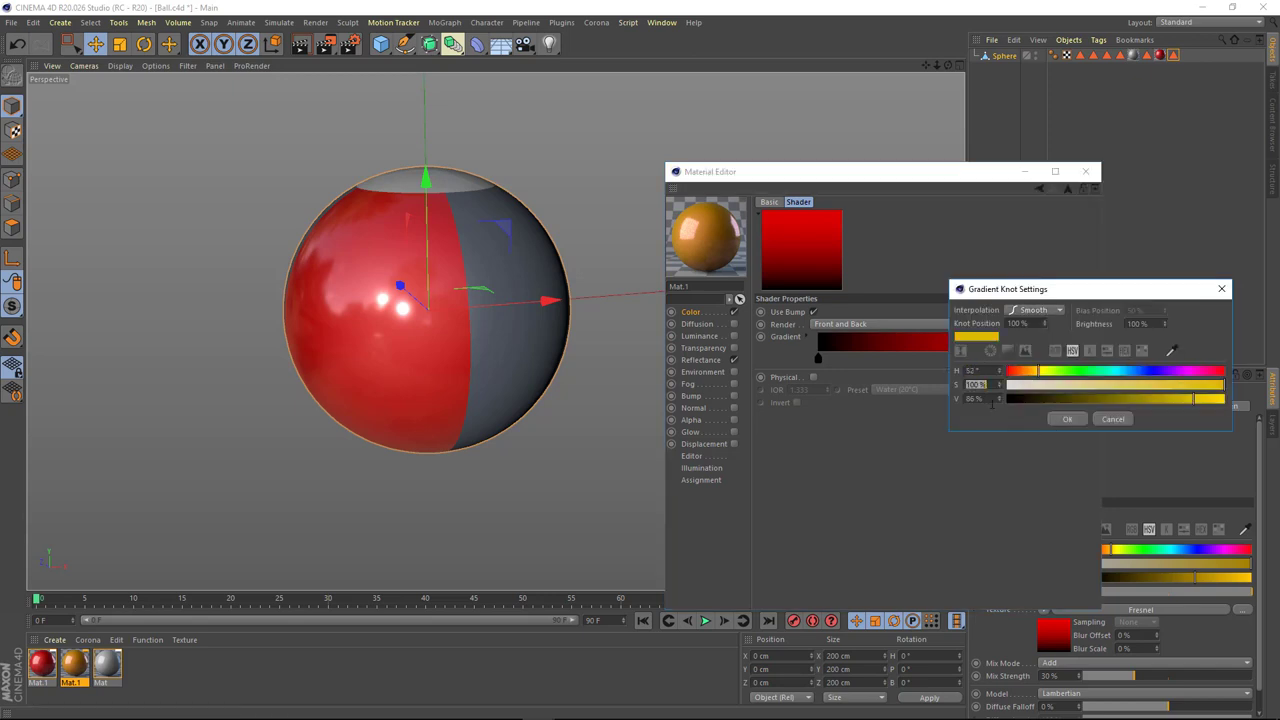
pyautogui.press('Return')
pyautogui.click(697, 312)
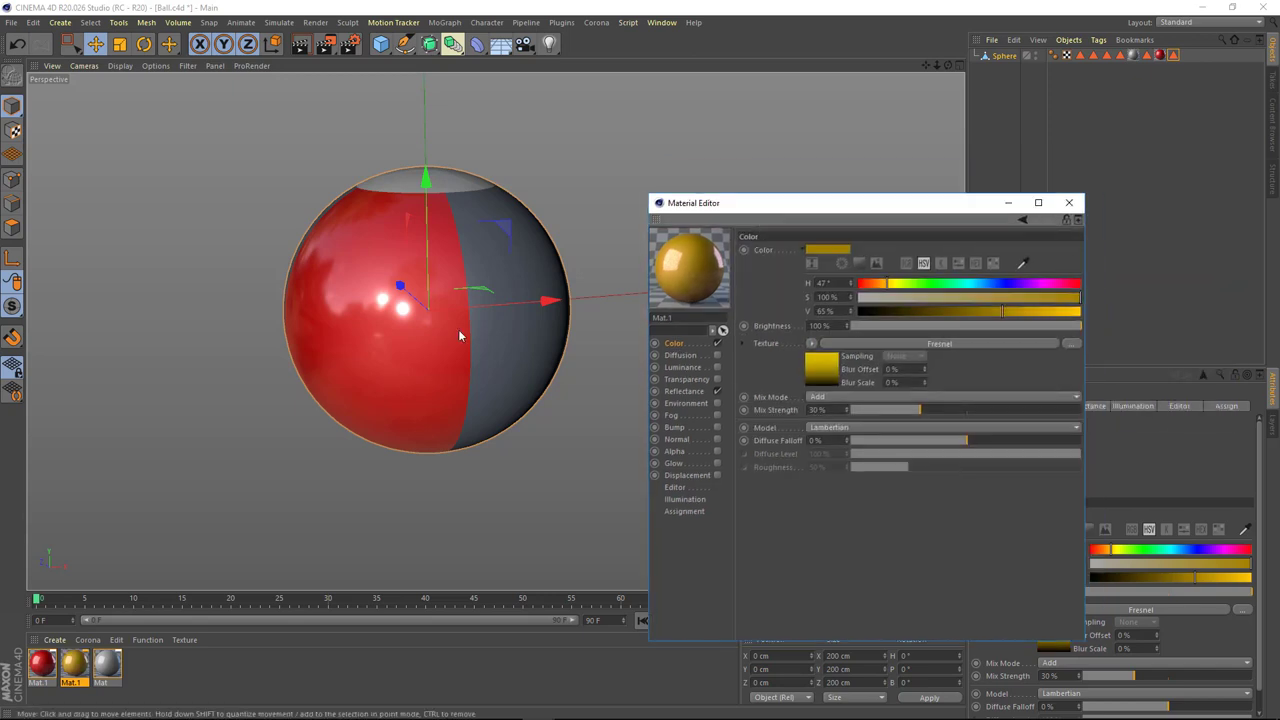
# Apply the yellow material to the Sphere, restricted to Polygon Selection.2.
pyautogui.keyDown('alt'); pyautogui.moveTo(460, 336); pyautogui.dragTo(351, 335); pyautogui.keyUp('alt')
pyautogui.click(1094, 57)
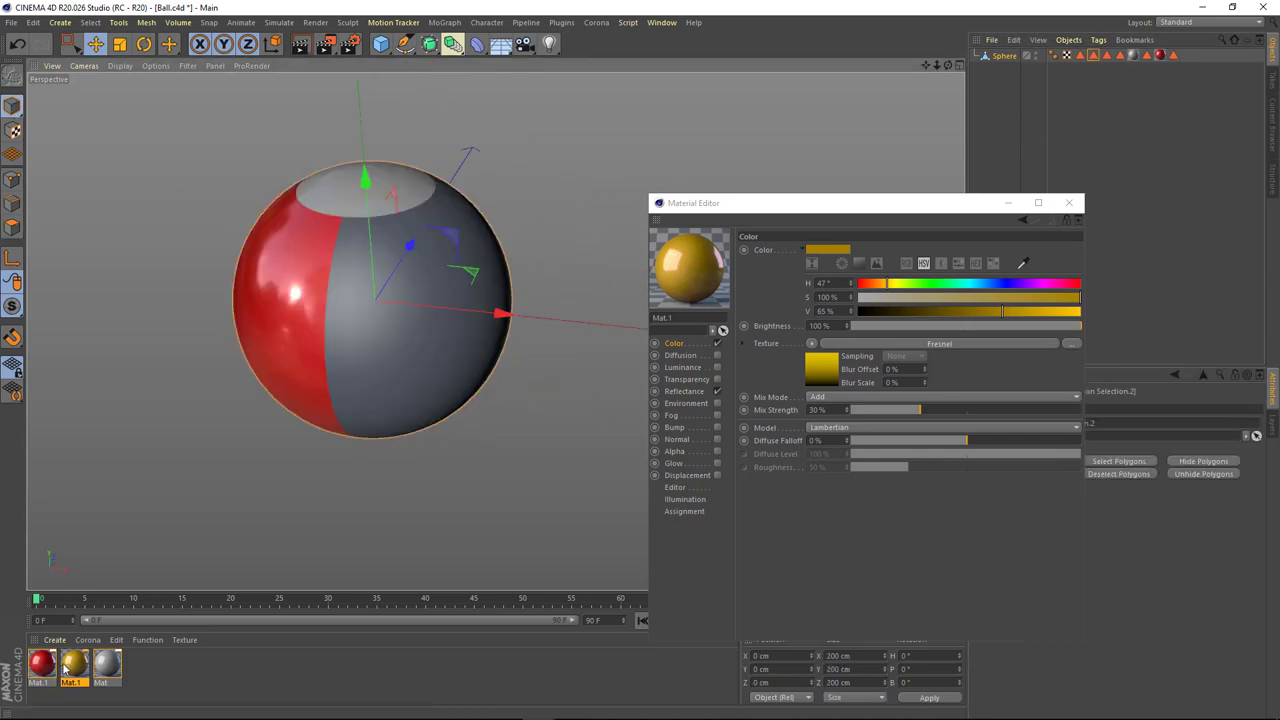
pyautogui.moveTo(65, 670); pyautogui.dragTo(1005, 57)
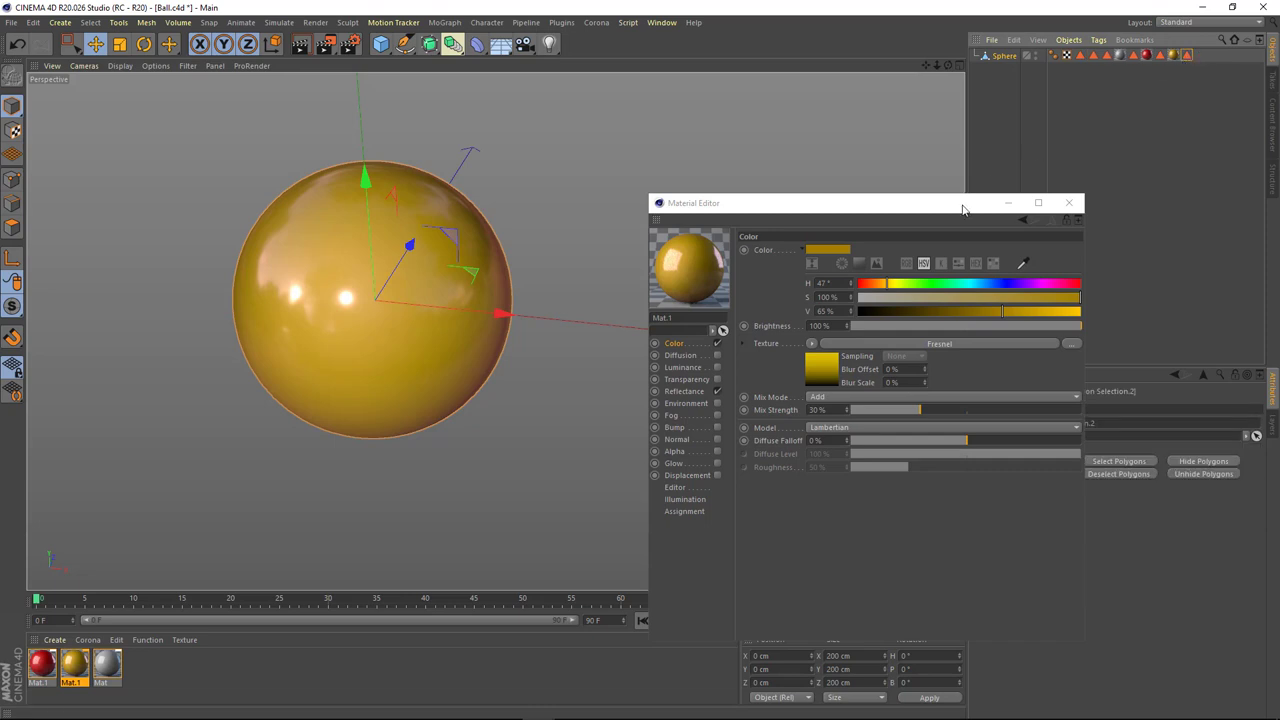
pyautogui.moveTo(962, 208); pyautogui.dragTo(796, 142)
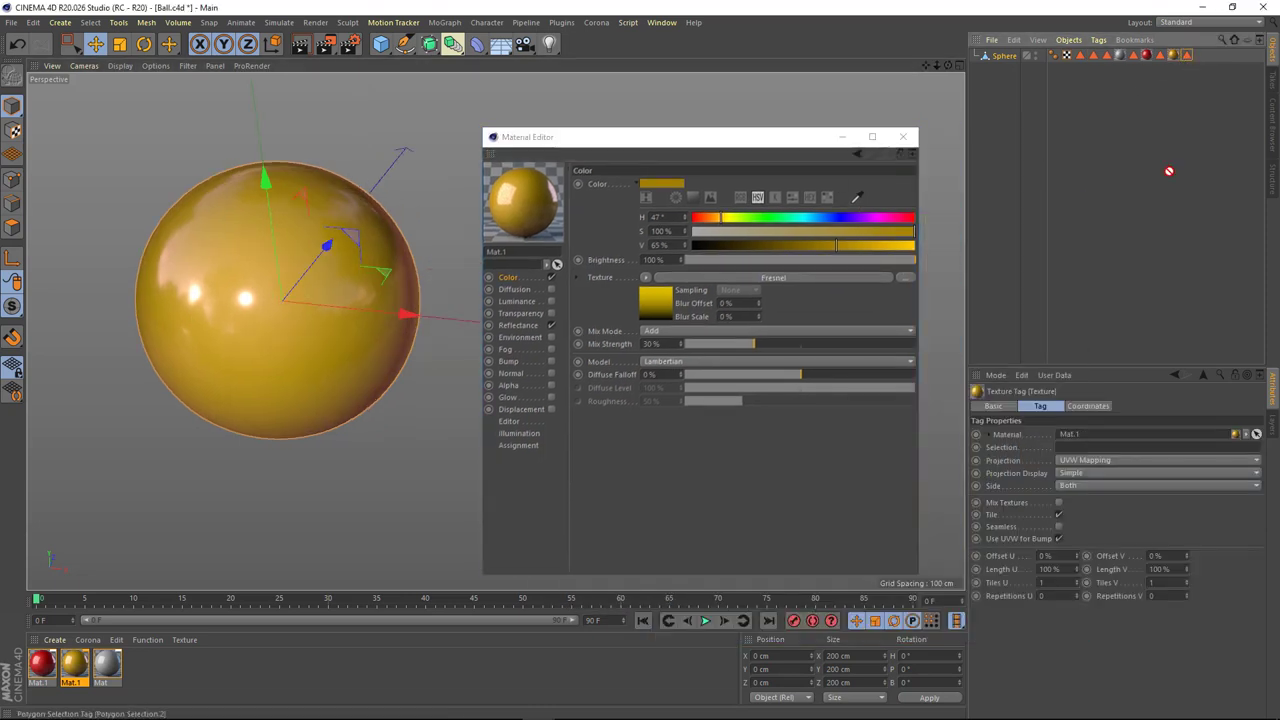
pyautogui.moveTo(1169, 171); pyautogui.dragTo(1100, 453)
pyautogui.moveTo(530, 138); pyautogui.dragTo(535, 102)
pyautogui.moveTo(451, 268)
pyautogui.keyDown('alt'); pyautogui.mouseDown()
pyautogui.moveTo(378, 294)
pyautogui.moveTo(393, 290)
pyautogui.mouseUp(); pyautogui.keyUp('alt')
# Set the yellow material's default specular colour to hue 48°.
pyautogui.click(570, 298)
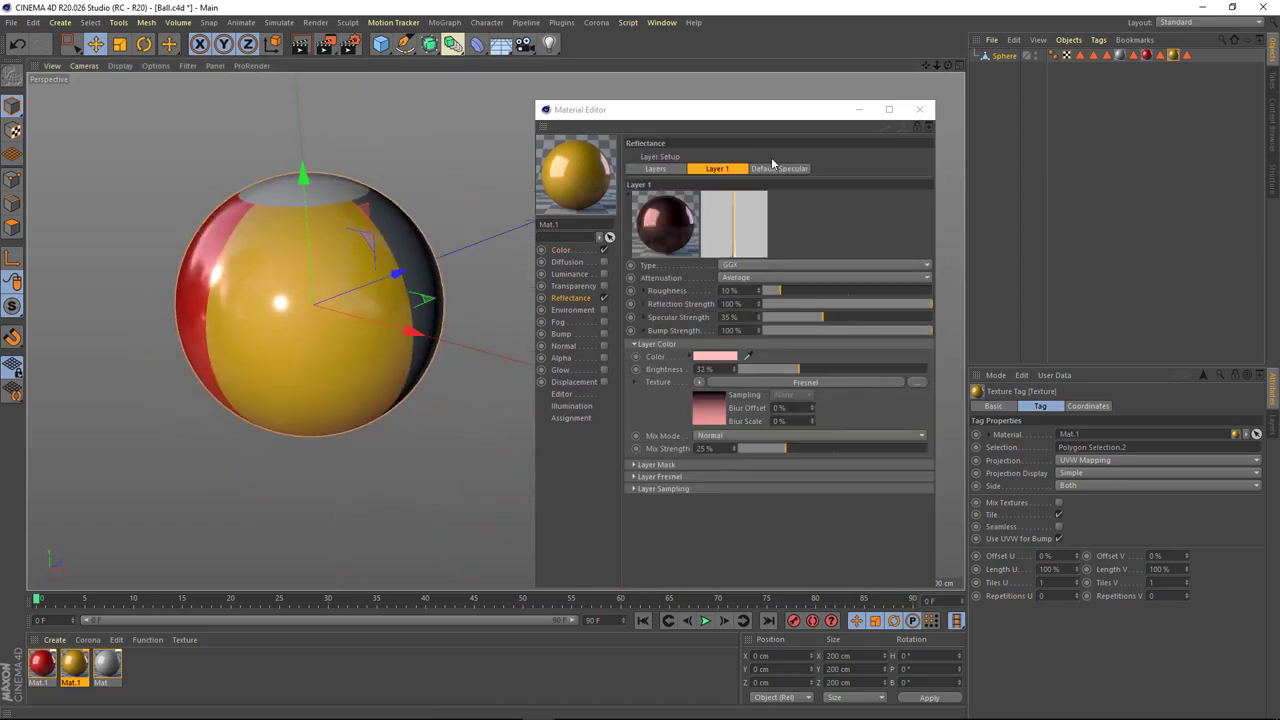
pyautogui.click(714, 380)
pyautogui.press('Tab')
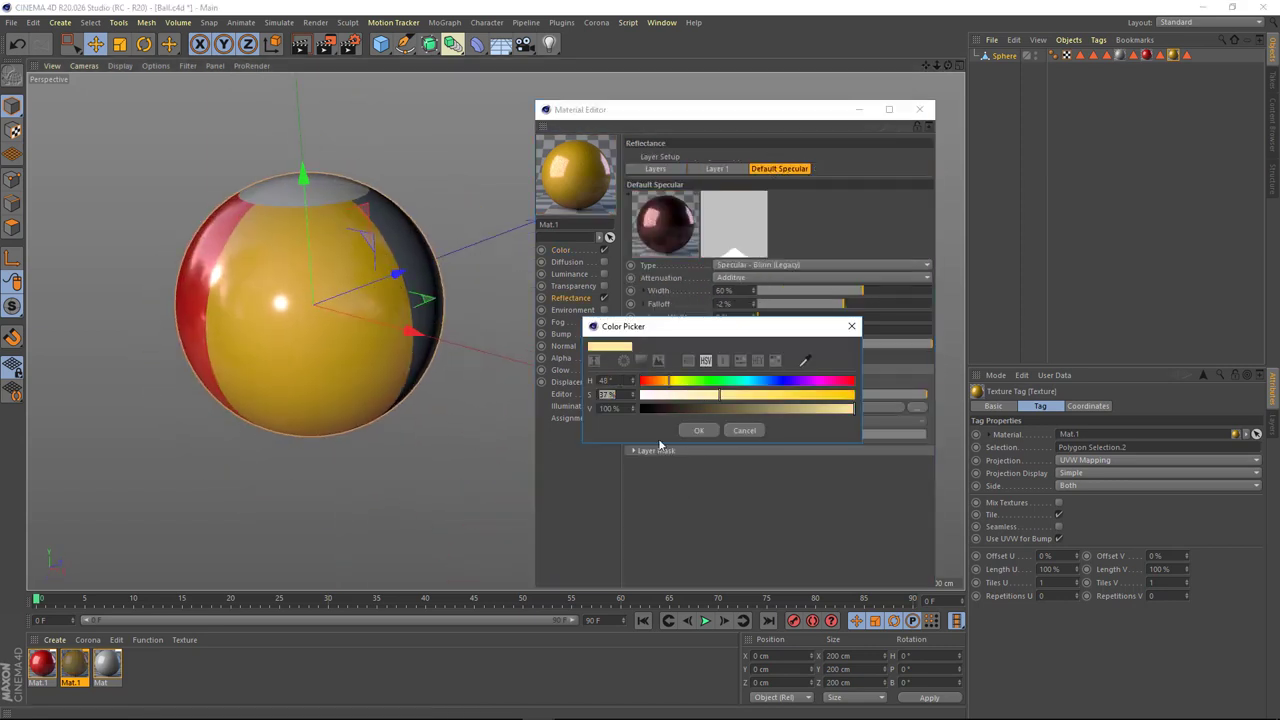
pyautogui.click(700, 430)
# Tint Reflection Layer 1's colour and its Fresnel gradient knot yellow.
pyautogui.click(717, 168)
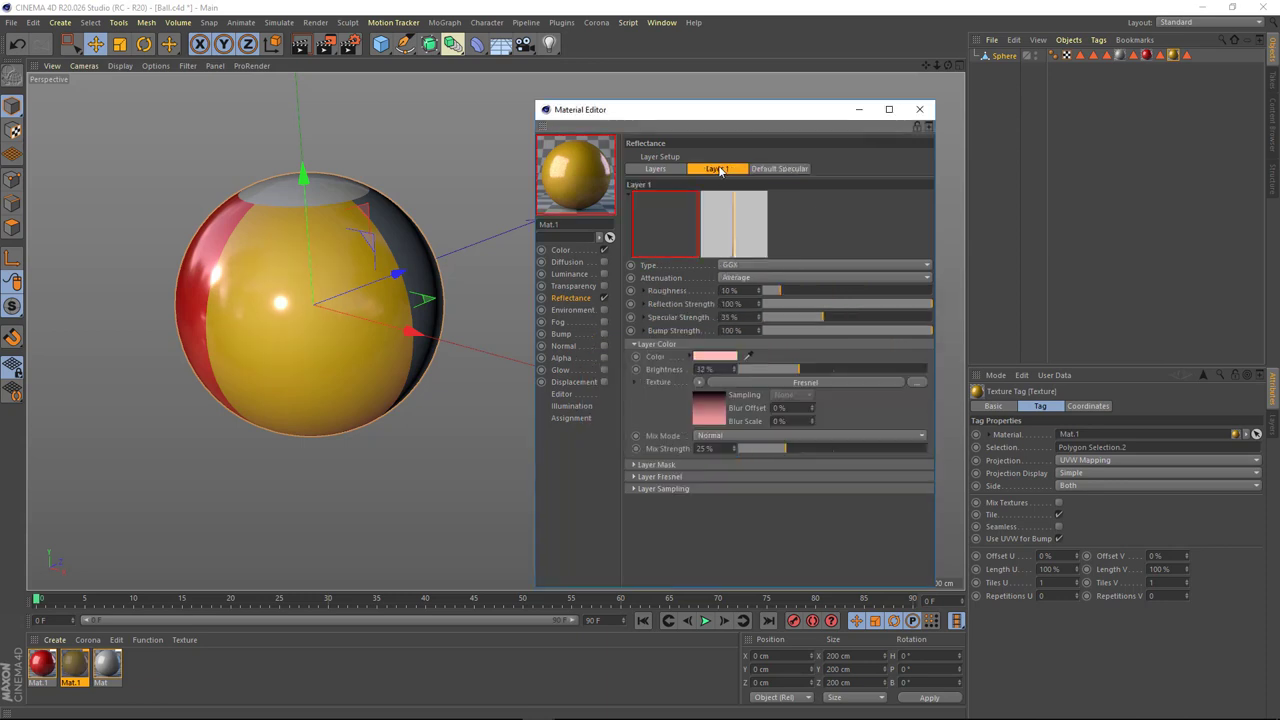
pyautogui.click(715, 358)
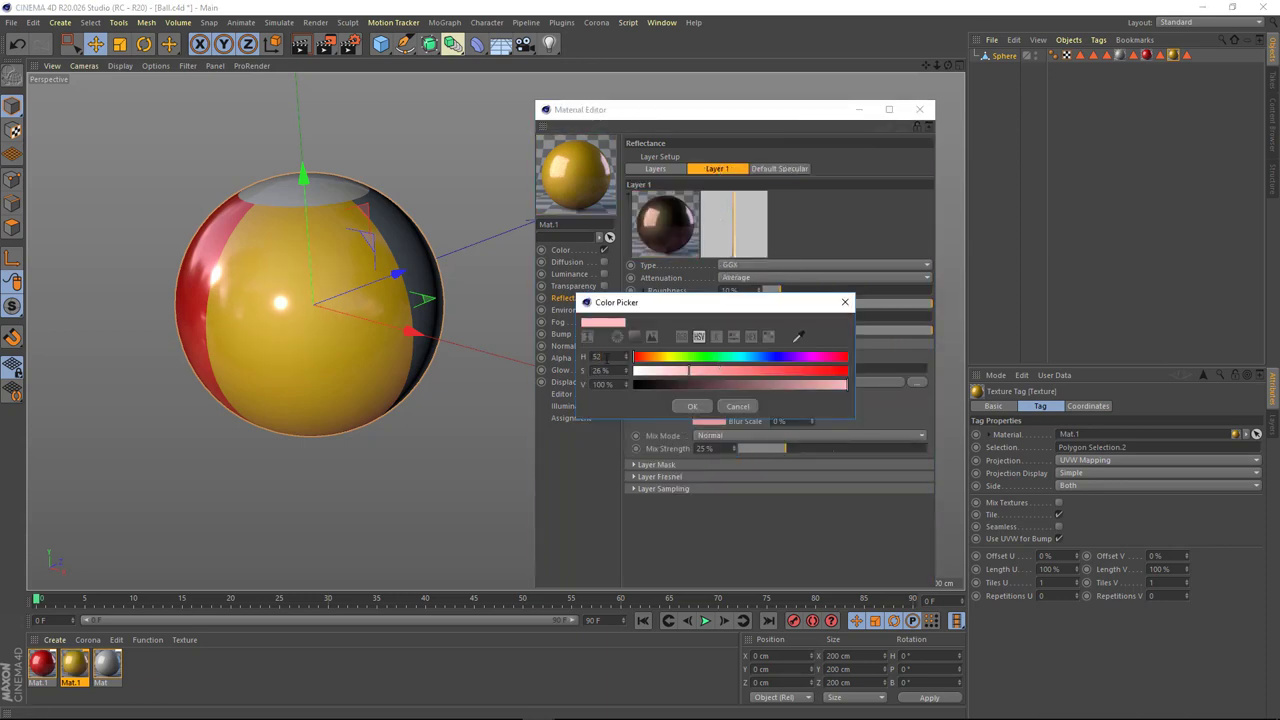
pyautogui.click(692, 406)
pyautogui.click(745, 405)
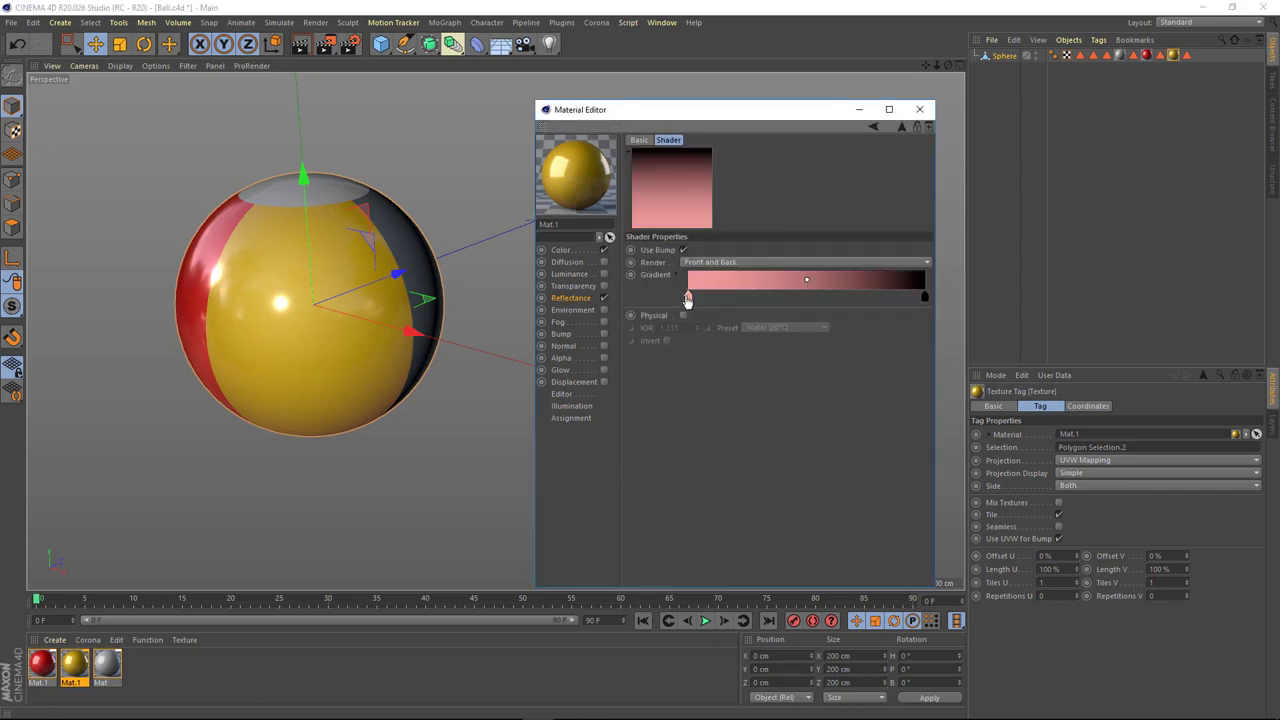
pyautogui.doubleClick(688, 297)
pyautogui.write('50')
pyautogui.click(665, 358)
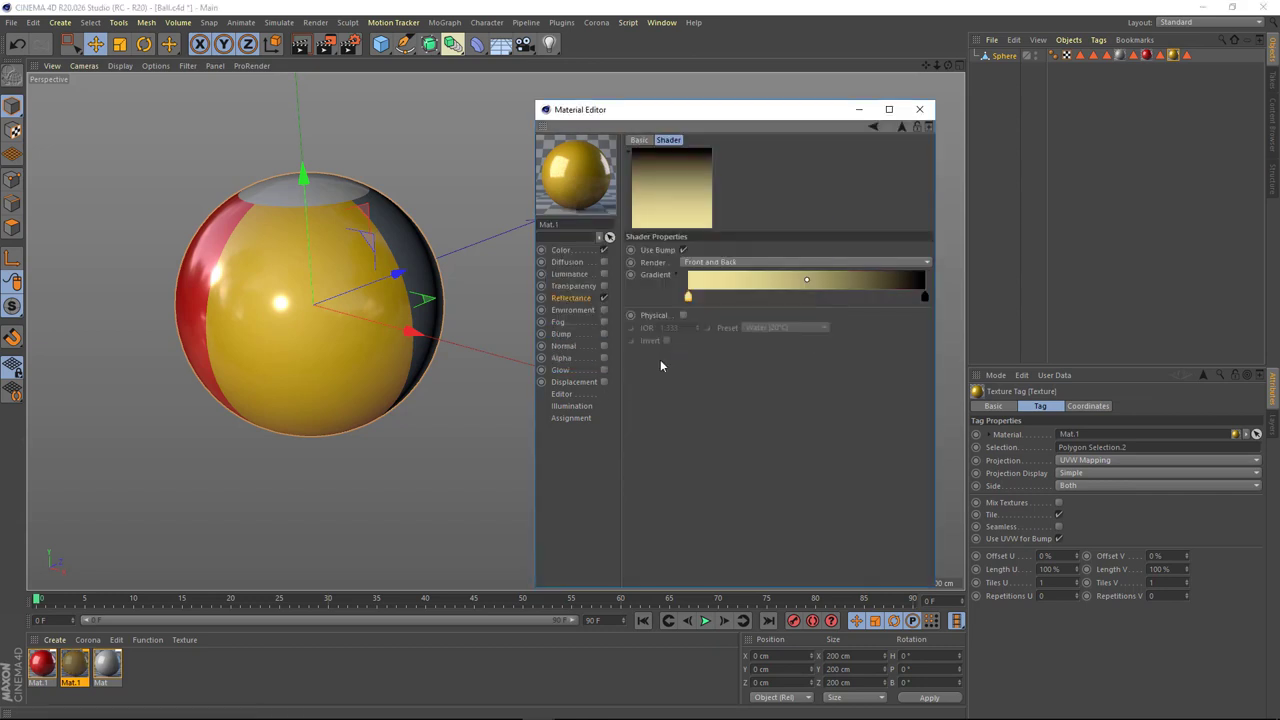
pyautogui.click(903, 128)
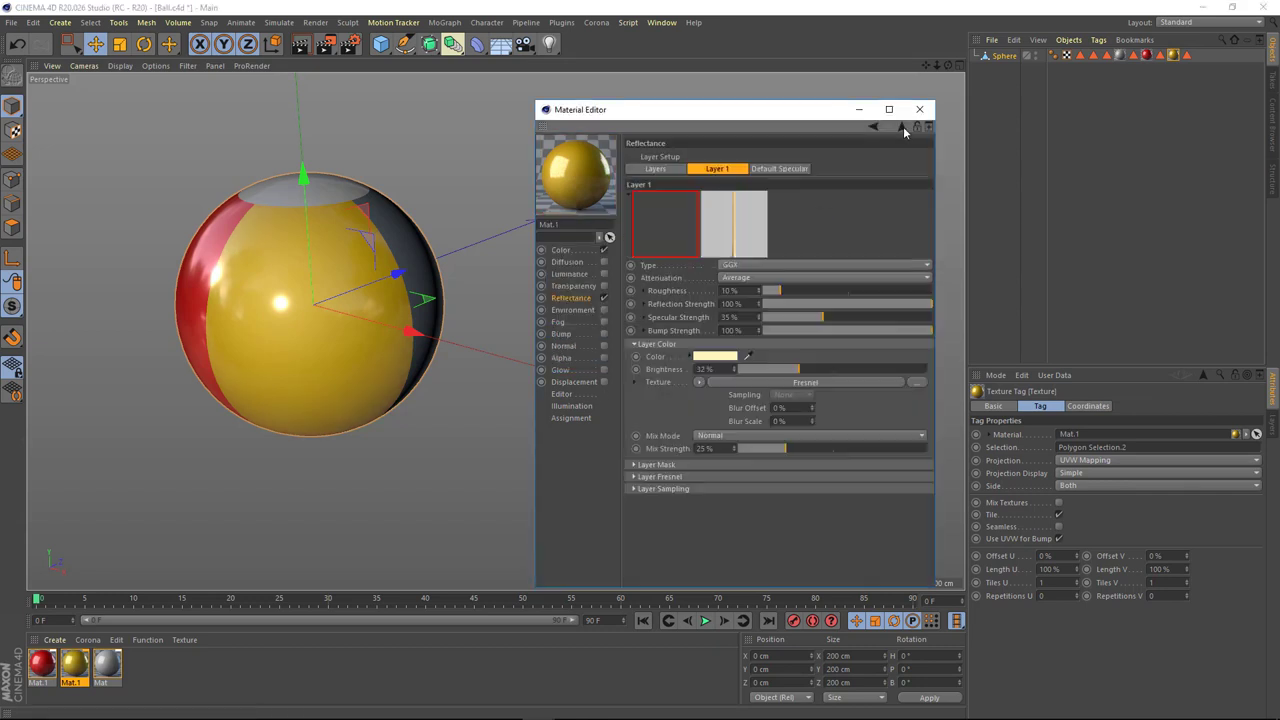
# Make another copy of the yellow material.
pyautogui.click(568, 250)
pyautogui.moveTo(370, 361)
pyautogui.keyDown('alt'); pyautogui.mouseDown()
pyautogui.moveTo(327, 323)
pyautogui.moveTo(349, 340)
pyautogui.mouseUp(); pyautogui.keyUp('alt')
pyautogui.keyDown('ctrl'); pyautogui.moveTo(74, 663); pyautogui.dragTo(110, 676); pyautogui.keyUp('ctrl')
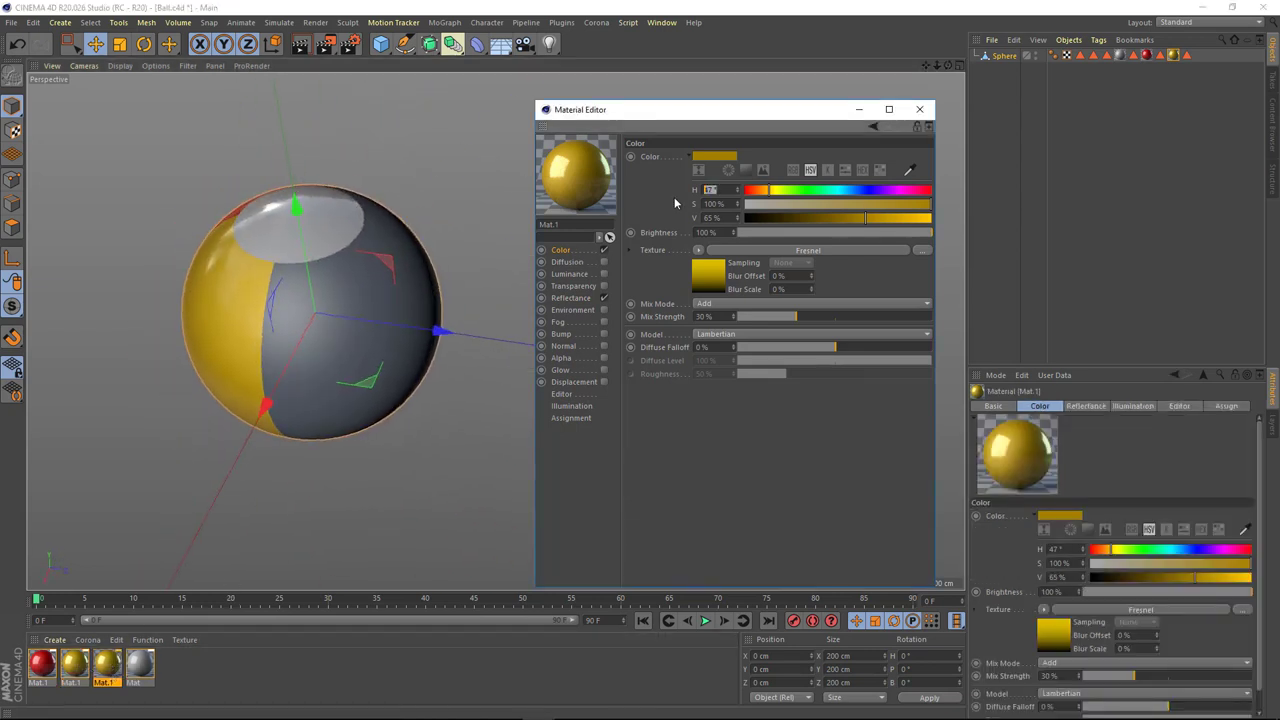
# Turn the copy's colour Fresnel gradient knot green (hue 100°, value 81%).
pyautogui.click(696, 273)
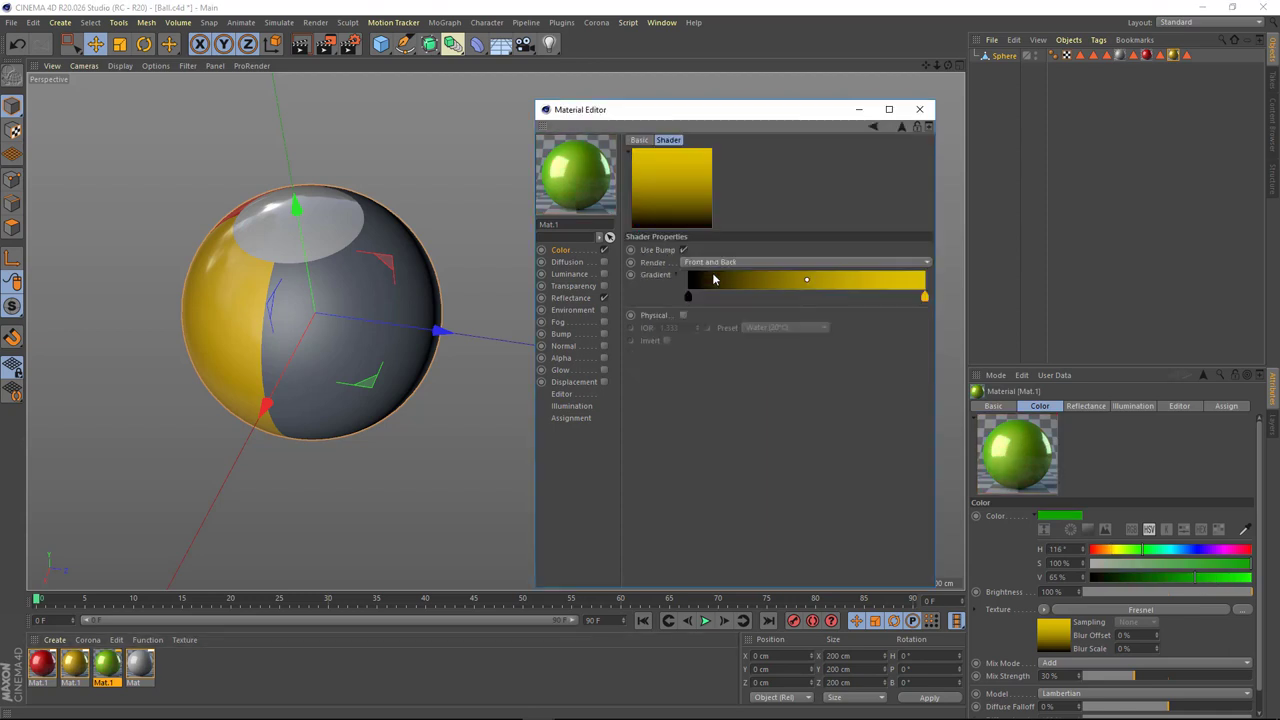
pyautogui.doubleClick(926, 296)
pyautogui.write('0')
pyautogui.press('Tab')
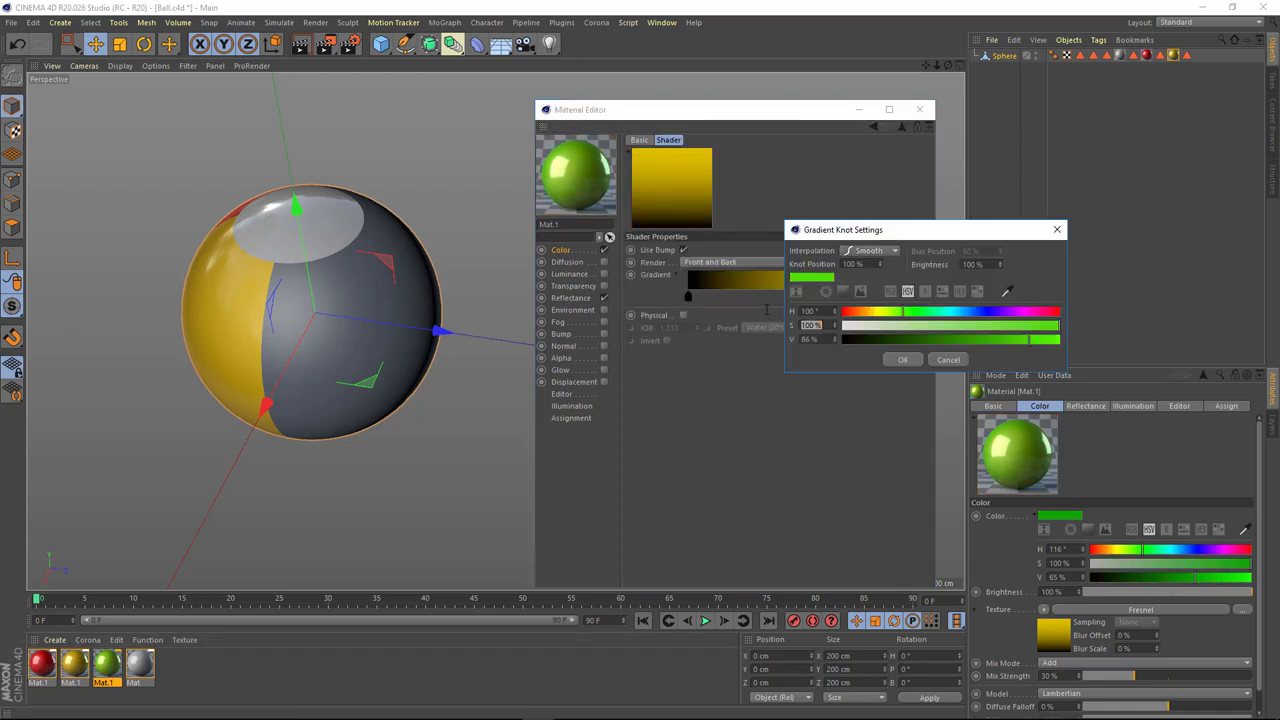
pyautogui.write('1')
pyautogui.press('Return')
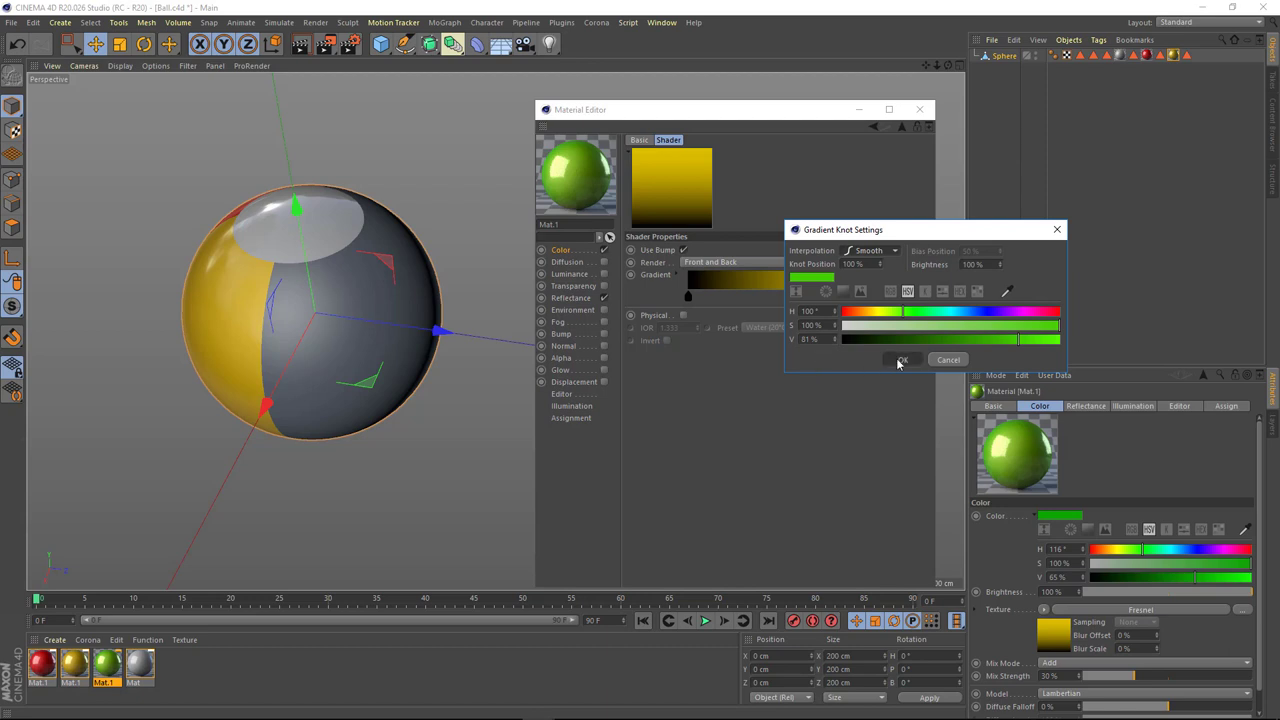
pyautogui.click(900, 360)
pyautogui.click(560, 250)
# Restore Polygon Selection.4 and apply the green material to the Sphere limited to it.
pyautogui.click(1093, 55)
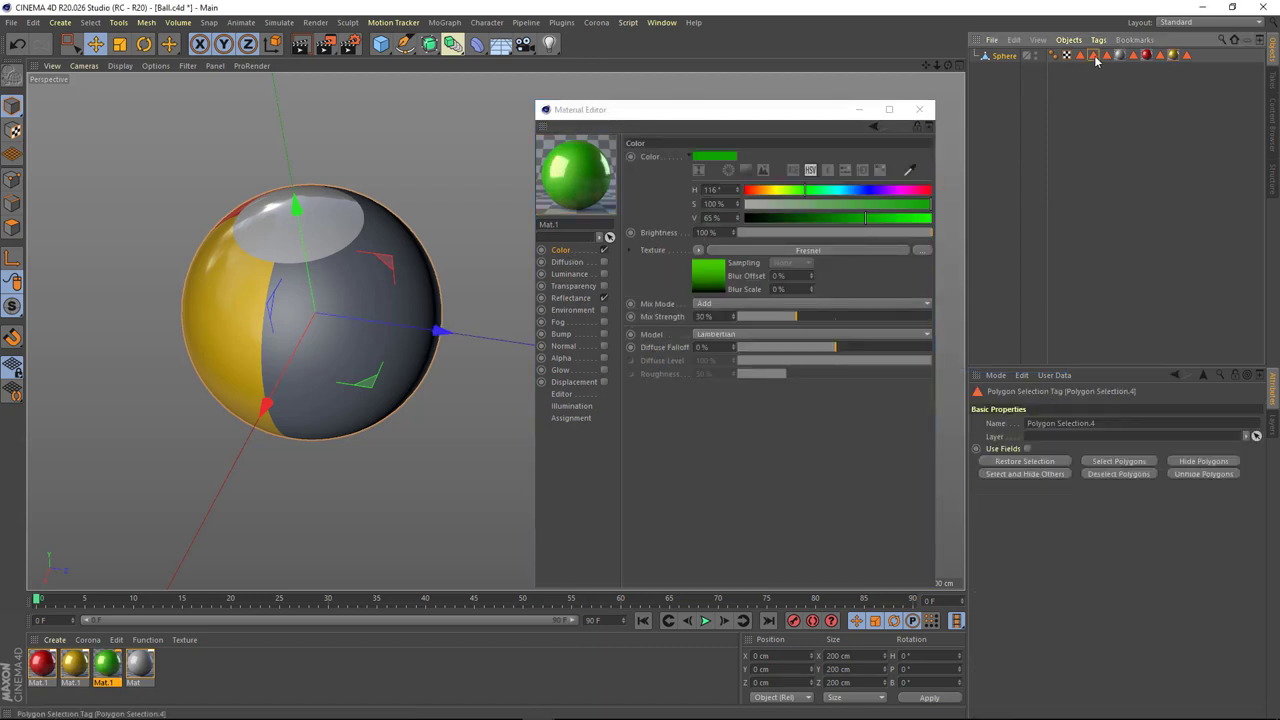
pyautogui.doubleClick(1094, 57)
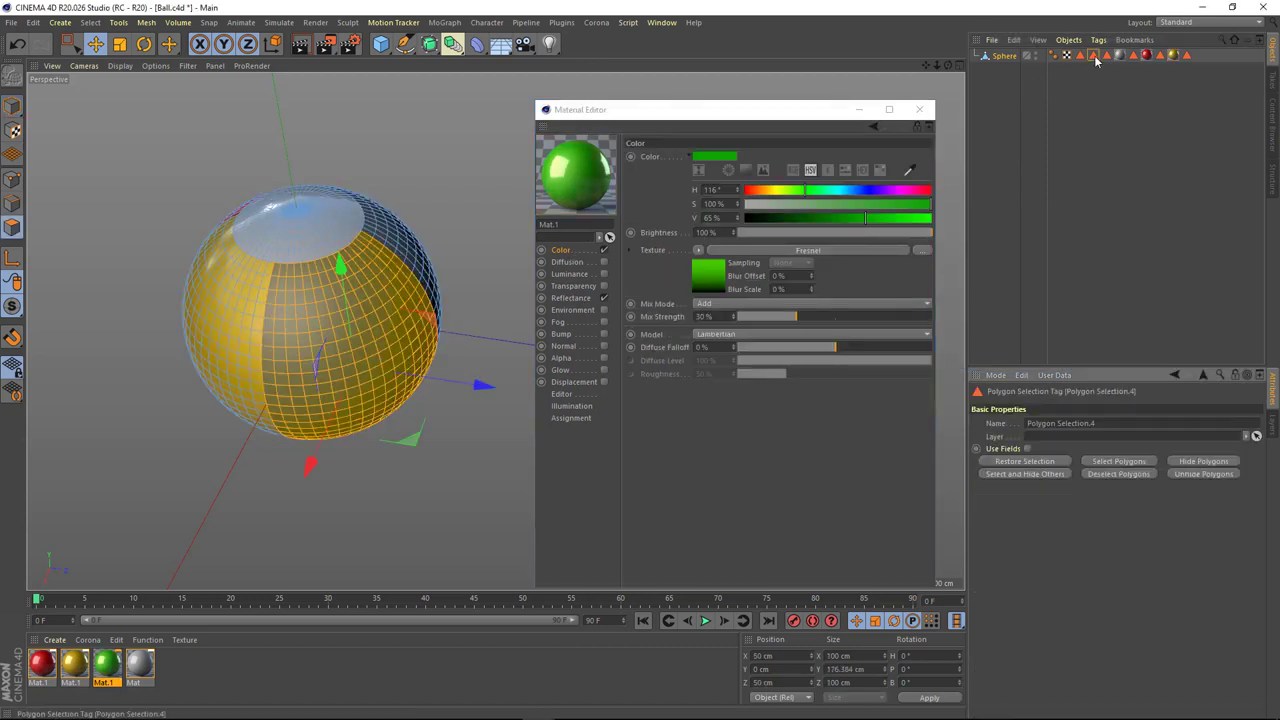
pyautogui.click(12, 107)
pyautogui.moveTo(107, 663); pyautogui.dragTo(1200, 56)
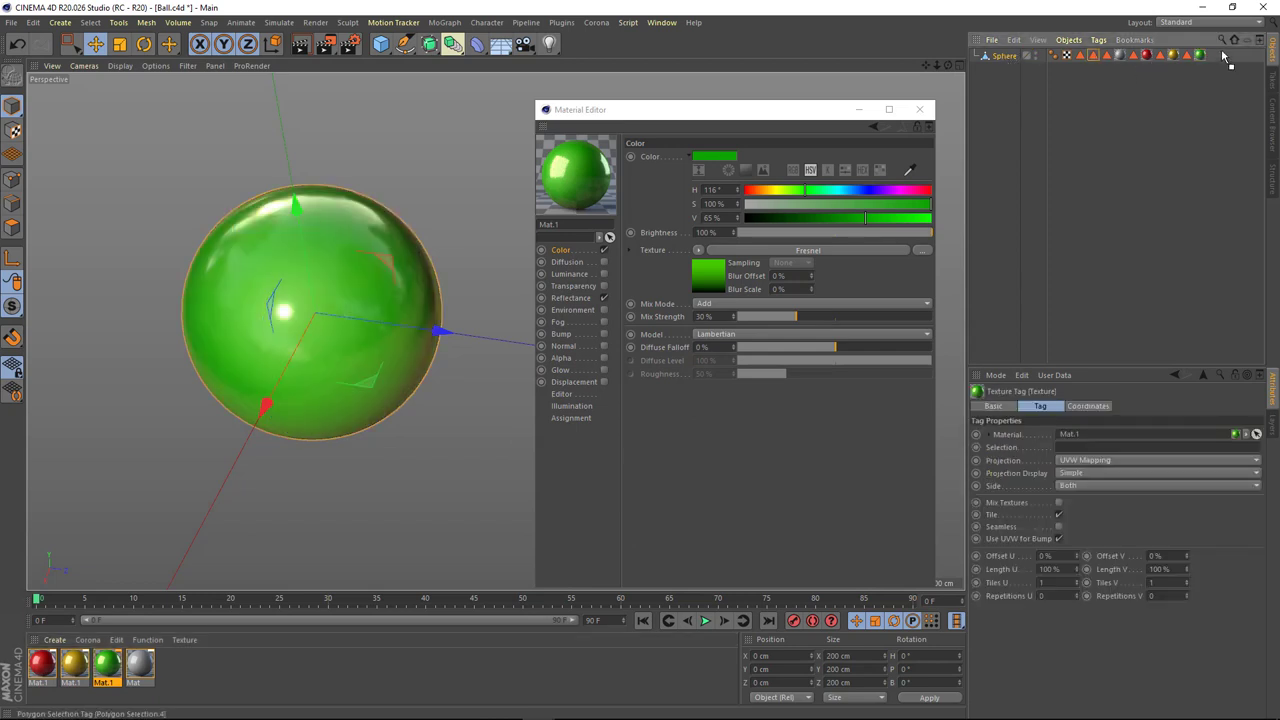
pyautogui.moveTo(1094, 55); pyautogui.dragTo(1150, 447)
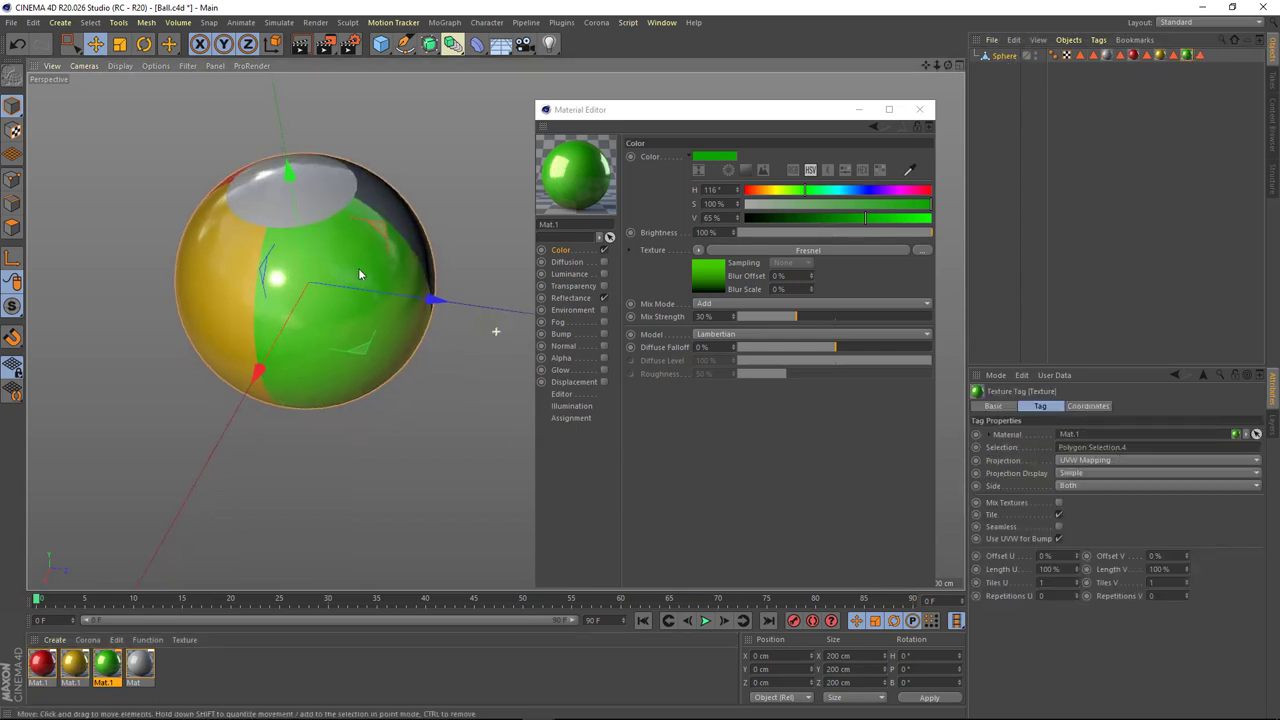
pyautogui.keyDown('alt'); pyautogui.moveTo(359, 269); pyautogui.dragTo(365, 287); pyautogui.keyUp('alt')
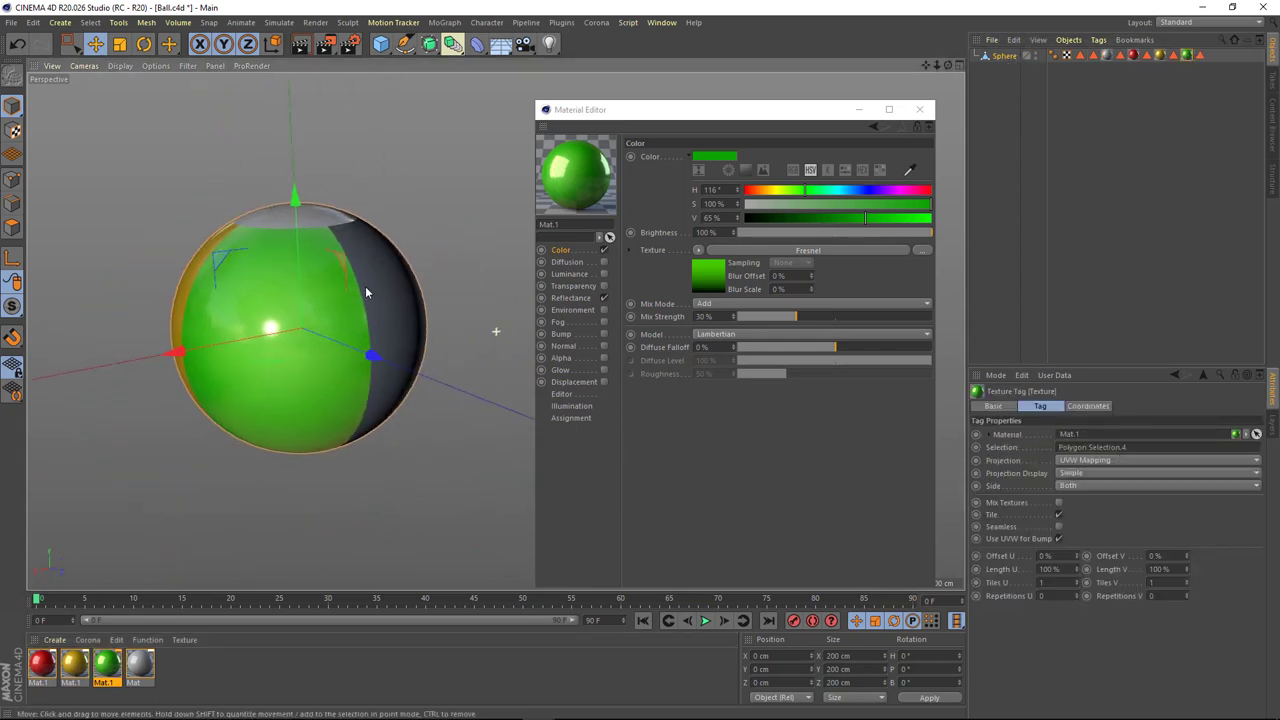
# Set the default specular colour to hue 110 and Layer 1's colour to hue 108, light green.
pyautogui.click(570, 297)
pyautogui.click(712, 352)
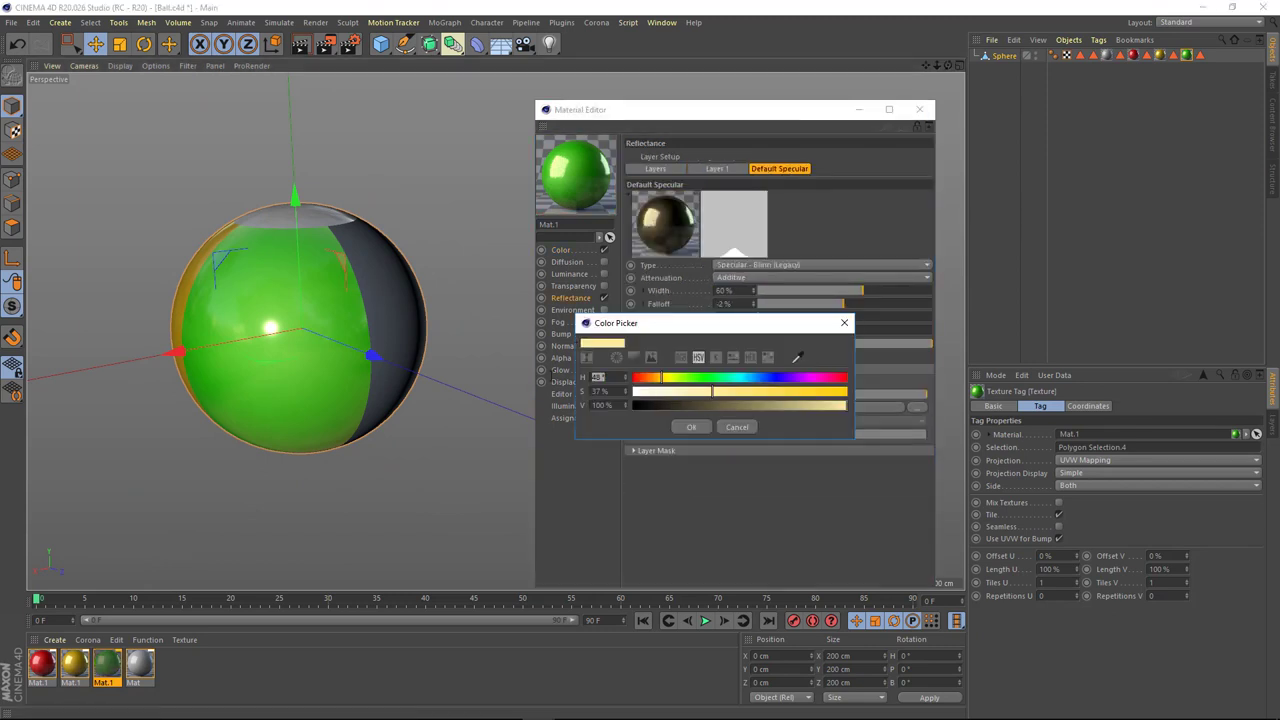
pyautogui.press('Tab')
pyautogui.click(691, 427)
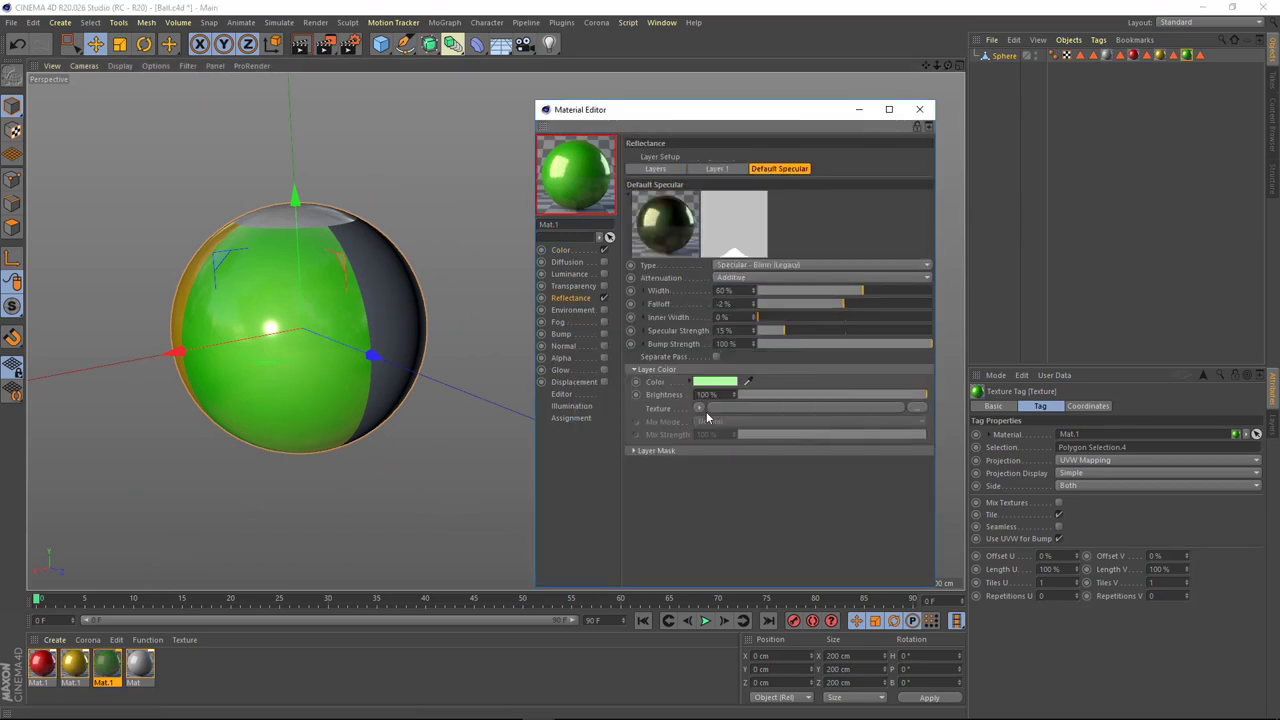
pyautogui.click(717, 169)
pyautogui.click(714, 352)
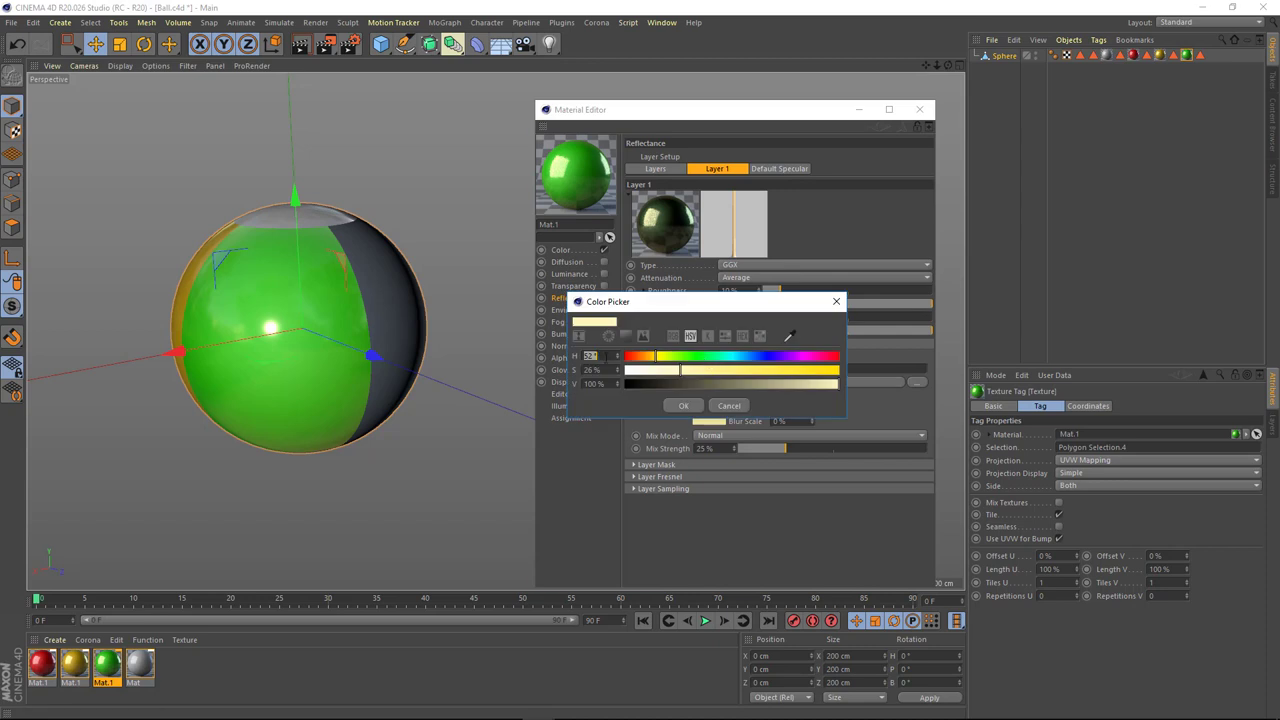
pyautogui.press('Tab')
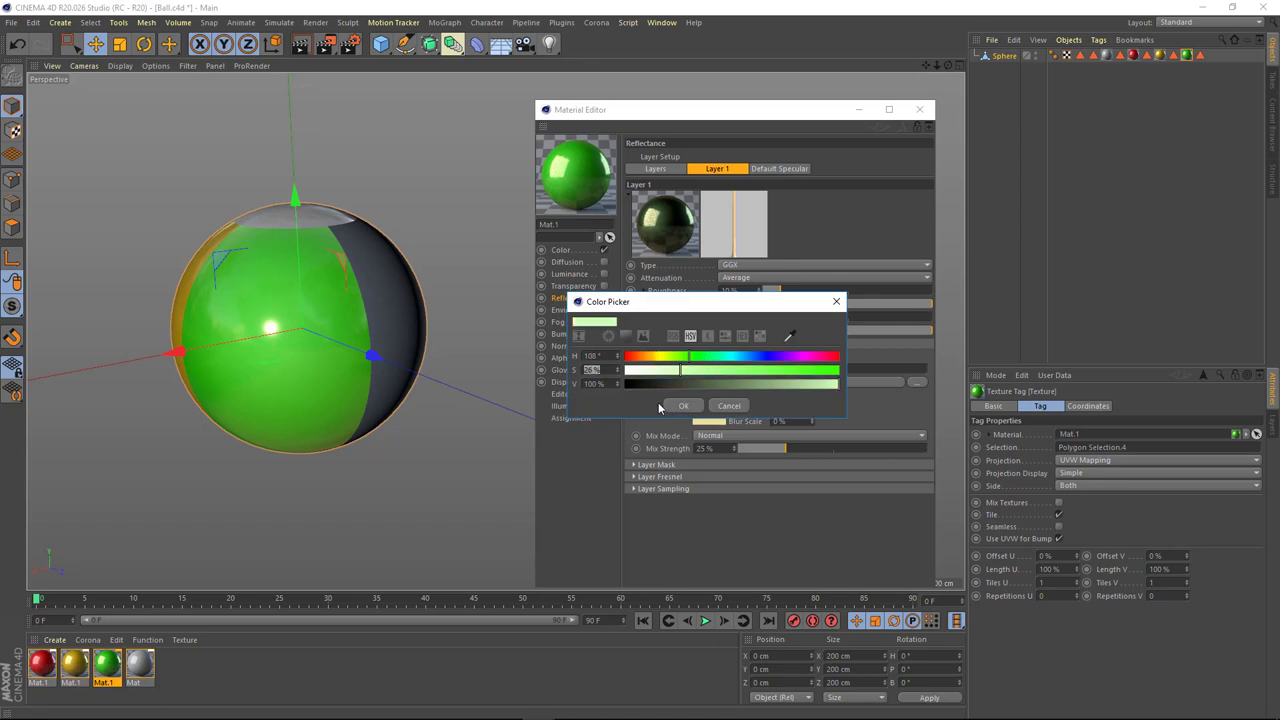
pyautogui.click(683, 406)
# Set Layer 1's Fresnel gradient knot to green hue 114.
pyautogui.click(703, 422)
pyautogui.doubleClick(688, 297)
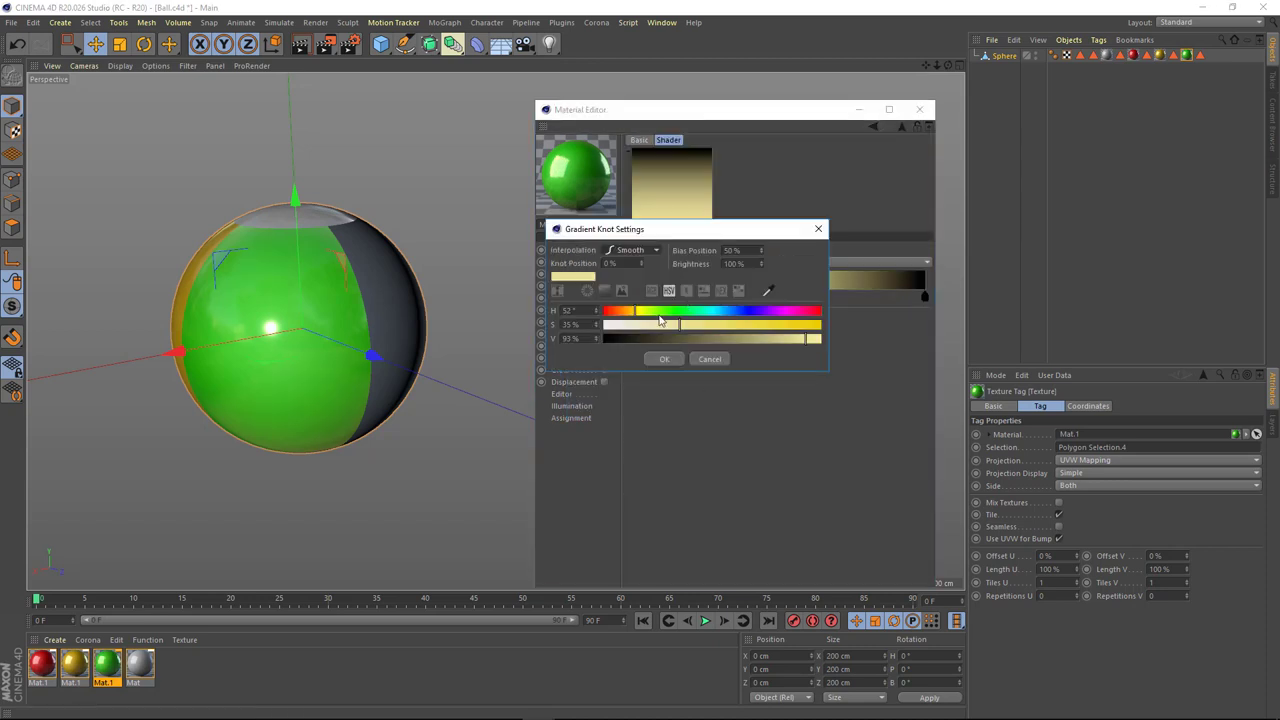
pyautogui.press('Tab')
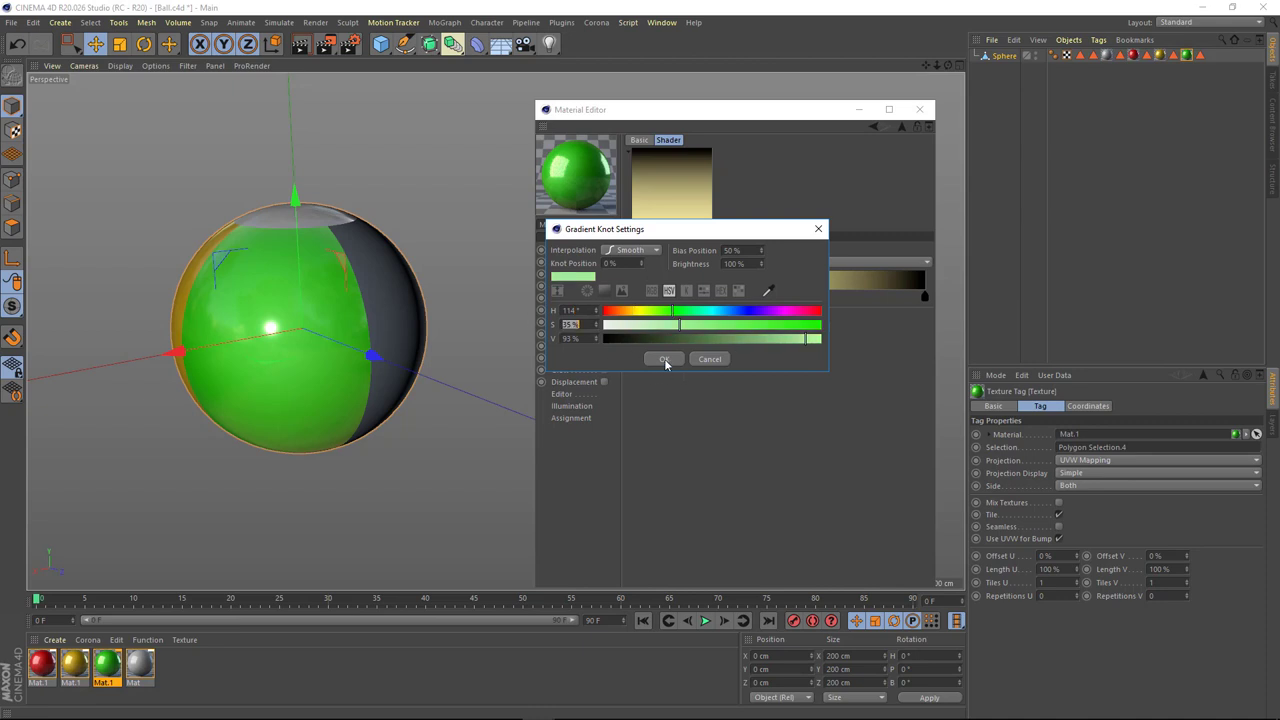
pyautogui.click(665, 360)
pyautogui.click(902, 127)
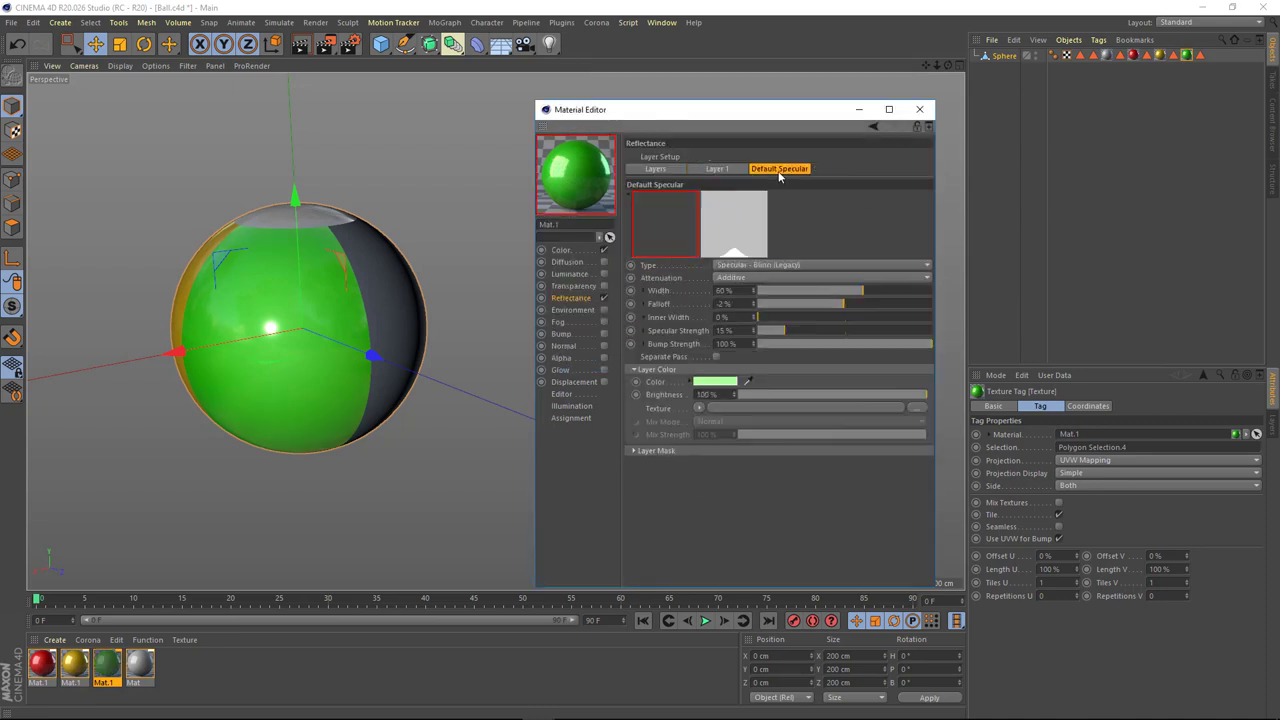
pyautogui.moveTo(250, 340)
pyautogui.keyDown('alt'); pyautogui.mouseDown()
pyautogui.moveTo(314, 366)
pyautogui.moveTo(466, 314)
pyautogui.moveTo(353, 379)
pyautogui.moveTo(543, 337)
pyautogui.moveTo(151, 334)
pyautogui.mouseUp(); pyautogui.keyUp('alt')
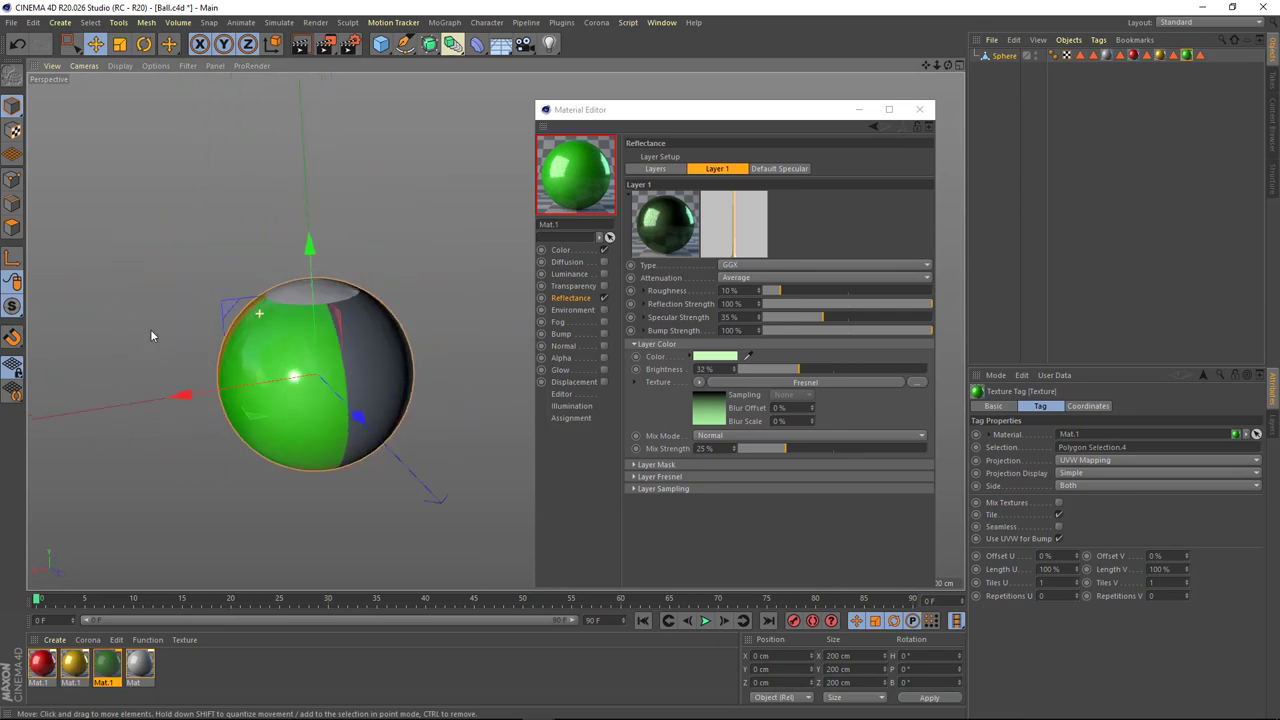
pyautogui.keyDown('alt'); pyautogui.moveTo(151, 334); pyautogui.dragTo(357, 300, button='right'); pyautogui.keyUp('alt')
pyautogui.moveTo(357, 300)
pyautogui.keyDown('alt'); pyautogui.mouseDown()
pyautogui.moveTo(494, 331)
pyautogui.moveTo(314, 320)
pyautogui.mouseUp(); pyautogui.keyUp('alt')
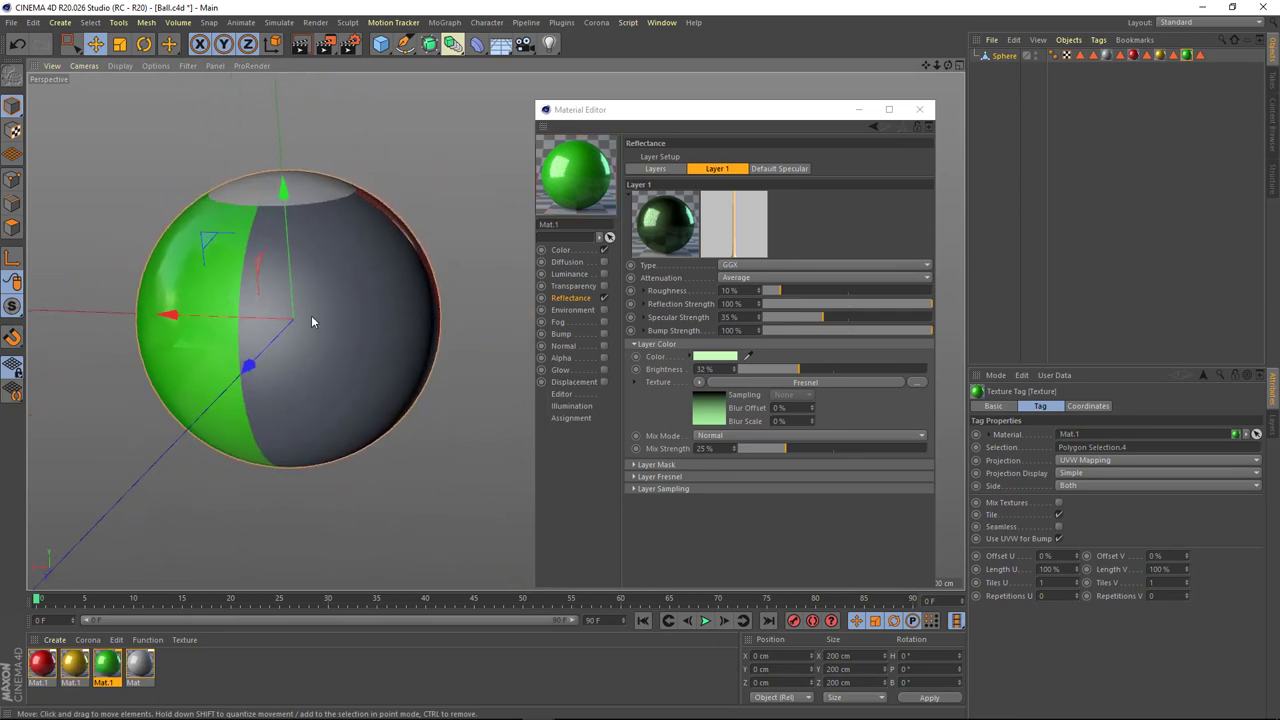
# Duplicate the green material and set the copy's colour hue to 214°.
pyautogui.click(106, 663)
pyautogui.keyDown('ctrl'); pyautogui.moveTo(127, 667); pyautogui.dragTo(143, 662); pyautogui.keyUp('ctrl')
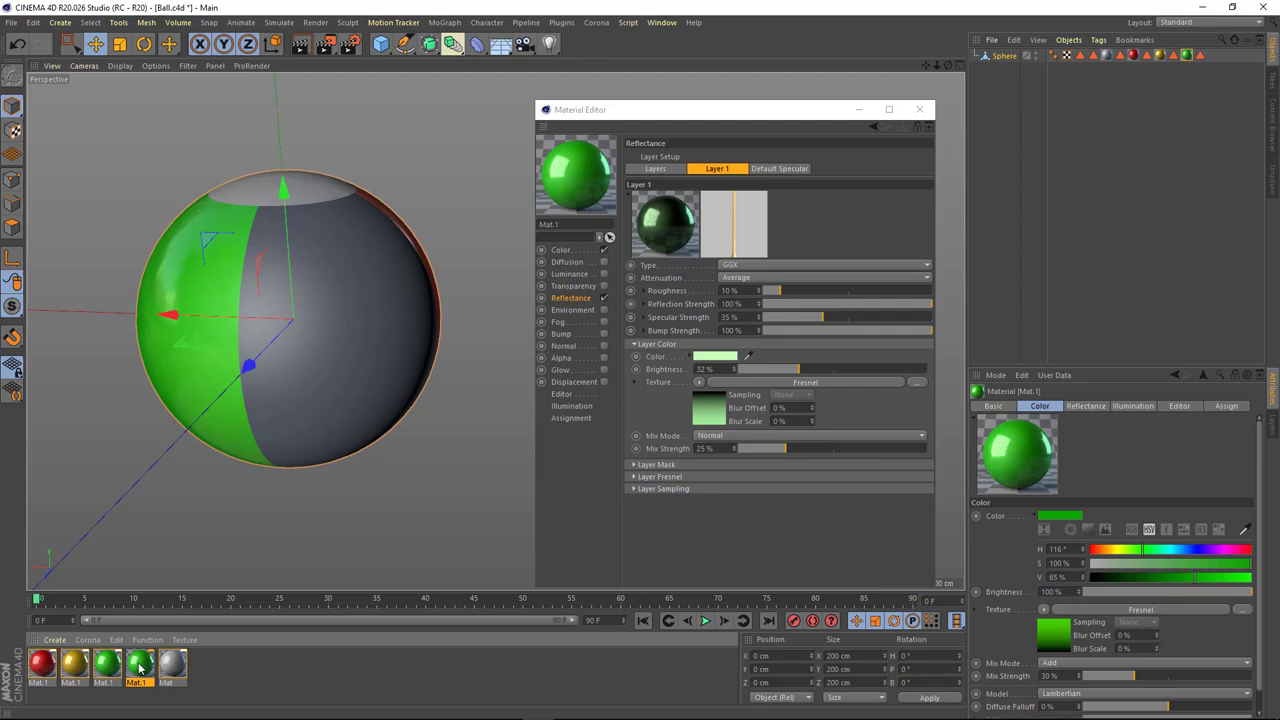
pyautogui.doubleClick(140, 663)
pyautogui.click(561, 249)
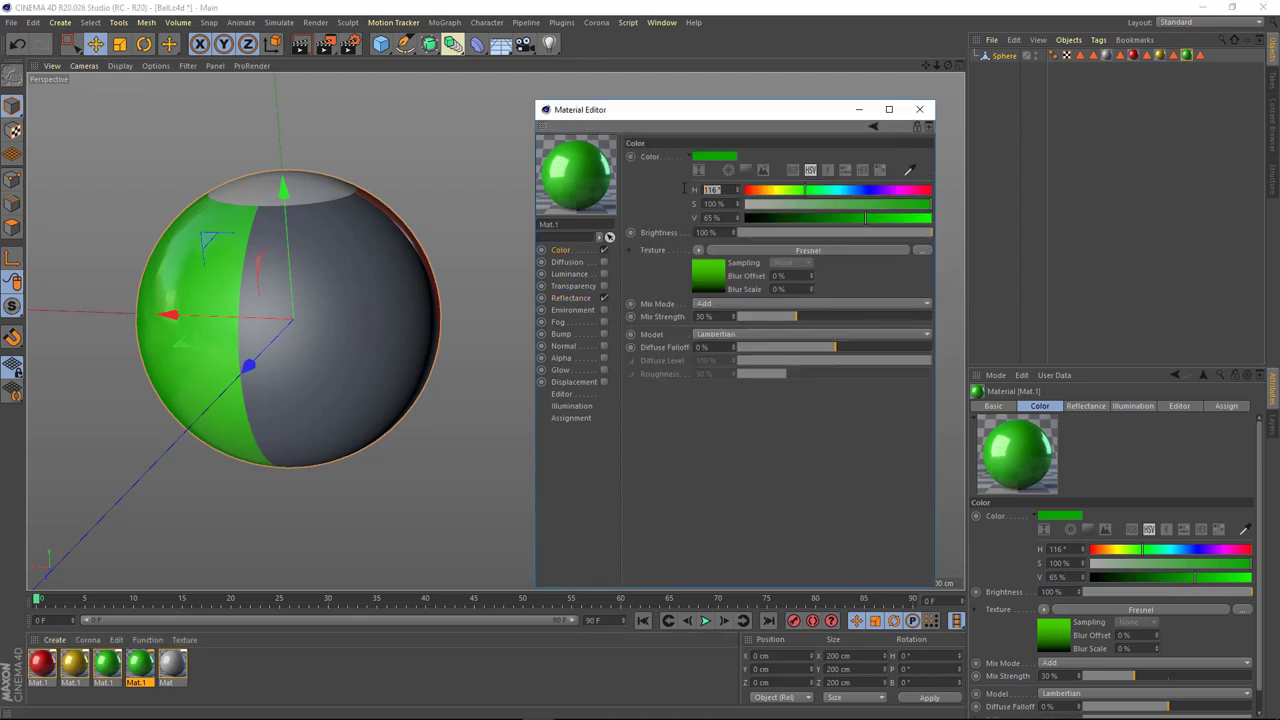
pyautogui.write('214')
pyautogui.press('Return')
# Change the colour Fresnel gradient knot to blue, hue 210.
pyautogui.click(705, 278)
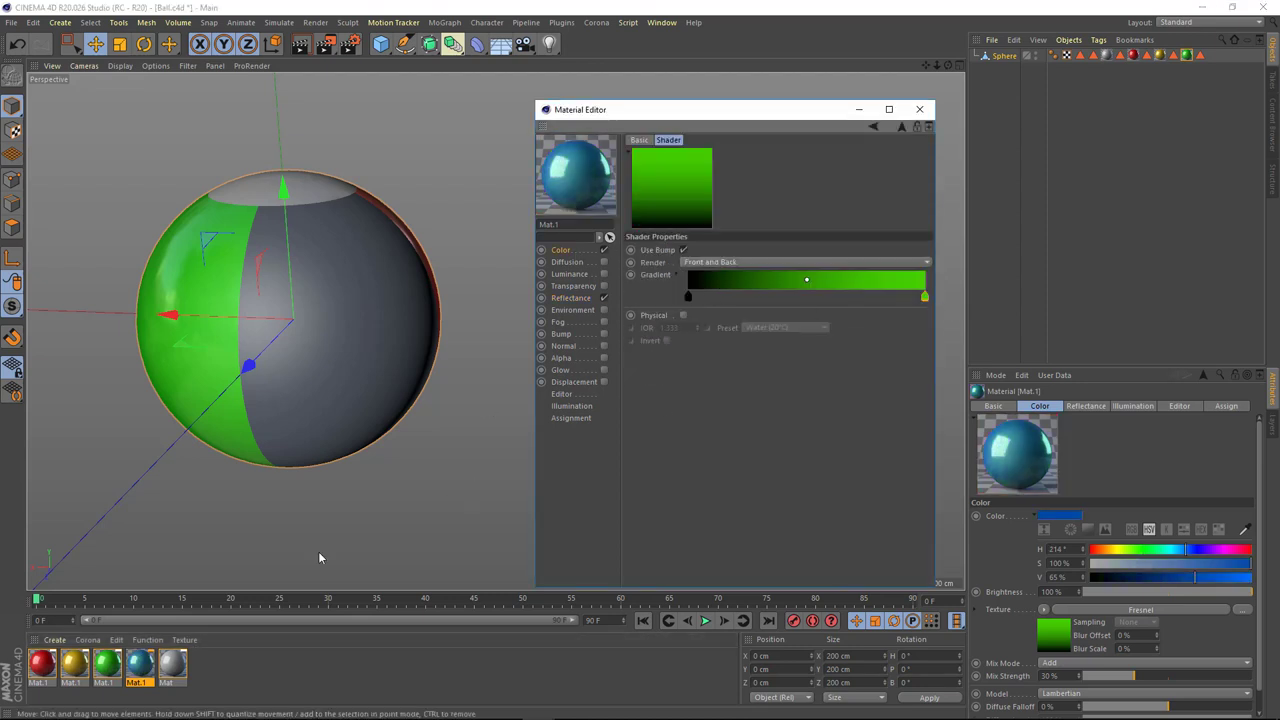
pyautogui.doubleClick(924, 297)
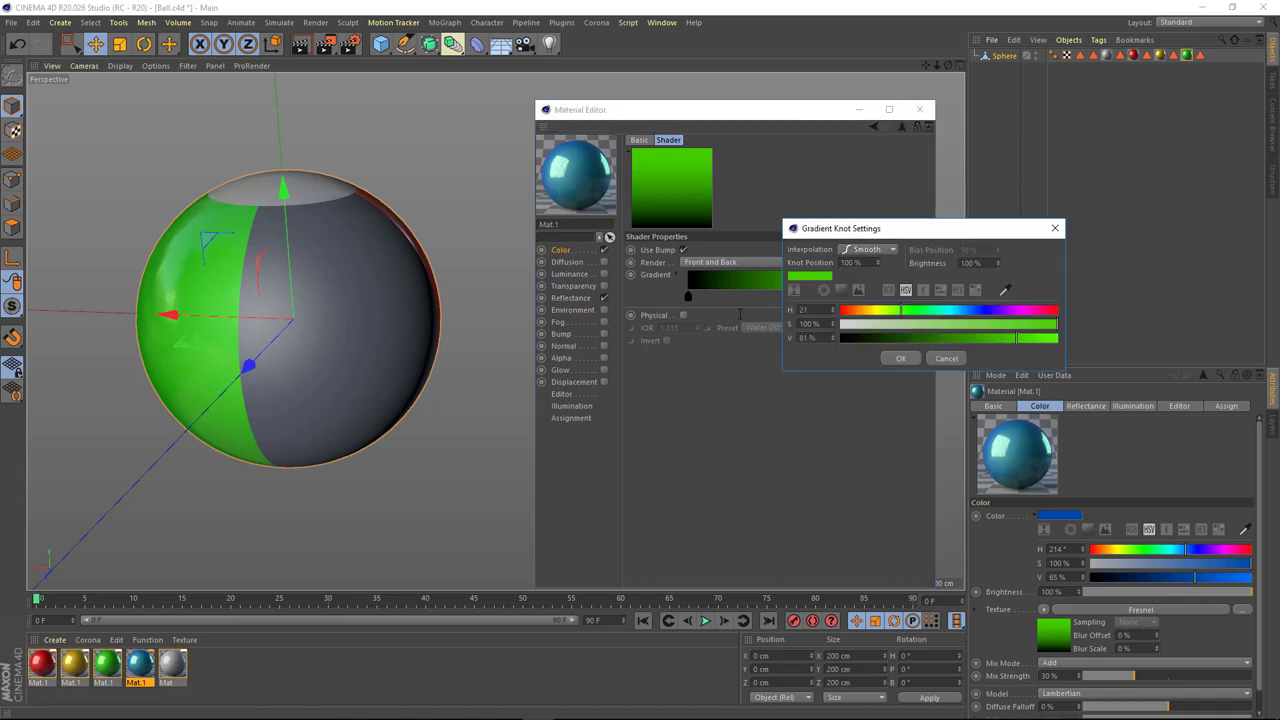
pyautogui.write('0')
pyautogui.press('Tab')
pyautogui.click(897, 359)
pyautogui.click(562, 250)
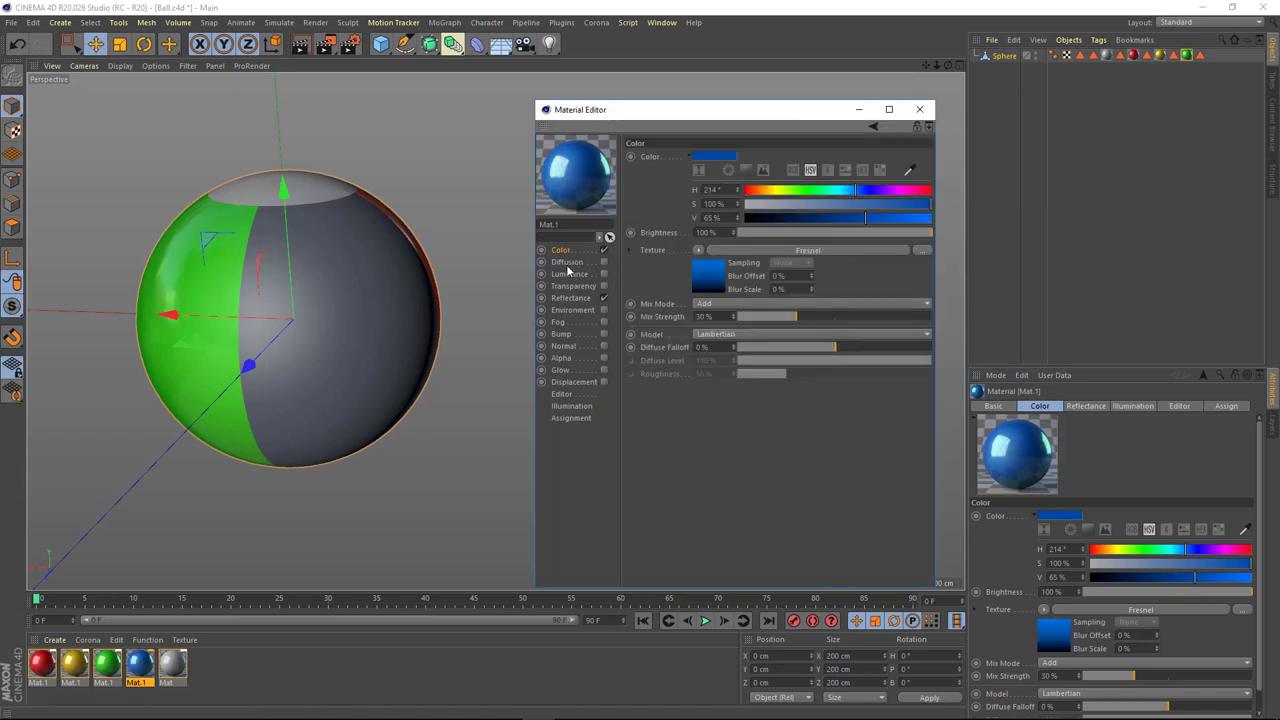
# Make the default specular pale blue and set Layer 1's colour to hue 211.
pyautogui.click(571, 298)
pyautogui.click(713, 383)
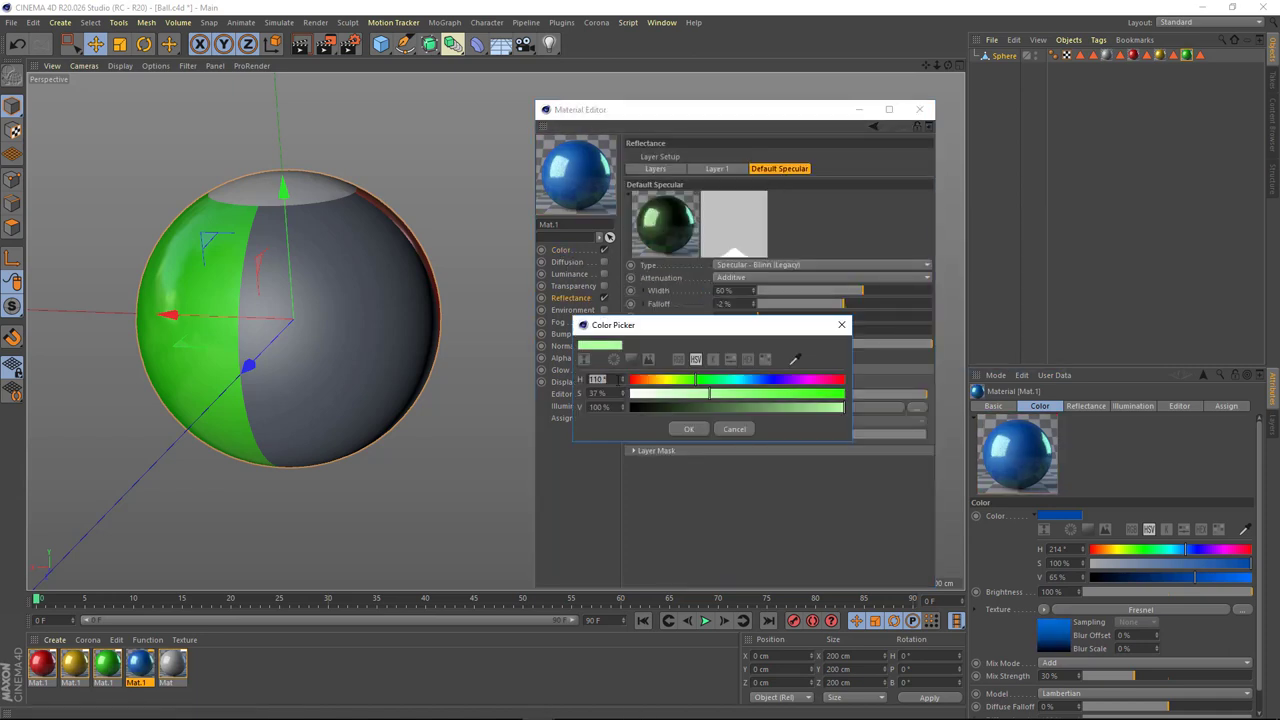
pyautogui.click(700, 432)
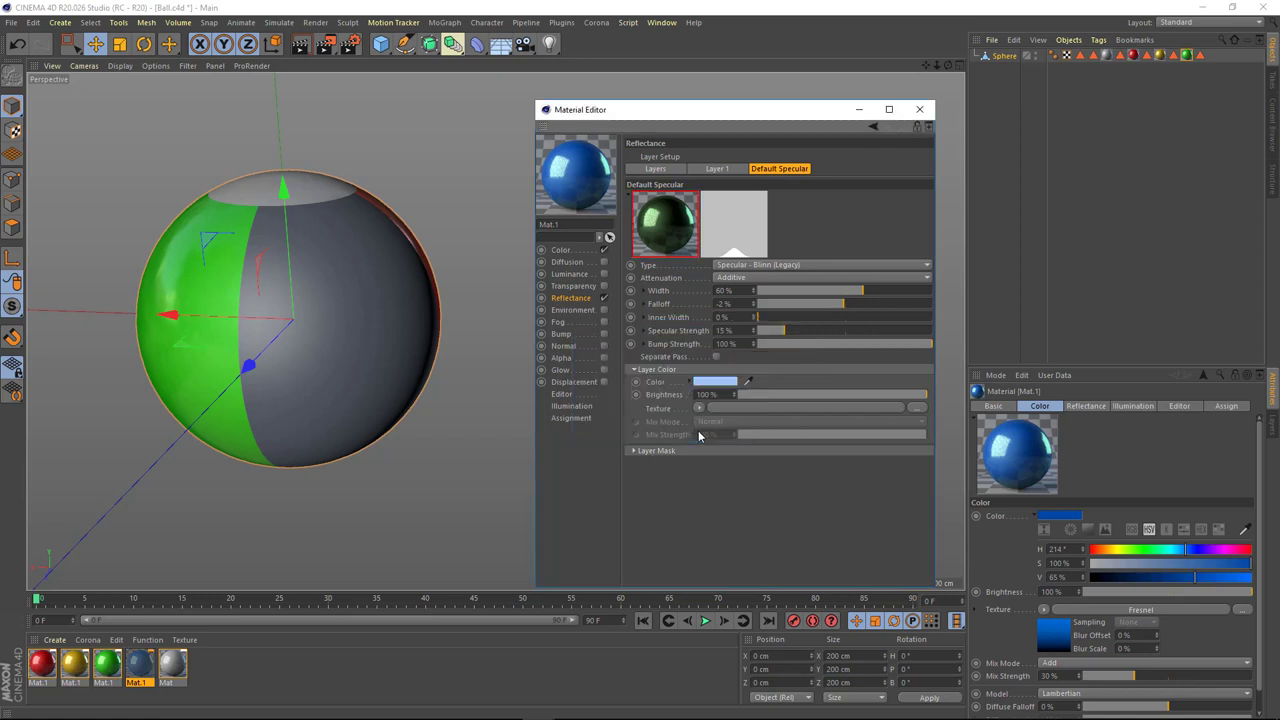
pyautogui.click(714, 356)
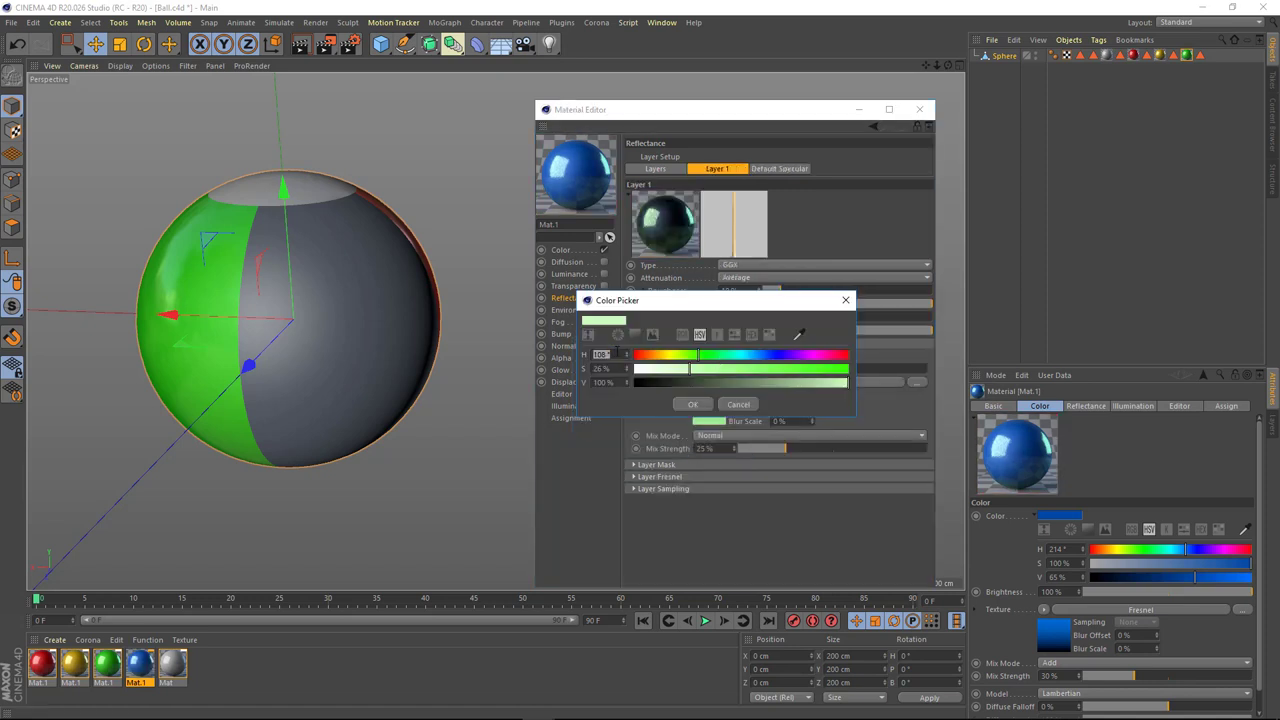
pyautogui.write('211')
pyautogui.press('Tab')
pyautogui.press('Escape')
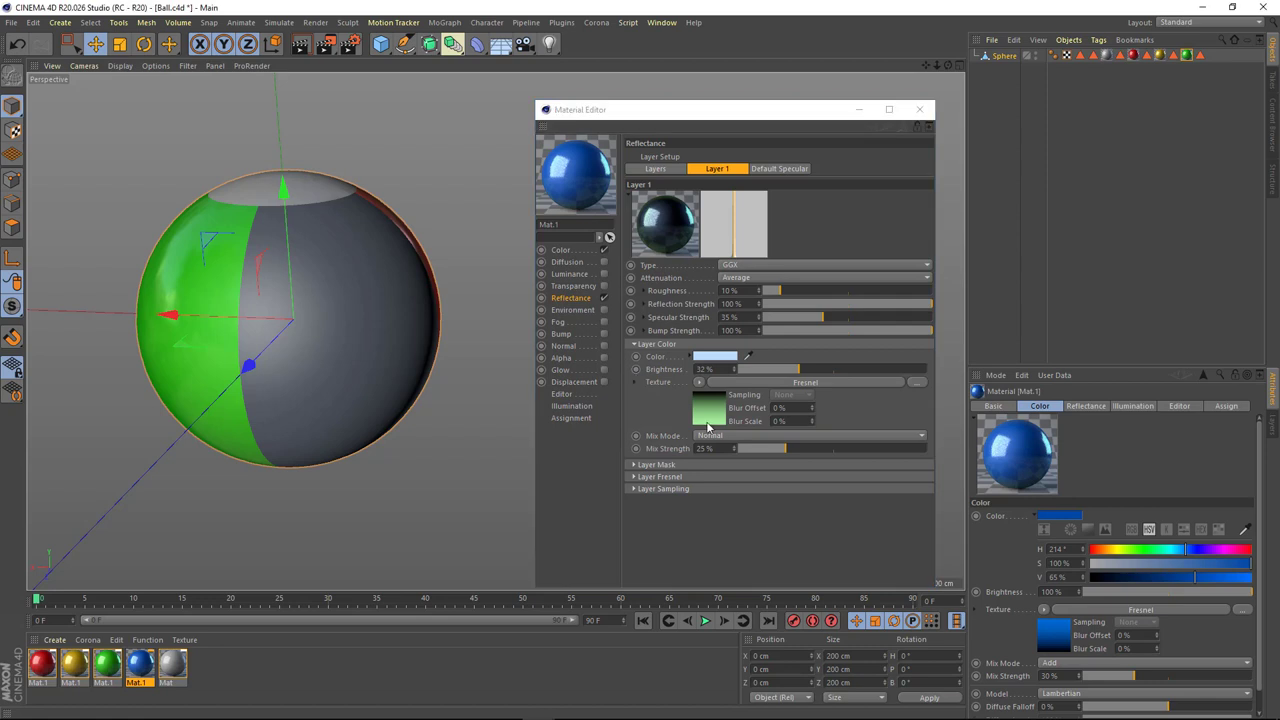
# Set the reflection layer's Fresnel gradient knot to blue hue 217.
pyautogui.click(634, 376)
pyautogui.doubleClick(689, 298)
pyautogui.write('7')
pyautogui.press('Tab')
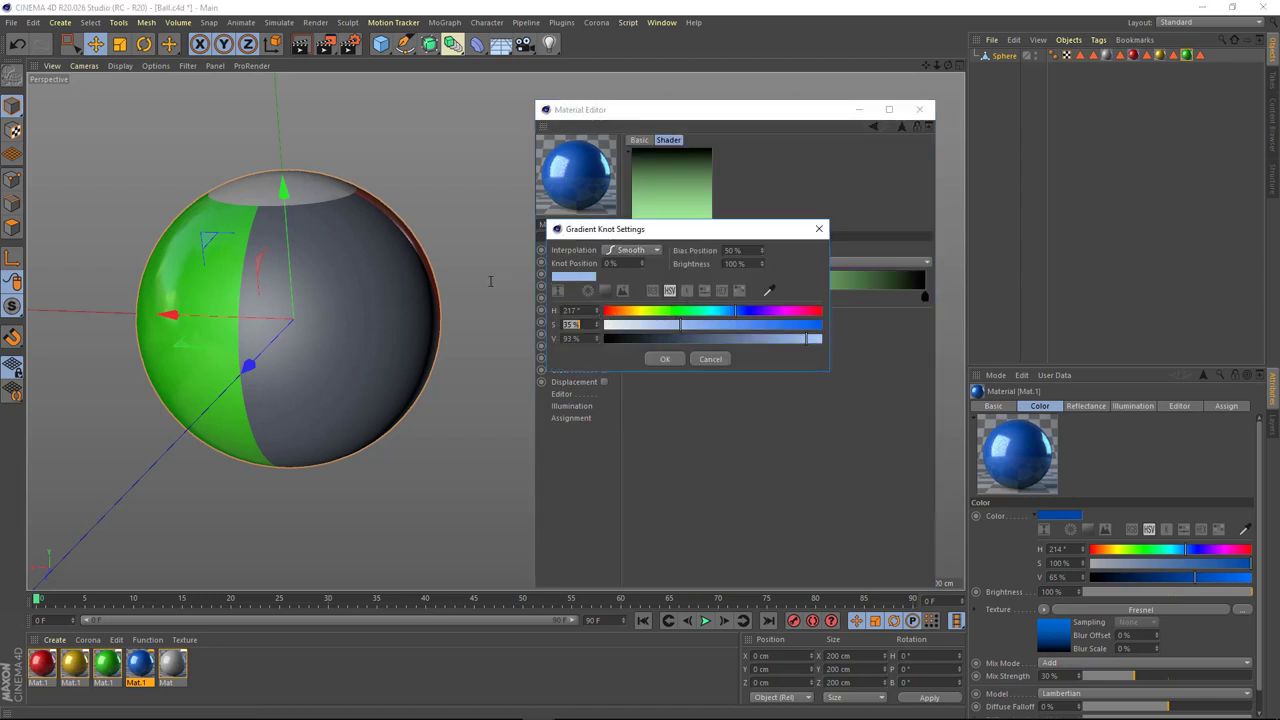
pyautogui.click(666, 359)
pyautogui.click(570, 298)
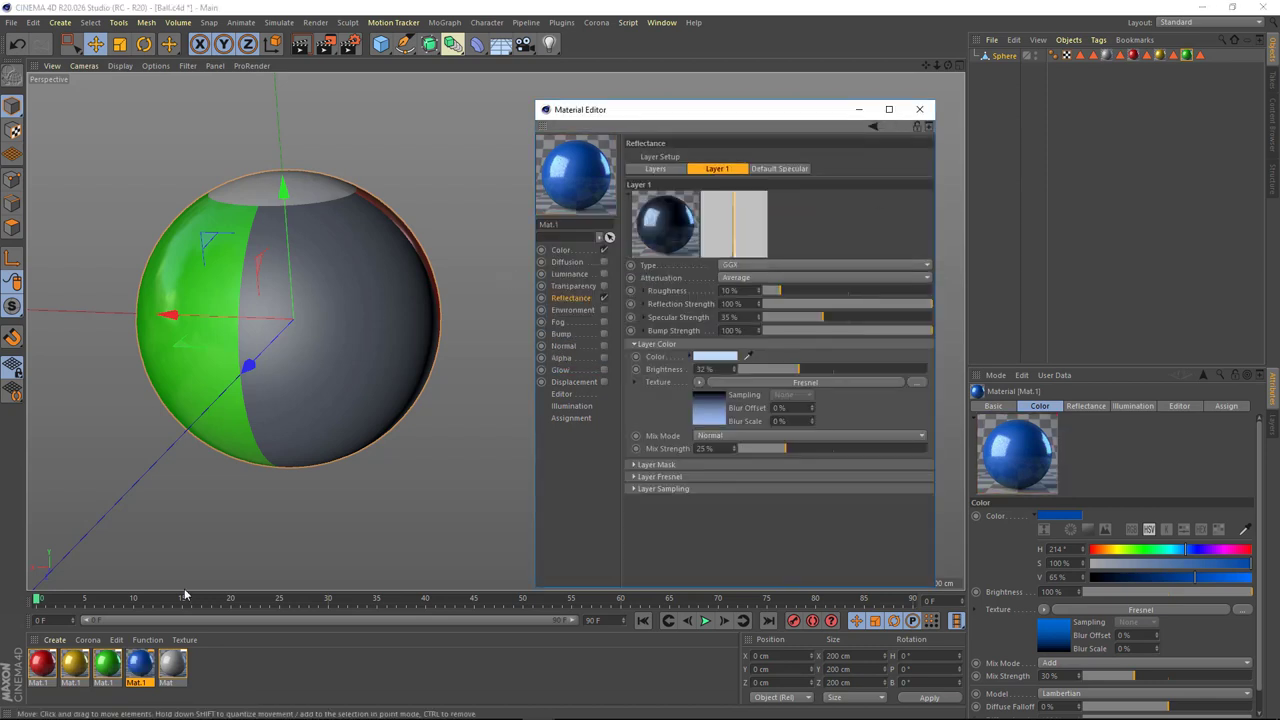
# Apply the blue material to the Sphere on another panel.
pyautogui.moveTo(143, 685); pyautogui.dragTo(1005, 57)
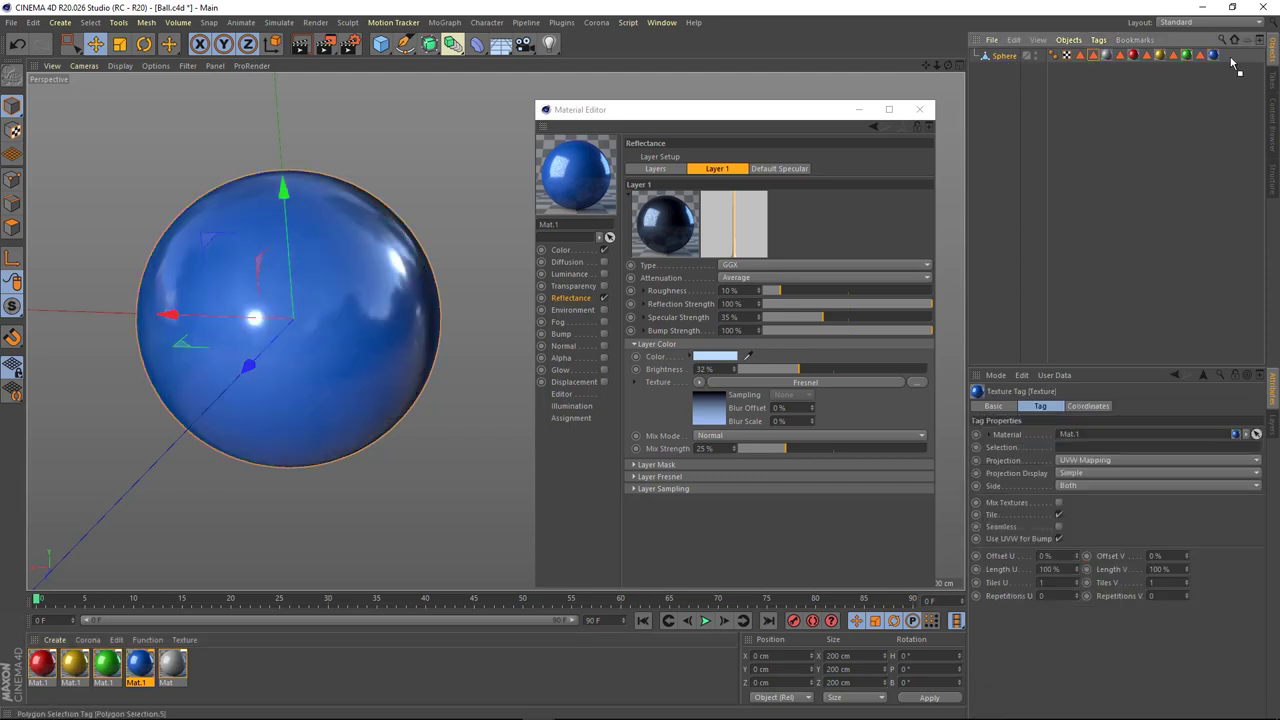
pyautogui.click(1123, 261)
pyautogui.moveTo(428, 290)
pyautogui.keyDown('alt'); pyautogui.mouseDown()
pyautogui.moveTo(324, 192)
pyautogui.moveTo(340, 260)
pyautogui.mouseUp(); pyautogui.keyUp('alt')
# Close the Material Editor and orbit around the ball to inspect its coloured panels and bottom cap.
pyautogui.click(919, 109)
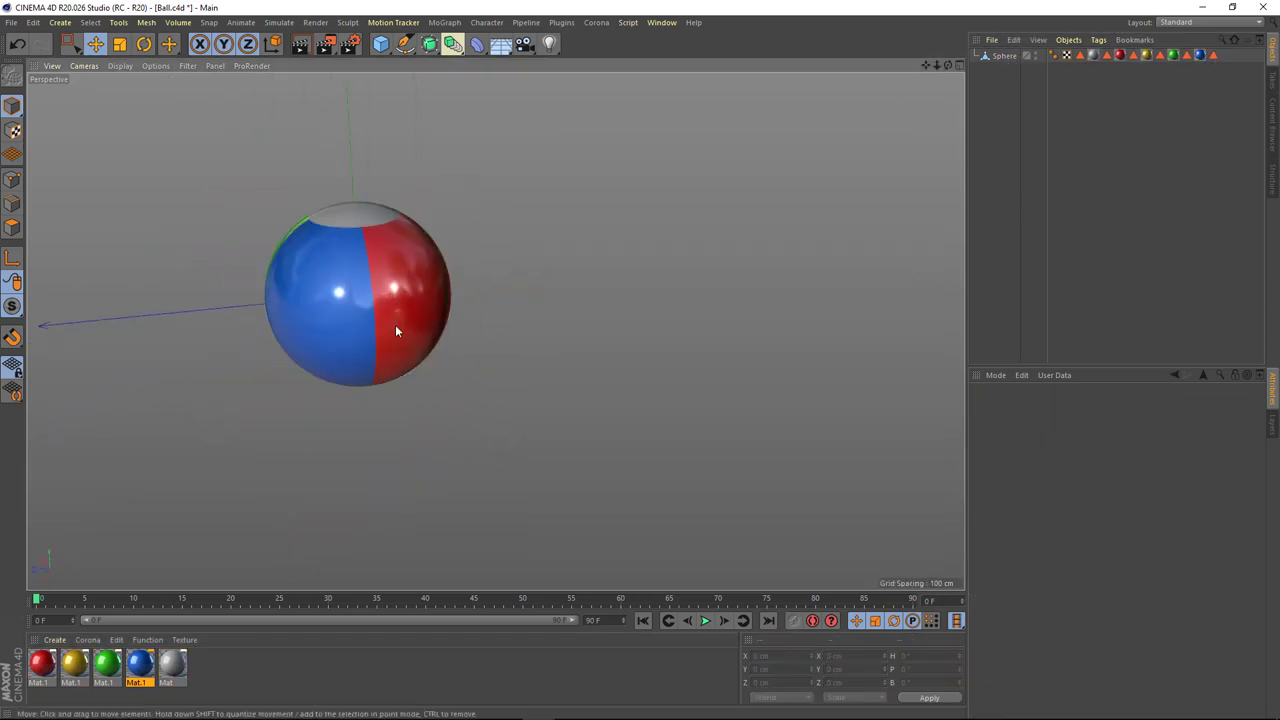
pyautogui.scroll(3, 395, 324)
pyautogui.moveTo(395, 324)
pyautogui.keyDown('alt'); pyautogui.mouseDown()
pyautogui.moveTo(566, 358)
pyautogui.moveTo(696, 323)
pyautogui.moveTo(727, 336)
pyautogui.mouseUp(); pyautogui.keyUp('alt')
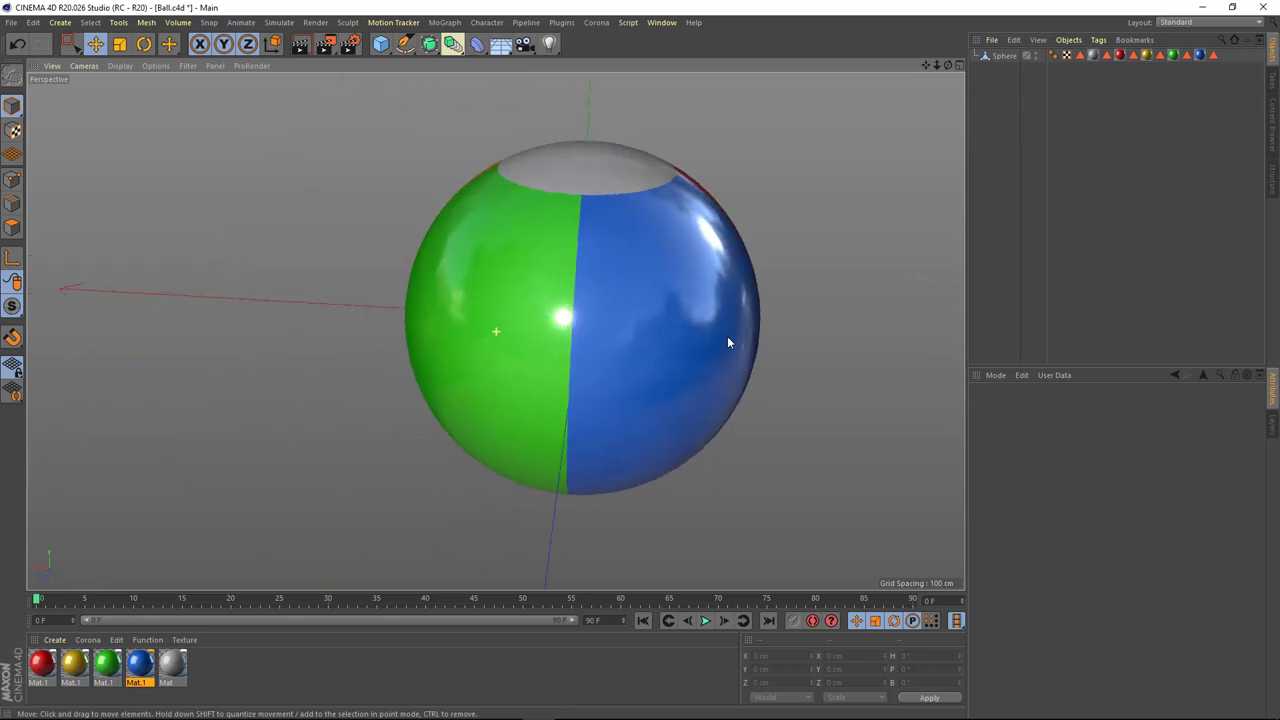
pyautogui.scroll(3, 590, 136)
pyautogui.scroll(3, 626, 340)
pyautogui.keyDown('alt'); pyautogui.moveTo(627, 340); pyautogui.dragTo(574, 243); pyautogui.keyUp('alt')
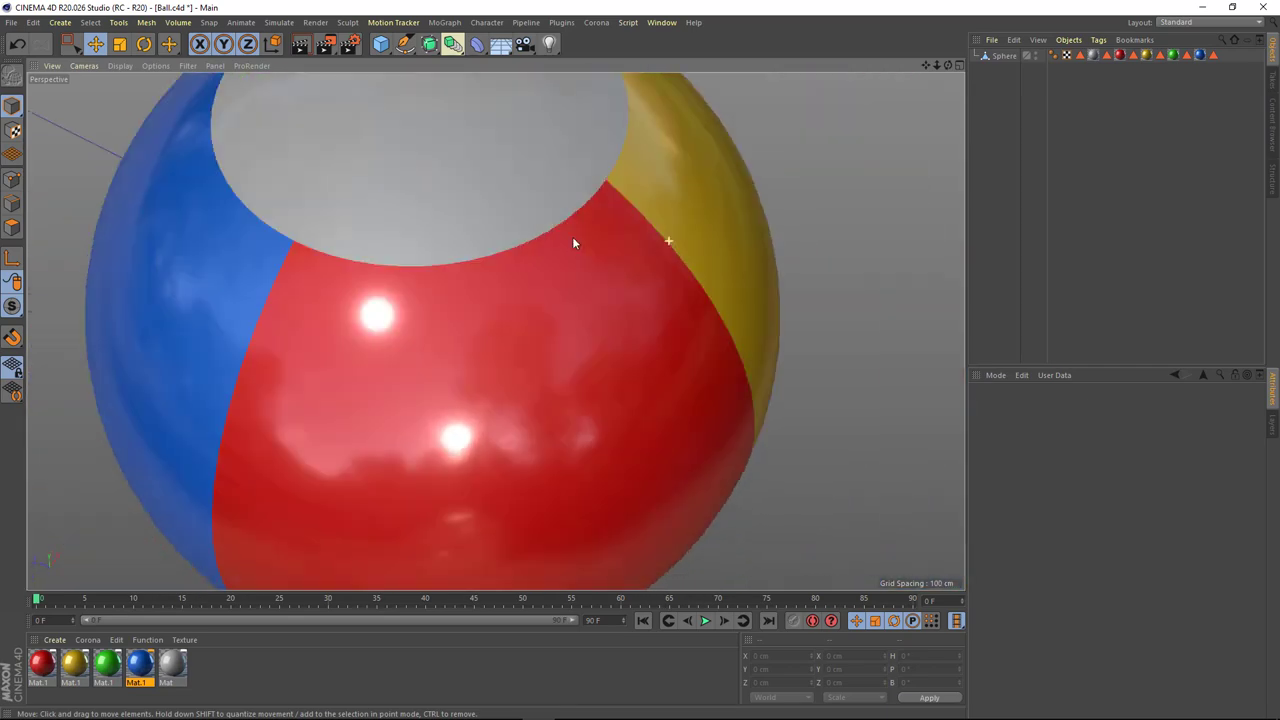
pyautogui.scroll(-3, 471, 349)
pyautogui.scroll(-2, 482, 374)
pyautogui.moveTo(482, 374)
pyautogui.keyDown('alt'); pyautogui.mouseDown()
pyautogui.moveTo(550, 218)
pyautogui.moveTo(539, 306)
pyautogui.moveTo(564, 287)
pyautogui.moveTo(506, 352)
pyautogui.moveTo(514, 340)
pyautogui.mouseUp(); pyautogui.keyUp('alt')
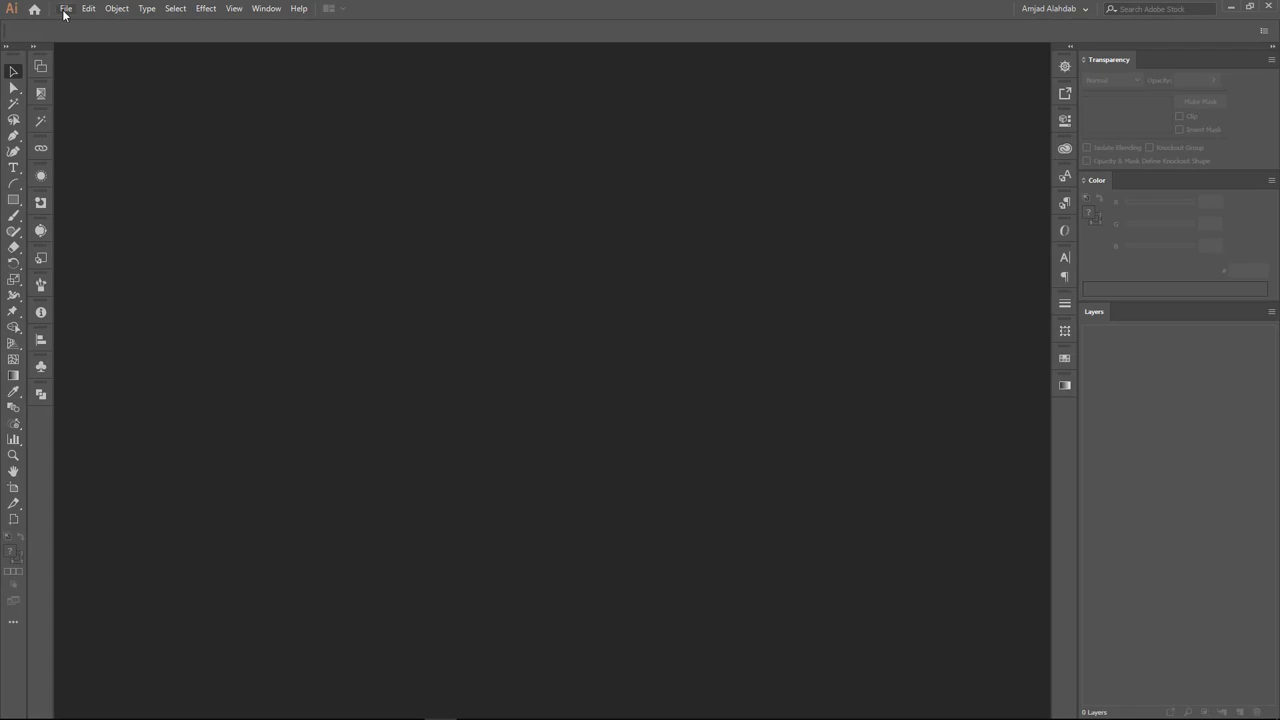
# Create a new Web document with two 2048 × 2048 px artboards.
pyautogui.click(64, 9)
pyautogui.click(80, 21)
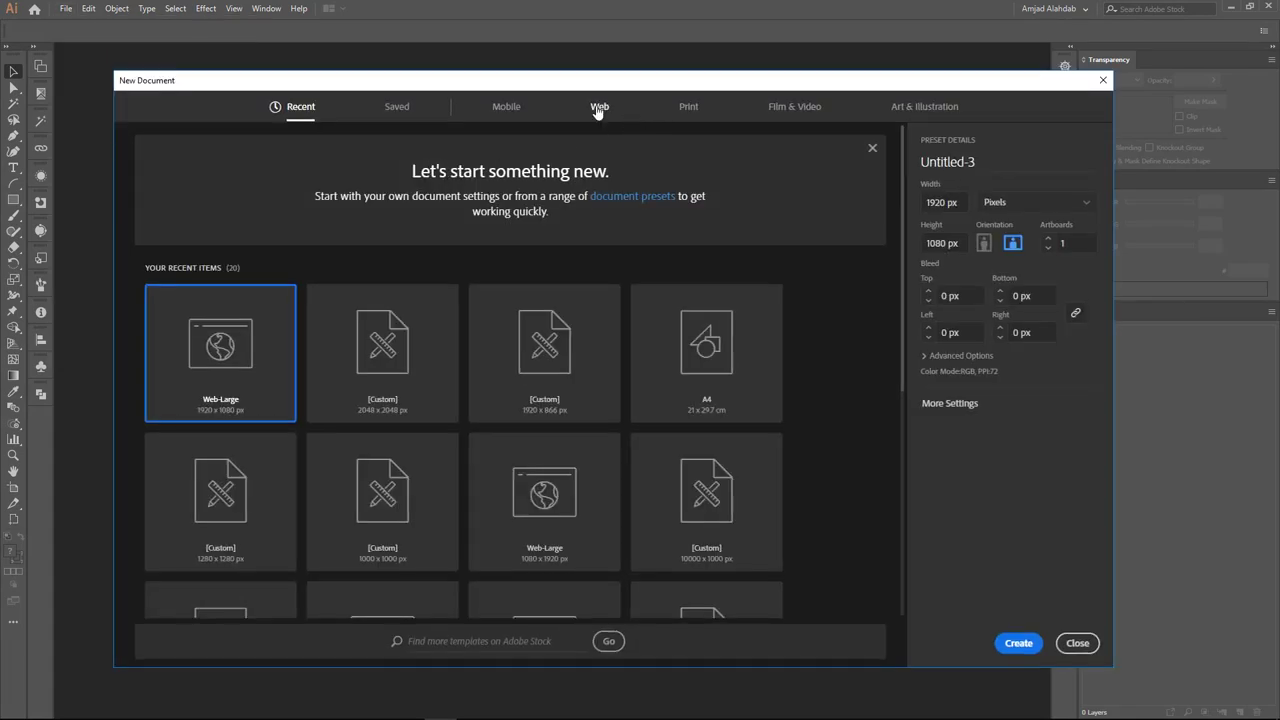
pyautogui.click(598, 108)
pyautogui.write('2048')
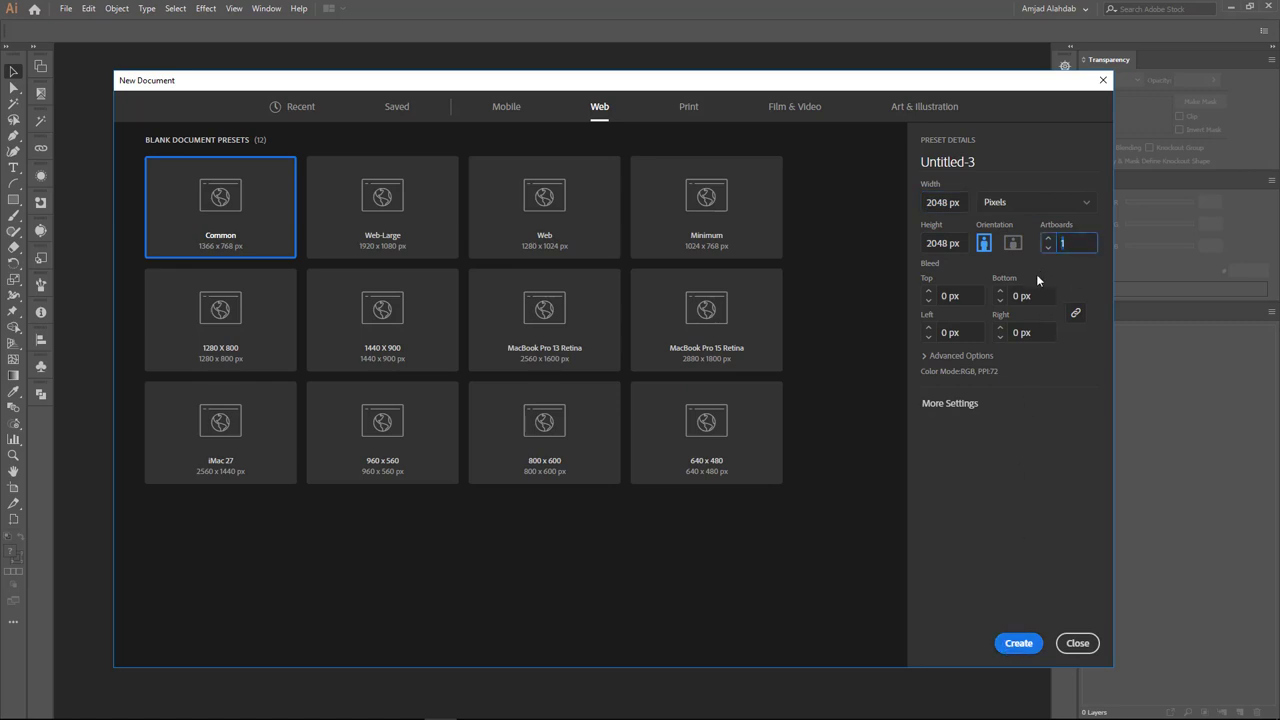
pyautogui.write('2')
pyautogui.click(1017, 643)
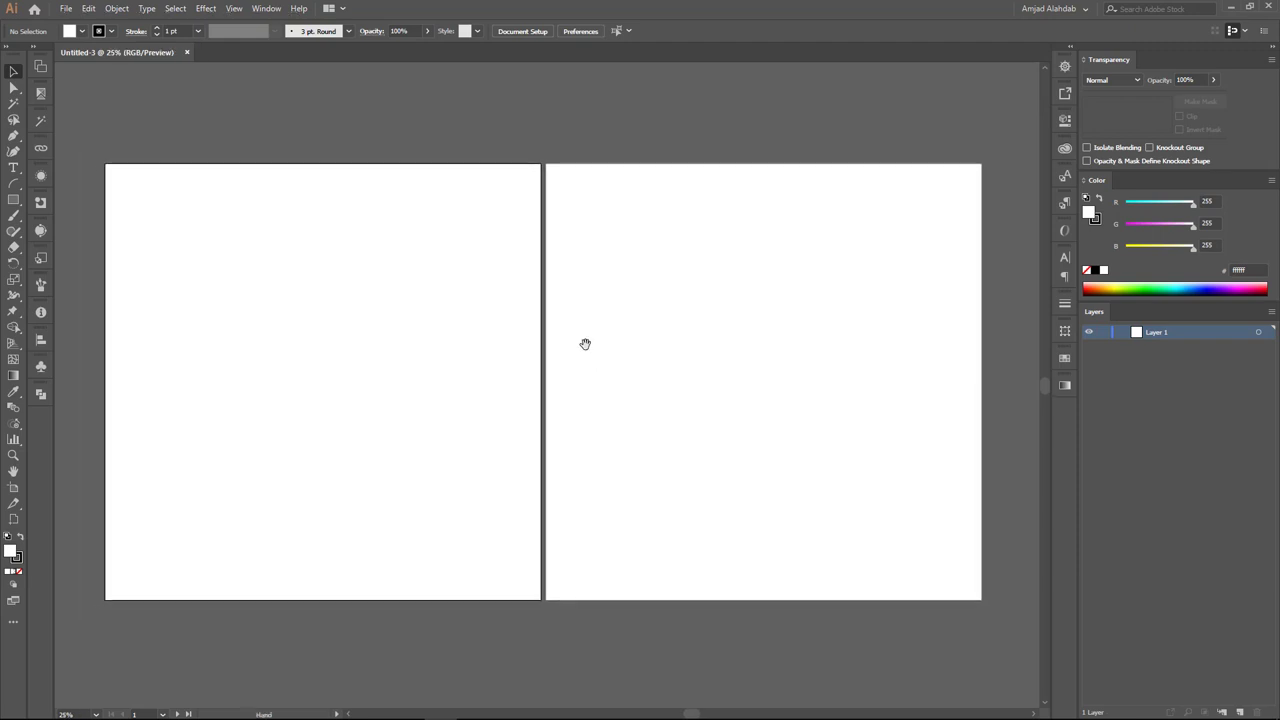
# Draw a 500 × 500 px black square on the second artboard.
pyautogui.click(608, 330)
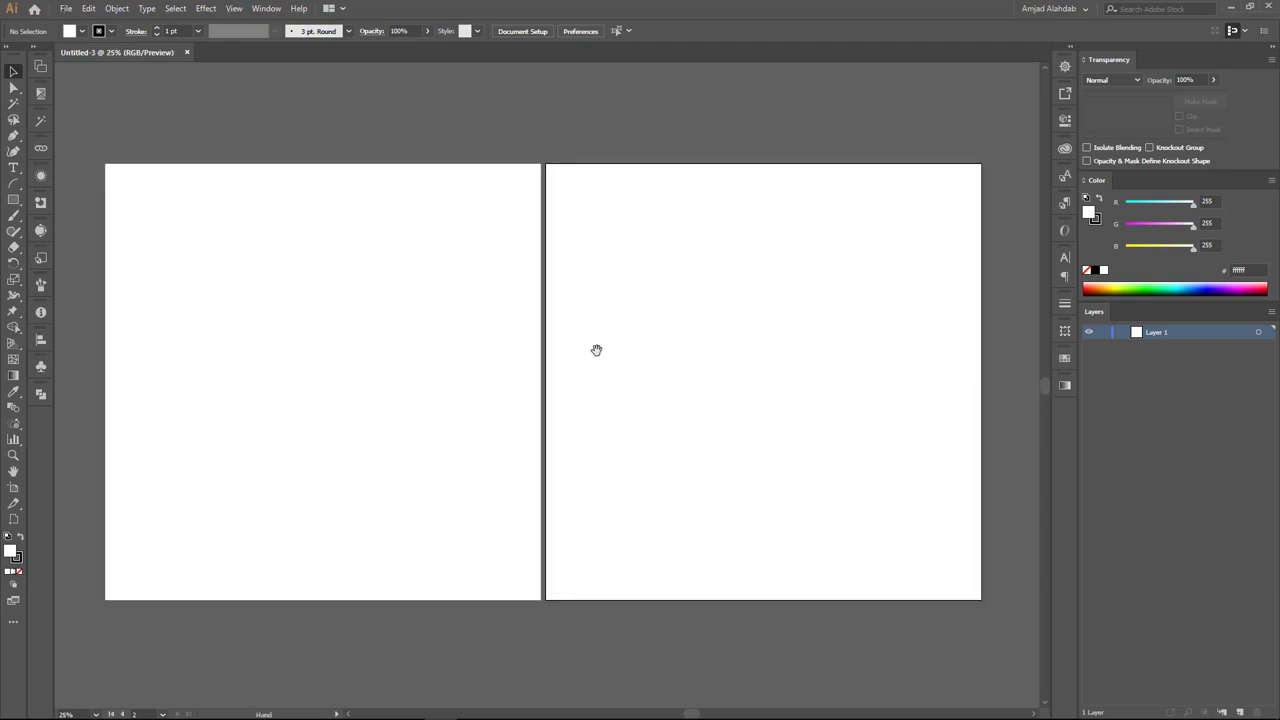
pyautogui.click(1087, 271)
pyautogui.hotkey('shift', 'x')
pyautogui.click(377, 272)
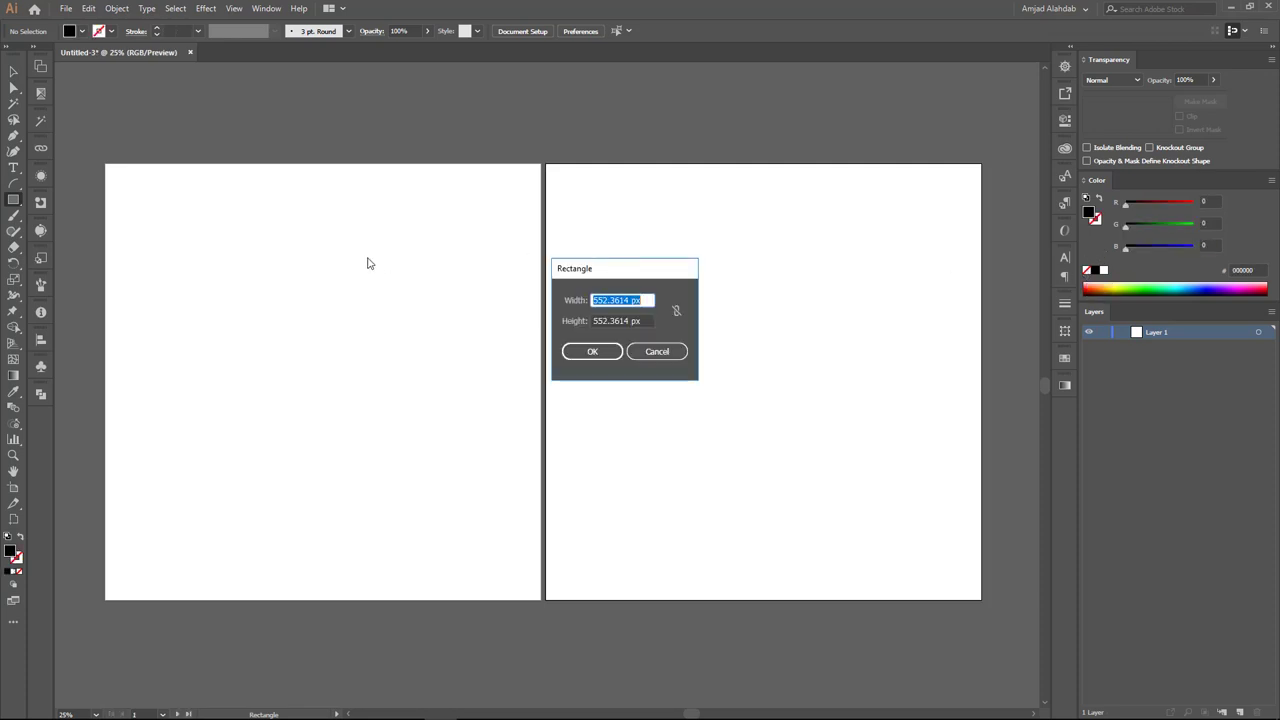
pyautogui.write('500')
pyautogui.press('Tab')
pyautogui.press('Return')
# Align the square to the artboard's top-left and align a duplicate to the bottom edge.
pyautogui.press('v')
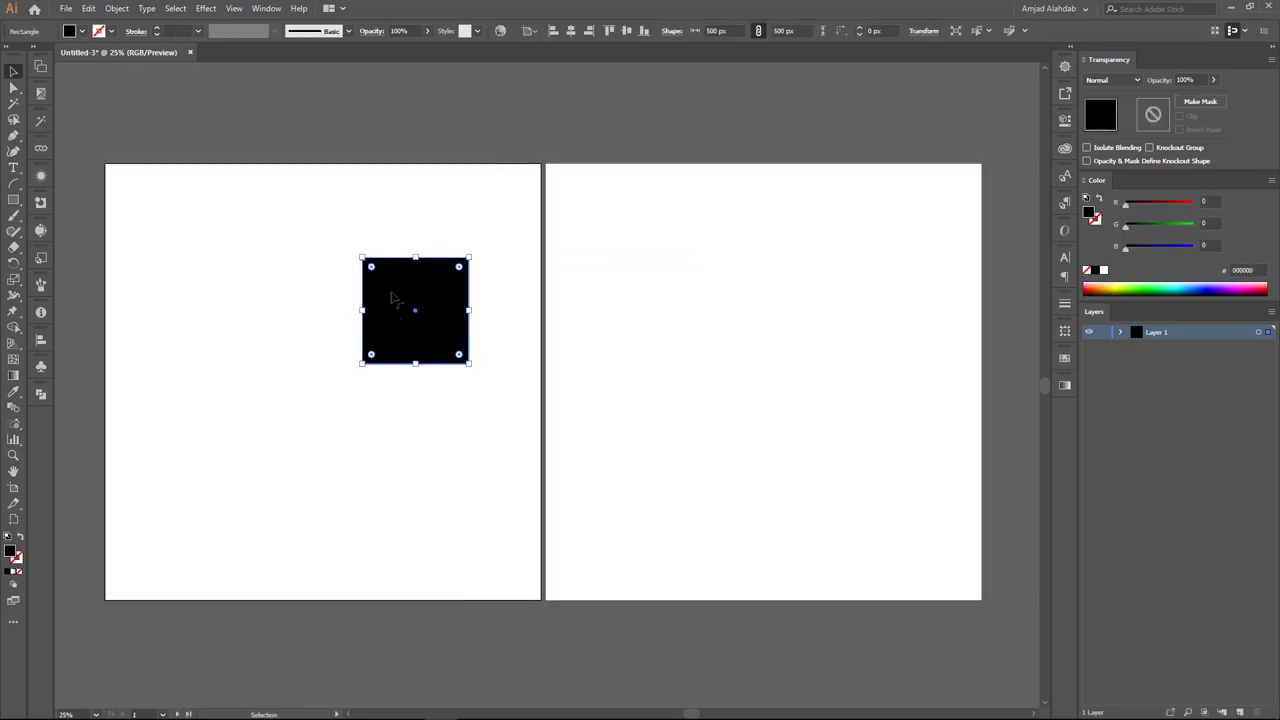
pyautogui.moveTo(395, 300); pyautogui.dragTo(250, 262)
pyautogui.click(555, 31)
pyautogui.click(608, 31)
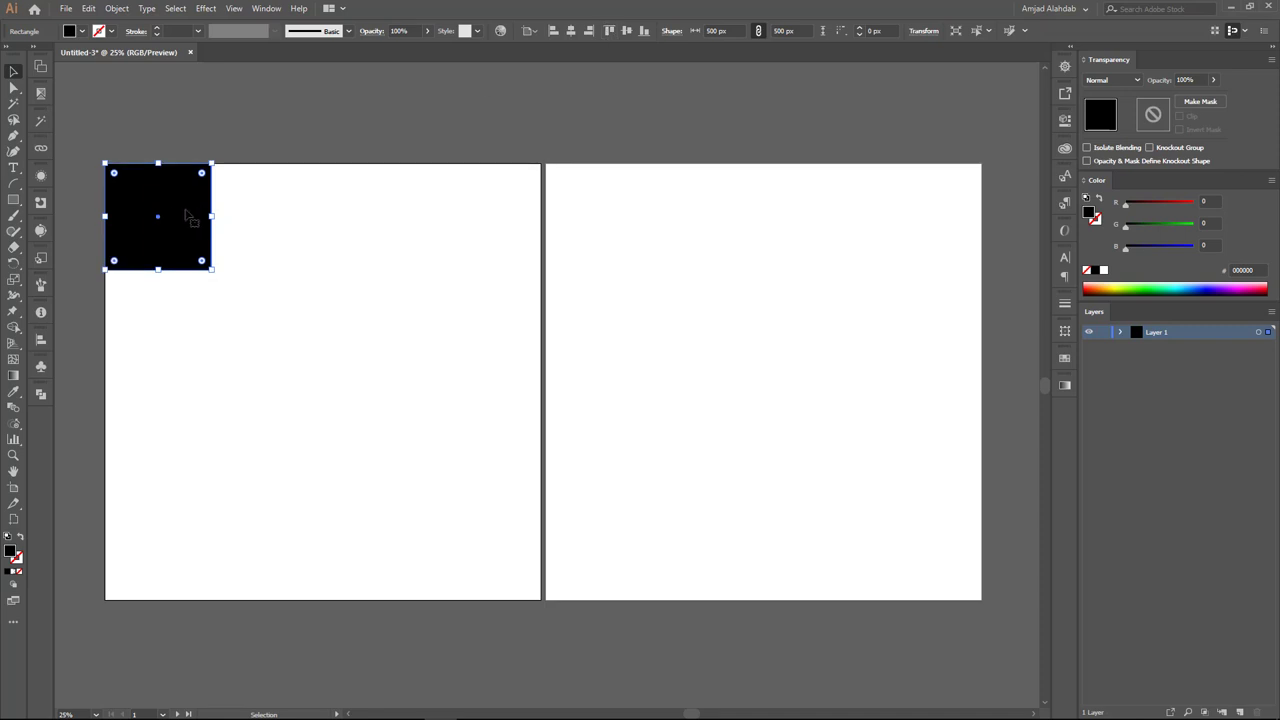
pyautogui.keyDown('alt'); pyautogui.moveTo(170, 258); pyautogui.dragTo(170, 422); pyautogui.keyUp('alt')
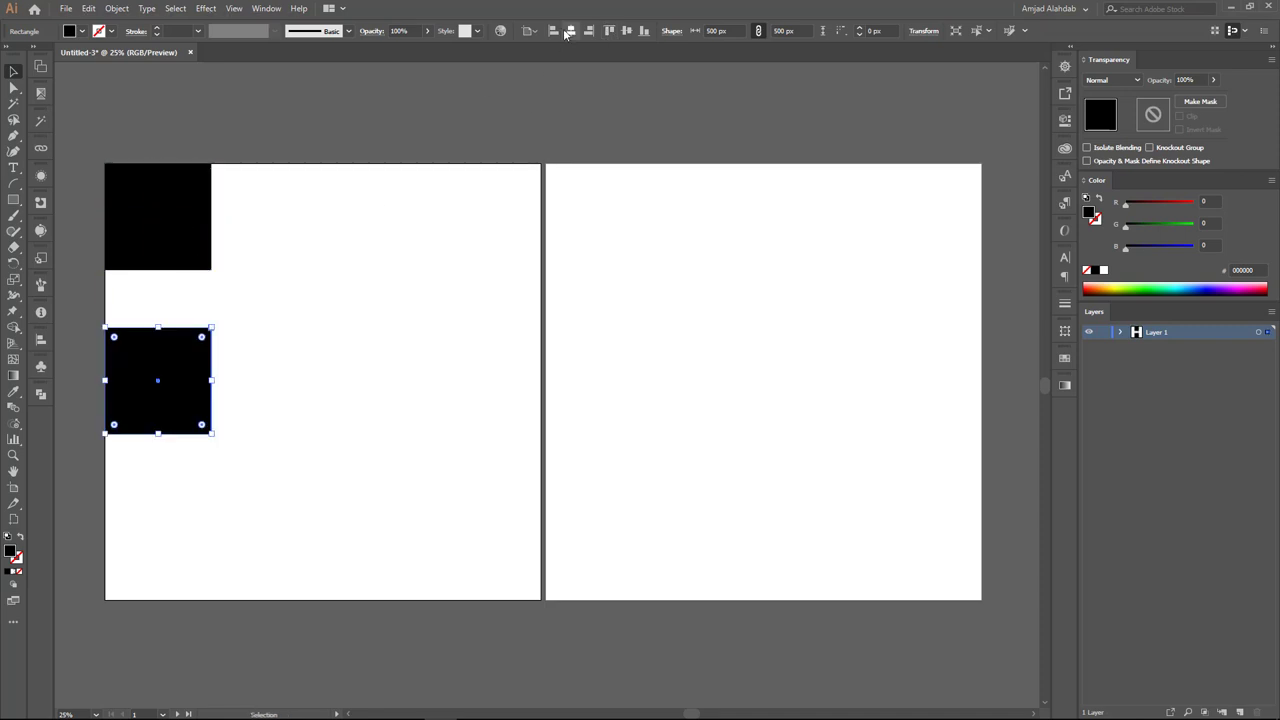
pyautogui.click(643, 31)
pyautogui.click(329, 337)
# Pull horizontal guides to the squares' inner edges, then delete both helper squares.
pyautogui.hotkey('ctrl', 'r')
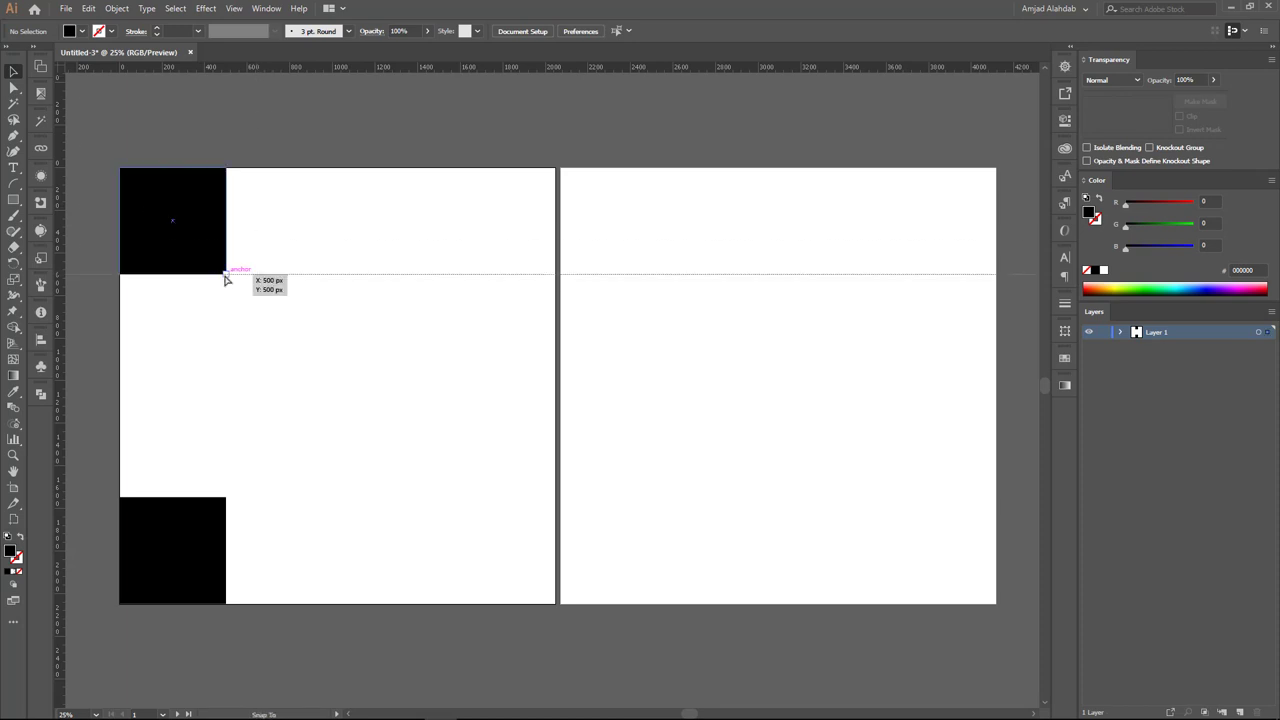
pyautogui.moveTo(257, 70); pyautogui.dragTo(229, 274)
pyautogui.moveTo(323, 71)
pyautogui.mouseDown()
pyautogui.moveTo(277, 385)
pyautogui.moveTo(228, 497)
pyautogui.mouseUp()
pyautogui.click(193, 551)
pyautogui.press('Delete')
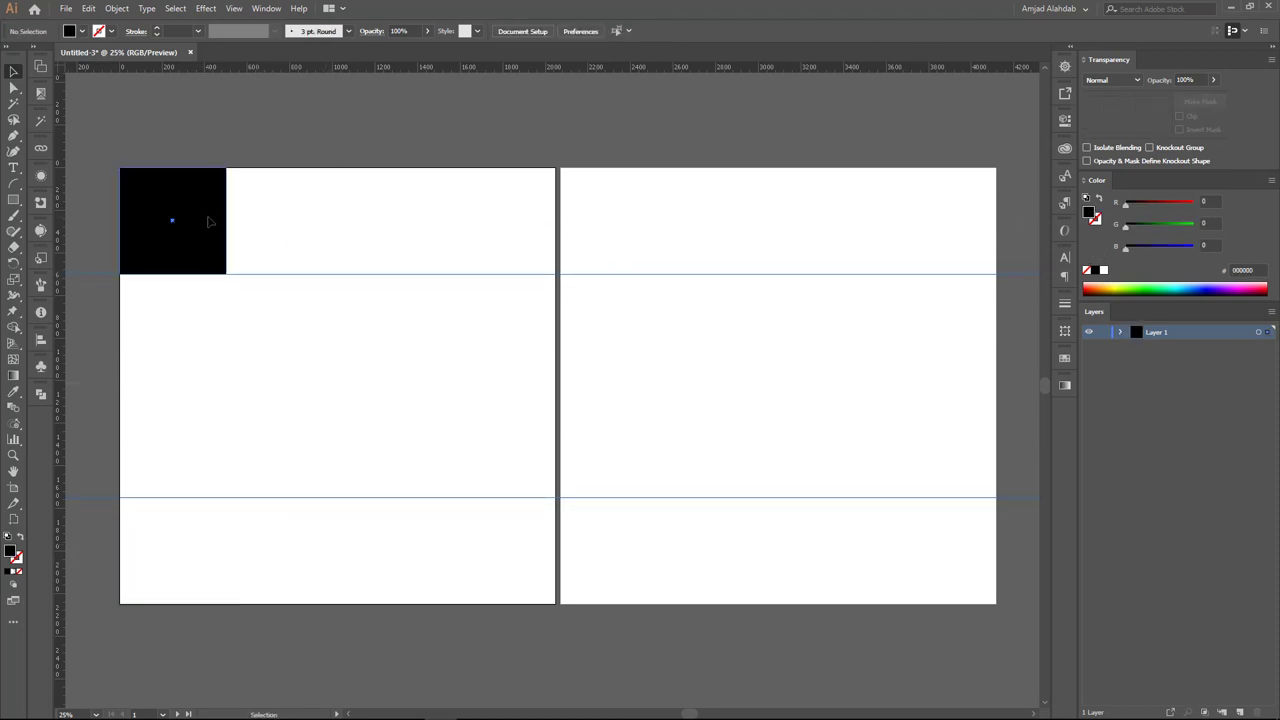
pyautogui.click(212, 222)
pyautogui.press('Delete')
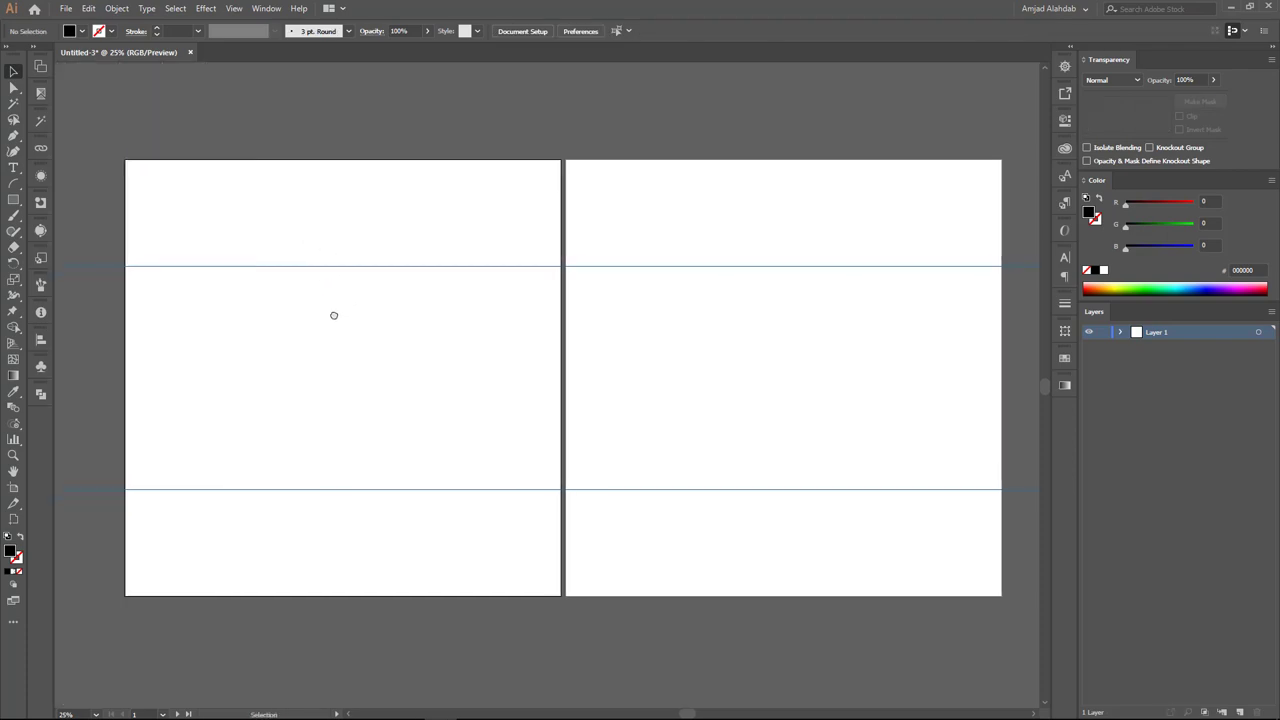
# Add an area text frame on the right artboard with 70 pt text and 75 pt leading.
pyautogui.press('t')
pyautogui.moveTo(569, 286); pyautogui.dragTo(911, 440)
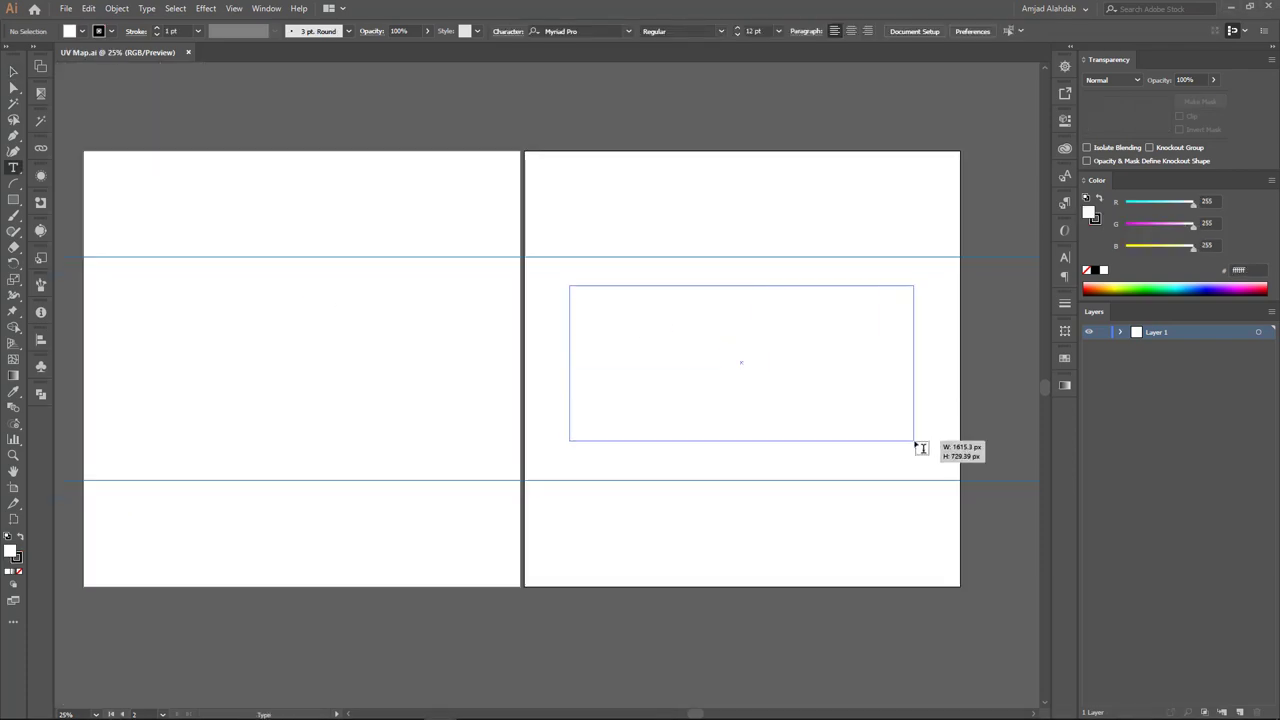
pyautogui.keyDown('alt'); pyautogui.scroll(1, 817, 426); pyautogui.keyUp('alt')
pyautogui.click(1065, 257)
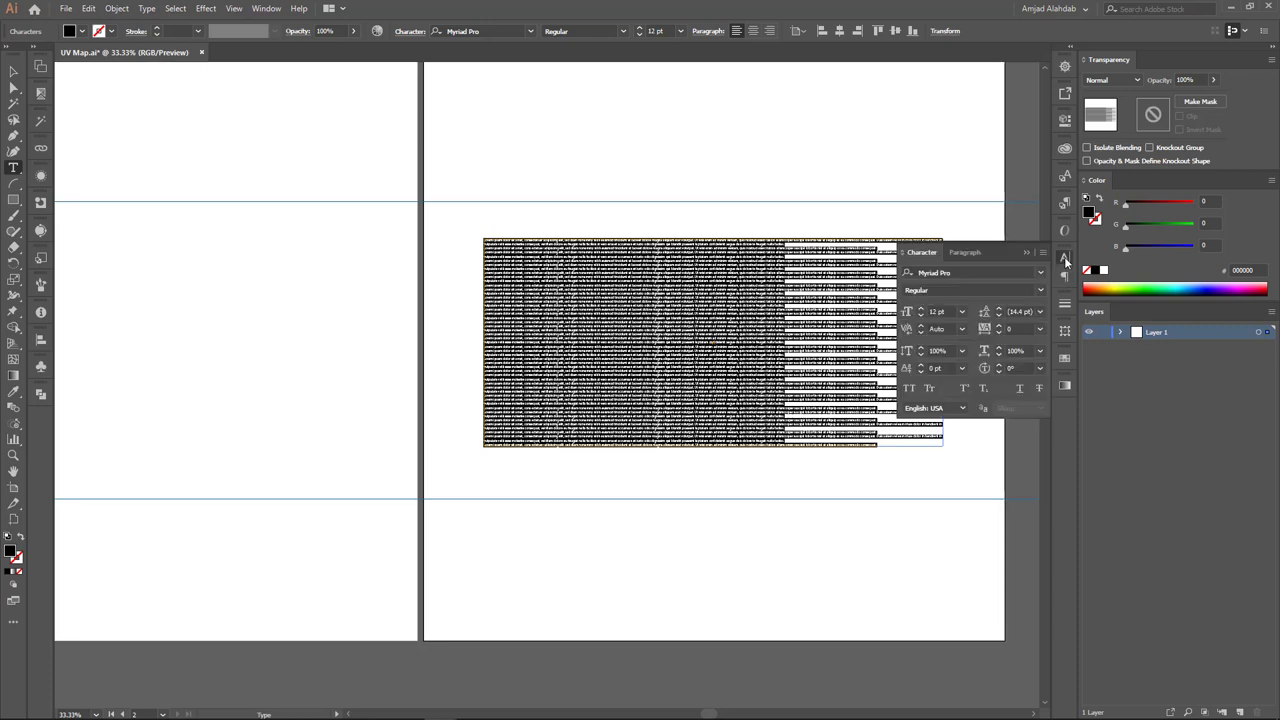
pyautogui.write('70')
pyautogui.press('Return')
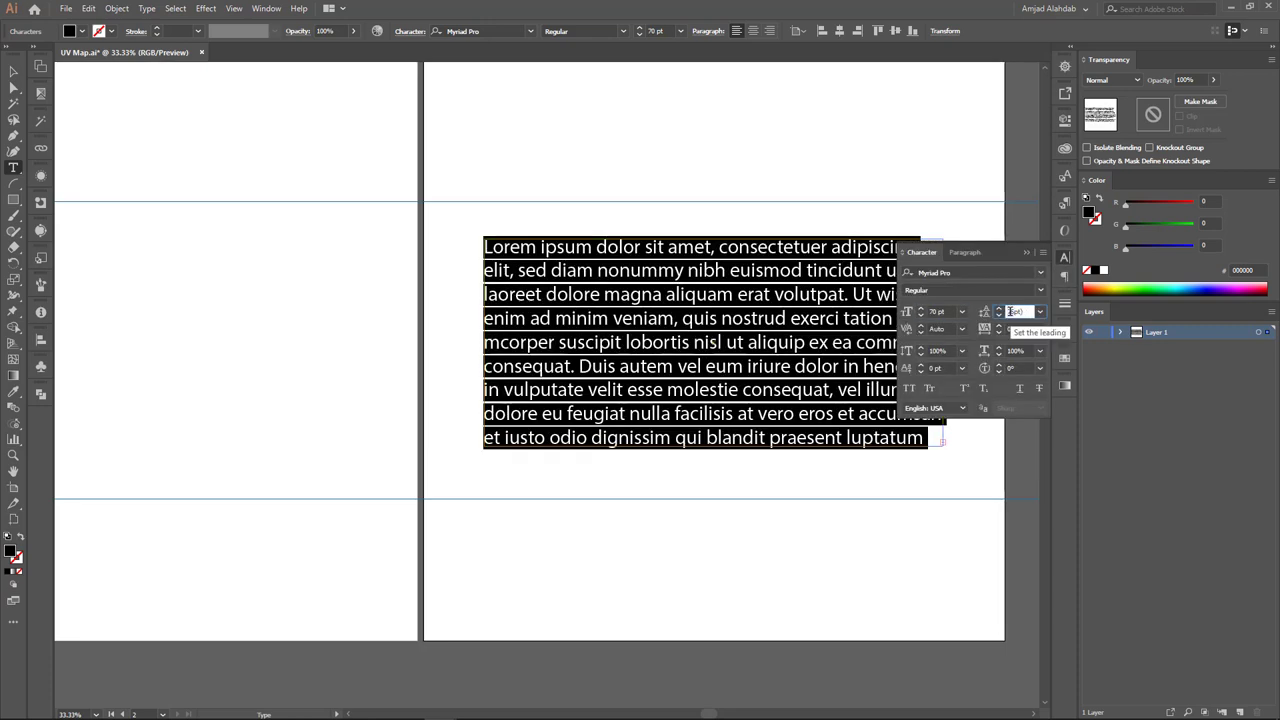
pyautogui.write('75')
pyautogui.press('Return')
pyautogui.press('Escape')
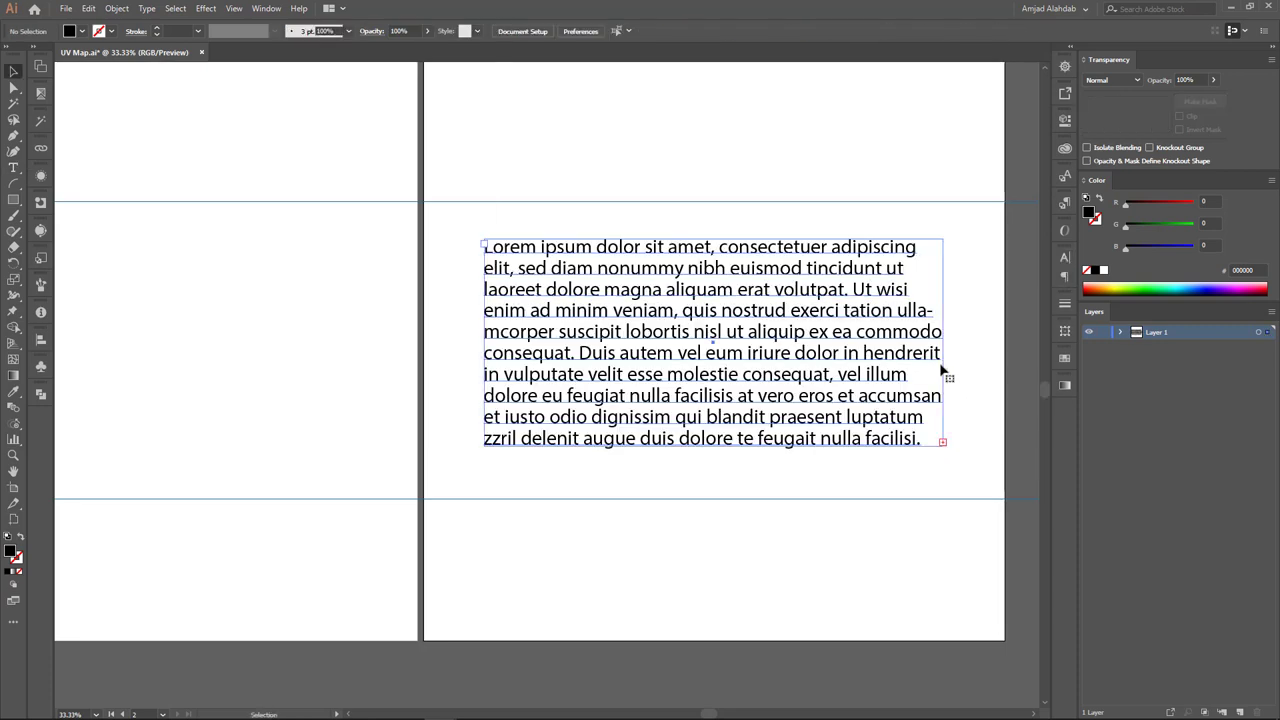
# Trim the placeholder paragraph so it ends after 'lobortis.' and nudge the frame right.
pyautogui.doubleClick(922, 401)
pyautogui.moveTo(943, 337); pyautogui.dragTo(463, 251)
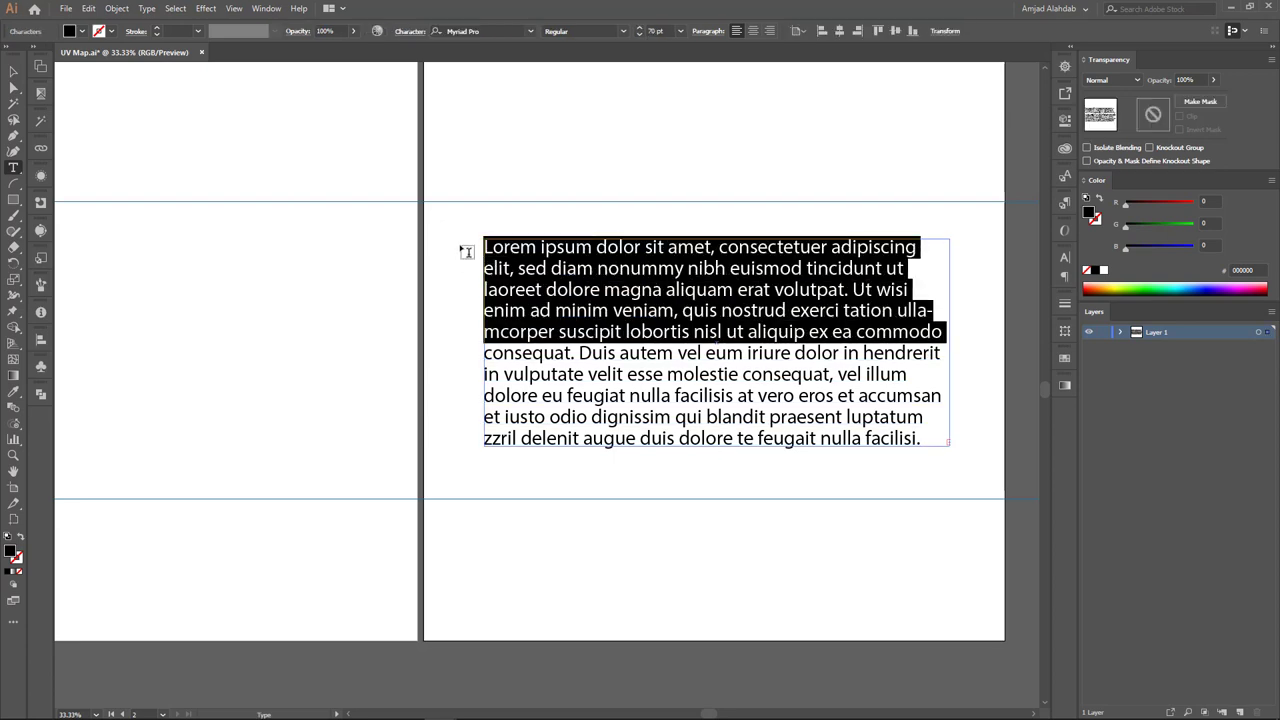
pyautogui.hotkey('ctrl', 'x')
pyautogui.hotkey('ctrl', 'End')
pyautogui.hotkey('ctrl', 'v')
pyautogui.hotkey('ctrl', 'a')
pyautogui.hotkey('ctrl', 'z')
pyautogui.moveTo(694, 331); pyautogui.dragTo(748, 346)
pyautogui.write('.')
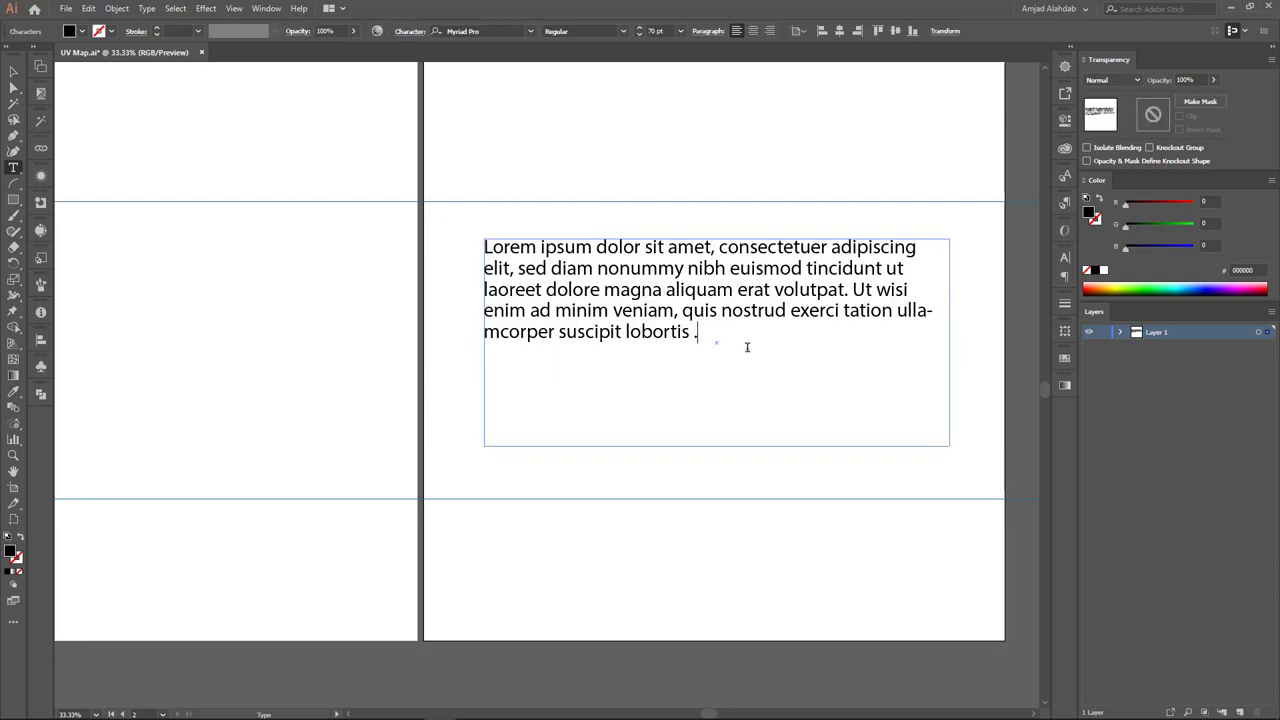
pyautogui.press('Escape')
pyautogui.moveTo(486, 337); pyautogui.dragTo(506, 337)
# Justify the paragraph, centre it on the artboard, fit the frame and increase its leading.
pyautogui.click(1064, 276)
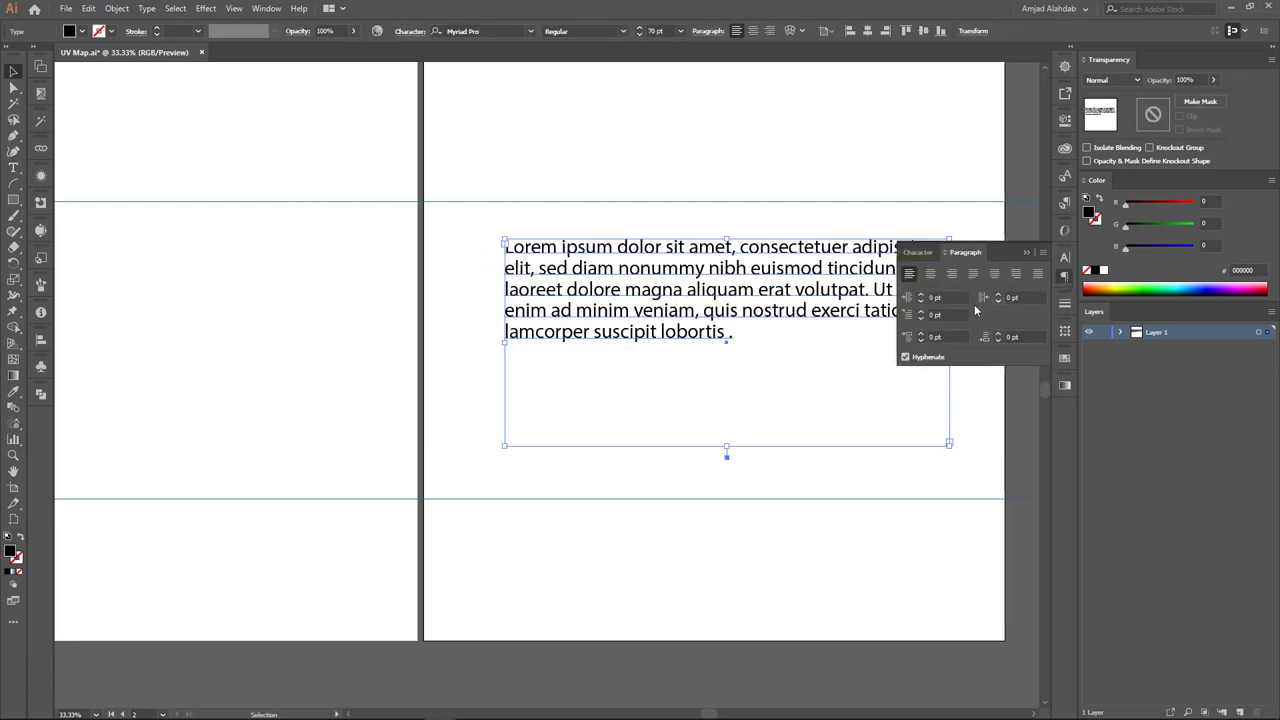
pyautogui.click(974, 276)
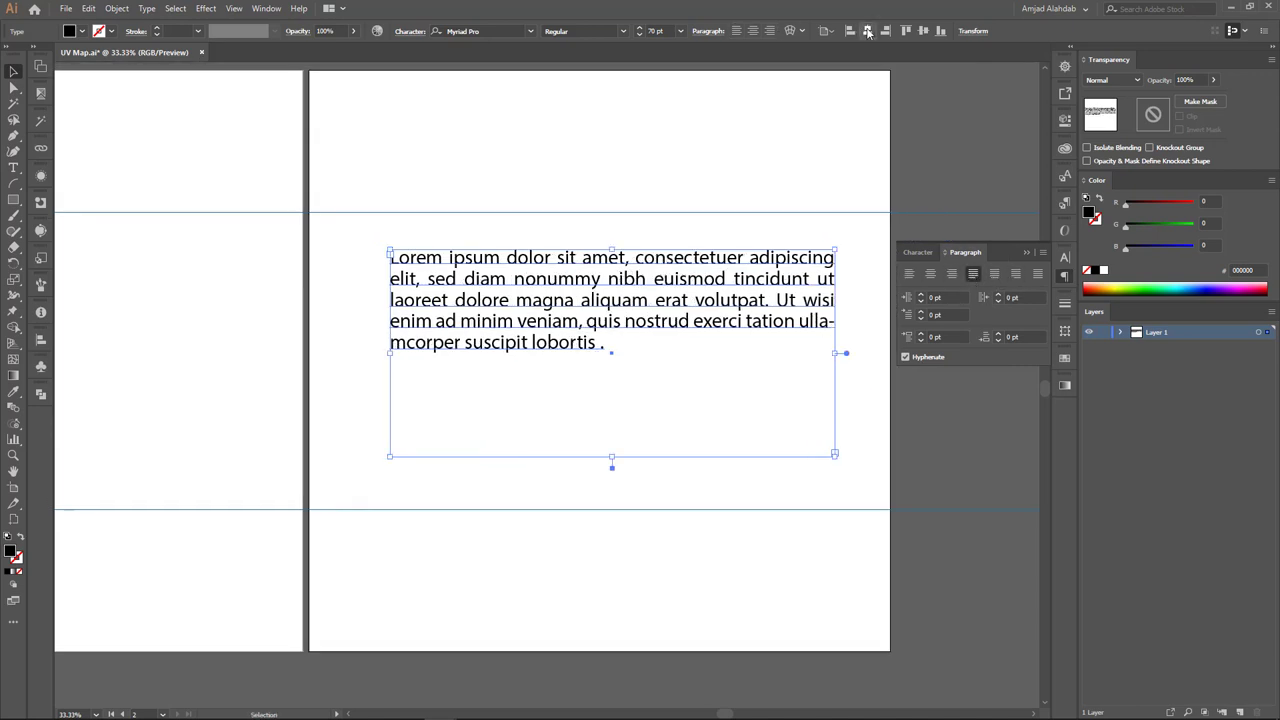
pyautogui.click(868, 31)
pyautogui.doubleClick(599, 467)
pyautogui.click(918, 252)
pyautogui.click(999, 309)
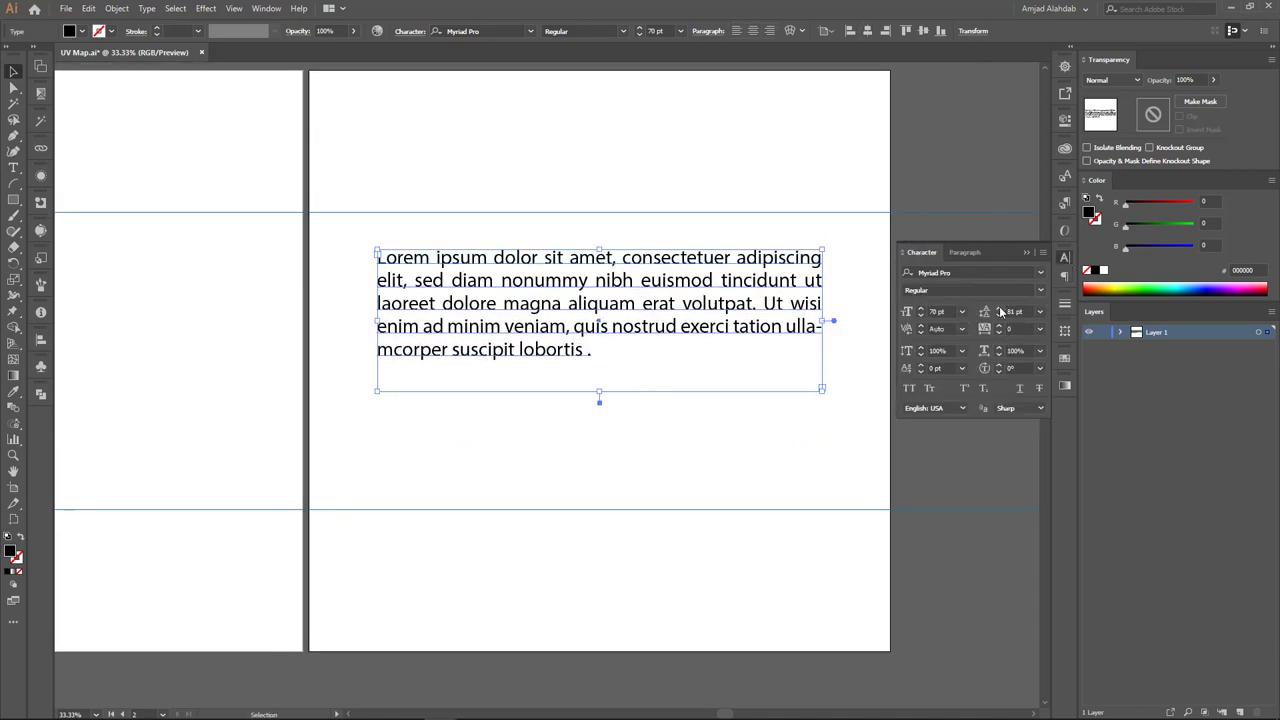
pyautogui.moveTo(583, 354); pyautogui.dragTo(575, 357)
# Add a smaller text block below the paragraph at 35 pt with 40 pt leading.
pyautogui.press('t')
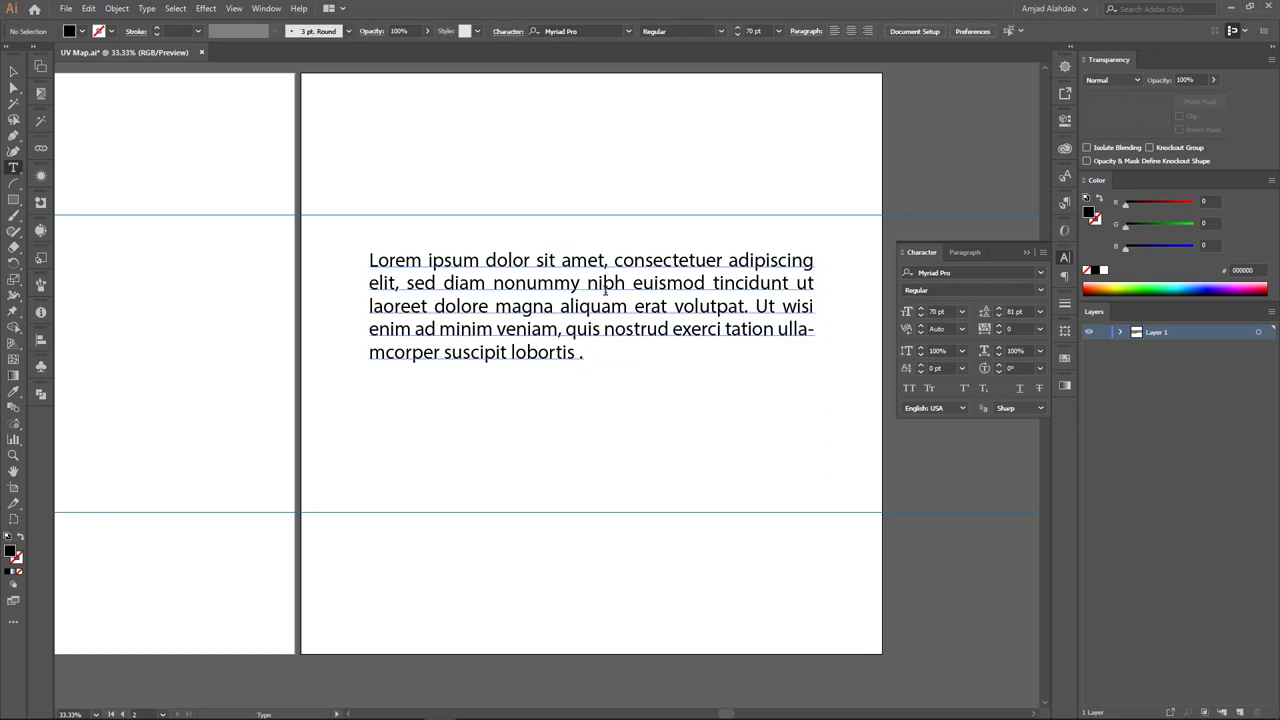
pyautogui.moveTo(370, 260); pyautogui.dragTo(612, 283)
pyautogui.keyDown('ctrl'); pyautogui.click(409, 378); pyautogui.keyUp('ctrl')
pyautogui.moveTo(375, 409); pyautogui.dragTo(542, 472)
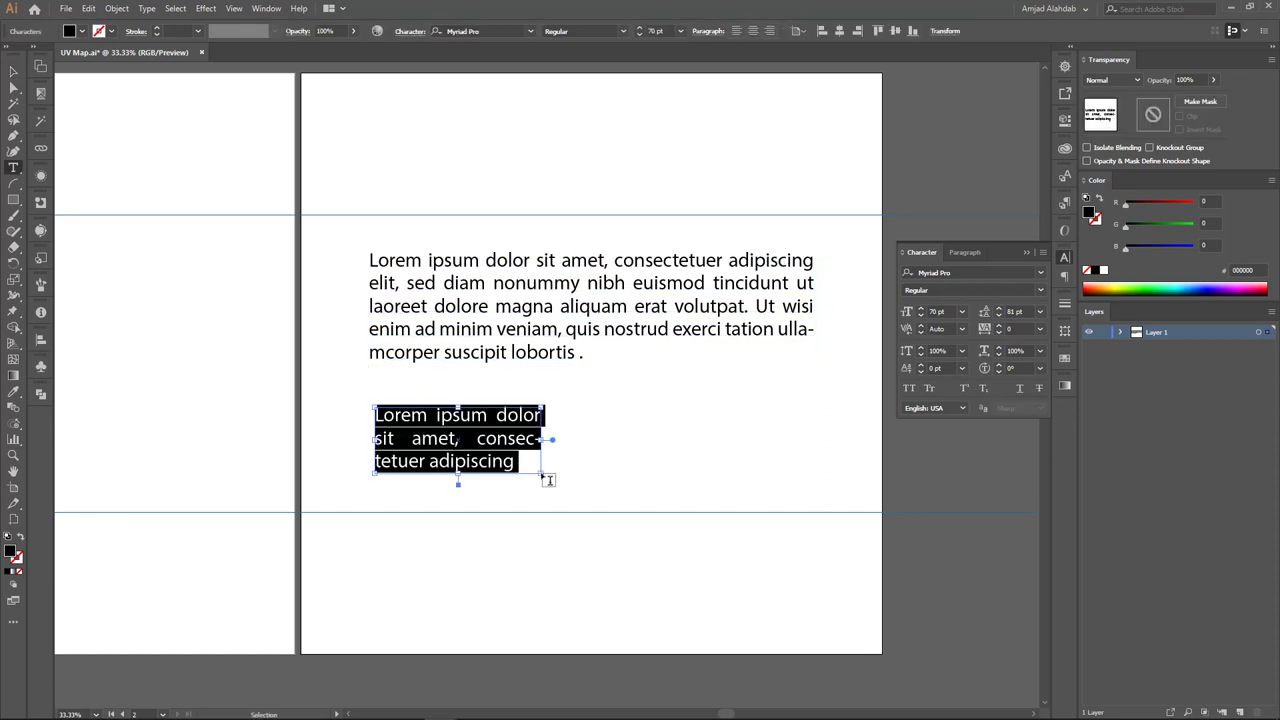
pyautogui.click(498, 463)
pyautogui.hotkey('ctrl', 'a')
pyautogui.write('35')
pyautogui.press('Return')
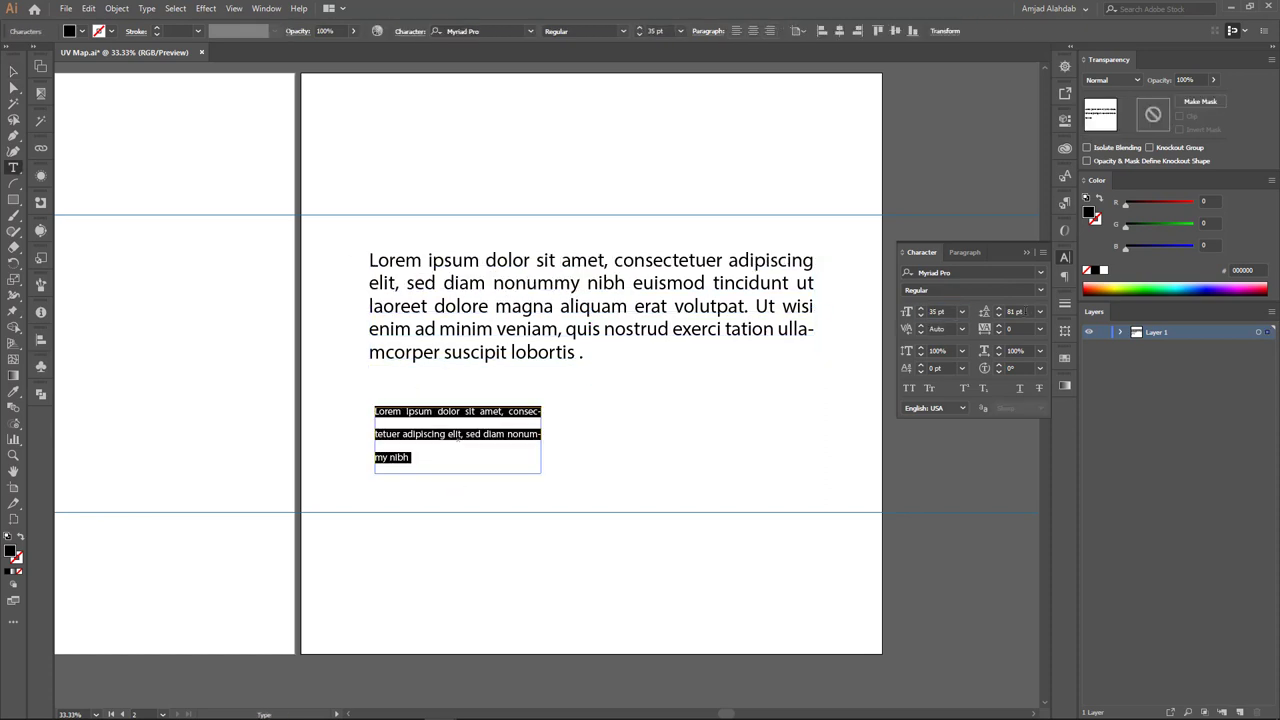
pyautogui.write('40')
pyautogui.press('Return')
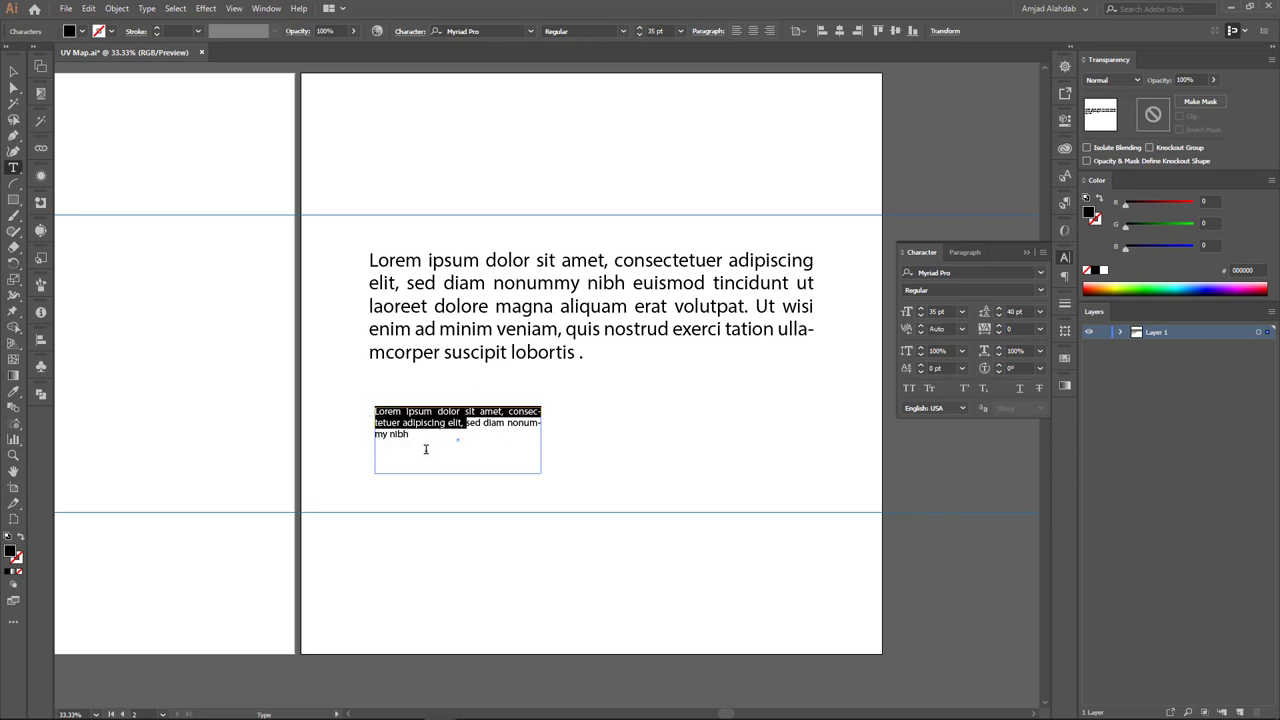
pyautogui.press('Escape')
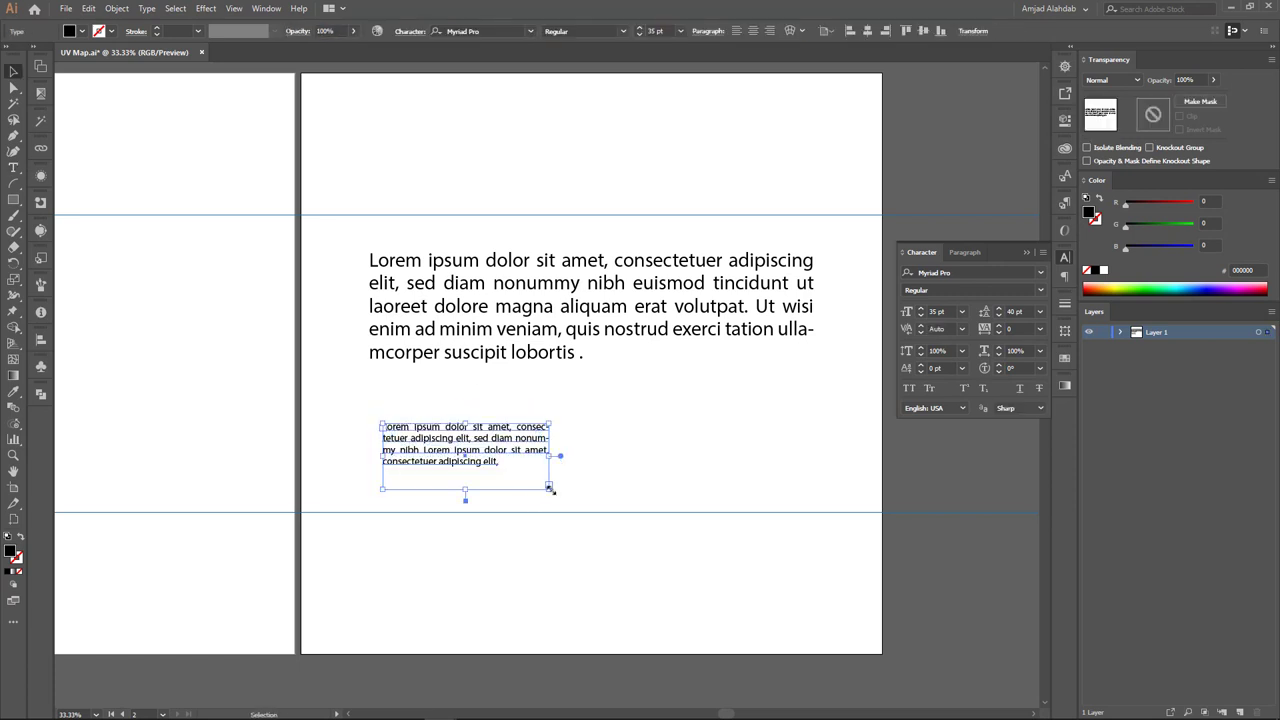
pyautogui.moveTo(477, 436); pyautogui.dragTo(485, 452)
# Draw a small black star to the left of the small text block.
pyautogui.hotkey('ctrl', '+')
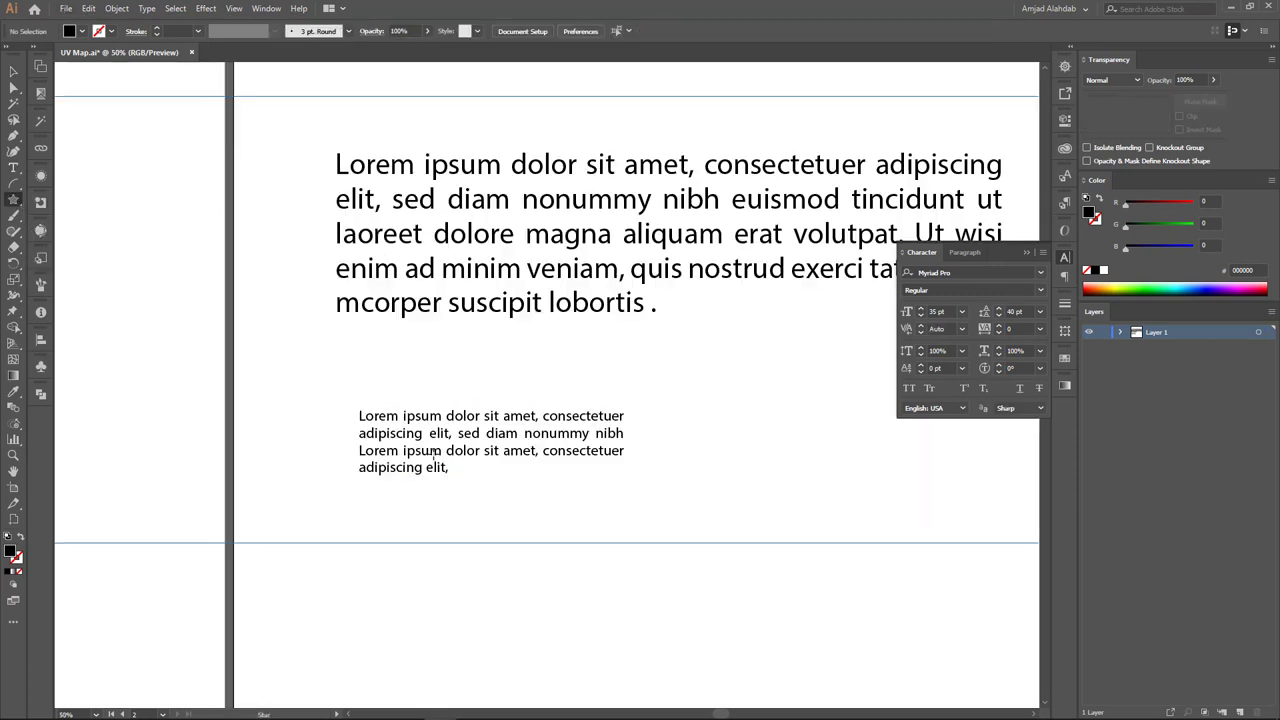
pyautogui.moveTo(307, 435); pyautogui.dragTo(318, 452)
pyautogui.press('v')
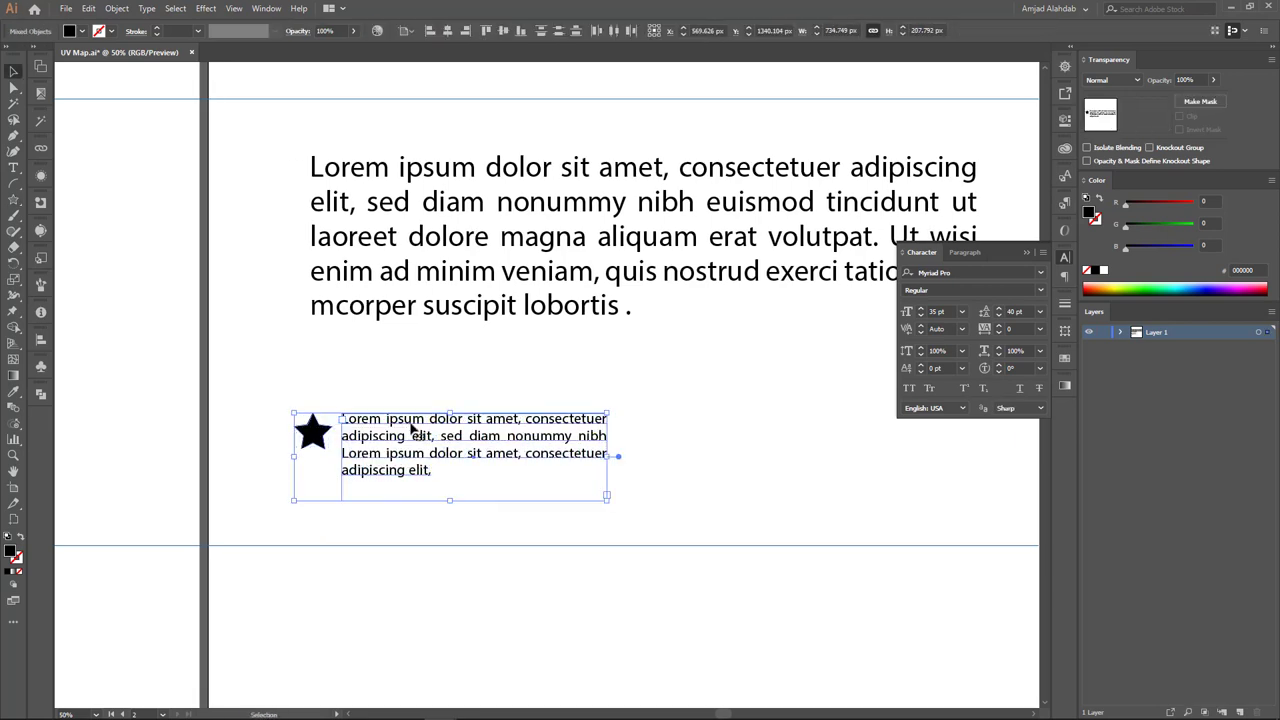
pyautogui.moveTo(414, 440); pyautogui.dragTo(434, 440)
pyautogui.click(657, 414)
pyautogui.hscroll(3, 558, 399)
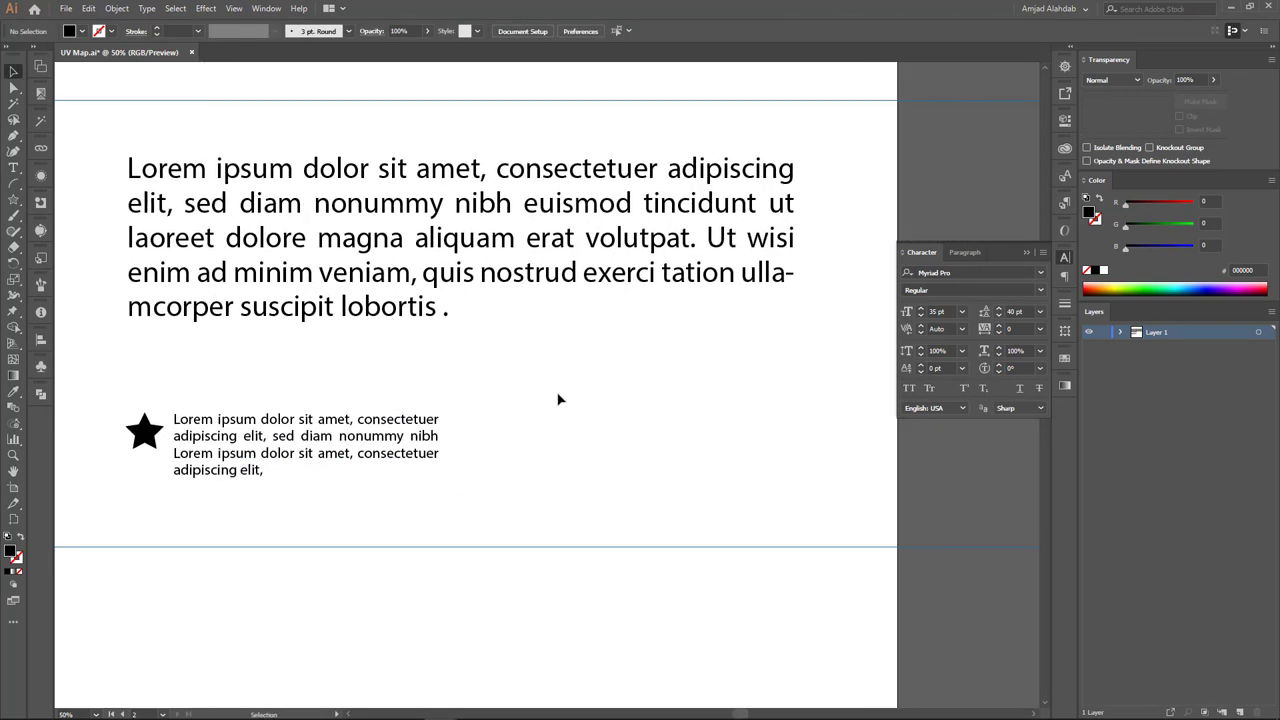
# Draw the first vertical barcode bar with the Line Segment tool and place a copy beside it.
pyautogui.click(13, 199)
pyautogui.click(1064, 304)
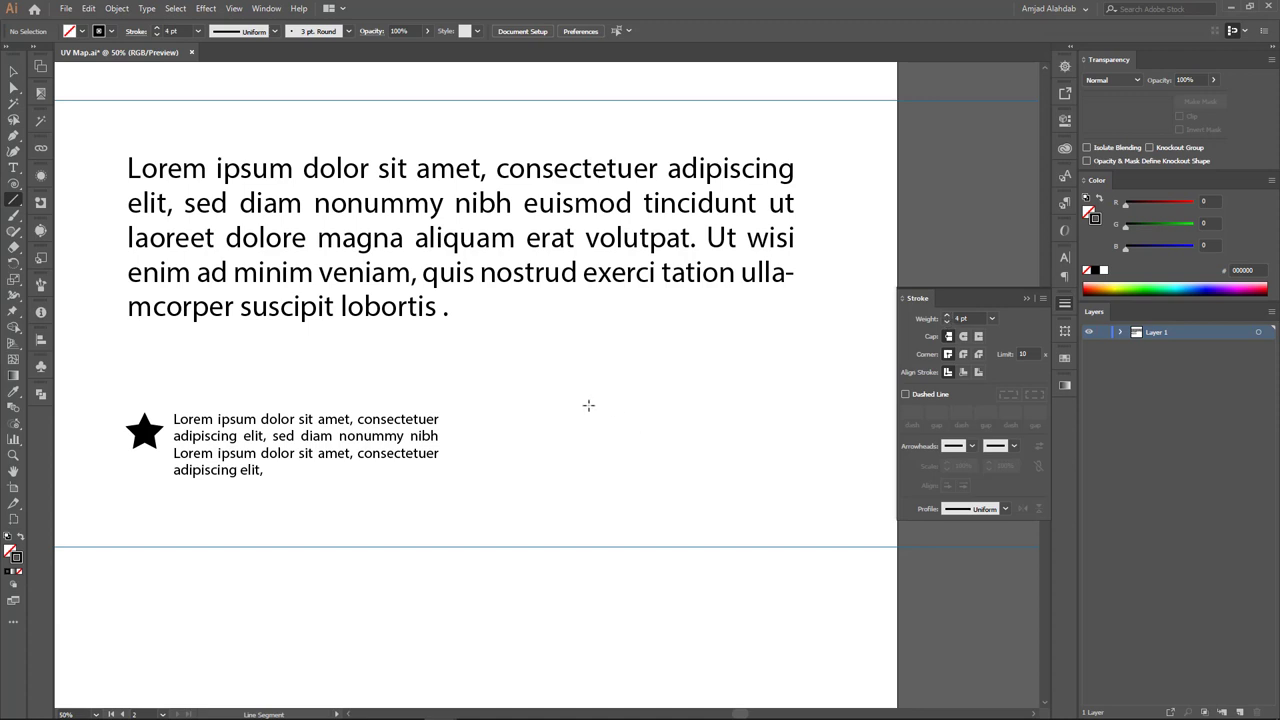
pyautogui.moveTo(588, 405); pyautogui.dragTo(588, 488)
pyautogui.hotkey('ctrl', '+')
pyautogui.press('v')
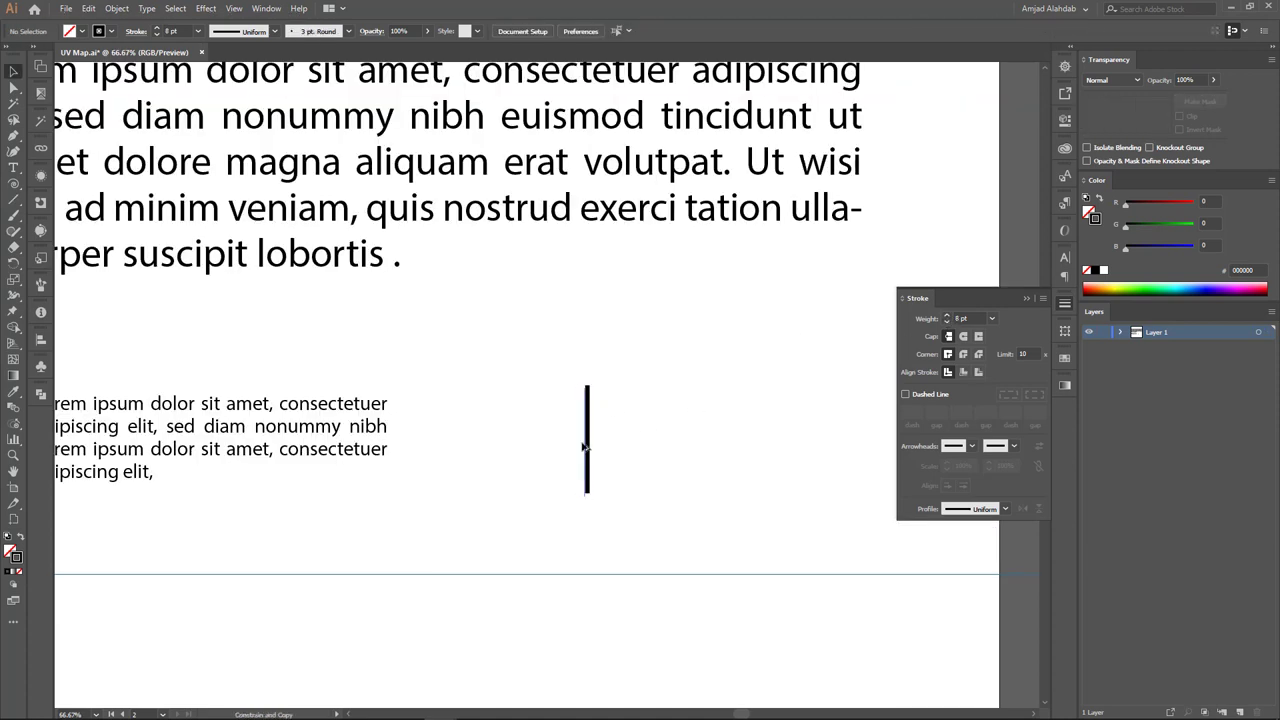
pyautogui.moveTo(588, 440)
pyautogui.keyDown('alt'); pyautogui.mouseDown()
pyautogui.moveTo(576, 440)
pyautogui.moveTo(665, 455)
pyautogui.mouseUp(); pyautogui.keyUp('alt')
pyautogui.click(591, 451)
# Duplicate further bars to fill out the barcode's right side.
pyautogui.press('a')
pyautogui.press('v')
pyautogui.click(659, 436)
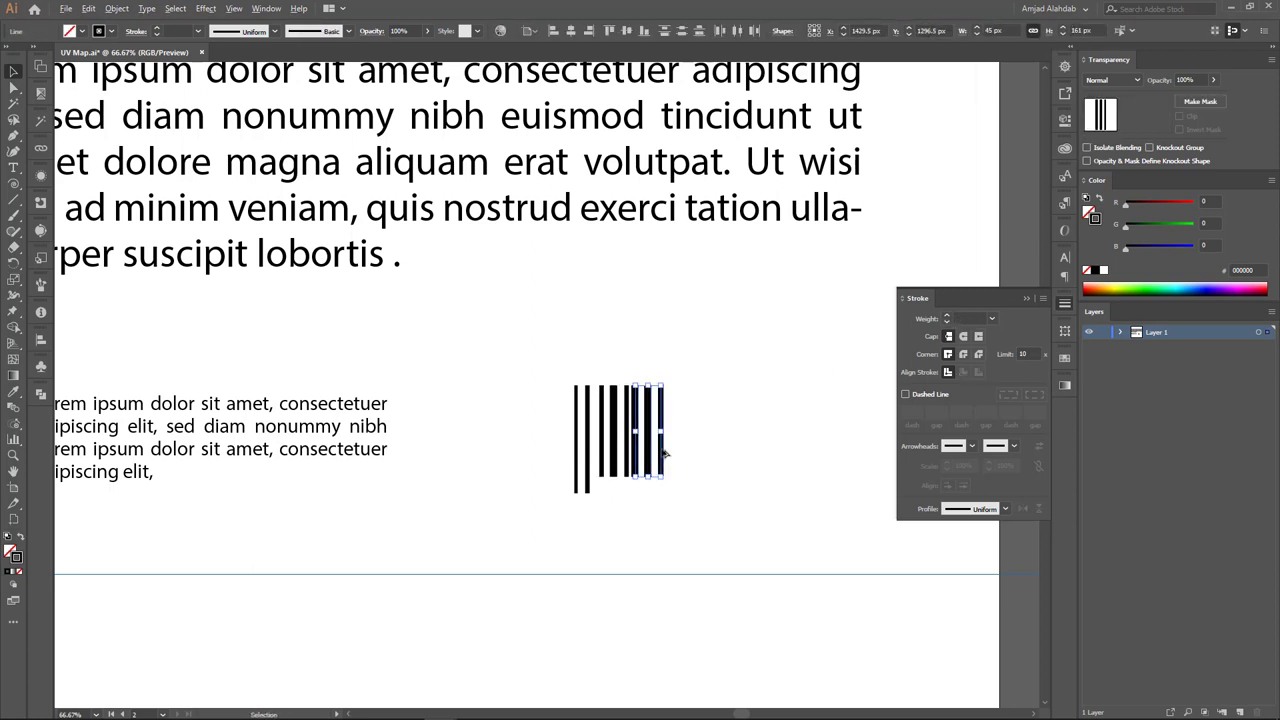
pyautogui.hotkey('ctrl', '-')
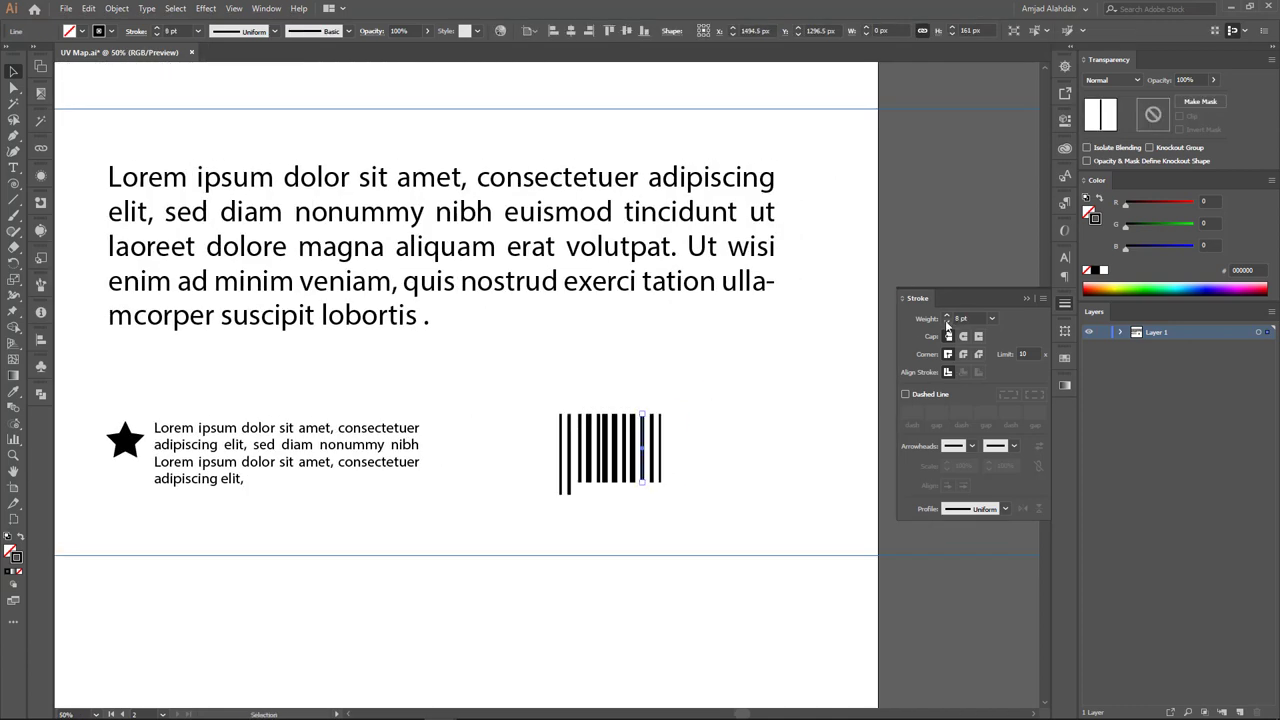
pyautogui.keyDown('alt'); pyautogui.moveTo(680, 451); pyautogui.dragTo(740, 478); pyautogui.keyUp('alt')
pyautogui.click(690, 478)
pyautogui.press('t')
pyautogui.click(643, 507)
pyautogui.write('123456789')
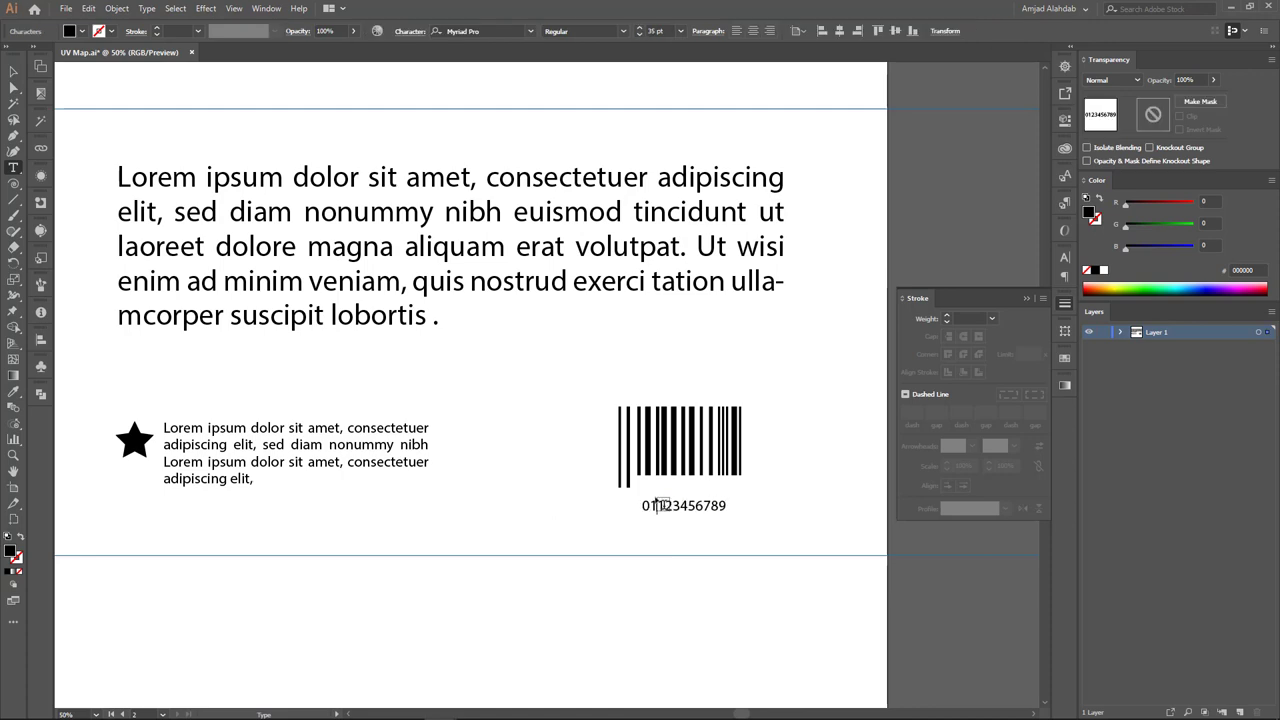
pyautogui.hotkey('ctrl', 'a')
pyautogui.hotkey('ctrl', 'shift', '.')
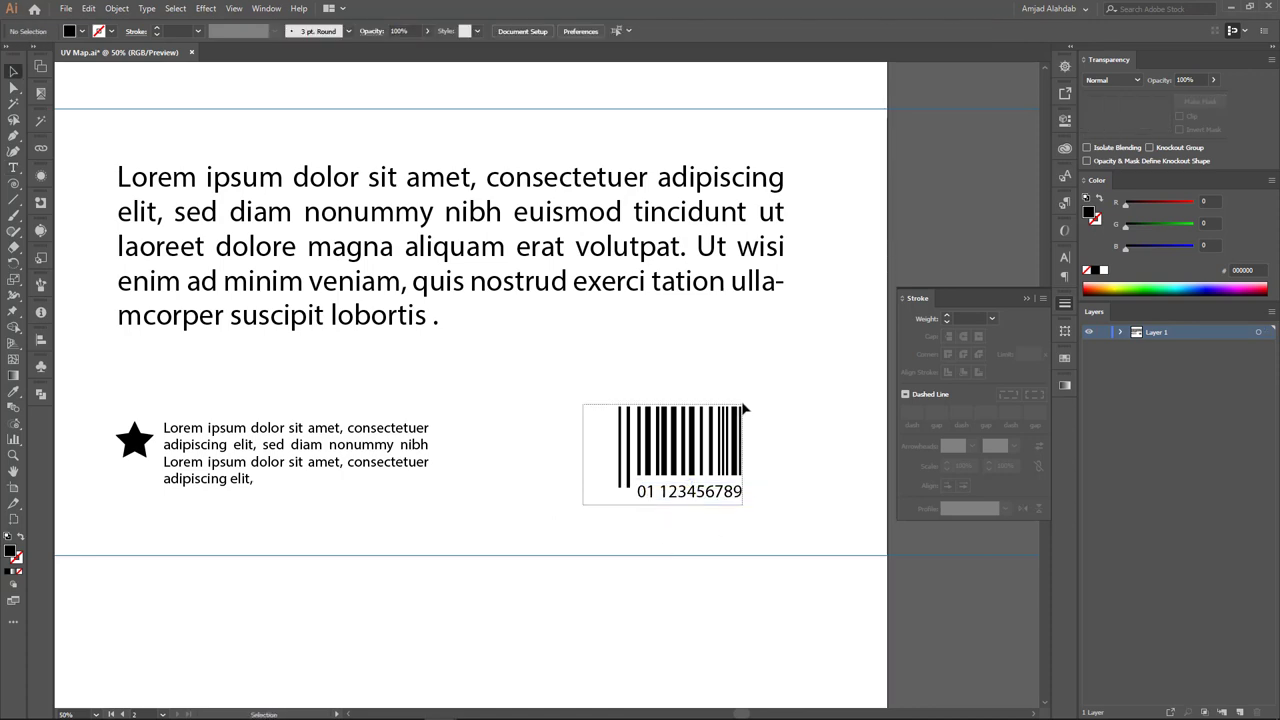
pyautogui.press('Escape')
pyautogui.click(684, 483)
# Centre all the label artwork horizontally and vertically on the artboard.
pyautogui.hotkey('ctrl', '-')
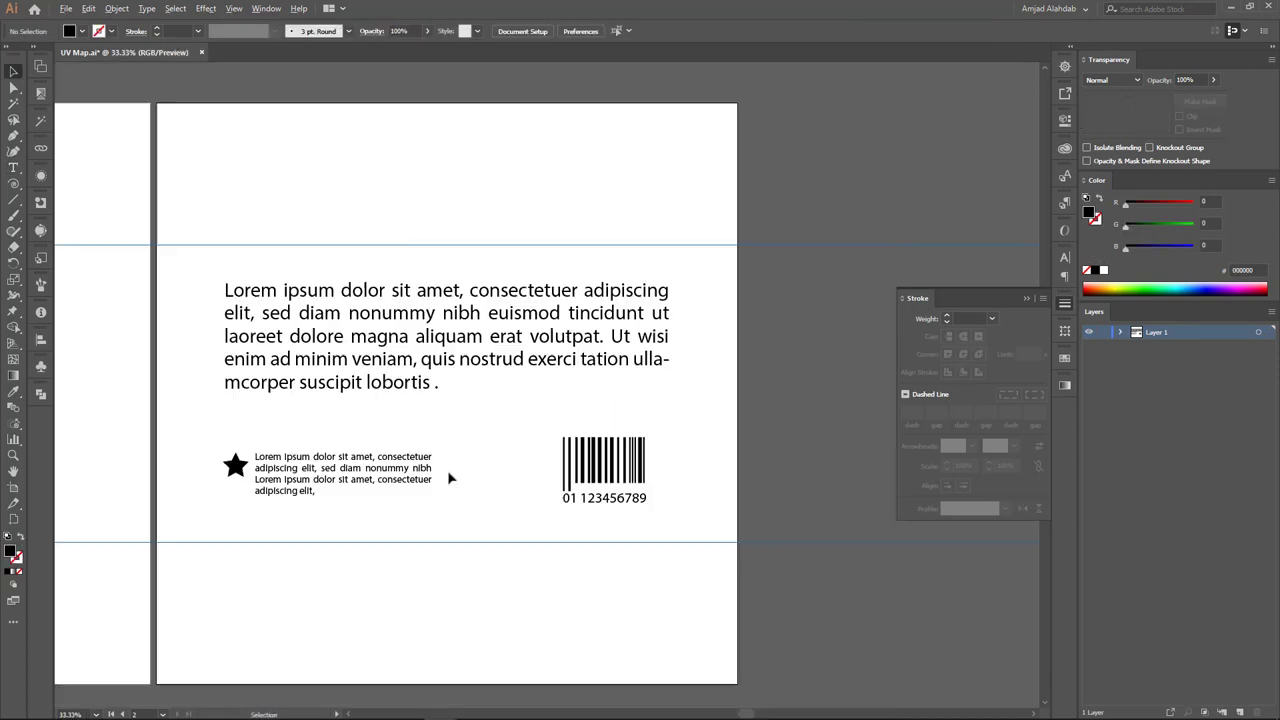
pyautogui.hotkey('ctrl', '-')
pyautogui.hotkey('ctrl', 'a')
pyautogui.click(447, 30)
pyautogui.click(503, 30)
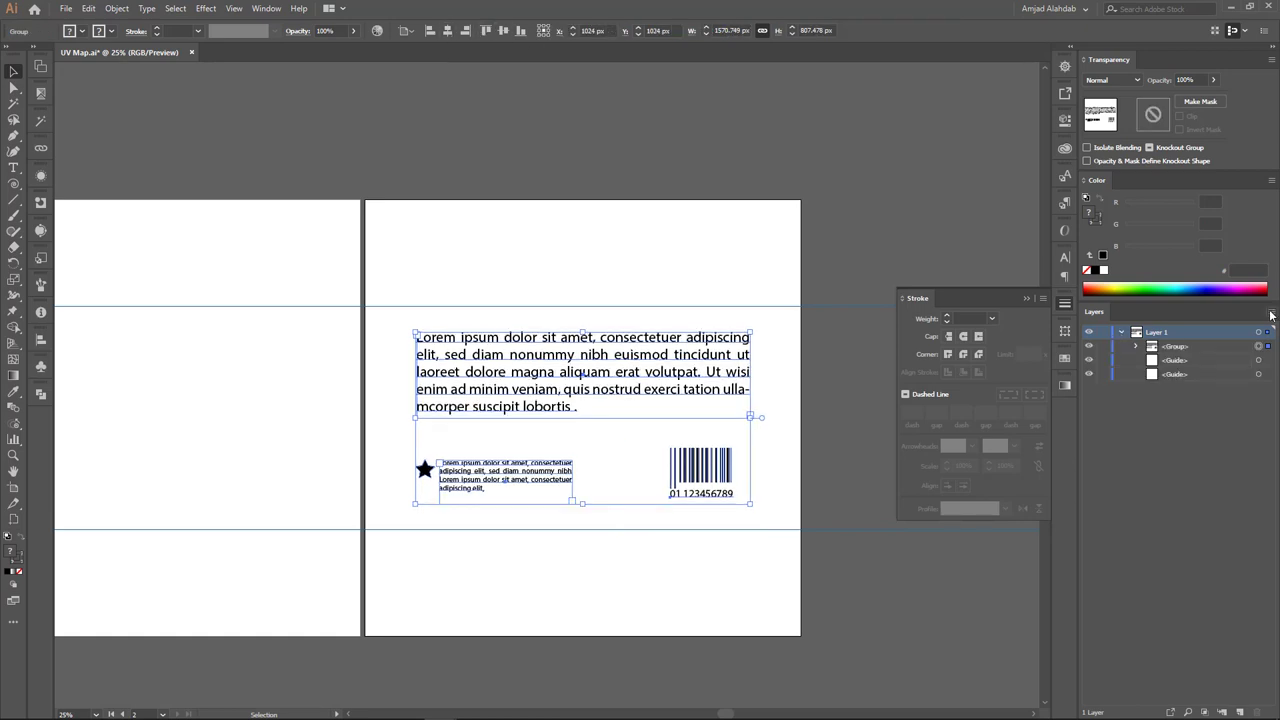
pyautogui.hscroll(-3, 893, 576)
pyautogui.click(600, 480)
# Draw a 115 px black circle on the empty left artboard.
pyautogui.press('z')
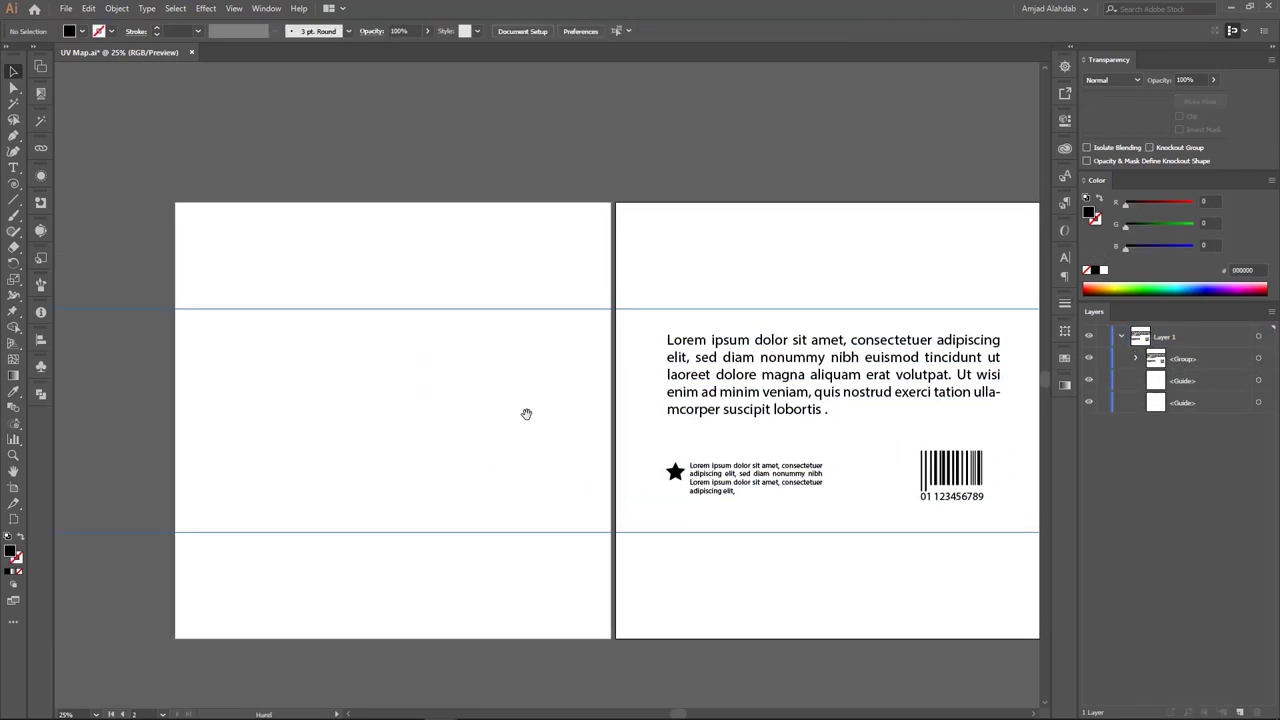
pyautogui.click(390, 418)
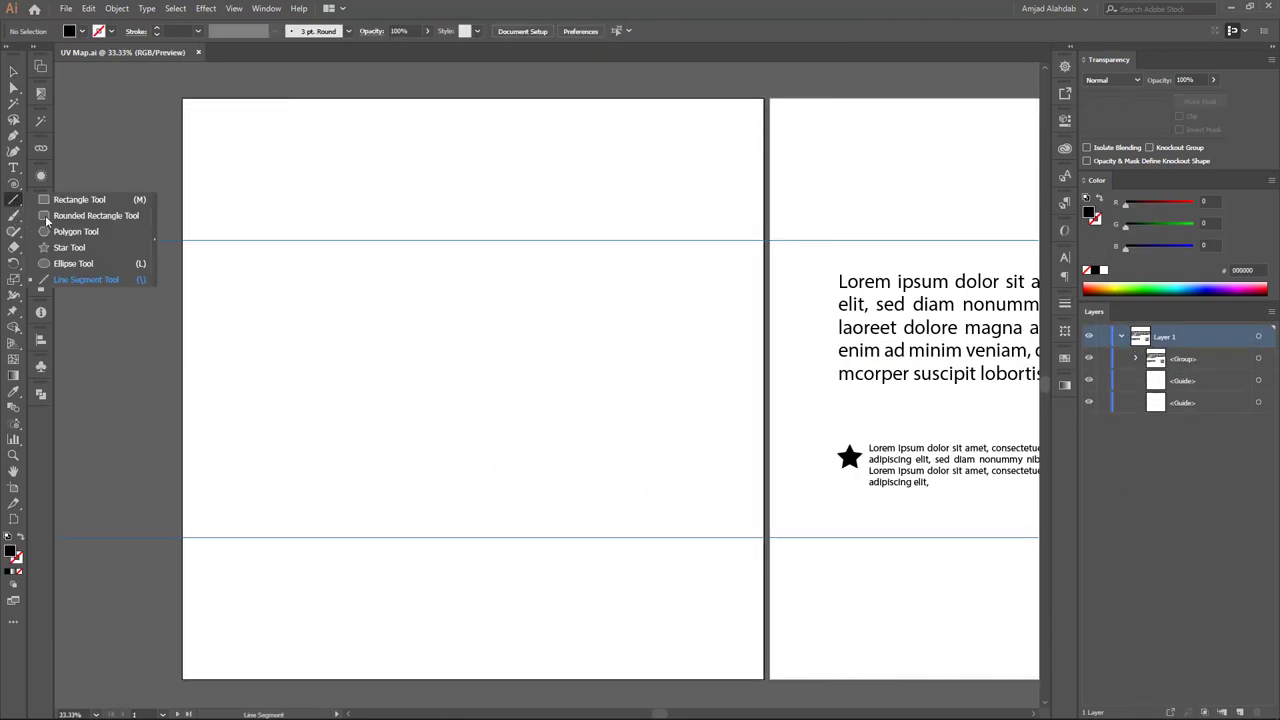
pyautogui.moveTo(14, 203); pyautogui.dragTo(85, 228)
pyautogui.click(361, 334)
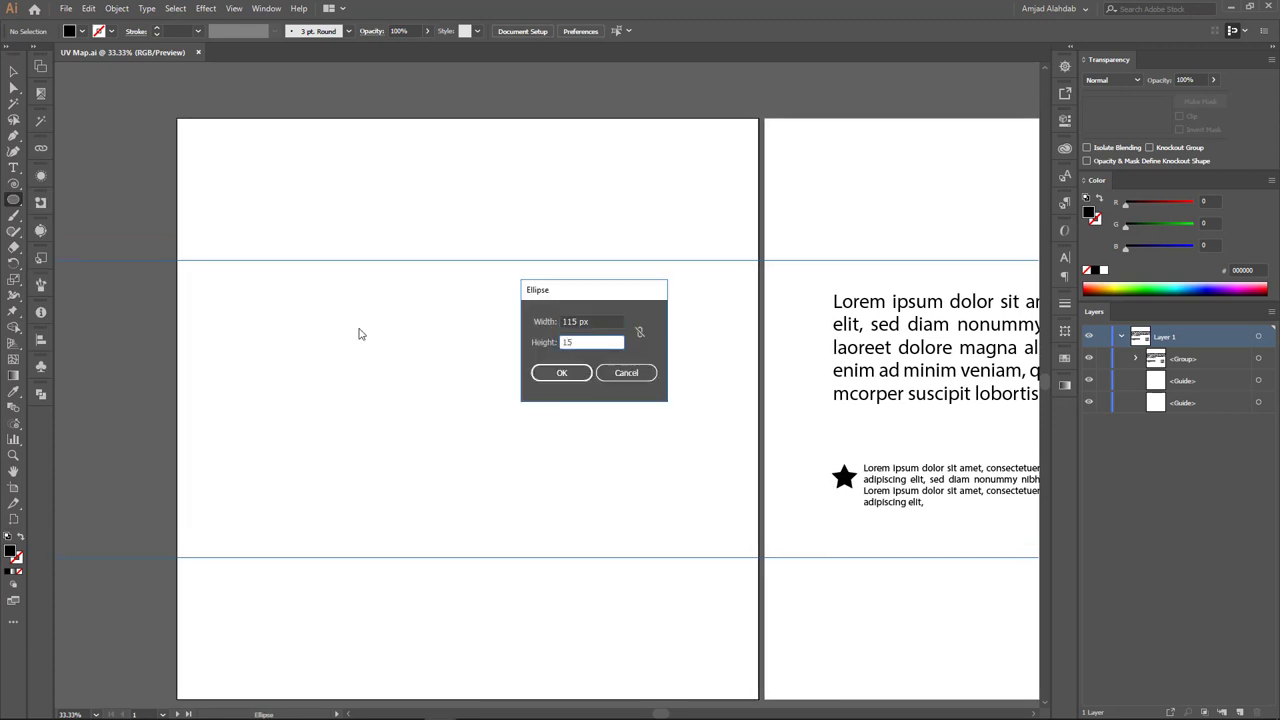
pyautogui.write('5')
pyautogui.press('Return')
# Copy the circle to its right and swap fill and stroke to make a white ring.
pyautogui.hotkey('ctrl', '+')
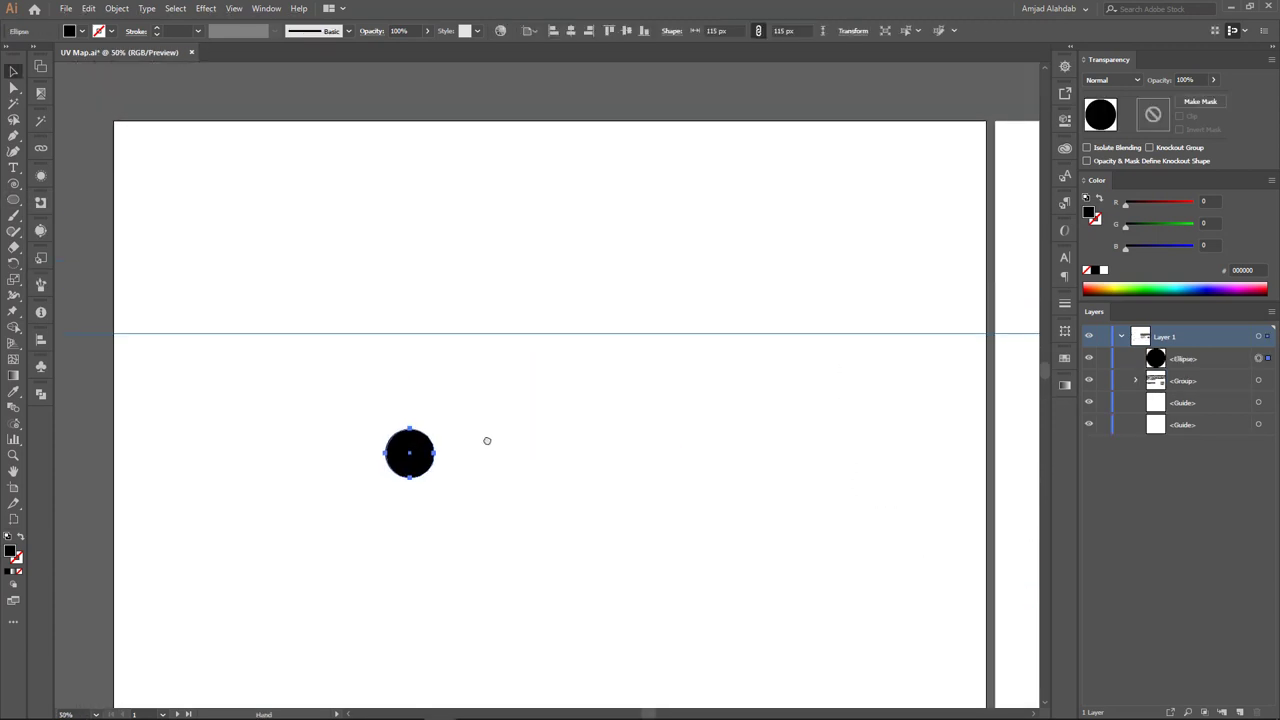
pyautogui.moveTo(418, 480)
pyautogui.keyDown('alt'); pyautogui.mouseDown()
pyautogui.moveTo(481, 480)
pyautogui.moveTo(434, 478)
pyautogui.mouseUp(); pyautogui.keyUp('alt')
pyautogui.click(1101, 200)
pyautogui.click(549, 486)
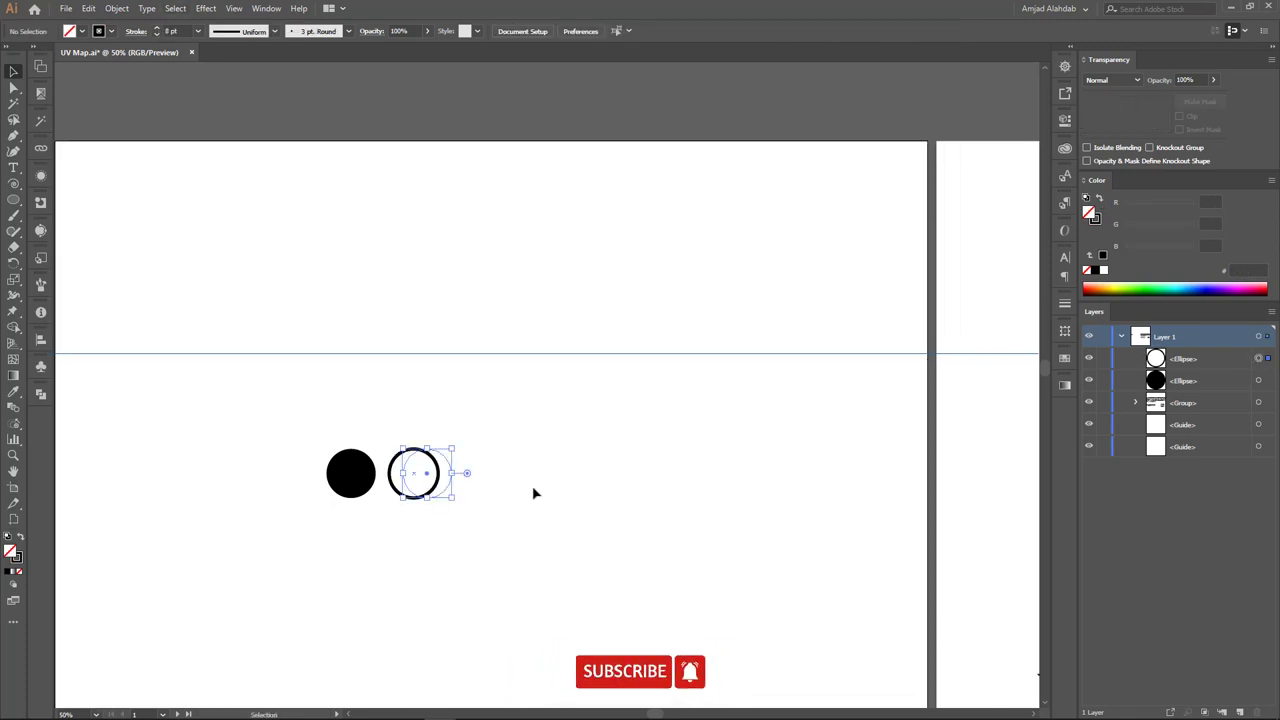
pyautogui.moveTo(14, 199); pyautogui.dragTo(90, 266)
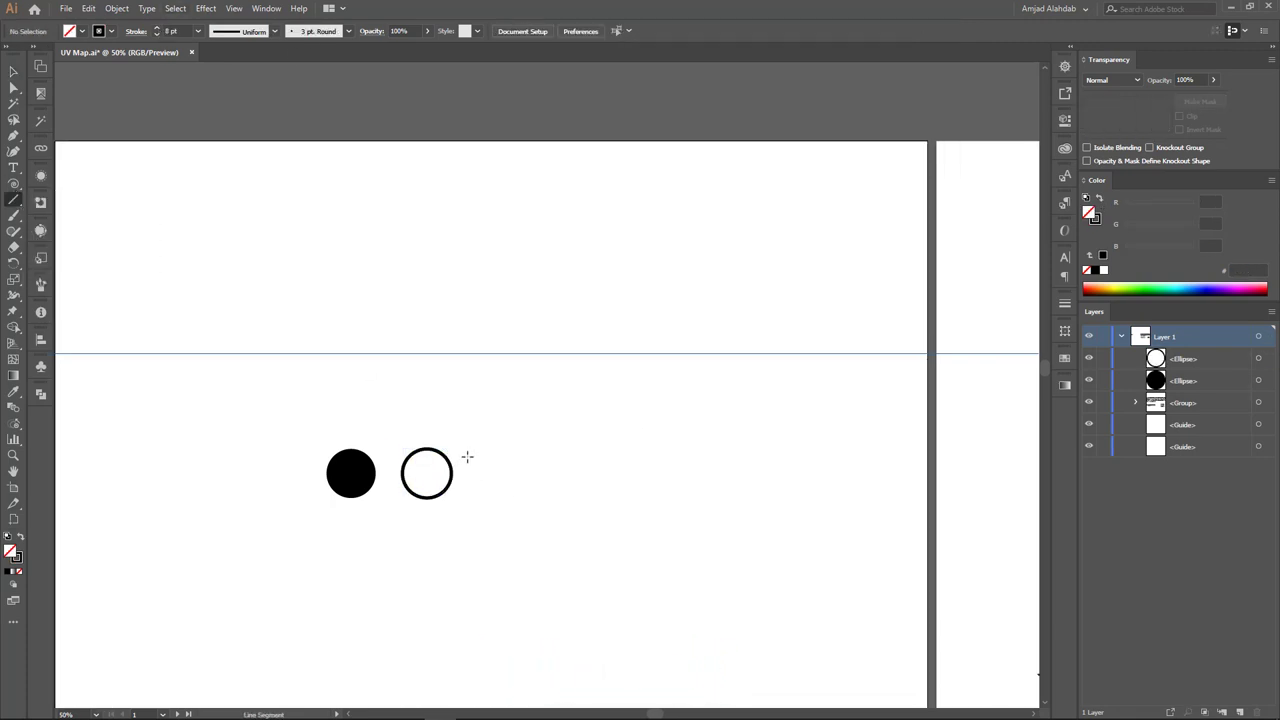
# Draw a short vertical line with round end caps right of the circles.
pyautogui.moveTo(520, 433)
pyautogui.mouseDown()
pyautogui.moveTo(520, 474)
pyautogui.moveTo(530, 455)
pyautogui.mouseUp()
pyautogui.press('v')
pyautogui.click(1064, 302)
pyautogui.click(962, 341)
pyautogui.click(538, 458)
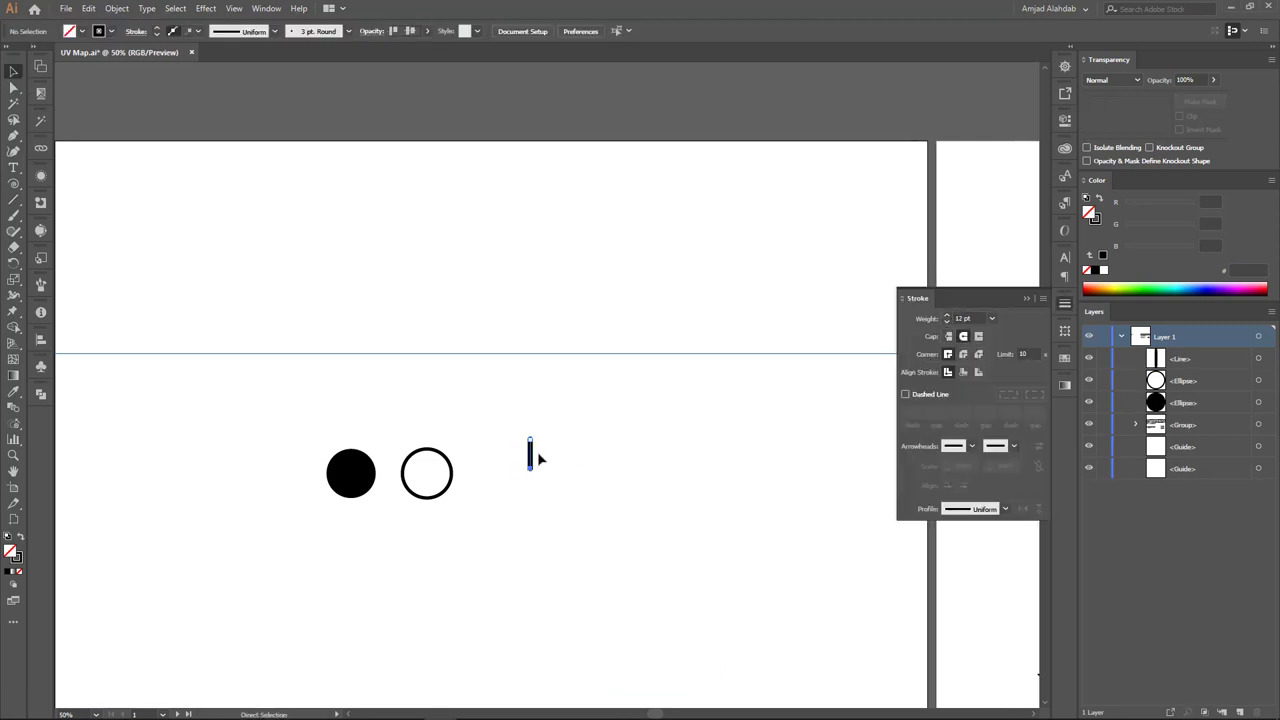
# Copy and rotate the line repeatedly to form an eight-spoke asterisk.
pyautogui.keyDown('alt'); pyautogui.keyDown('shift'); pyautogui.moveTo(533, 508); pyautogui.dragTo(591, 447); pyautogui.keyUp('shift'); pyautogui.keyUp('alt')
pyautogui.press('r')
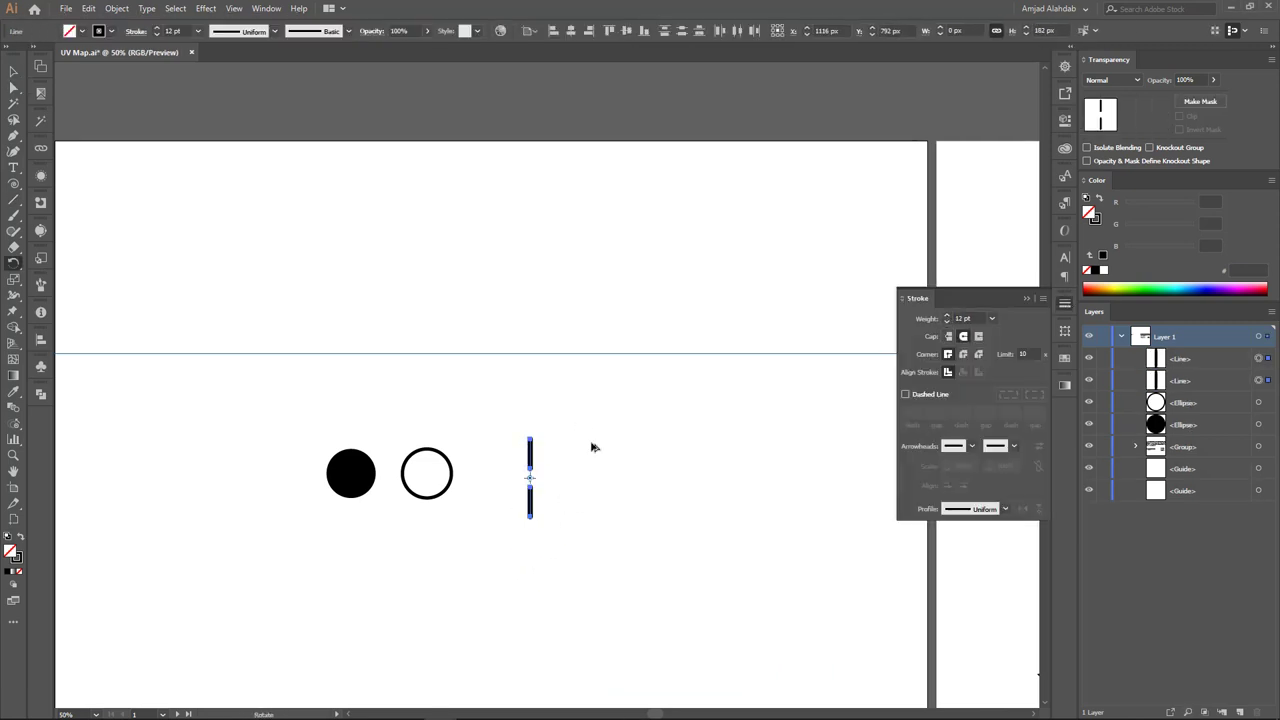
pyautogui.keyDown('alt'); pyautogui.keyDown('shift'); pyautogui.moveTo(620, 499); pyautogui.dragTo(620, 526); pyautogui.keyUp('shift'); pyautogui.keyUp('alt')
pyautogui.hotkey('ctrl', 'd')
pyautogui.hotkey('ctrl', 'd')
pyautogui.hotkey('ctrl', 'shift', 'a')
pyautogui.keyDown('alt'); pyautogui.scroll(5, 580, 449); pyautogui.keyUp('alt')
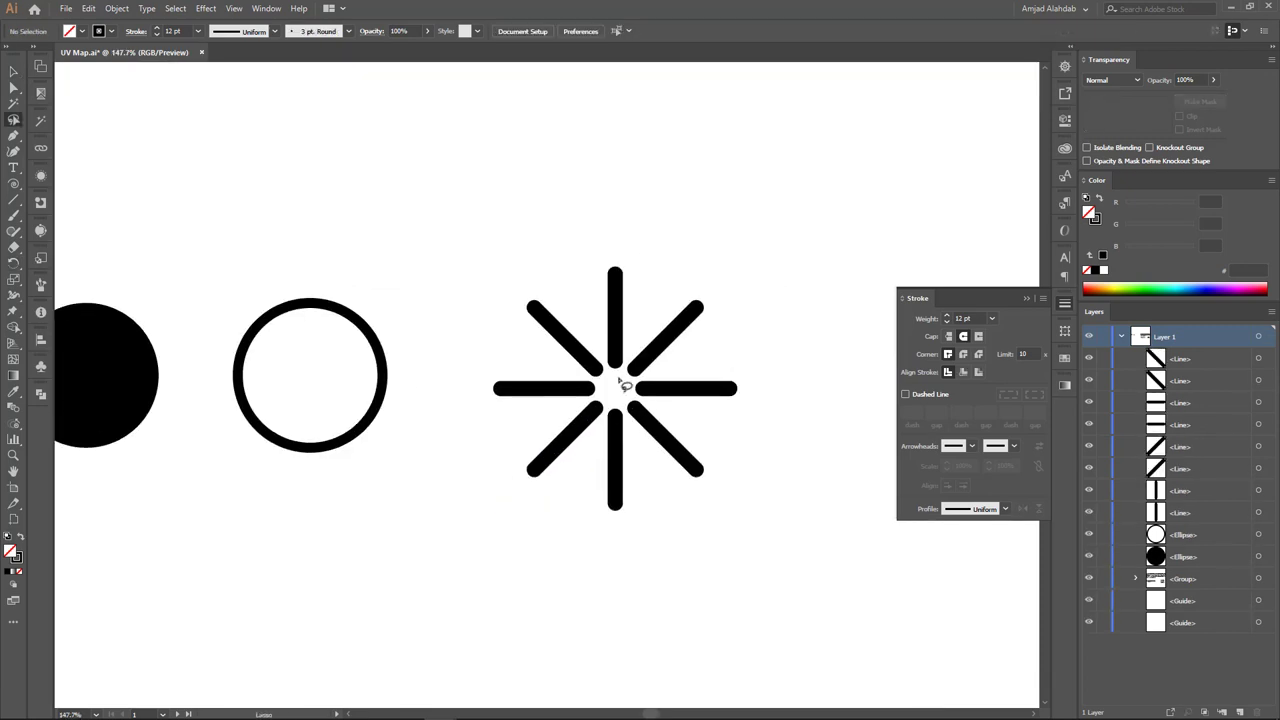
# Select all the asterisk's lines and group them into one object.
pyautogui.moveTo(621, 346); pyautogui.dragTo(592, 346)
pyautogui.click(1063, 308)
pyautogui.press('v')
pyautogui.hotkey('ctrl', '0')
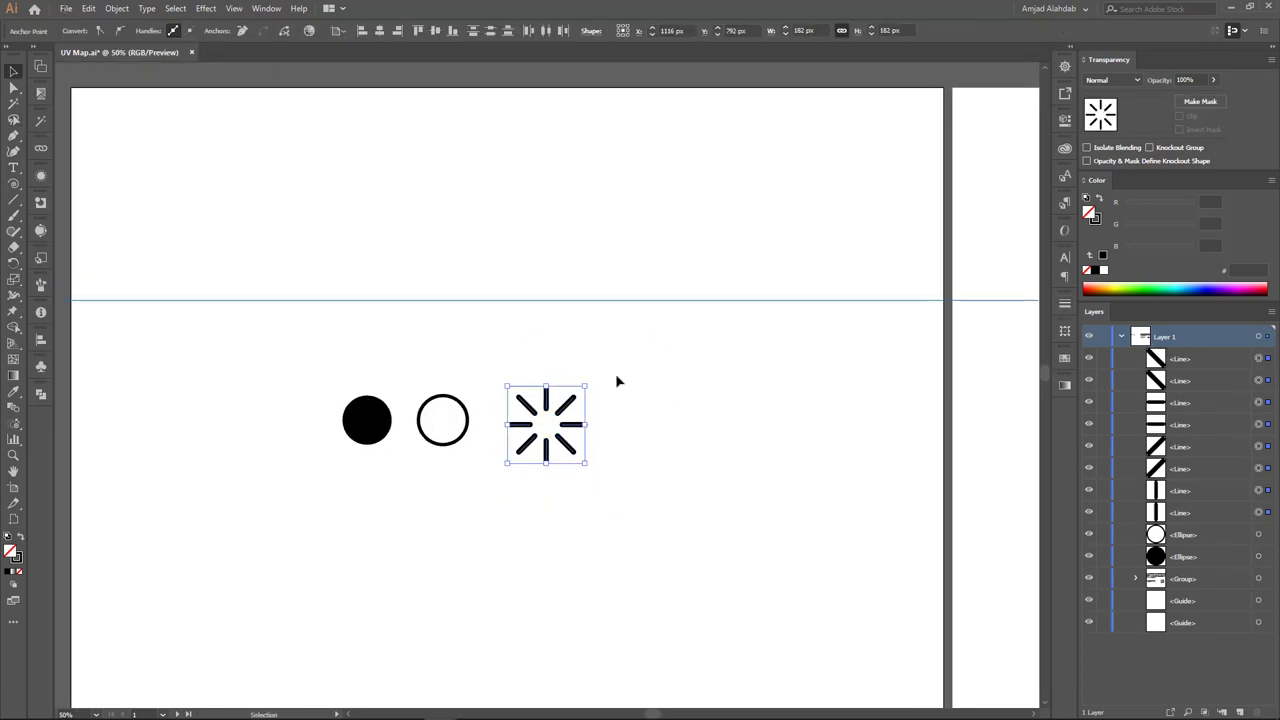
pyautogui.click(1063, 304)
pyautogui.rightClick(562, 402)
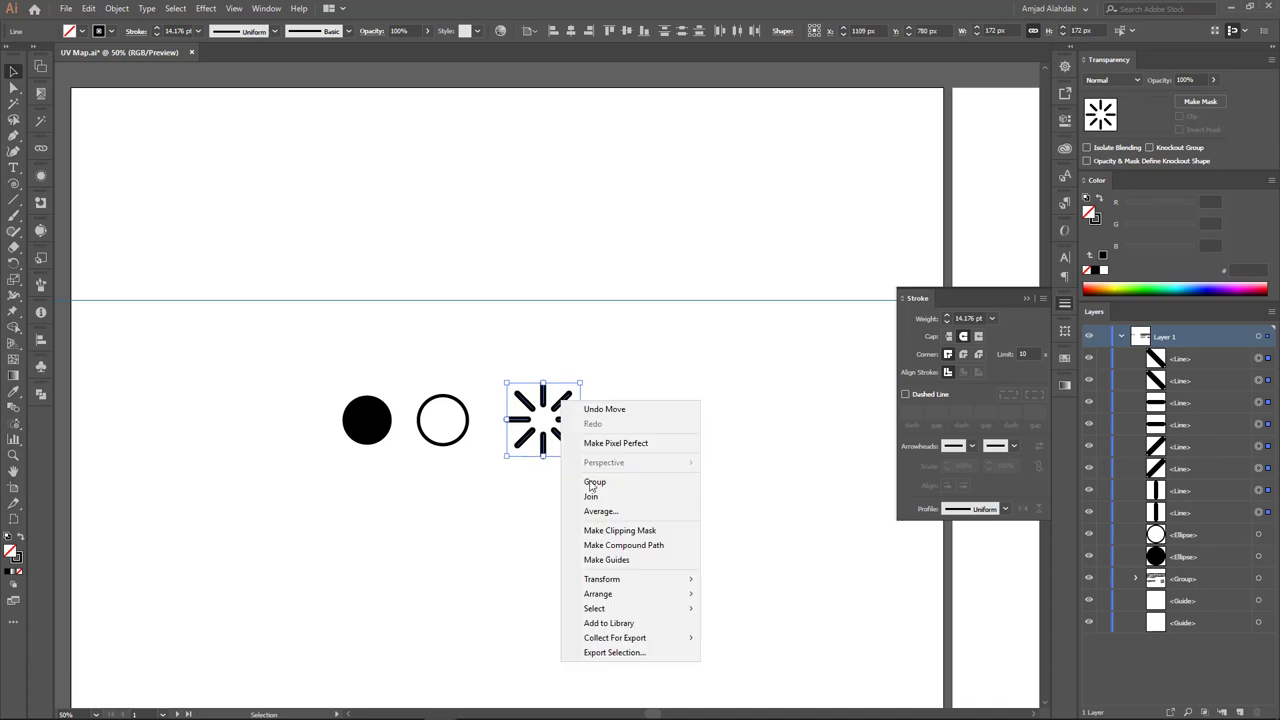
pyautogui.click(543, 474)
pyautogui.click(646, 469)
# Save the black dot, white ring and asterisk as symbols, then delete the originals.
pyautogui.click(41, 366)
pyautogui.moveTo(380, 413); pyautogui.dragTo(131, 449)
pyautogui.click(580, 435)
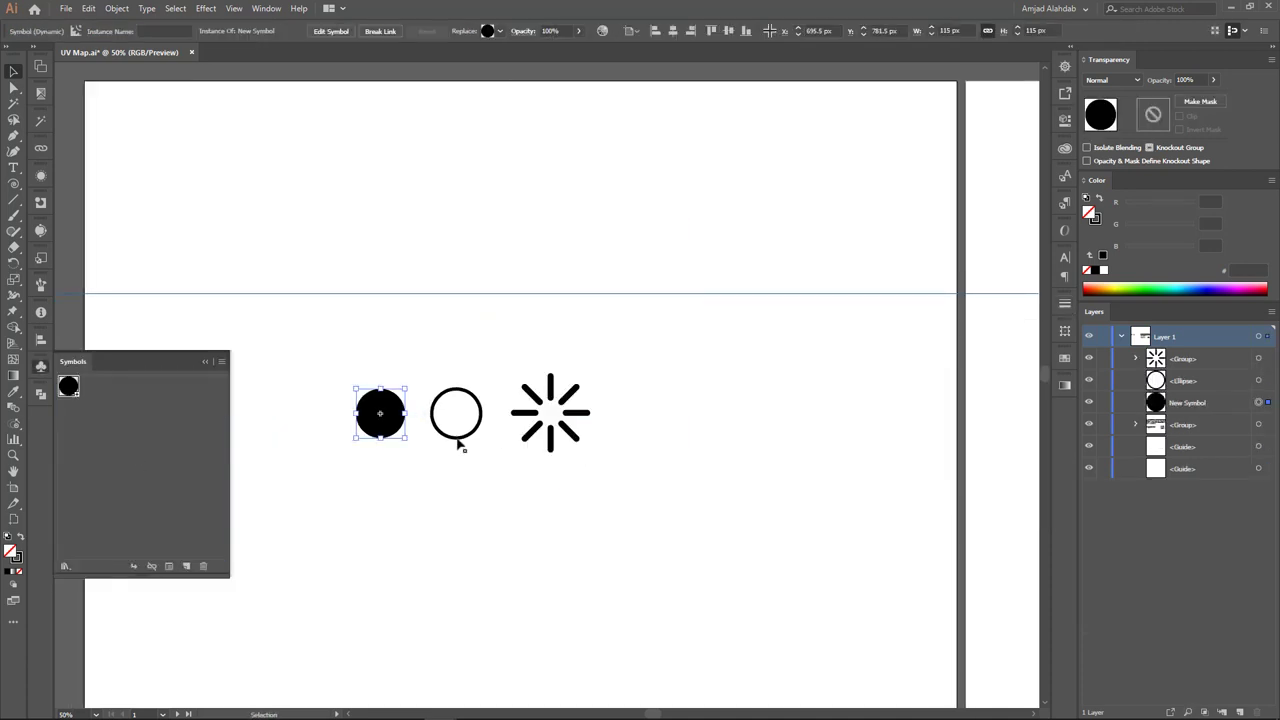
pyautogui.moveTo(456, 413); pyautogui.dragTo(95, 386)
pyautogui.click(580, 435)
pyautogui.moveTo(550, 412); pyautogui.dragTo(110, 400)
pyautogui.click(580, 435)
pyautogui.moveTo(340, 460); pyautogui.dragTo(600, 371)
pyautogui.press('Delete')
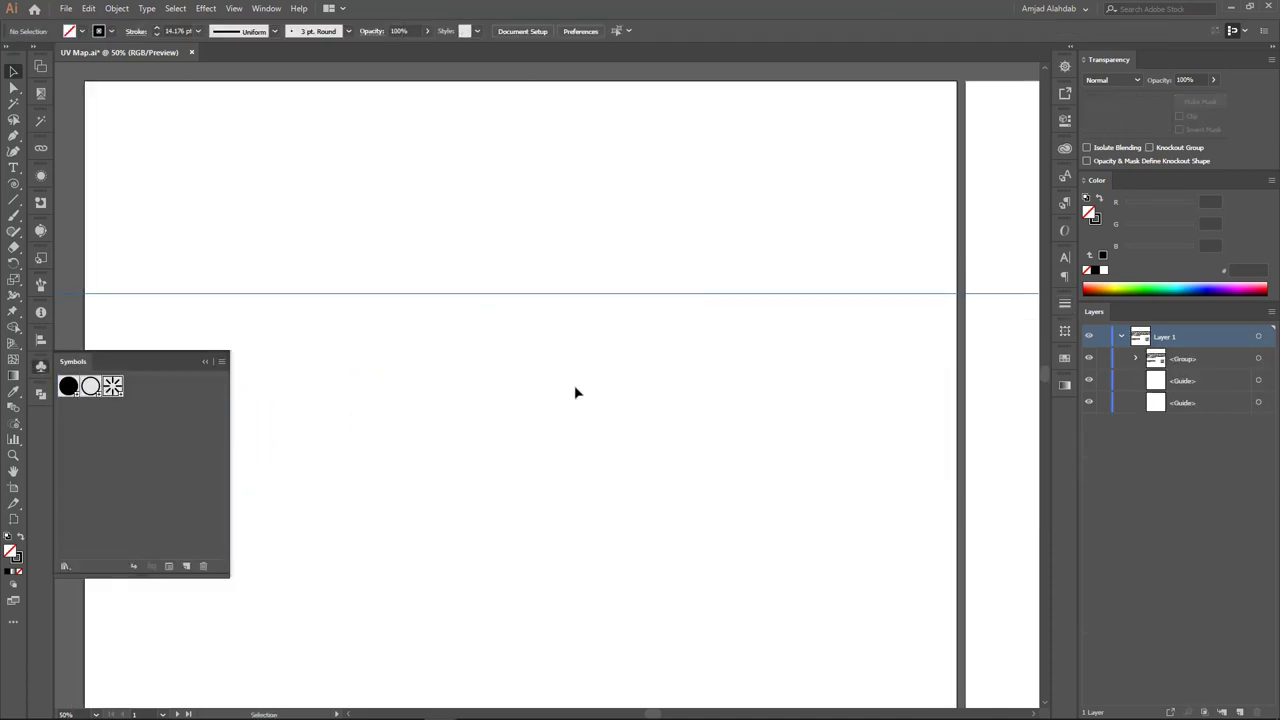
pyautogui.keyDown('alt'); pyautogui.scroll(-3, 574, 385); pyautogui.keyUp('alt')
pyautogui.keyDown('alt'); pyautogui.scroll(1, 117, 440); pyautogui.keyUp('alt')
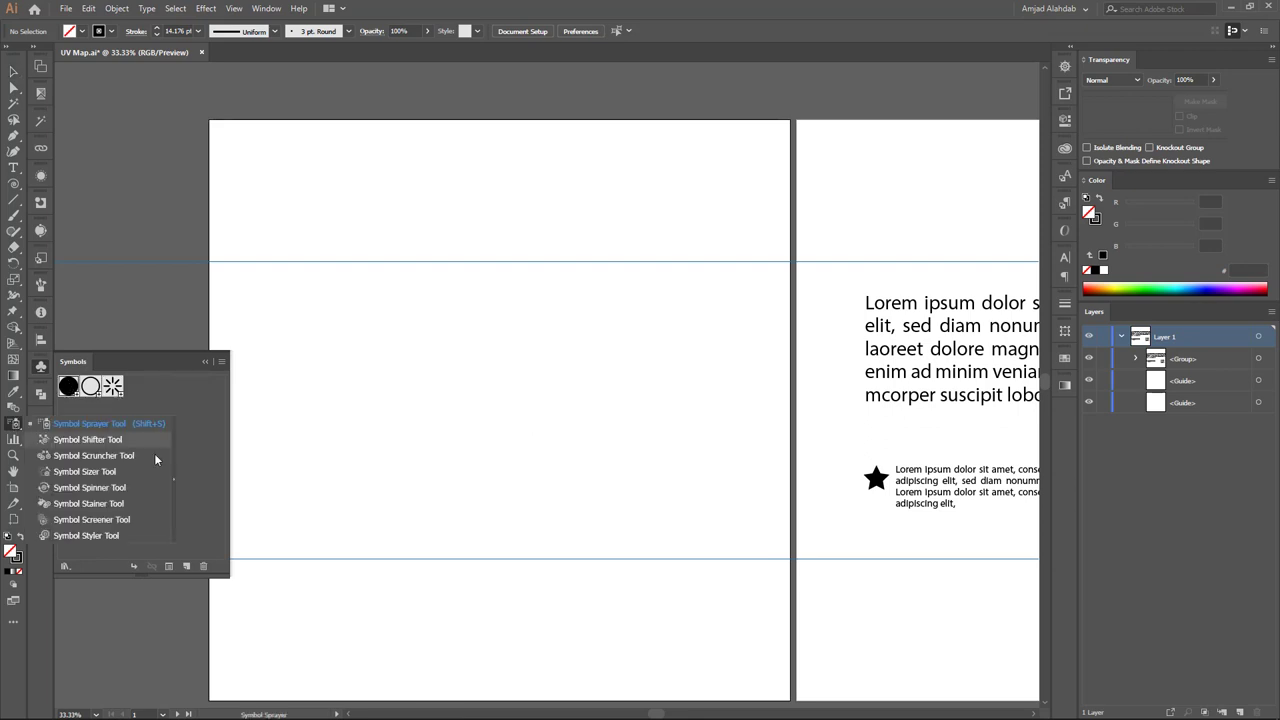
# Spray clusters of black dot symbols across the left artboard.
pyautogui.moveTo(12, 430); pyautogui.dragTo(165, 455)
pyautogui.moveTo(302, 303)
pyautogui.mouseDown()
pyautogui.moveTo(415, 484)
pyautogui.moveTo(749, 509)
pyautogui.mouseUp()
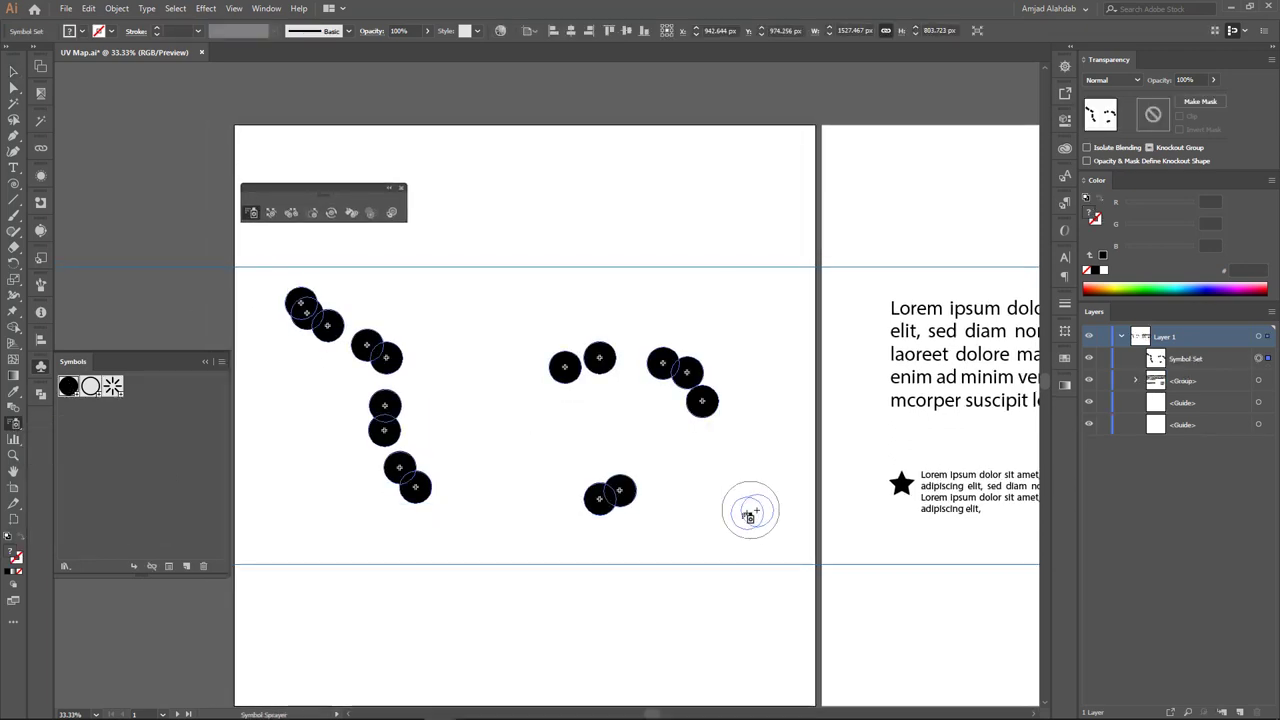
pyautogui.press('Delete')
pyautogui.click(337, 337)
pyautogui.click(370, 460)
pyautogui.click(615, 345)
pyautogui.click(728, 510)
pyautogui.click(508, 391)
pyautogui.click(733, 350)
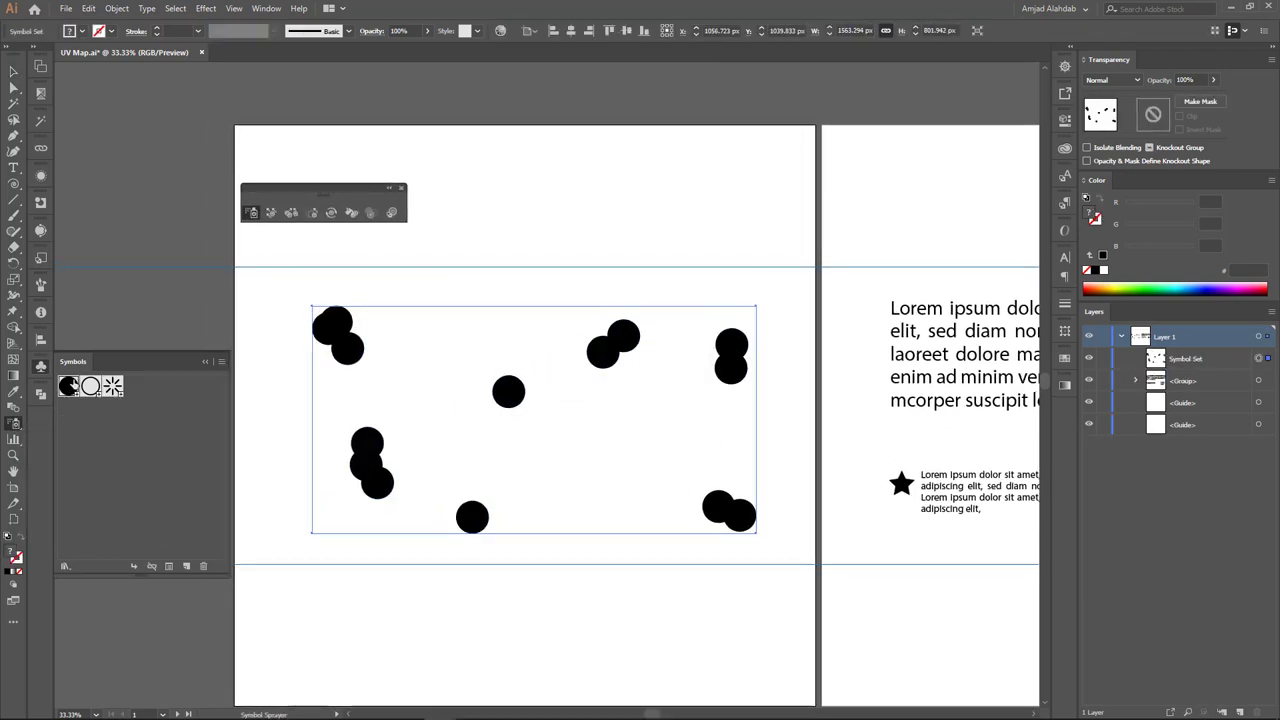
# Spray white ring symbols onto the artboard among the dots.
pyautogui.click(414, 345)
pyautogui.click(303, 405)
pyautogui.click(625, 510)
pyautogui.click(767, 402)
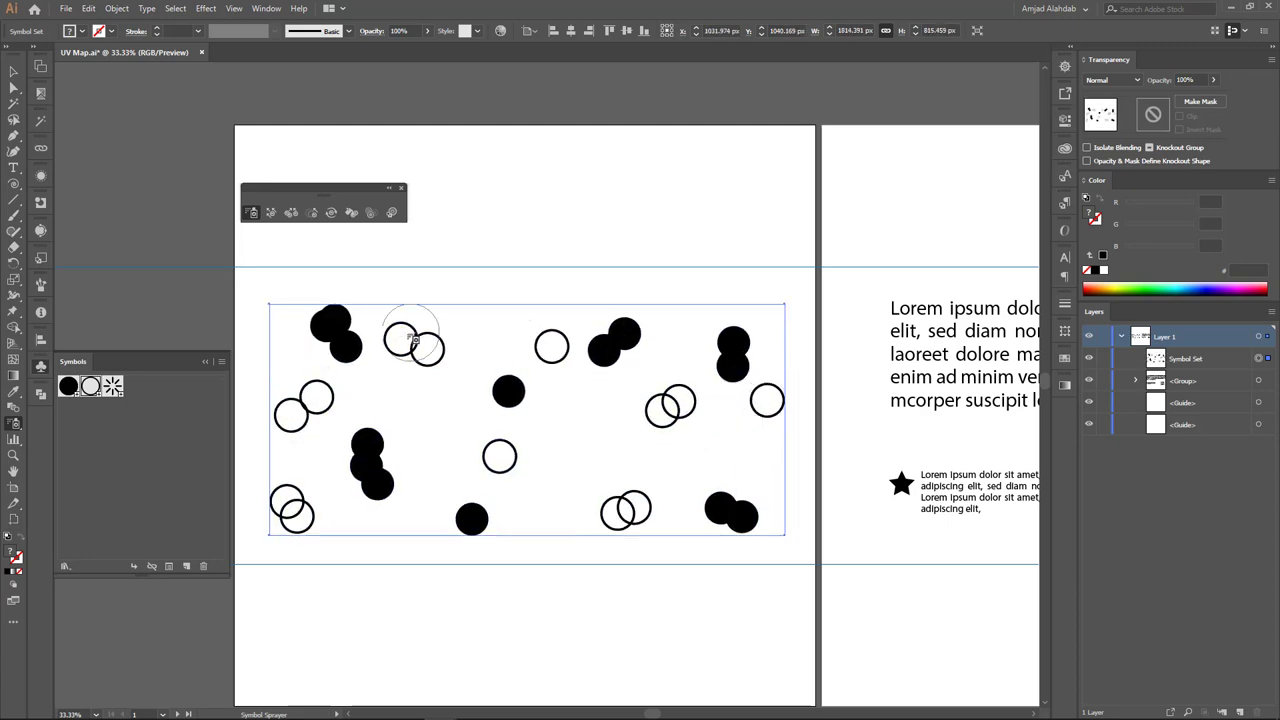
# Use the Symbol Shifter to spread apart overlapping dots and rings.
pyautogui.click(272, 214)
pyautogui.moveTo(340, 300); pyautogui.dragTo(409, 400)
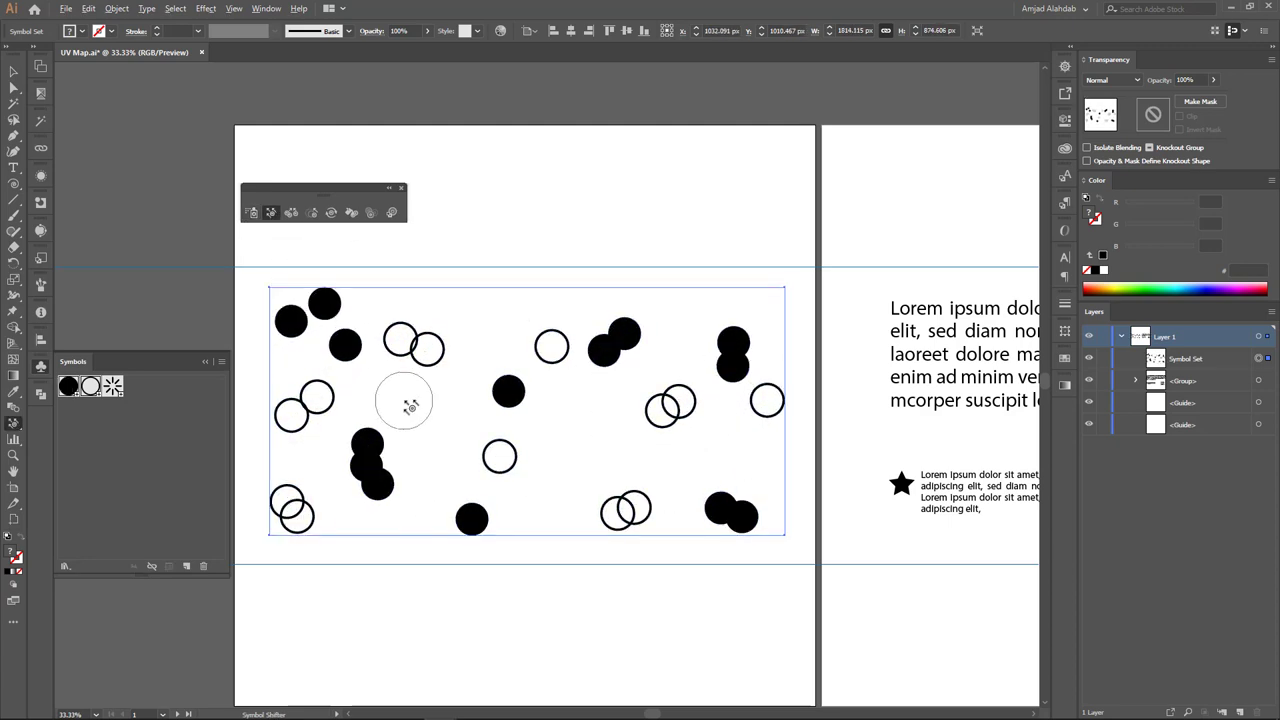
pyautogui.hotkey('ctrl', '=')
pyautogui.moveTo(241, 302)
pyautogui.mouseDown()
pyautogui.moveTo(329, 463)
pyautogui.moveTo(334, 537)
pyautogui.mouseUp()
pyautogui.moveTo(675, 340); pyautogui.dragTo(643, 428)
pyautogui.moveTo(866, 335)
pyautogui.mouseDown()
pyautogui.moveTo(847, 299)
pyautogui.moveTo(714, 549)
pyautogui.moveTo(929, 377)
pyautogui.moveTo(258, 252)
pyautogui.mouseUp()
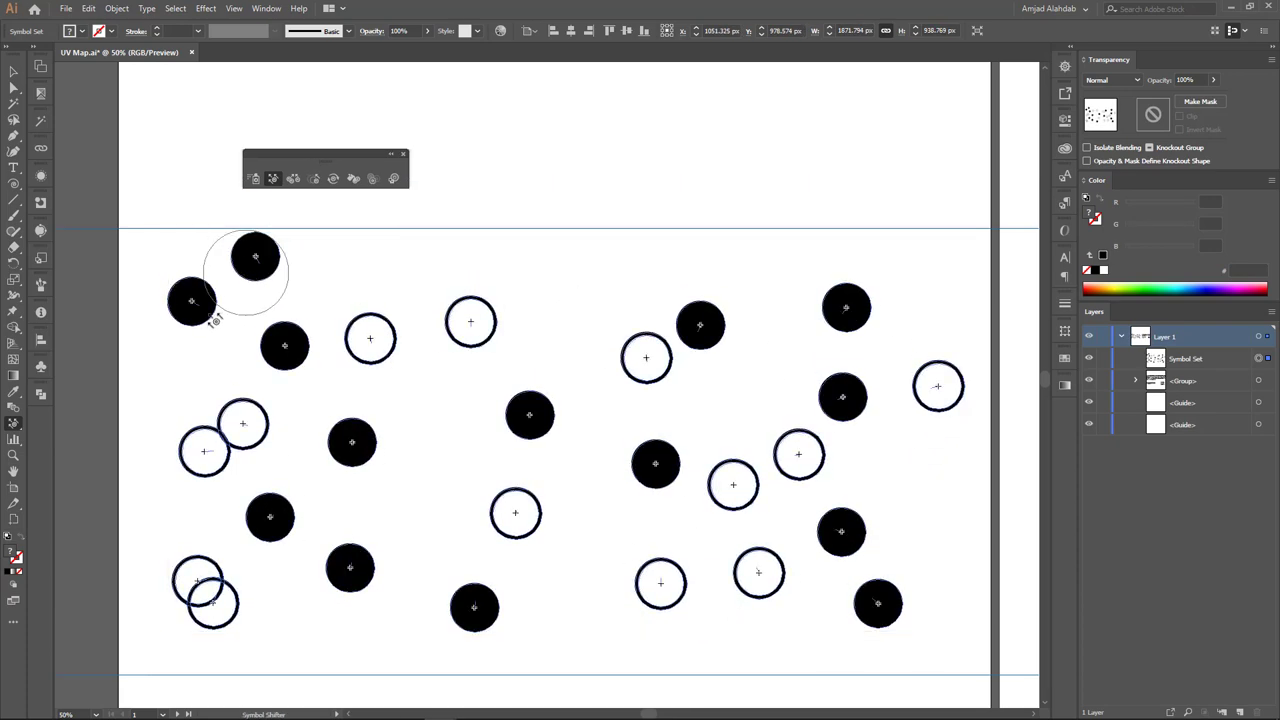
pyautogui.moveTo(215, 435); pyautogui.dragTo(183, 449)
pyautogui.moveTo(205, 572); pyautogui.dragTo(222, 610)
pyautogui.moveTo(370, 395); pyautogui.dragTo(400, 420)
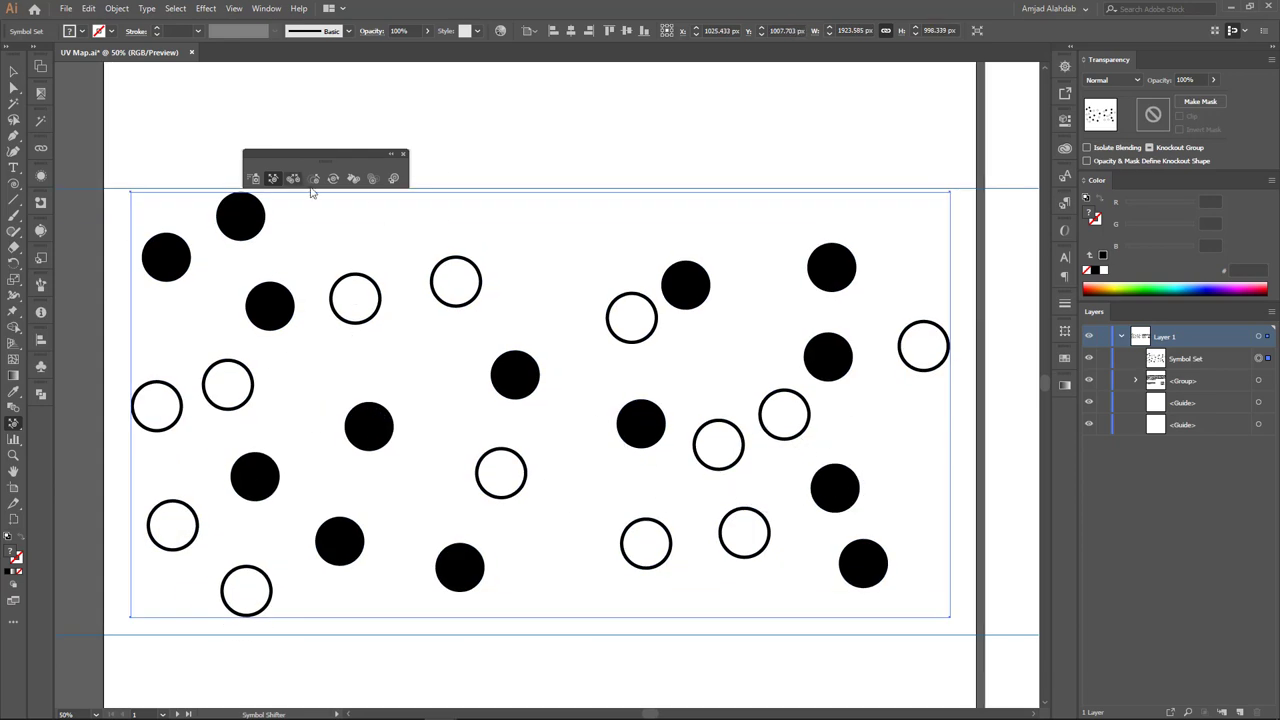
# Shrink several black dots with the Symbol Sizer.
pyautogui.click(41, 366)
pyautogui.keyDown('alt'); pyautogui.click(268, 304); pyautogui.keyUp('alt')
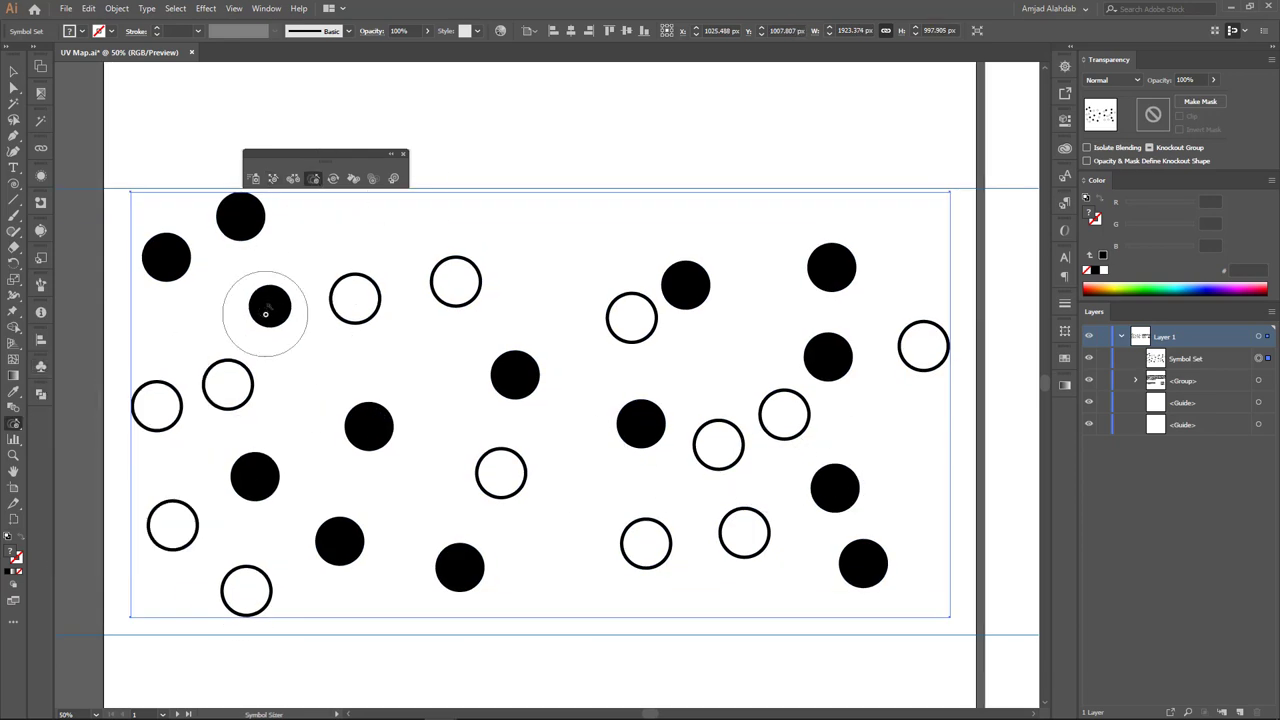
pyautogui.keyDown('alt'); pyautogui.click(253, 474); pyautogui.keyUp('alt')
pyautogui.keyDown('alt'); pyautogui.click(686, 286); pyautogui.keyUp('alt')
pyautogui.keyDown('alt'); pyautogui.click(831, 267); pyautogui.keyUp('alt')
pyautogui.keyDown('alt'); pyautogui.click(863, 563); pyautogui.keyUp('alt')
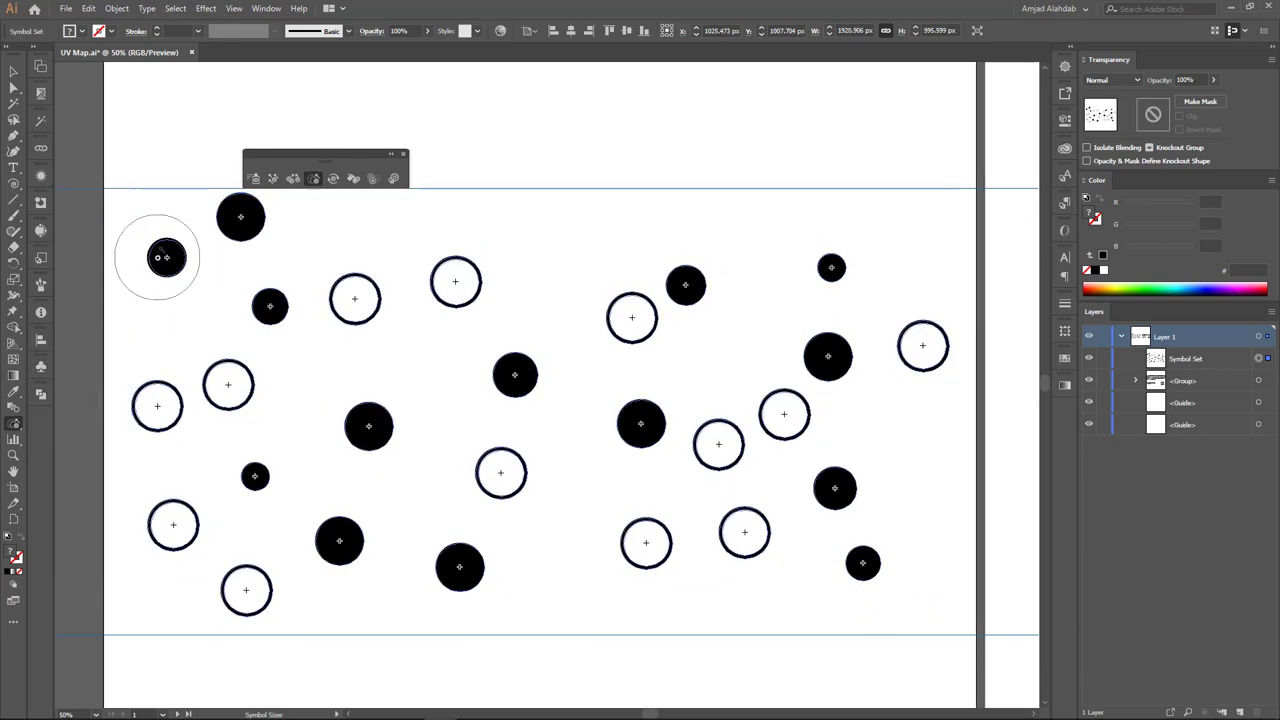
pyautogui.keyDown('alt'); pyautogui.click(166, 258); pyautogui.keyUp('alt')
pyautogui.keyDown('alt'); pyautogui.click(355, 298); pyautogui.keyUp('alt')
pyautogui.keyDown('alt'); pyautogui.click(501, 472); pyautogui.keyUp('alt')
# Shrink several hollow rings and push circles around to rearrange the pattern.
pyautogui.keyDown('alt'); pyautogui.click(151, 420); pyautogui.keyUp('alt')
pyautogui.keyDown('alt'); pyautogui.click(166, 536); pyautogui.keyUp('alt')
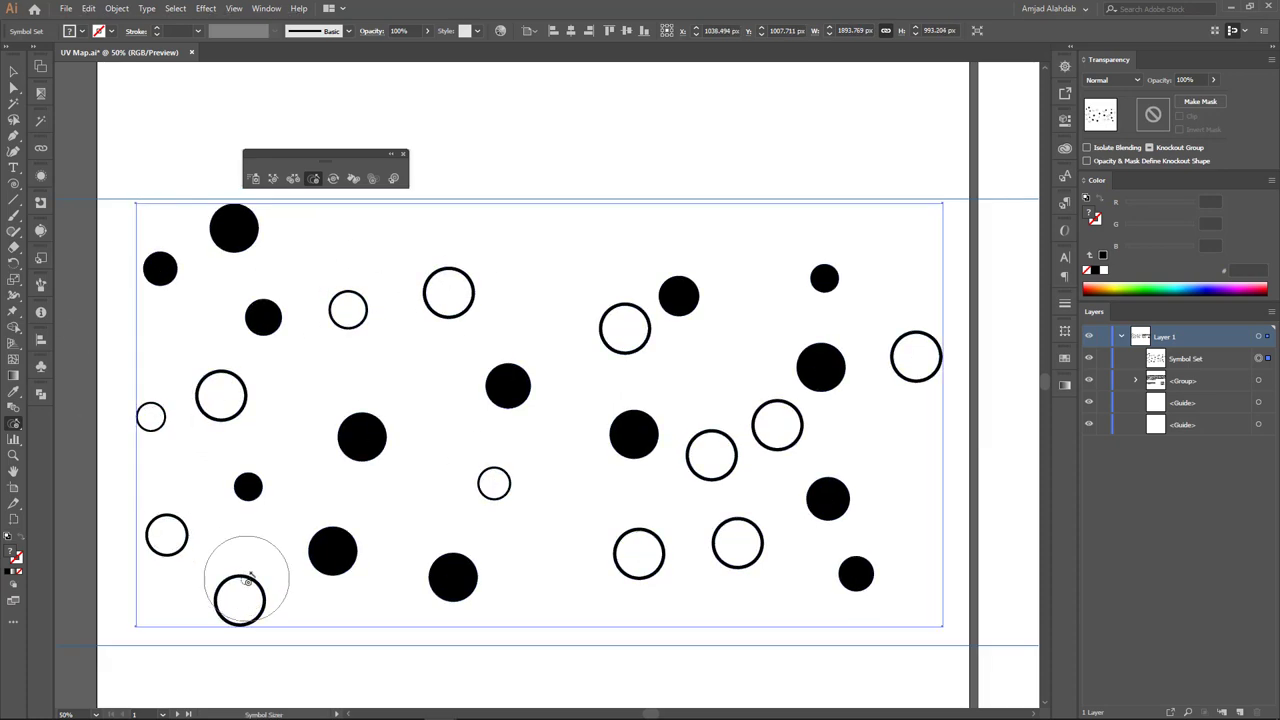
pyautogui.keyDown('alt'); pyautogui.click(241, 597); pyautogui.keyUp('alt')
pyautogui.keyDown('alt'); pyautogui.click(637, 550); pyautogui.keyUp('alt')
pyautogui.keyDown('alt'); pyautogui.click(777, 411); pyautogui.keyUp('alt')
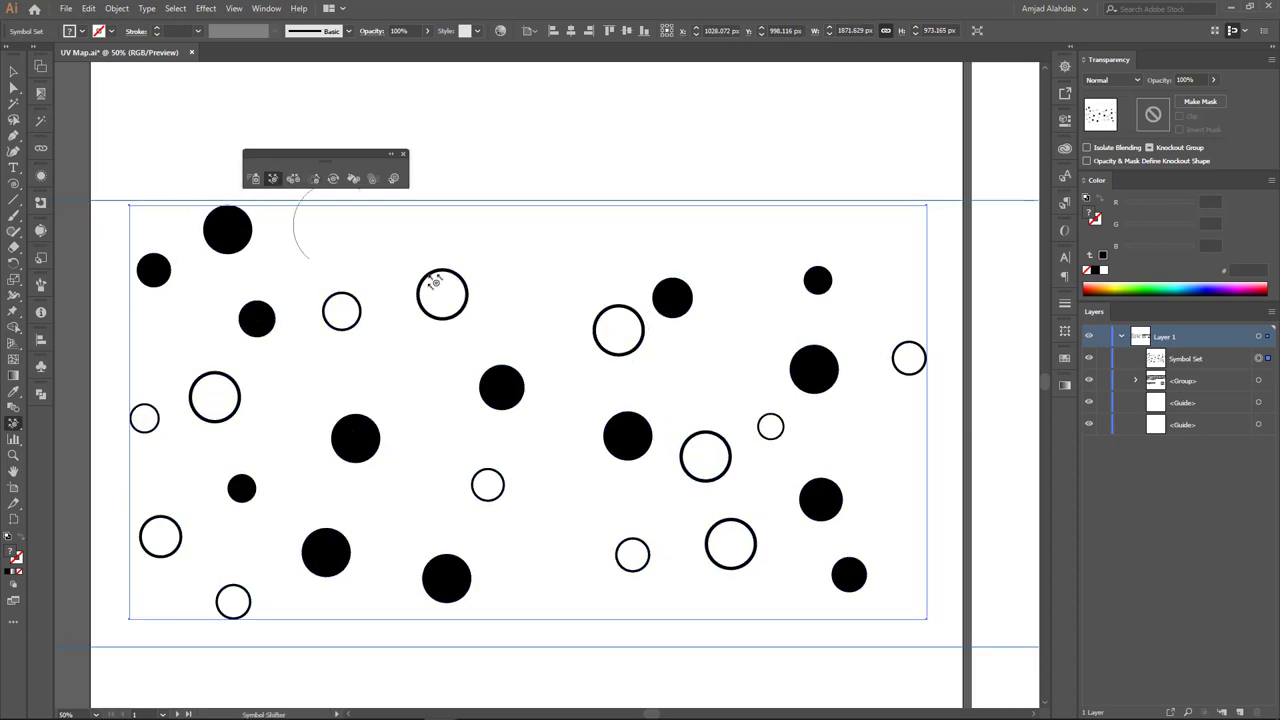
pyautogui.moveTo(433, 282)
pyautogui.mouseDown()
pyautogui.moveTo(643, 306)
pyautogui.moveTo(800, 366)
pyautogui.moveTo(851, 480)
pyautogui.moveTo(266, 600)
pyautogui.moveTo(414, 309)
pyautogui.moveTo(391, 457)
pyautogui.mouseUp()
pyautogui.keyDown('ctrl'); pyautogui.keyDown('alt'); pyautogui.moveTo(391, 457); pyautogui.dragTo(229, 316, button='right'); pyautogui.keyUp('alt'); pyautogui.keyUp('ctrl')
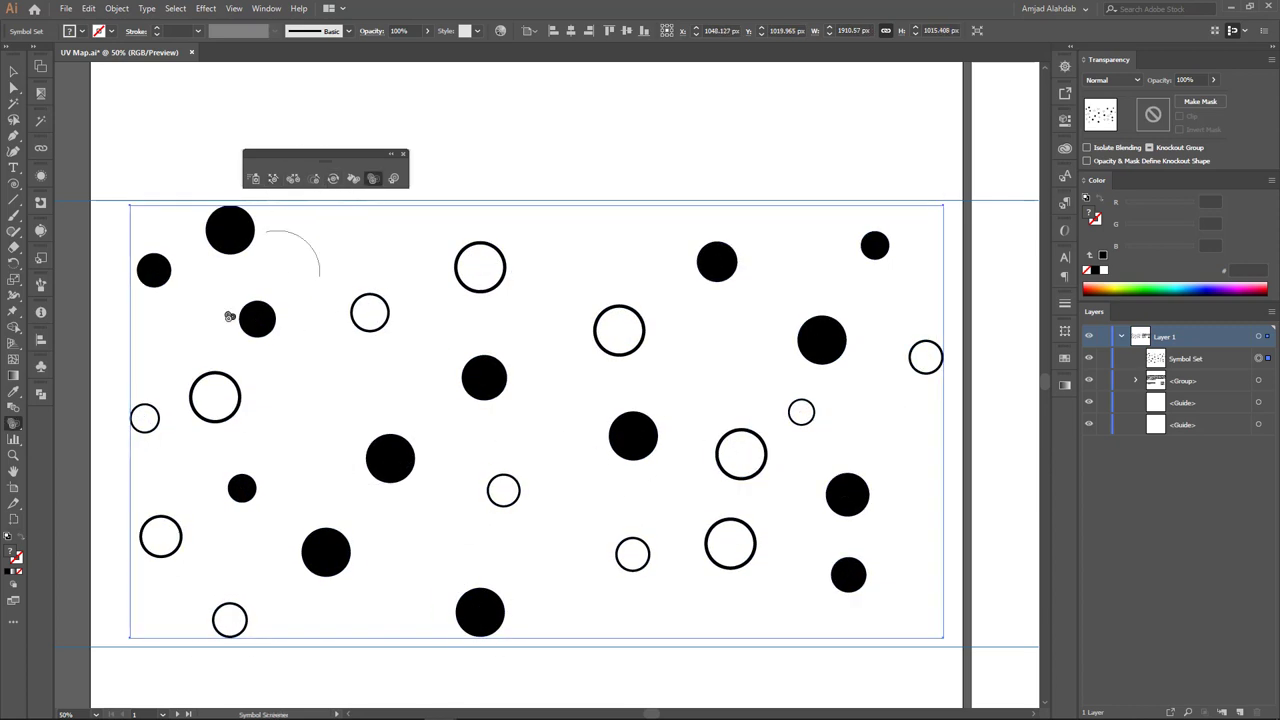
# Fade about ten dots and rings to semi-transparent grey with the Symbol Screener.
pyautogui.click(257, 318)
pyautogui.click(325, 552)
pyautogui.click(633, 435)
pyautogui.click(717, 262)
pyautogui.click(848, 574)
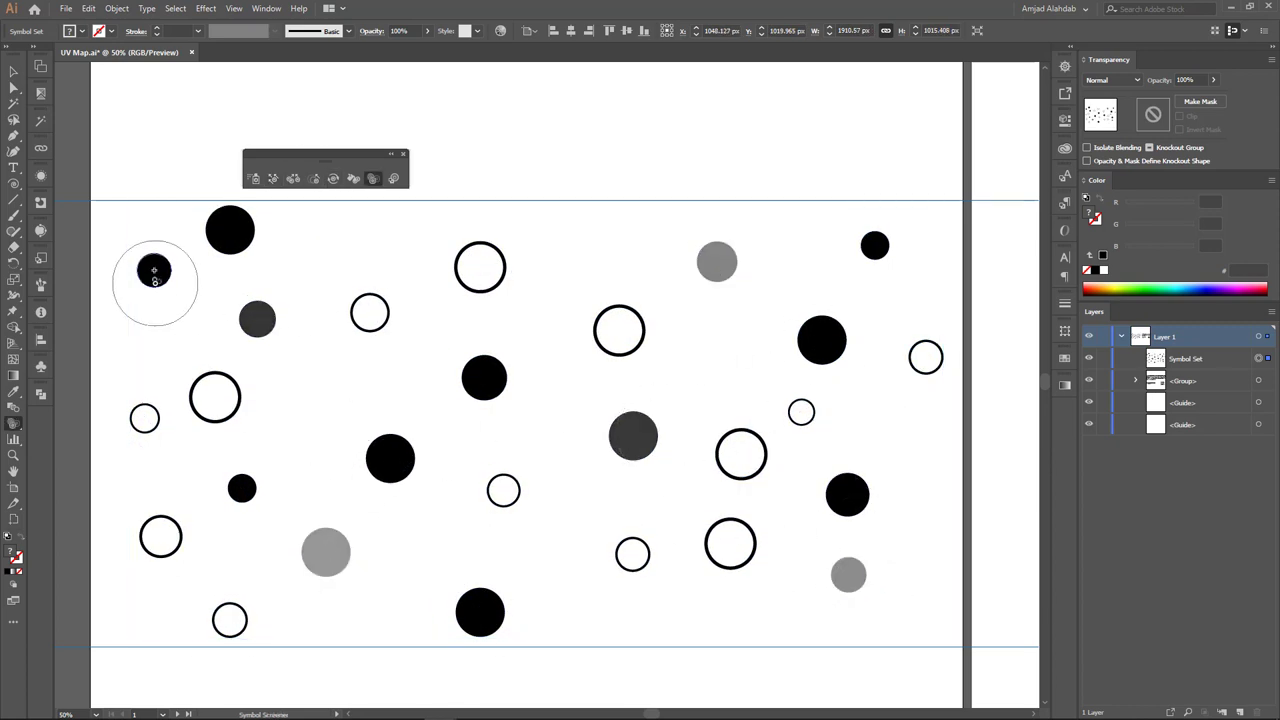
pyautogui.click(154, 270)
pyautogui.click(367, 330)
pyautogui.scroll(-1, 164, 516)
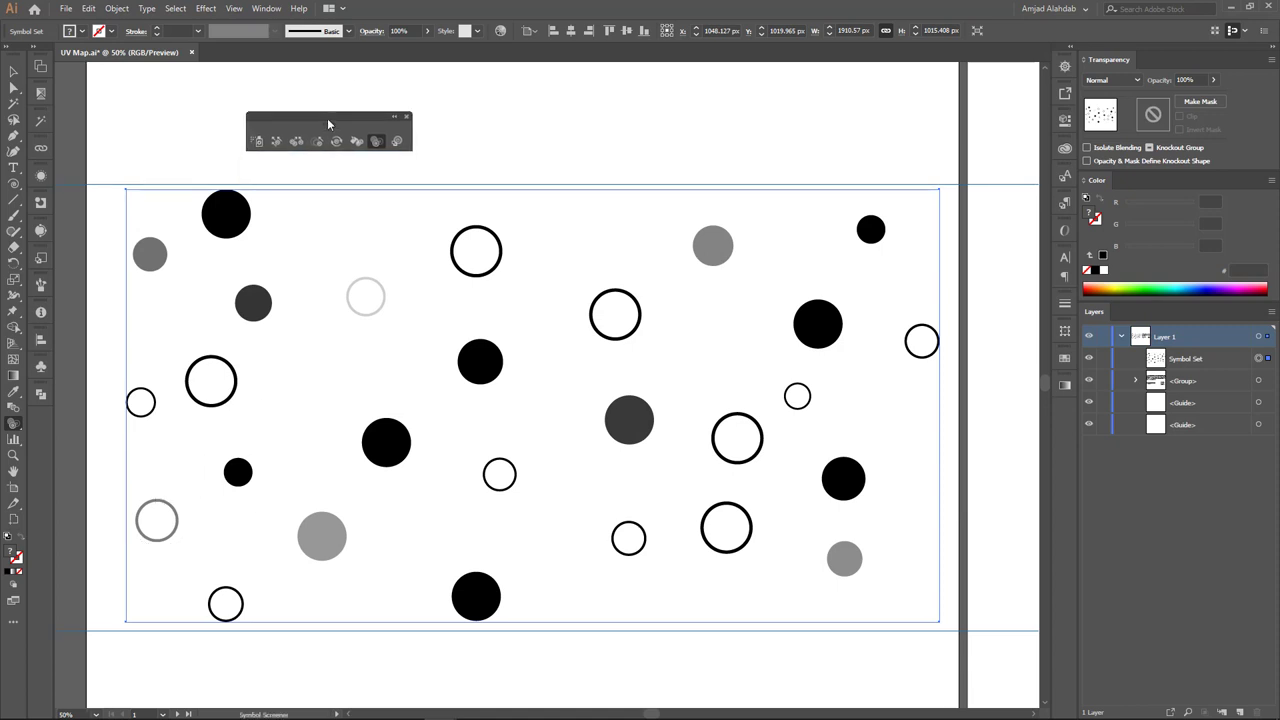
pyautogui.click(498, 470)
pyautogui.click(920, 337)
# Spray the first sunburst symbols into the pattern.
pyautogui.click(40, 365)
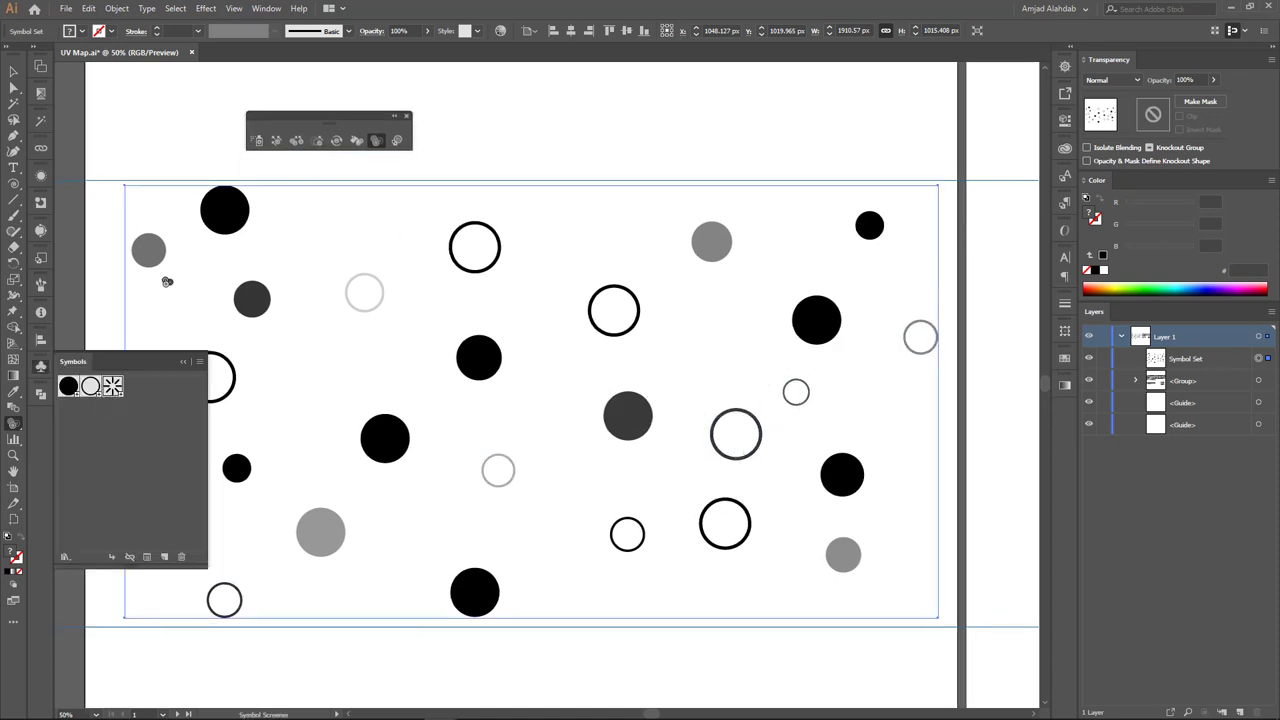
pyautogui.hotkey('shift', 's')
pyautogui.moveTo(414, 366); pyautogui.dragTo(620, 457)
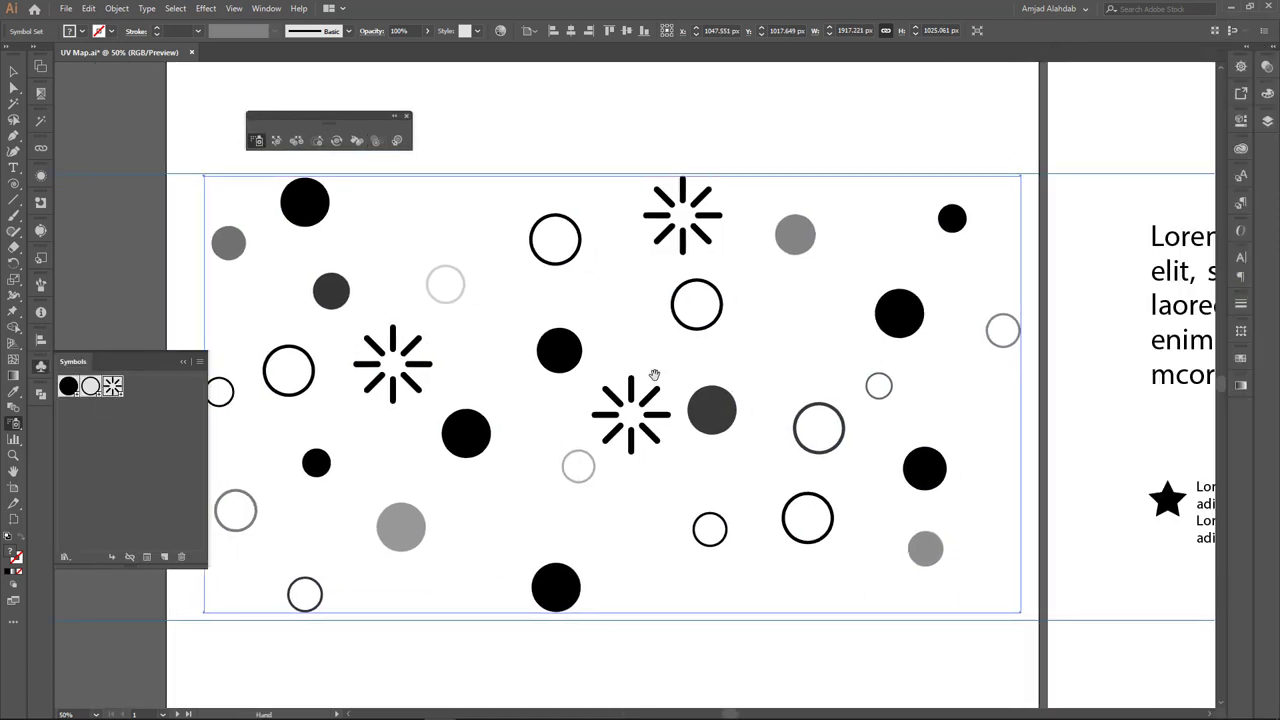
# Spray three more sunbursts across the pattern.
pyautogui.moveTo(654, 375); pyautogui.dragTo(634, 362)
pyautogui.click(605, 540)
pyautogui.click(300, 535)
pyautogui.click(245, 245)
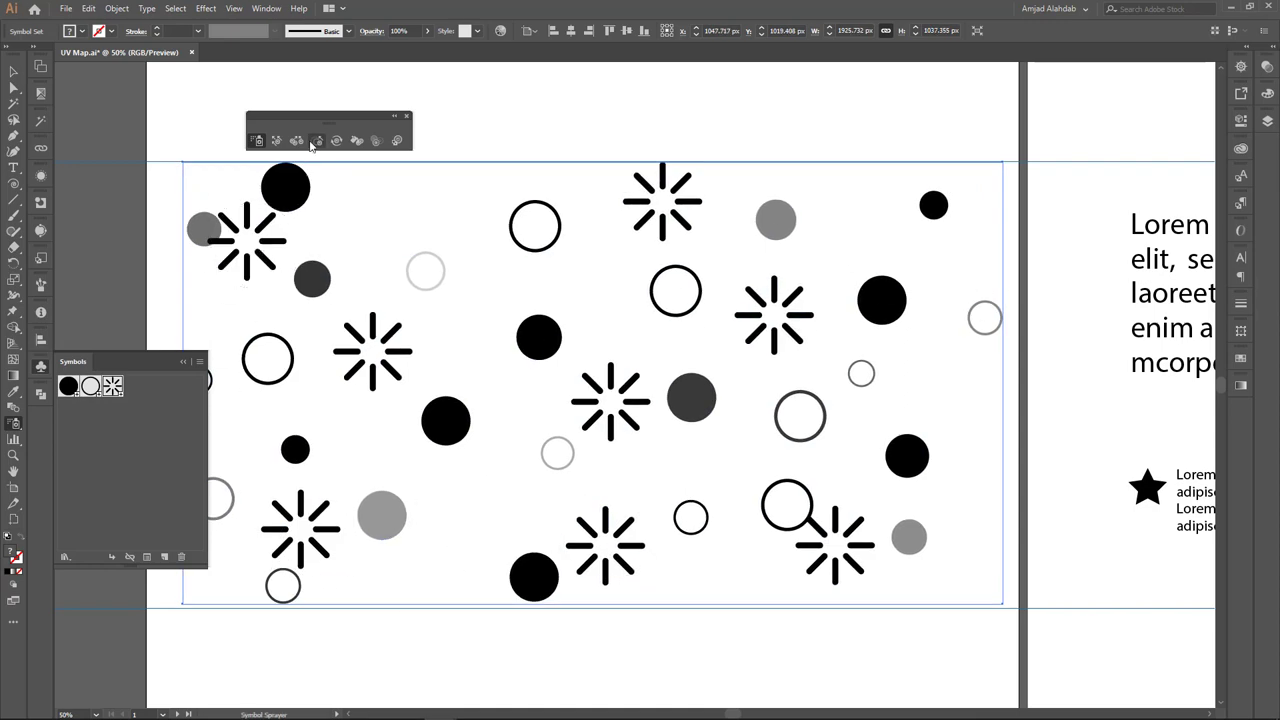
# Shrink sunbursts across the pattern with the Symbol Sizer and add one on the right.
pyautogui.click(317, 140)
pyautogui.keyDown('alt'); pyautogui.click(258, 257); pyautogui.keyUp('alt')
pyautogui.keyDown('alt'); pyautogui.click(384, 366); pyautogui.keyUp('alt')
pyautogui.keyDown('alt'); pyautogui.click(313, 543); pyautogui.keyUp('alt')
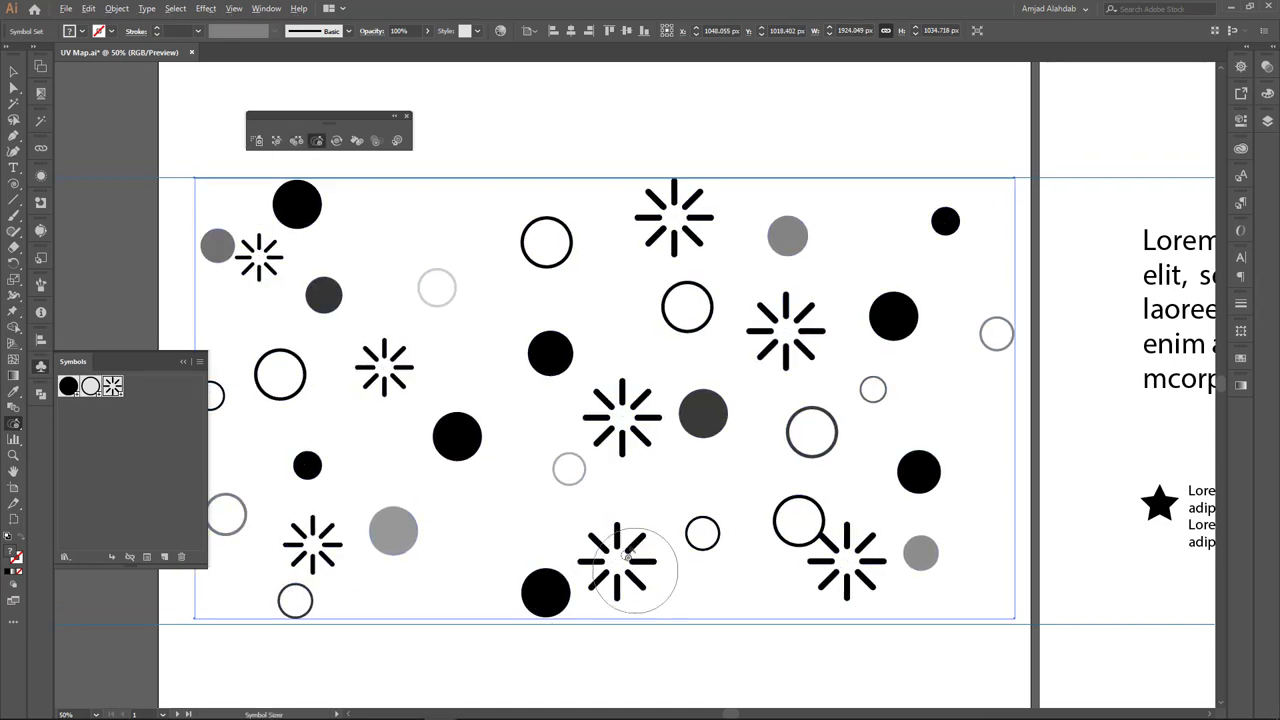
pyautogui.keyDown('alt'); pyautogui.click(620, 560); pyautogui.keyUp('alt')
pyautogui.keyDown('alt'); pyautogui.click(622, 417); pyautogui.keyUp('alt')
pyautogui.keyDown('alt'); pyautogui.click(674, 217); pyautogui.keyUp('alt')
pyautogui.keyDown('alt'); pyautogui.click(785, 330); pyautogui.keyUp('alt')
pyautogui.keyDown('alt'); pyautogui.click(847, 560); pyautogui.keyUp('alt')
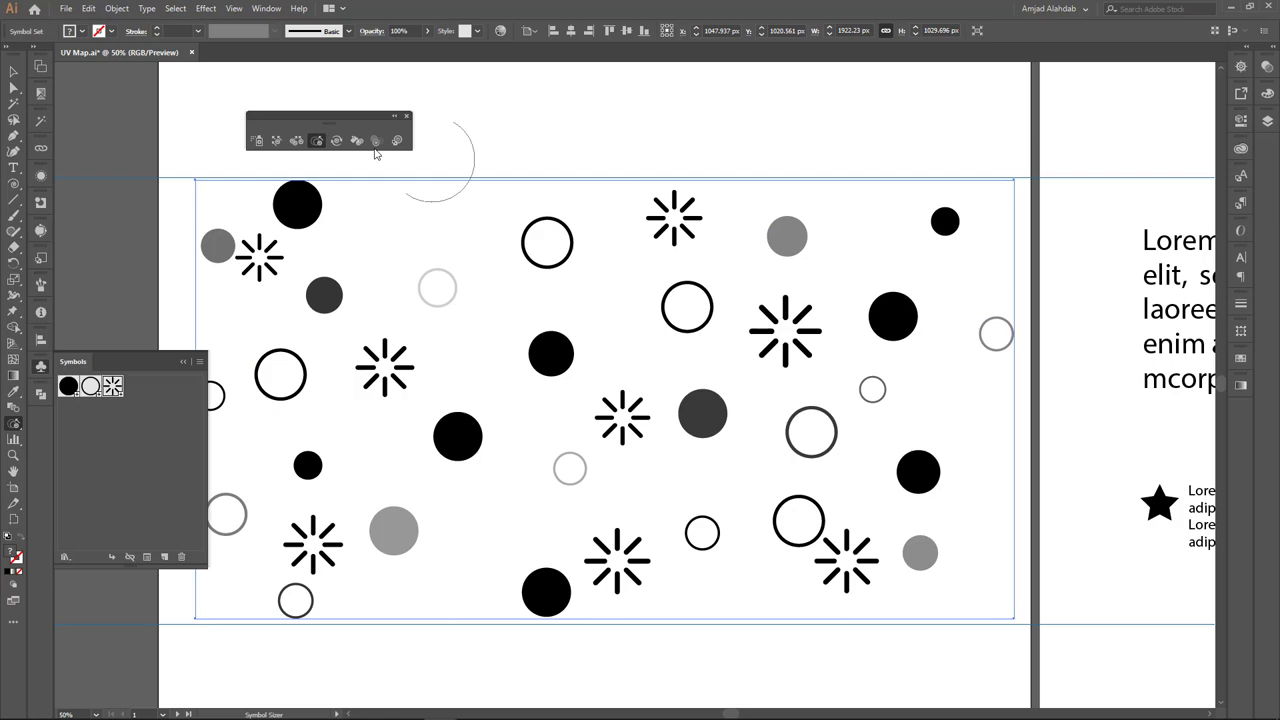
pyautogui.click(983, 370)
# Shift sunbursts and lower-right symbols into better spacing.
pyautogui.click(276, 140)
pyautogui.moveTo(785, 330)
pyautogui.mouseDown()
pyautogui.moveTo(805, 325)
pyautogui.moveTo(590, 425)
pyautogui.moveTo(306, 251)
pyautogui.mouseUp()
pyautogui.scroll(-2, 306, 251)
pyautogui.keyDown('shift'); pyautogui.hscroll(2, 270, 512); pyautogui.keyUp('shift')
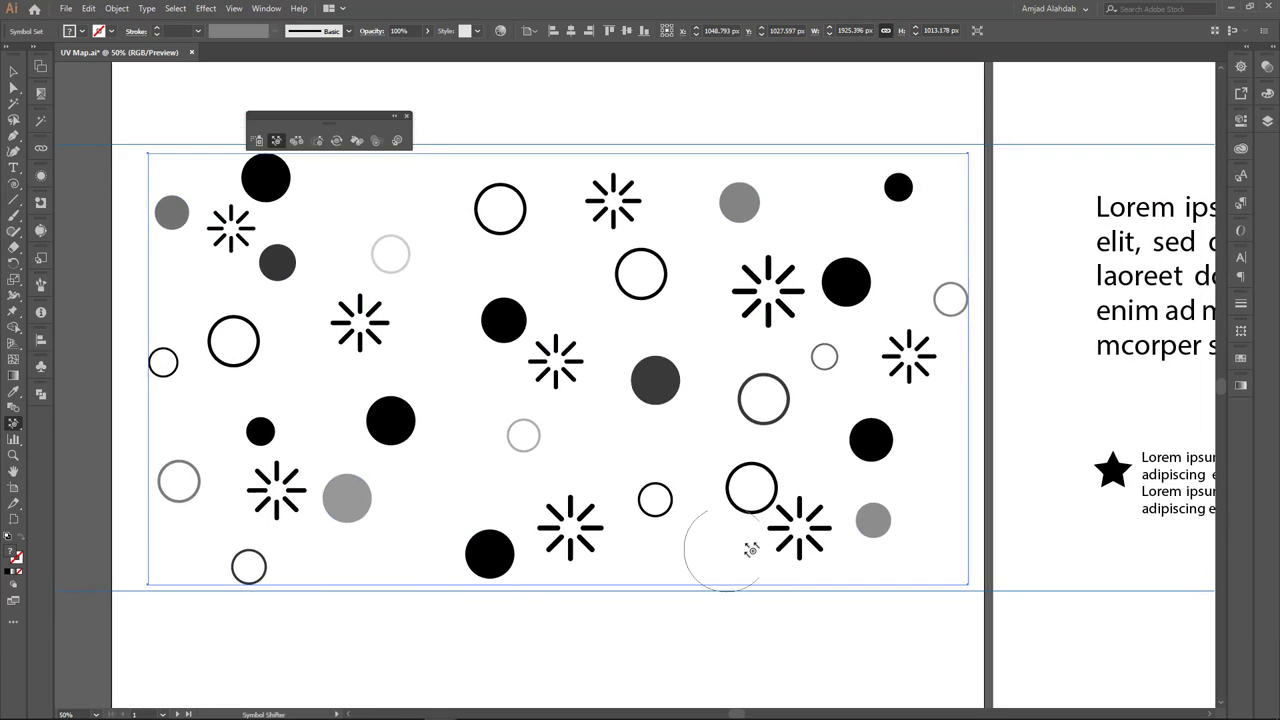
pyautogui.moveTo(749, 543); pyautogui.dragTo(914, 551)
pyautogui.scroll(1, 894, 366)
pyautogui.keyDown('shift'); pyautogui.hscroll(1, 894, 366); pyautogui.keyUp('shift')
pyautogui.moveTo(731, 213)
pyautogui.mouseDown()
pyautogui.moveTo(286, 234)
pyautogui.moveTo(237, 317)
pyautogui.moveTo(236, 553)
pyautogui.mouseUp()
# Fade two sunbursts to grey and nudge the whole symbol set slightly left.
pyautogui.click(377, 141)
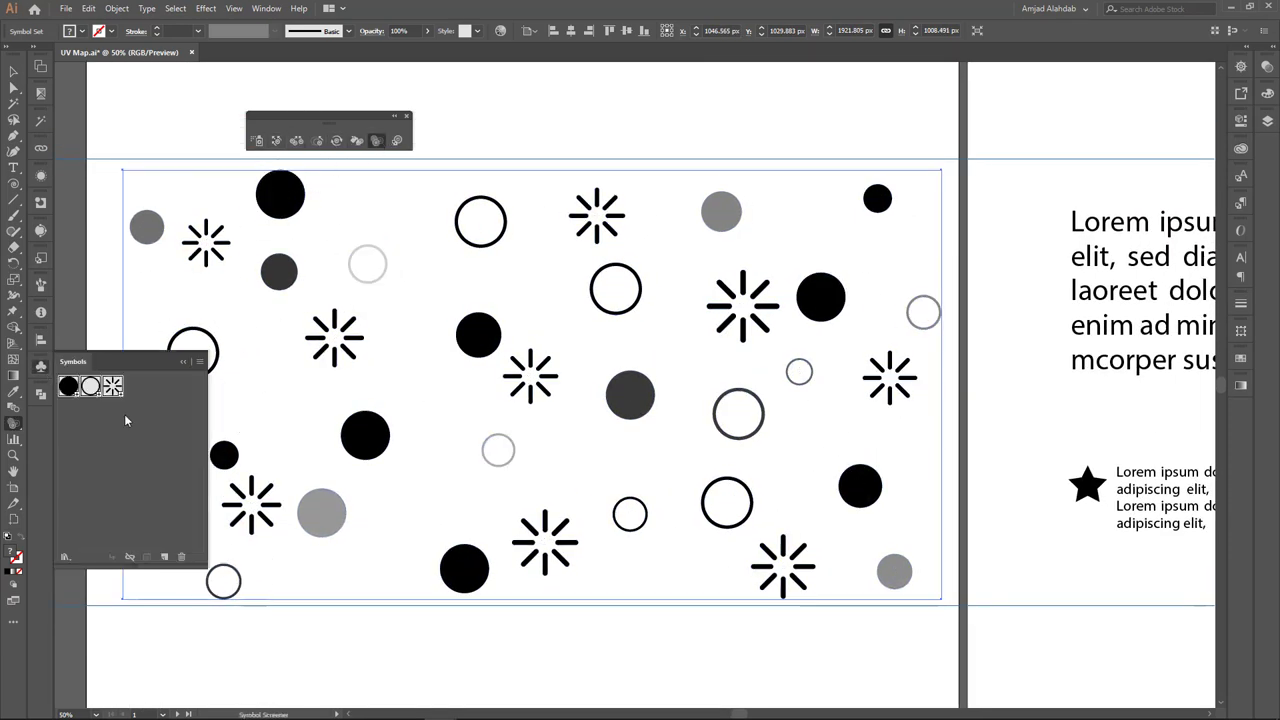
pyautogui.moveTo(749, 327); pyautogui.dragTo(688, 594)
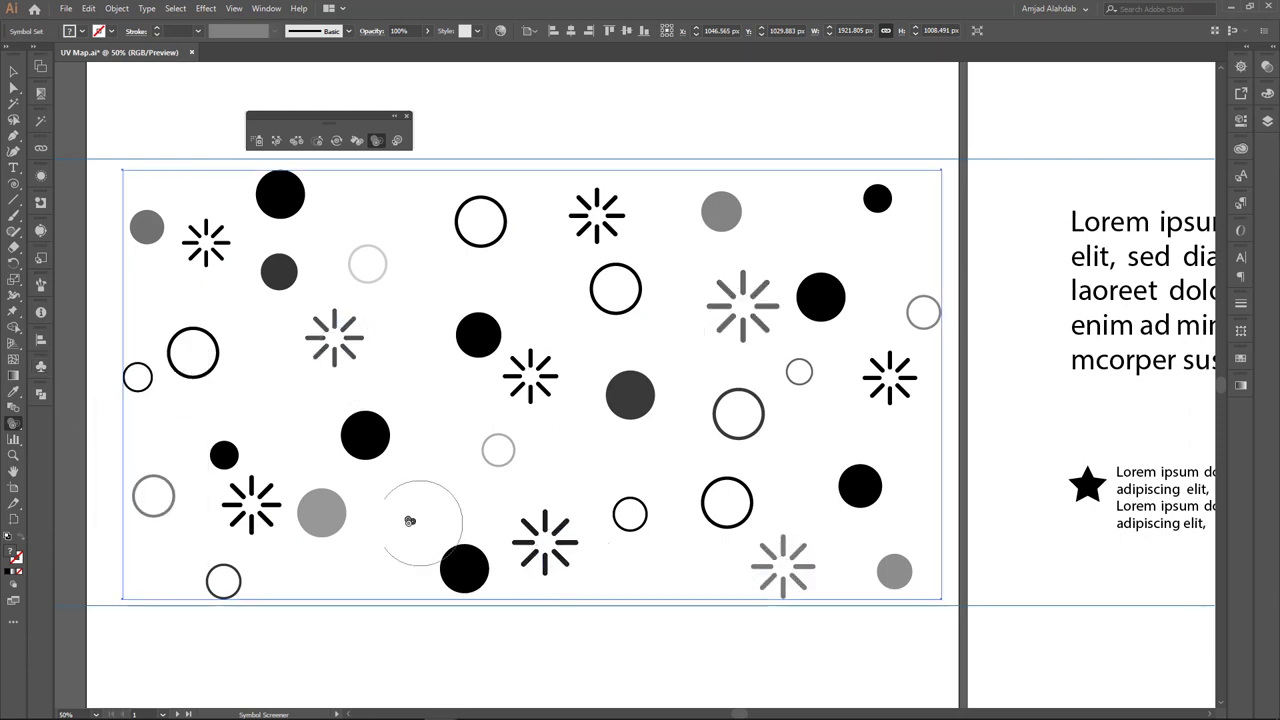
pyautogui.press('v')
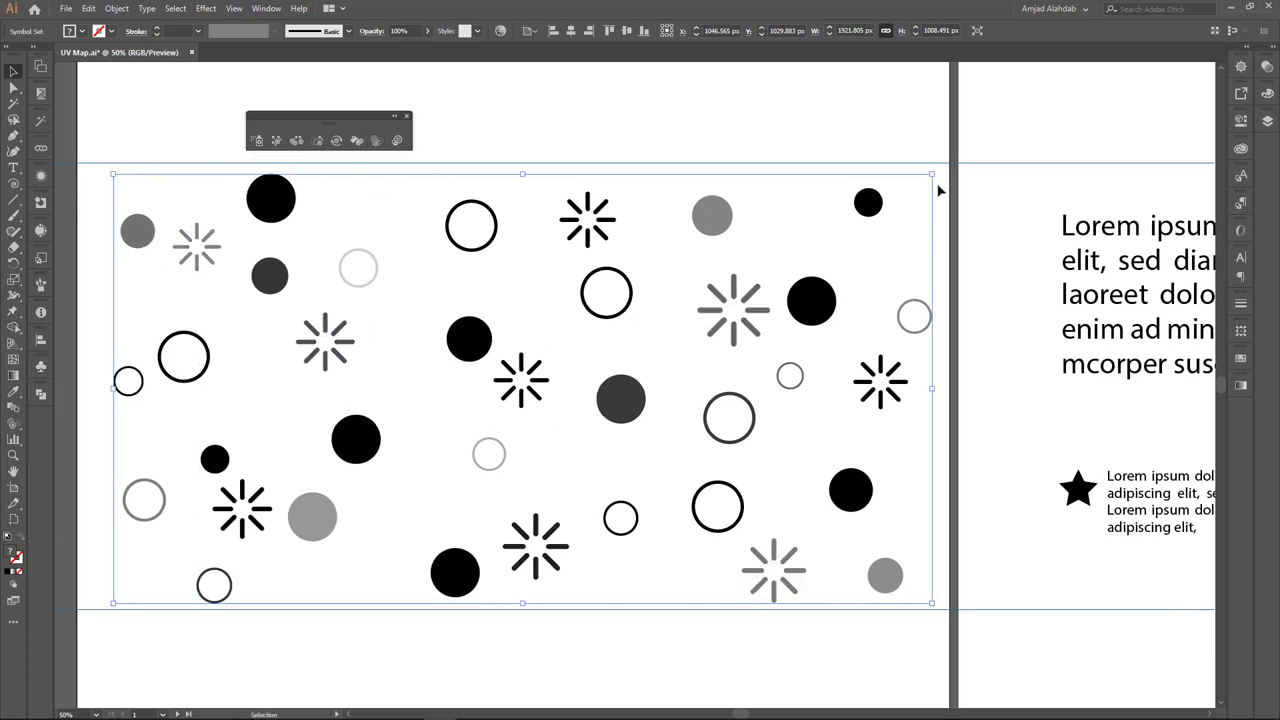
pyautogui.moveTo(938, 190); pyautogui.dragTo(928, 187)
pyautogui.click(569, 290)
pyautogui.hotkey('ctrl', '-')
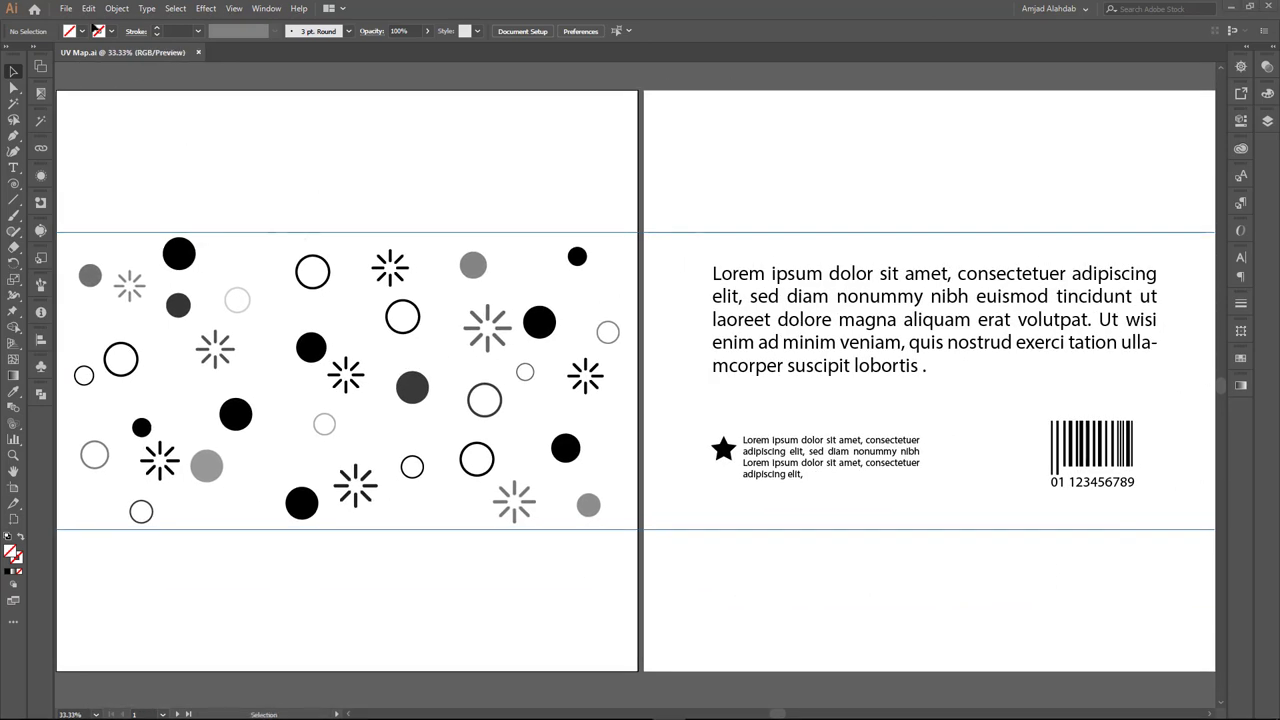
# Export artboard 1 as UV Map_Effect.psd in Photoshop format.
pyautogui.click(66, 8)
pyautogui.click(290, 243)
pyautogui.click(238, 549)
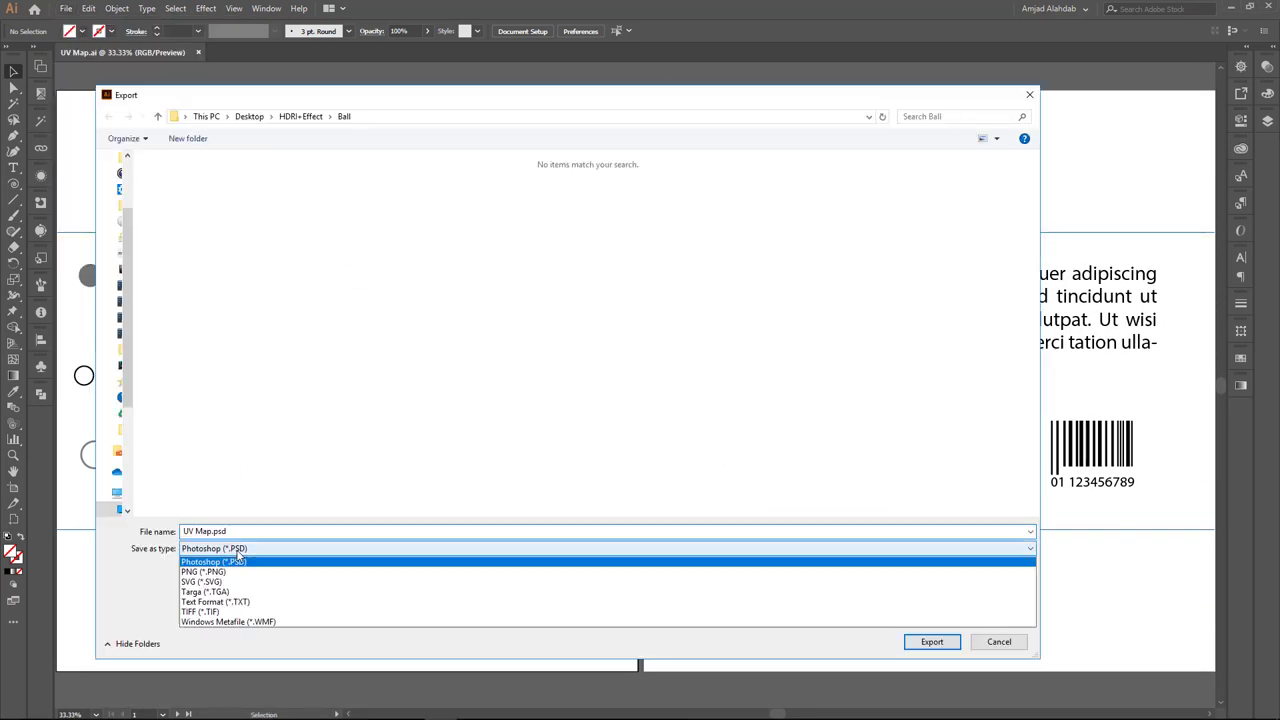
pyautogui.click(241, 644)
pyautogui.write('_Effect')
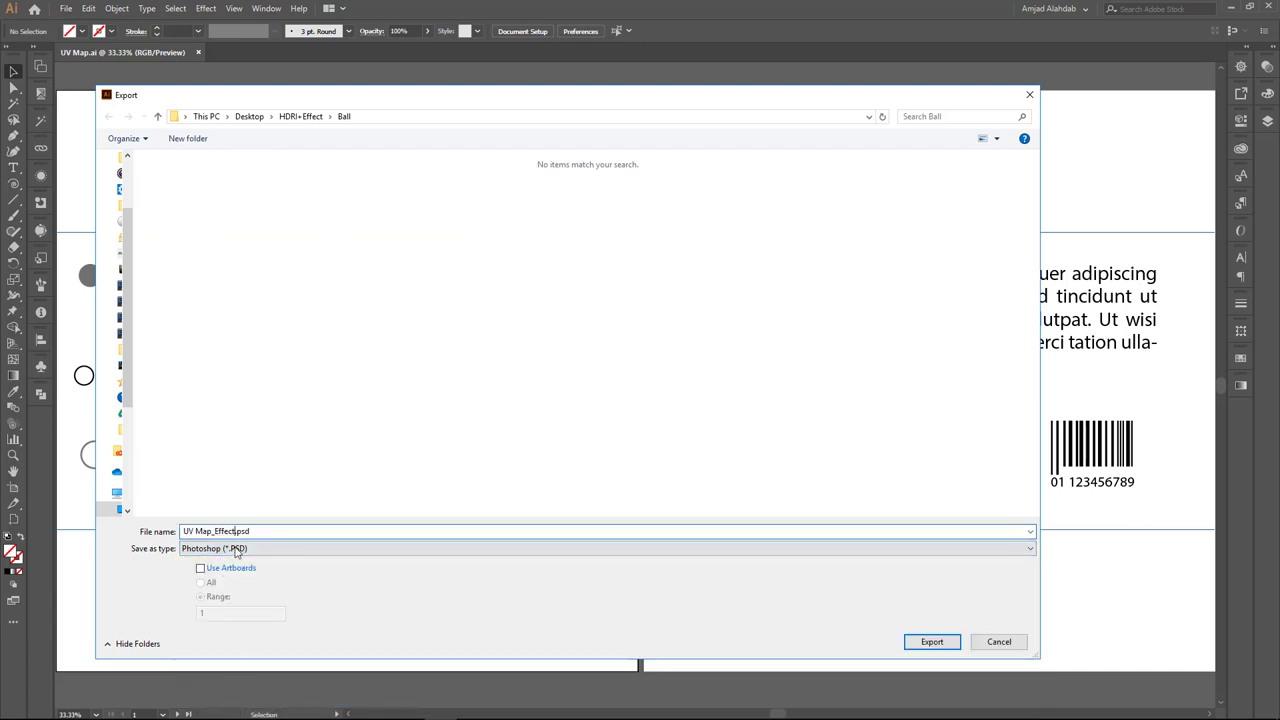
pyautogui.click(930, 642)
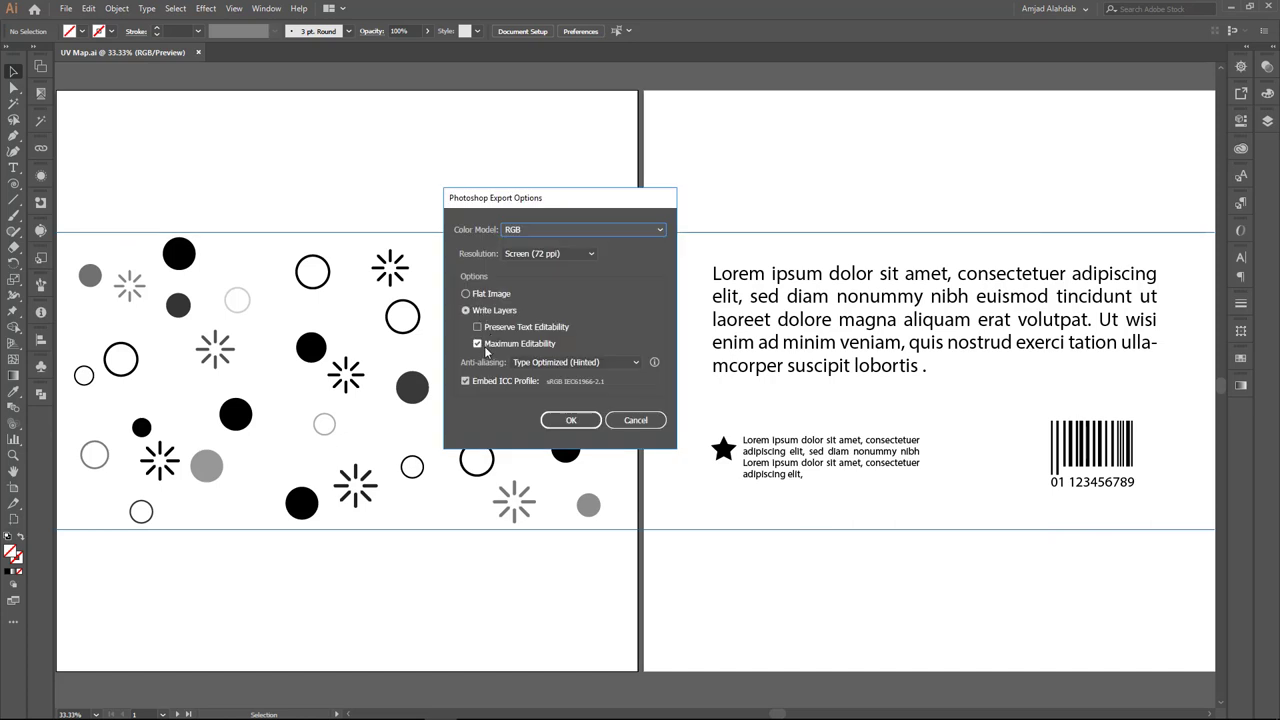
pyautogui.click(571, 422)
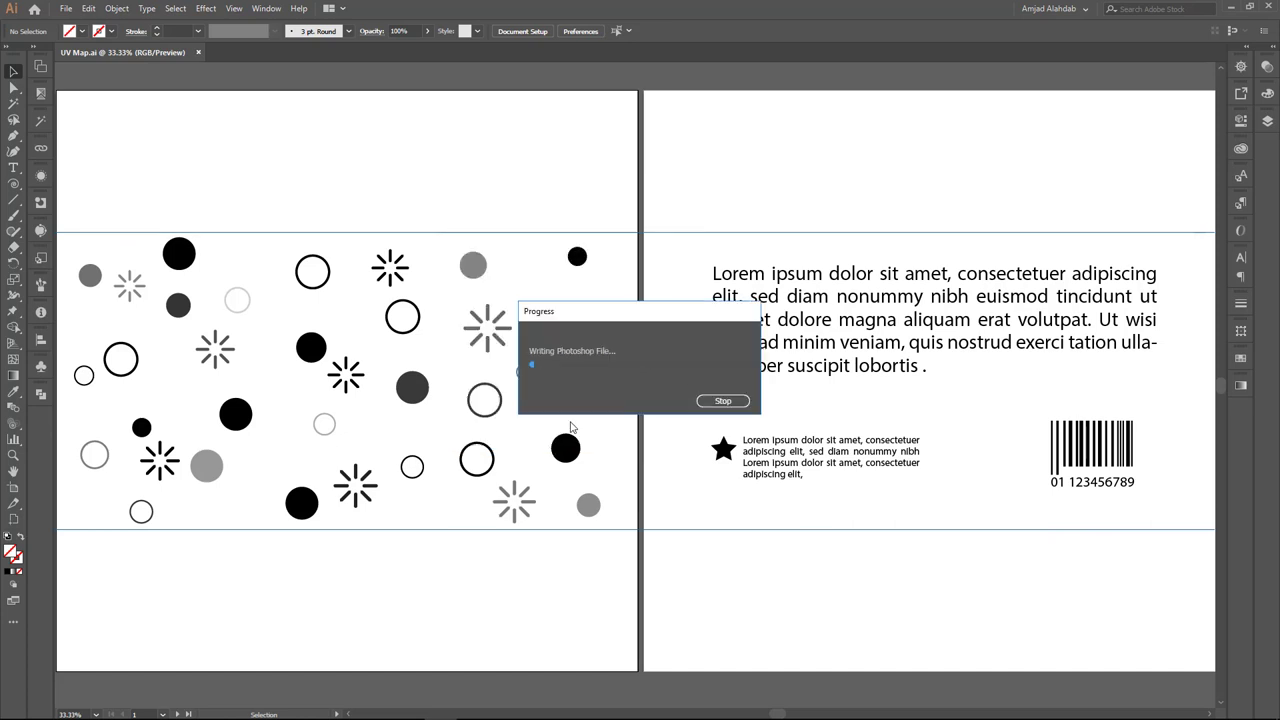
# Export artboard 2 as UV Map_Text.psd in Photoshop format.
pyautogui.click(65, 10)
pyautogui.click(300, 260)
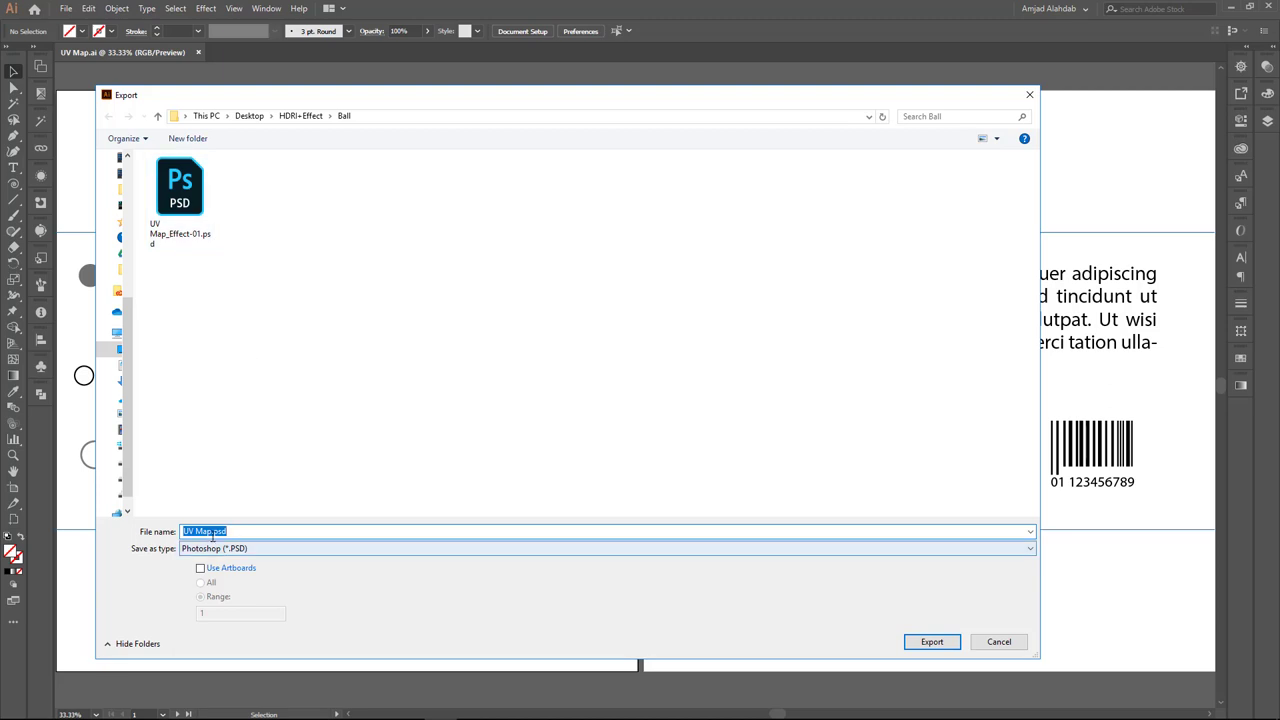
pyautogui.click(224, 471)
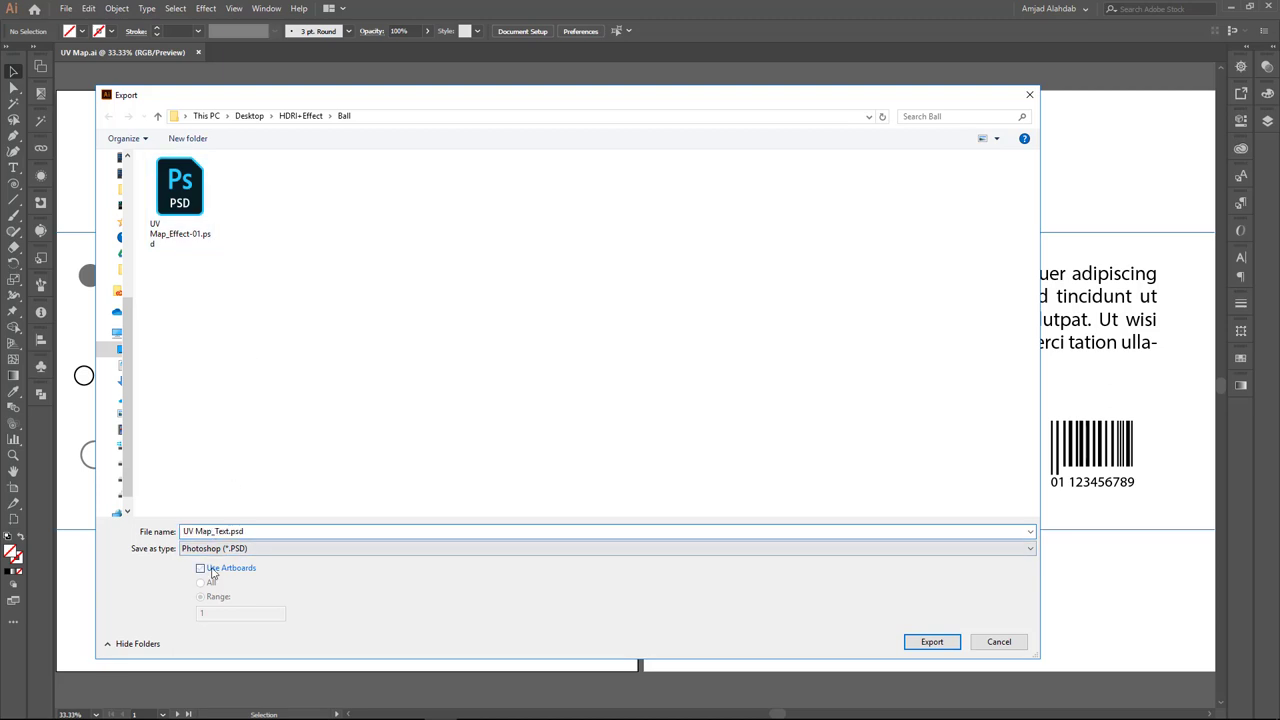
pyautogui.click(935, 643)
pyautogui.click(562, 421)
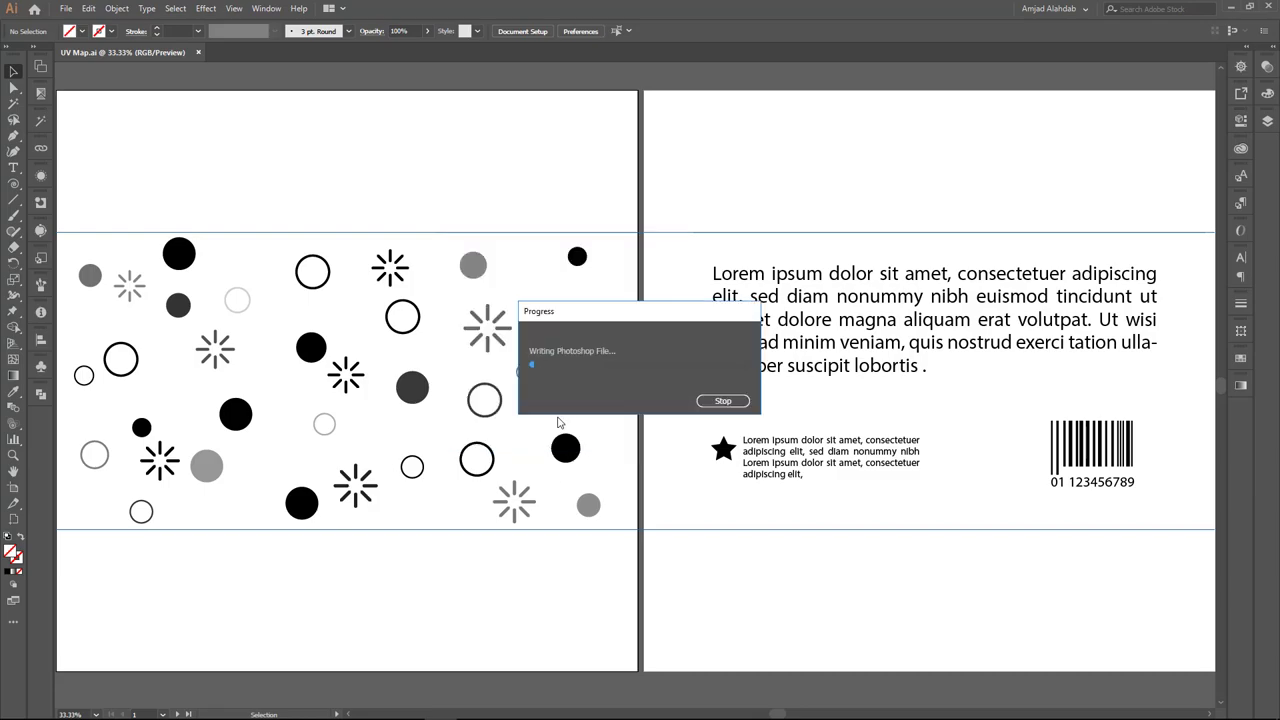
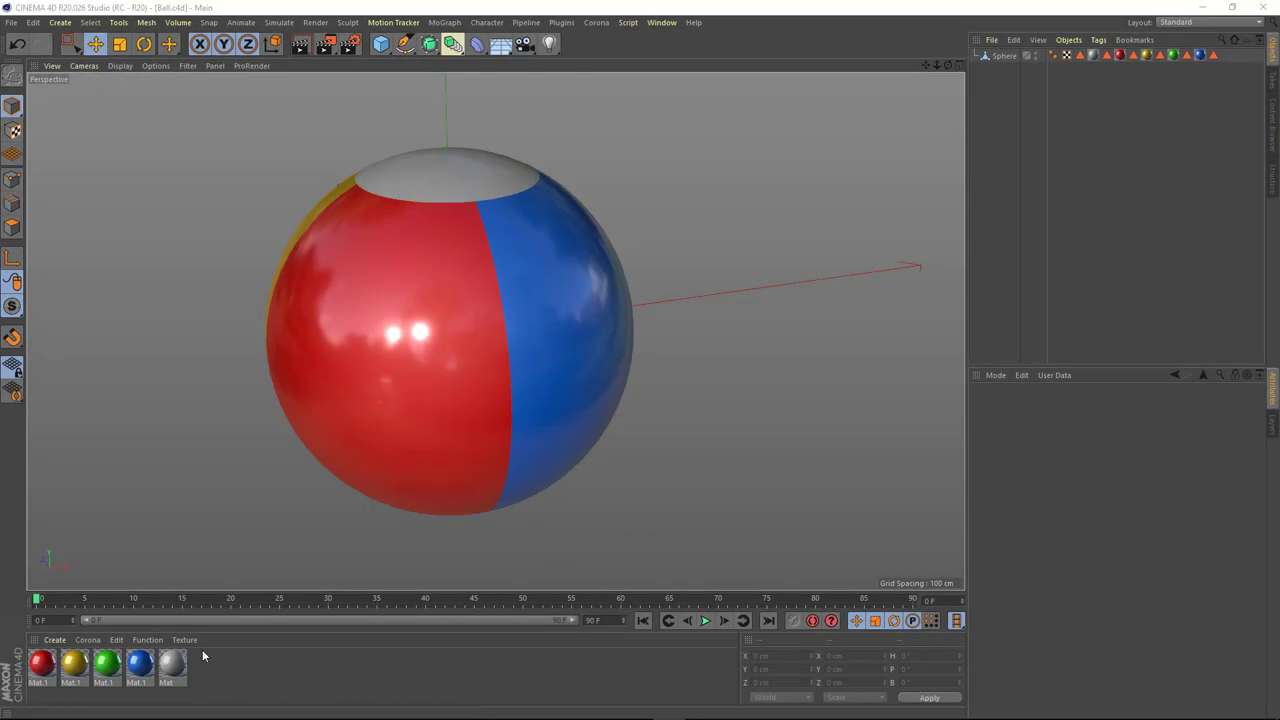
# Create Mat.2, apply it to the sphere with its tag moved one place earlier, then return to Model mode.
pyautogui.doubleClick(220, 671)
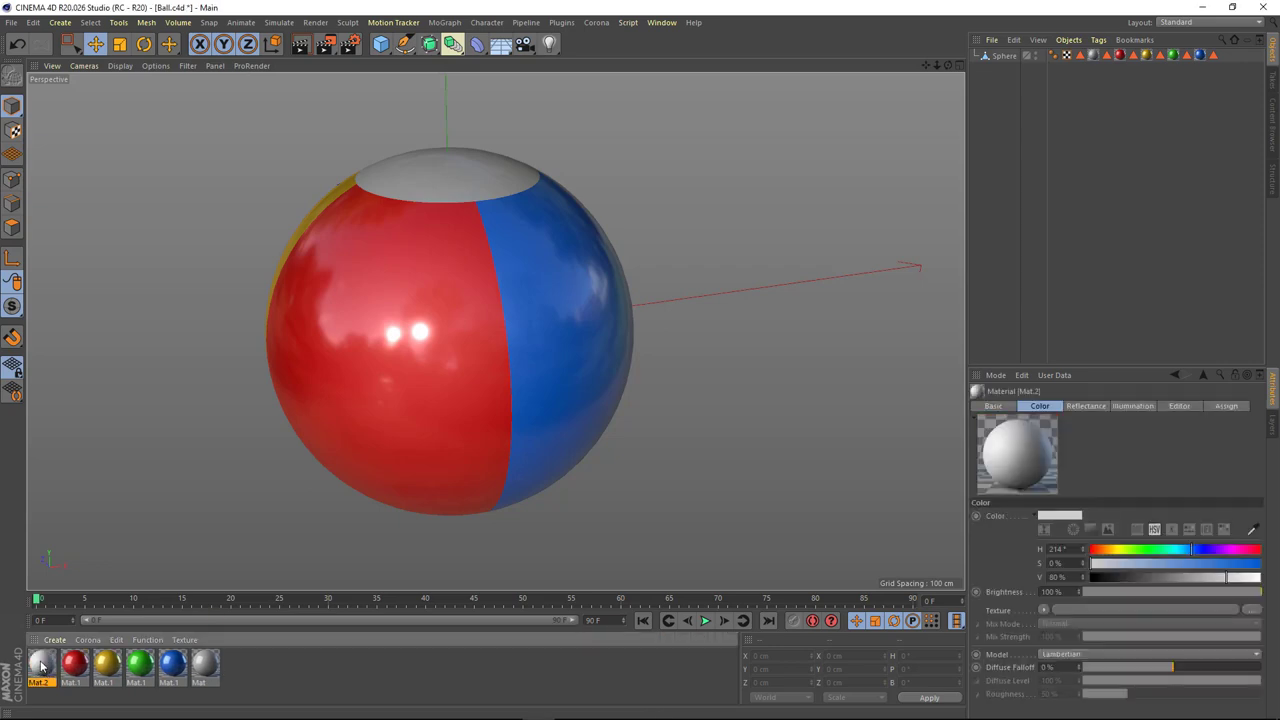
pyautogui.moveTo(1003, 62); pyautogui.dragTo(1005, 58)
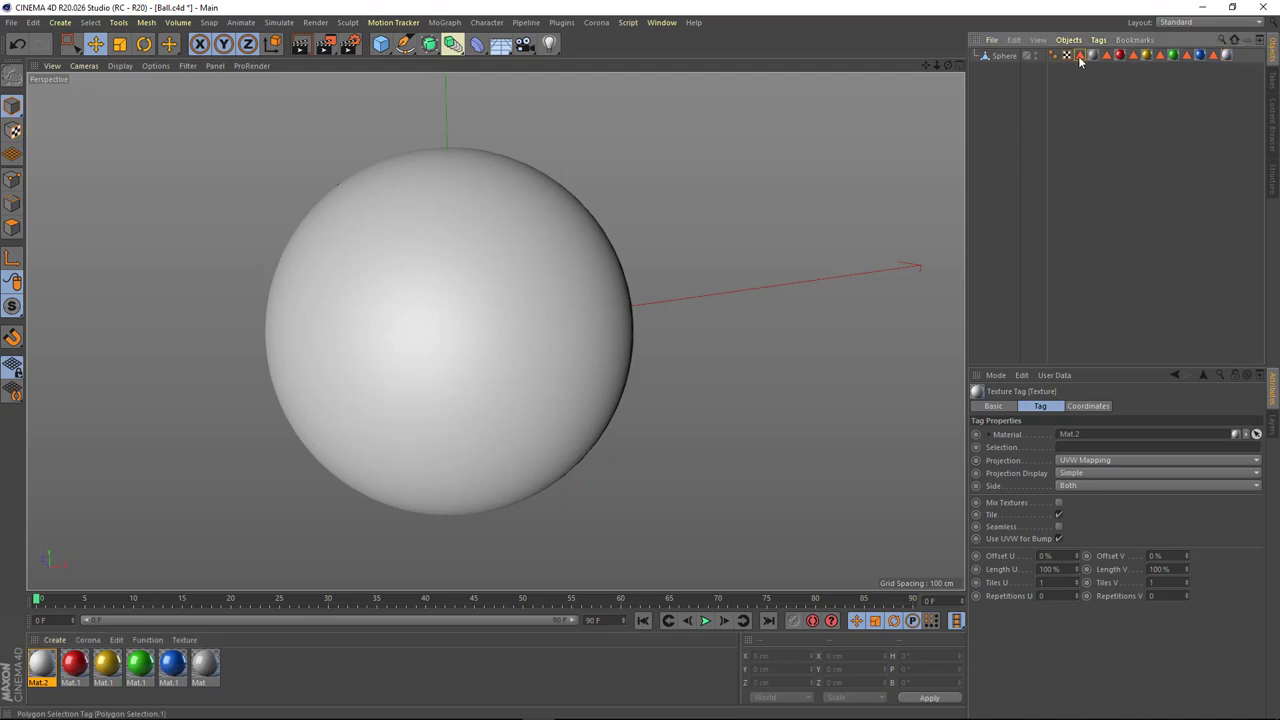
pyautogui.click(1239, 60)
pyautogui.moveTo(1227, 56); pyautogui.dragTo(1217, 58)
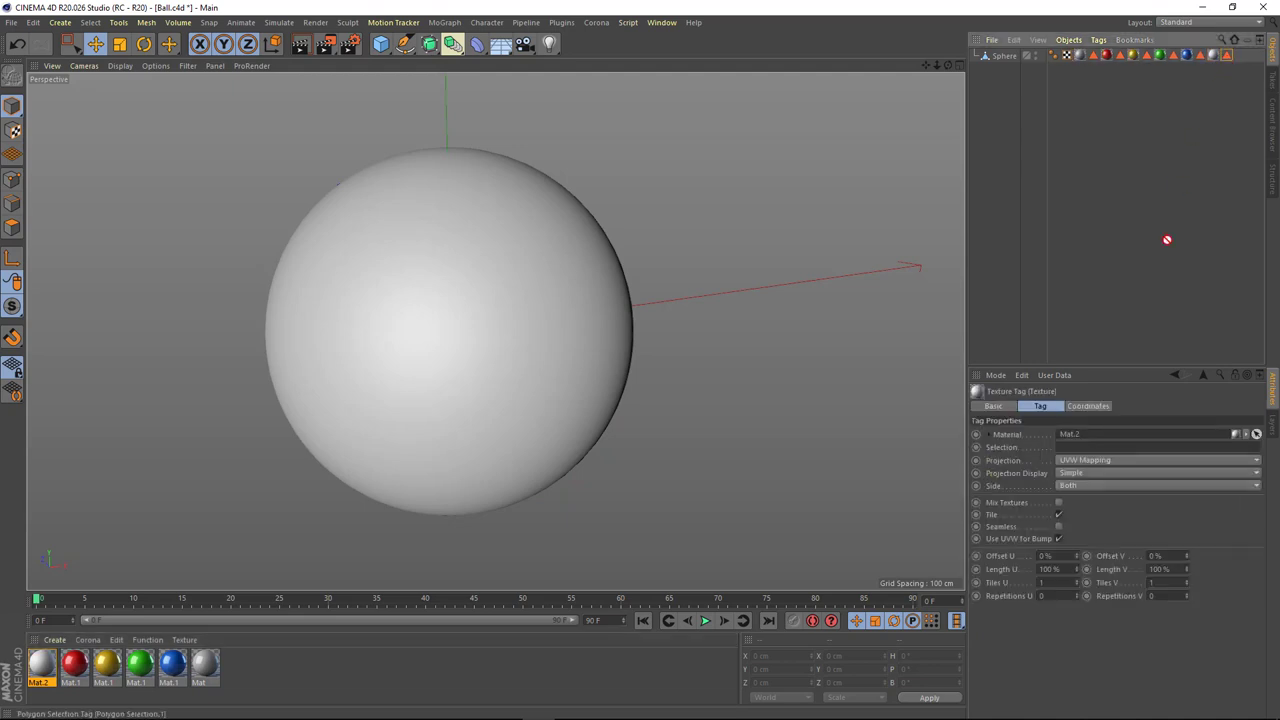
pyautogui.click(1227, 55)
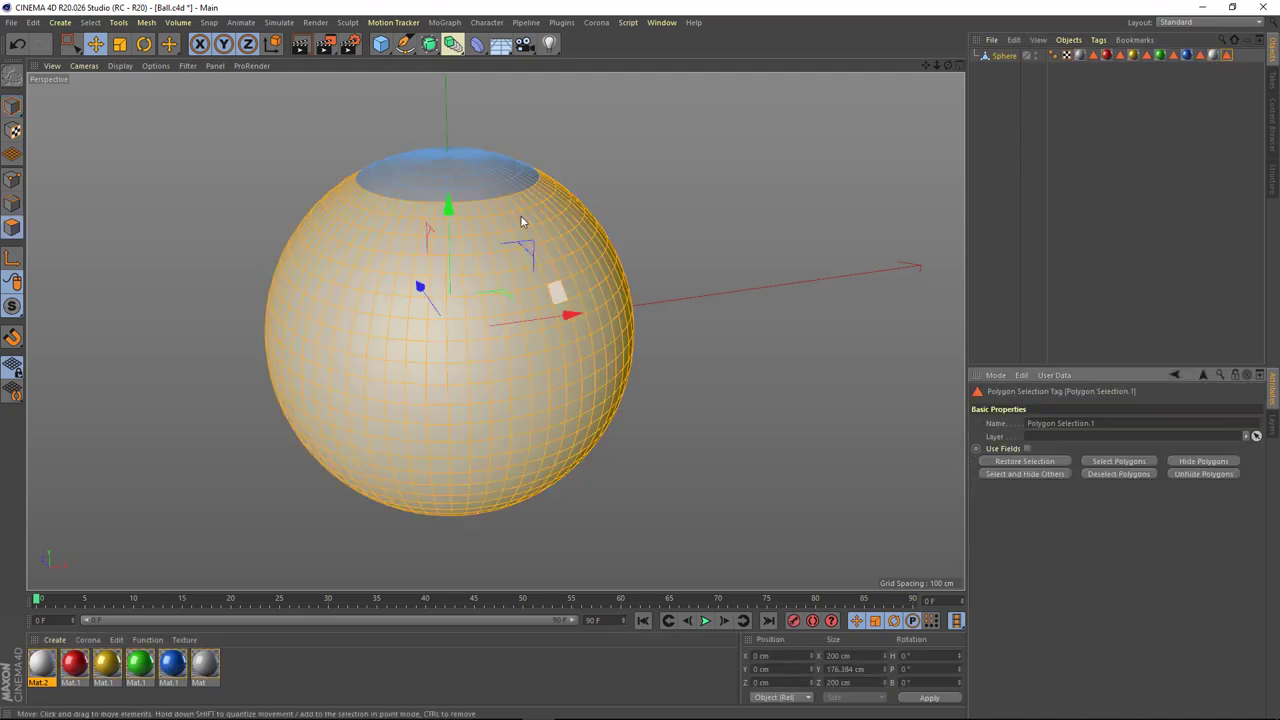
pyautogui.moveTo(552, 335)
pyautogui.keyDown('alt'); pyautogui.mouseDown()
pyautogui.moveTo(341, 269)
pyautogui.moveTo(311, 154)
pyautogui.moveTo(443, 277)
pyautogui.moveTo(17, 152)
pyautogui.mouseUp(); pyautogui.keyUp('alt')
pyautogui.click(12, 106)
pyautogui.moveTo(440, 330)
pyautogui.keyDown('alt'); pyautogui.mouseDown()
pyautogui.moveTo(463, 343)
pyautogui.moveTo(486, 320)
pyautogui.moveTo(481, 307)
pyautogui.mouseUp(); pyautogui.keyUp('alt')
# Load UV Map_Effect-01.psd as Mat.2's colour texture and confirm its layer set.
pyautogui.doubleClick(41, 663)
pyautogui.moveTo(428, 97); pyautogui.dragTo(891, 103)
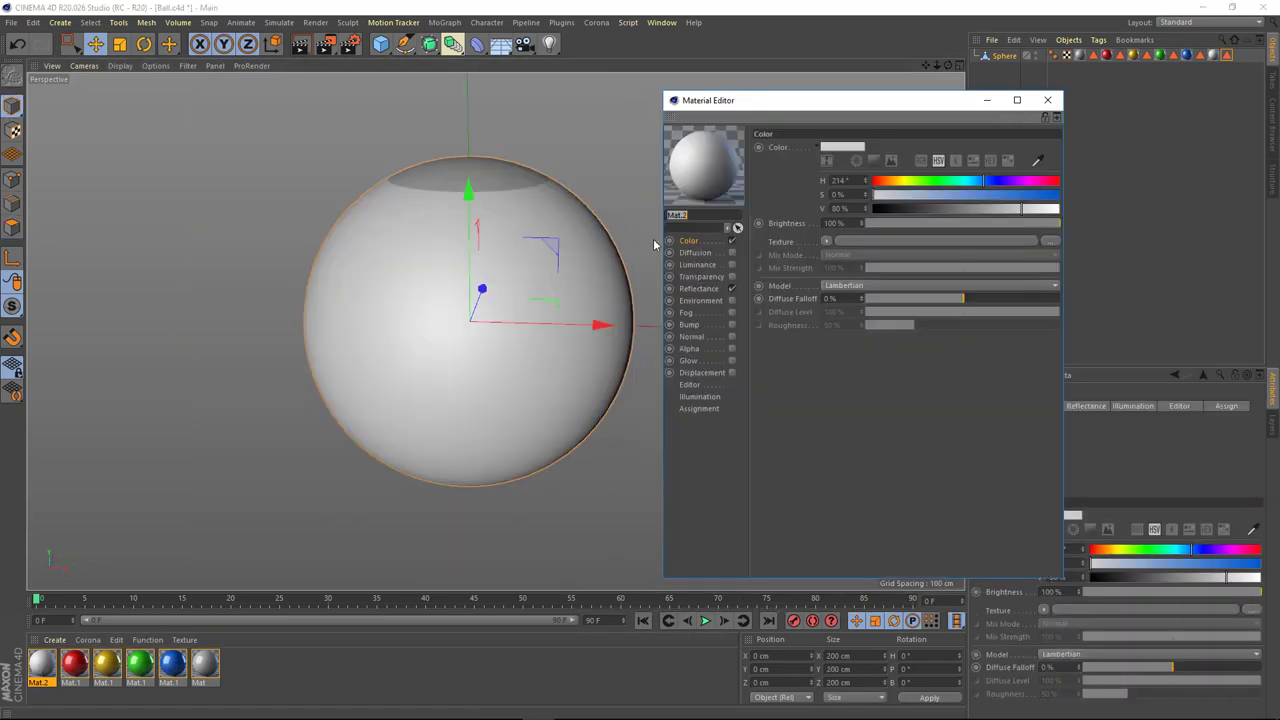
pyautogui.moveTo(400, 280)
pyautogui.keyDown('alt'); pyautogui.mouseDown()
pyautogui.moveTo(420, 290)
pyautogui.moveTo(410, 270)
pyautogui.mouseUp(); pyautogui.keyUp('alt')
pyautogui.moveTo(792, 95); pyautogui.dragTo(691, 114)
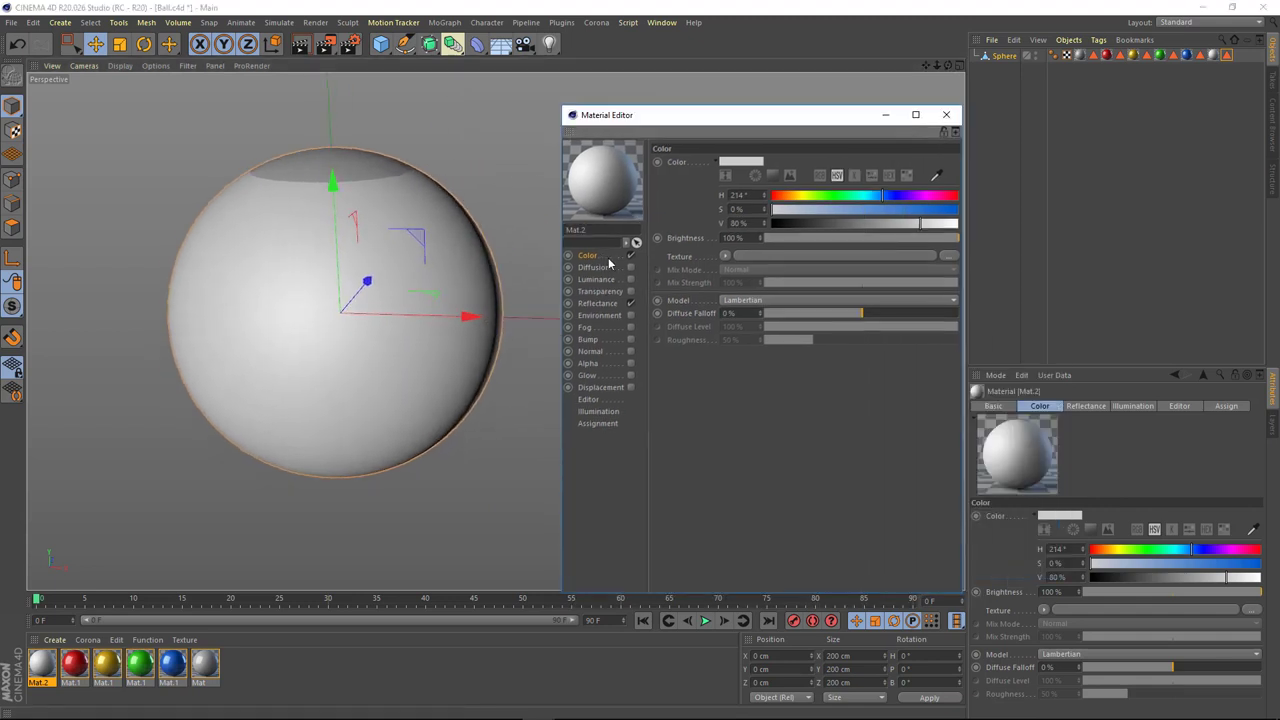
pyautogui.click(903, 256)
pyautogui.doubleClick(368, 248)
pyautogui.moveTo(707, 122); pyautogui.dragTo(699, 126)
pyautogui.click(727, 285)
pyautogui.click(753, 287)
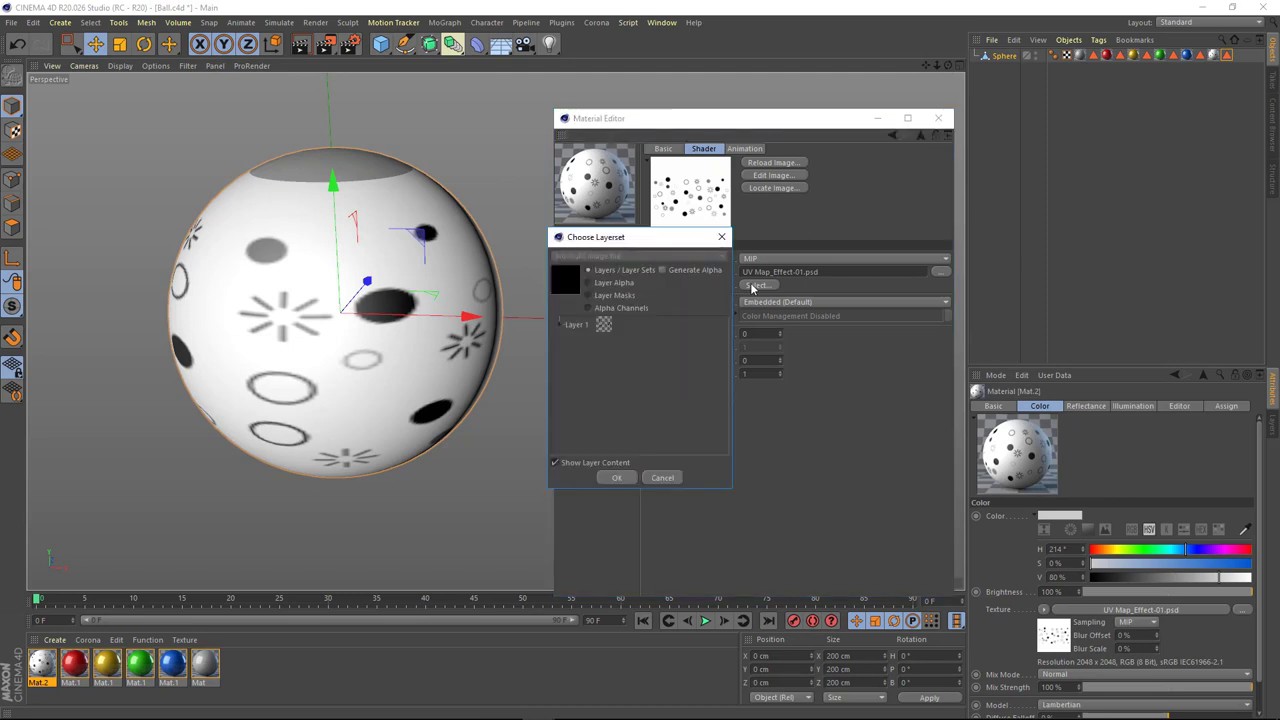
pyautogui.click(621, 478)
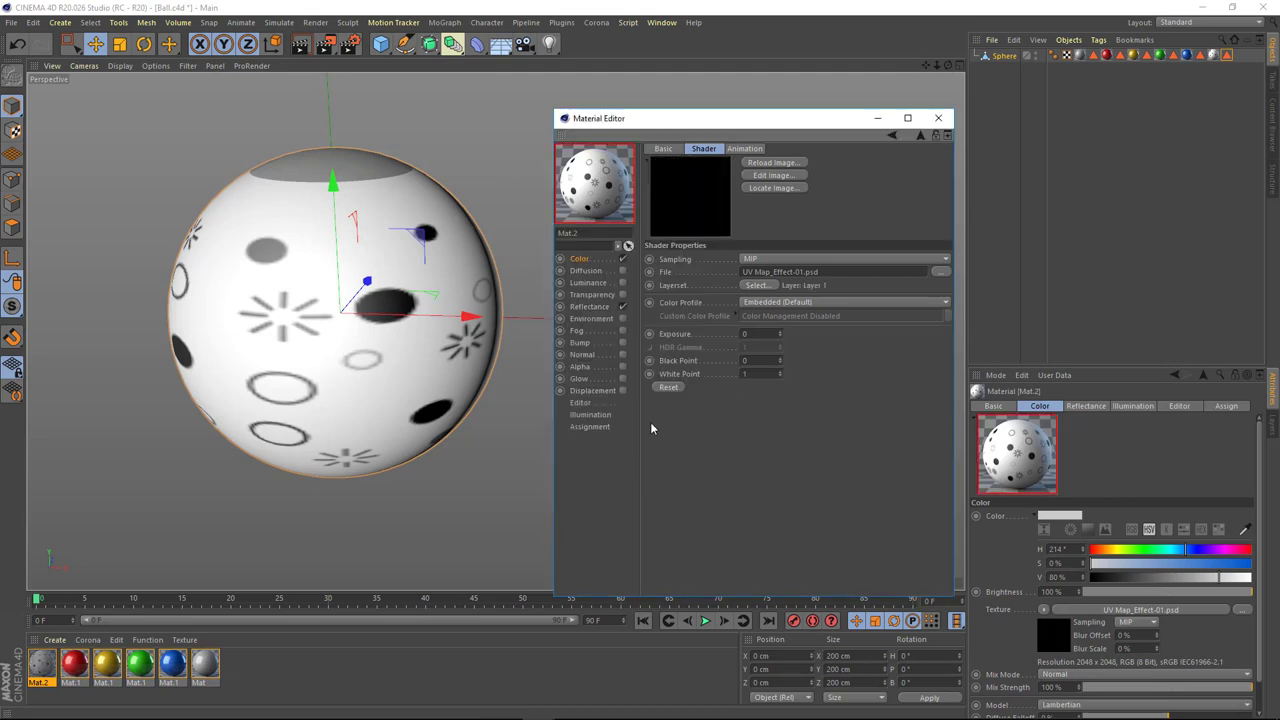
# Enable alpha from the same image's layer transparency and set the colour blend mode to Add.
pyautogui.moveTo(601, 366); pyautogui.dragTo(675, 285)
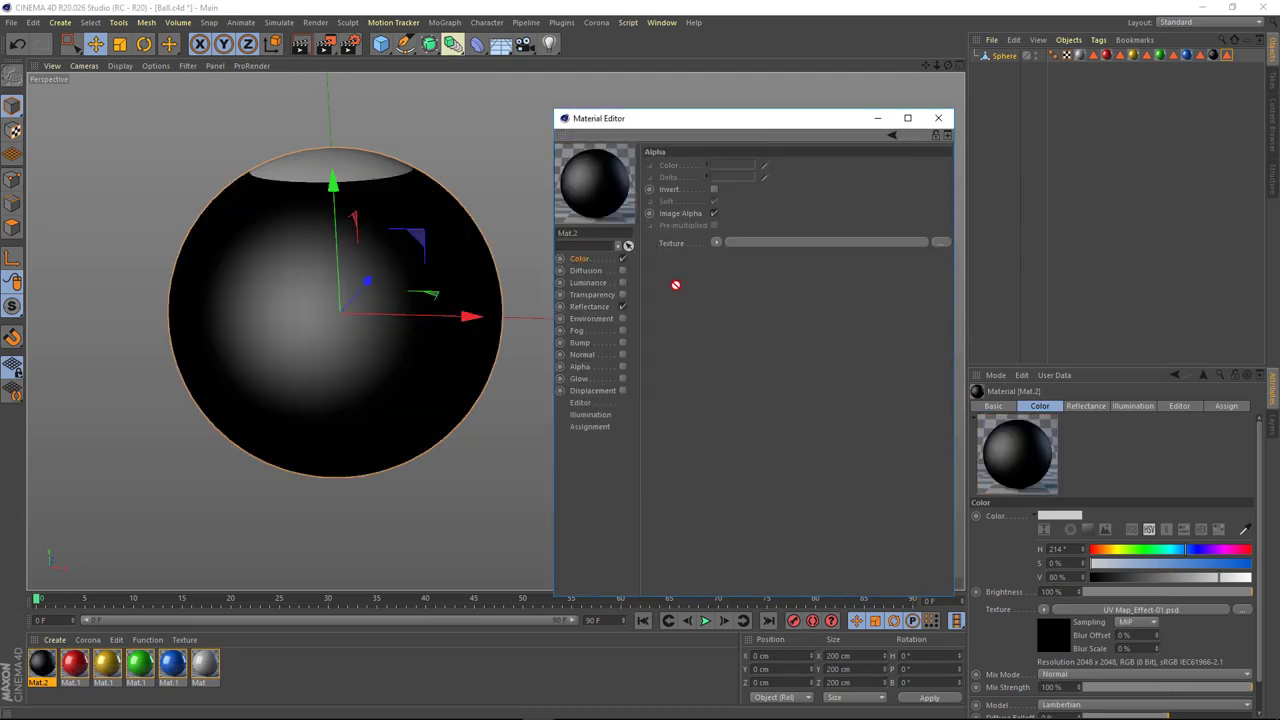
pyautogui.click(622, 367)
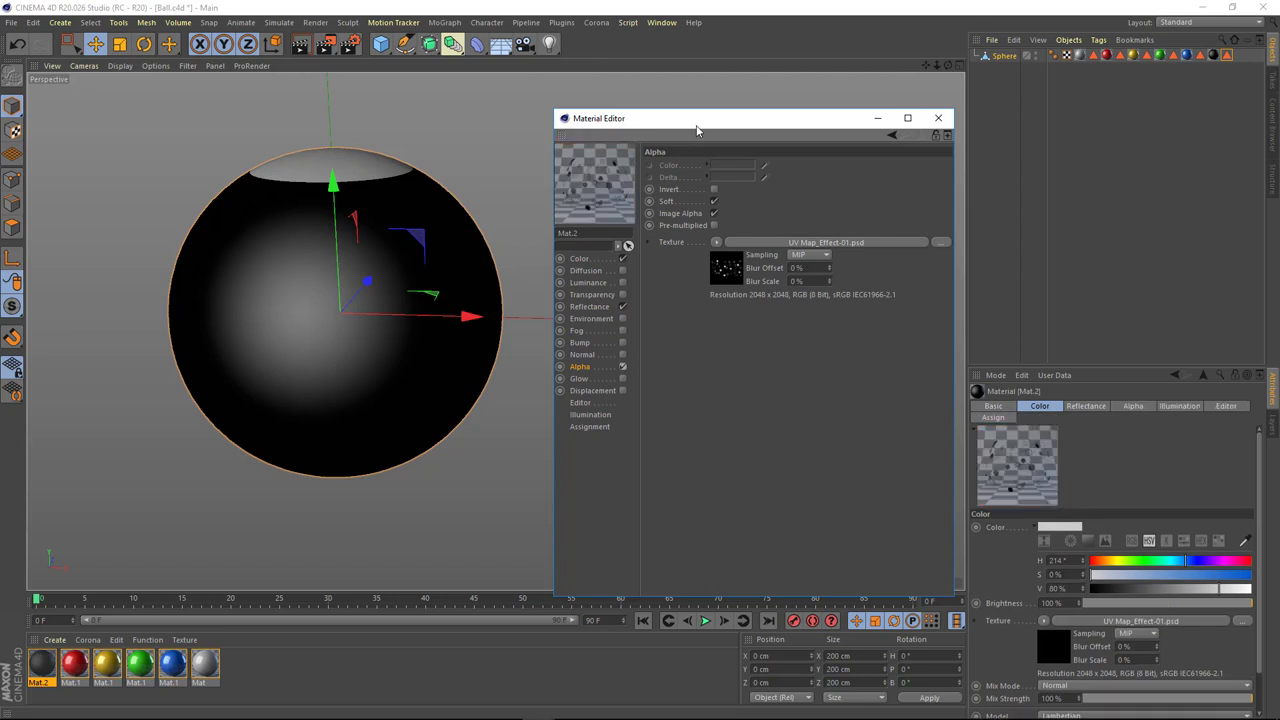
pyautogui.click(726, 268)
pyautogui.click(753, 287)
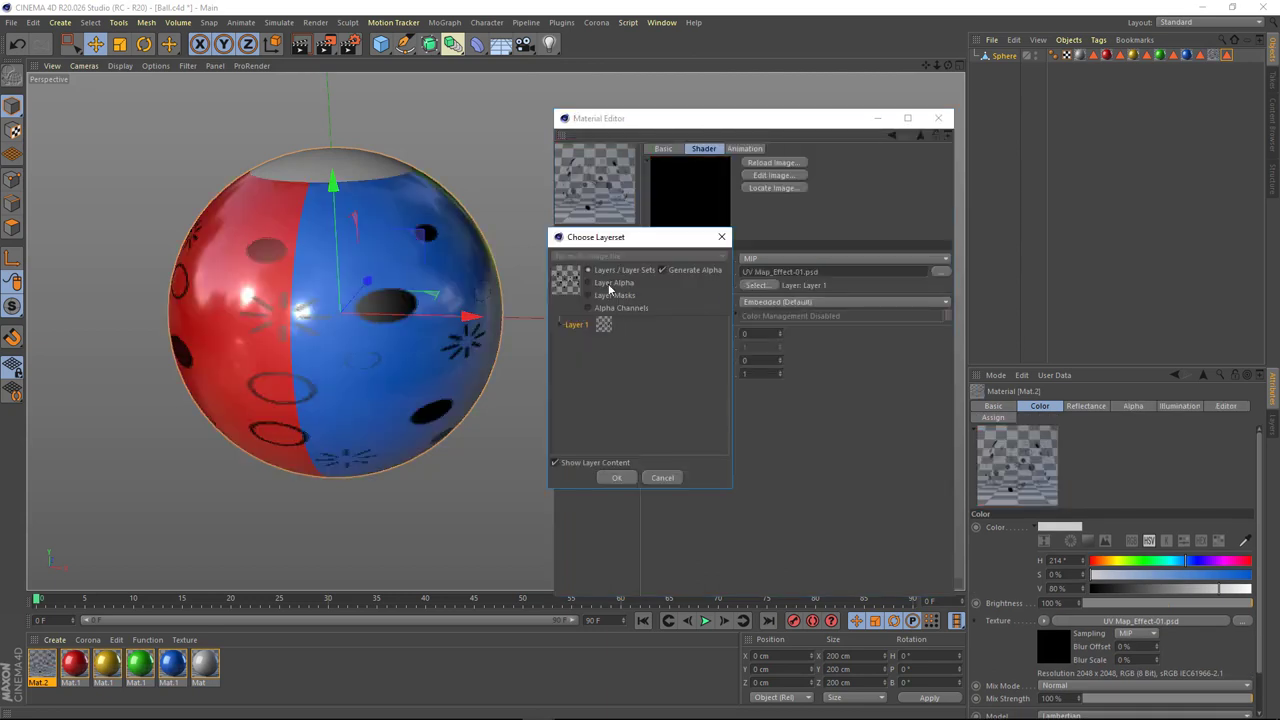
pyautogui.click(617, 478)
pyautogui.click(586, 259)
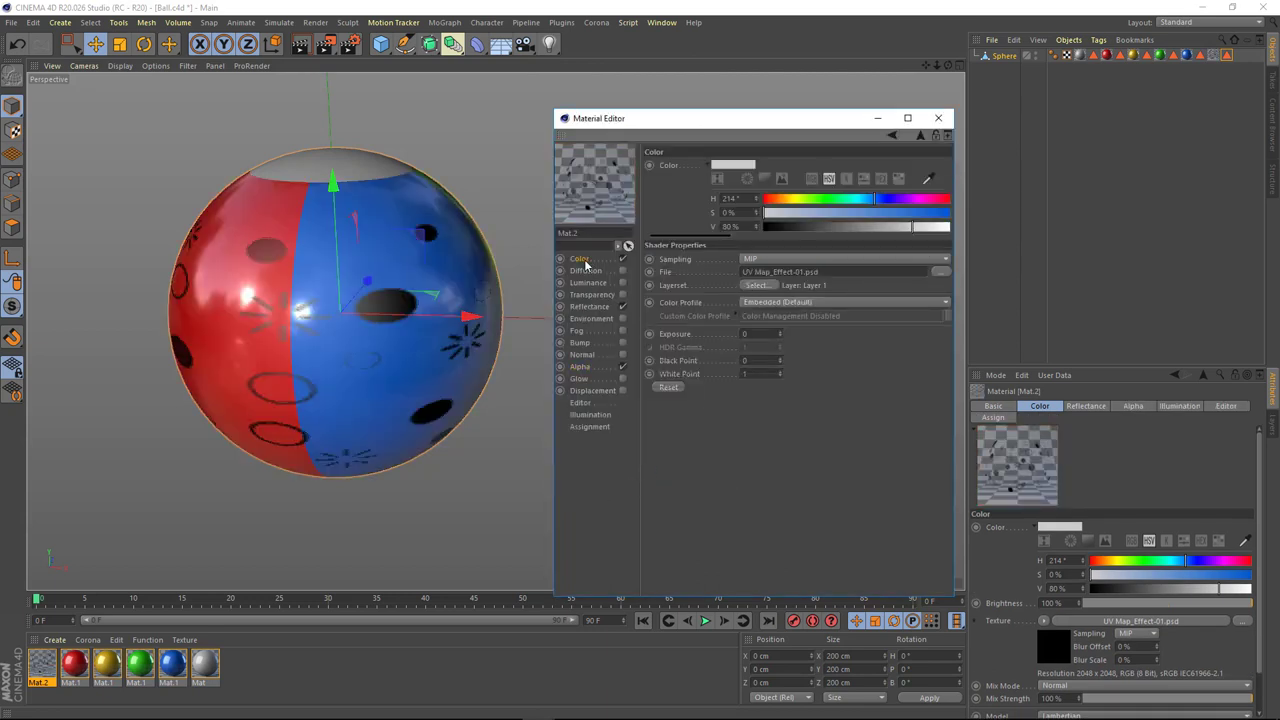
pyautogui.click(732, 323)
pyautogui.click(729, 354)
pyautogui.moveTo(597, 118); pyautogui.dragTo(659, 124)
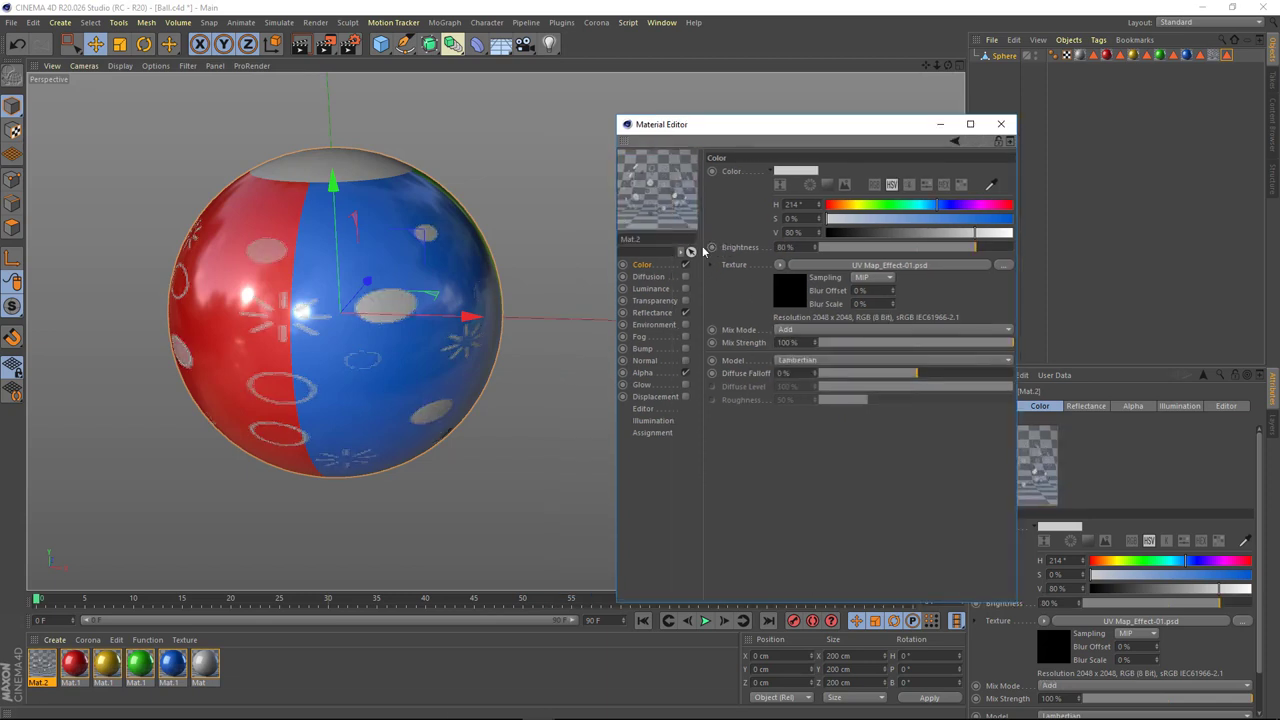
# Add a Reflection (Legacy) layer above Default Specular at 15% brightness, then close the editor.
pyautogui.click(655, 312)
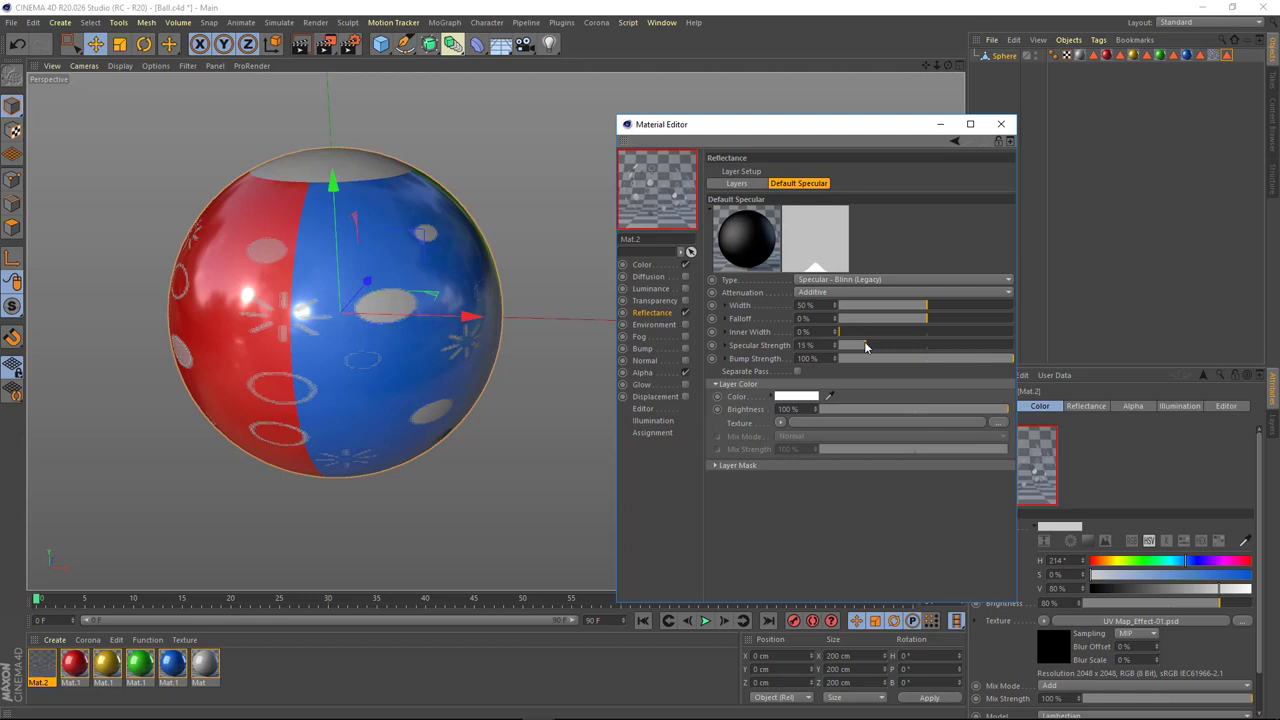
pyautogui.click(736, 183)
pyautogui.click(721, 198)
pyautogui.click(758, 316)
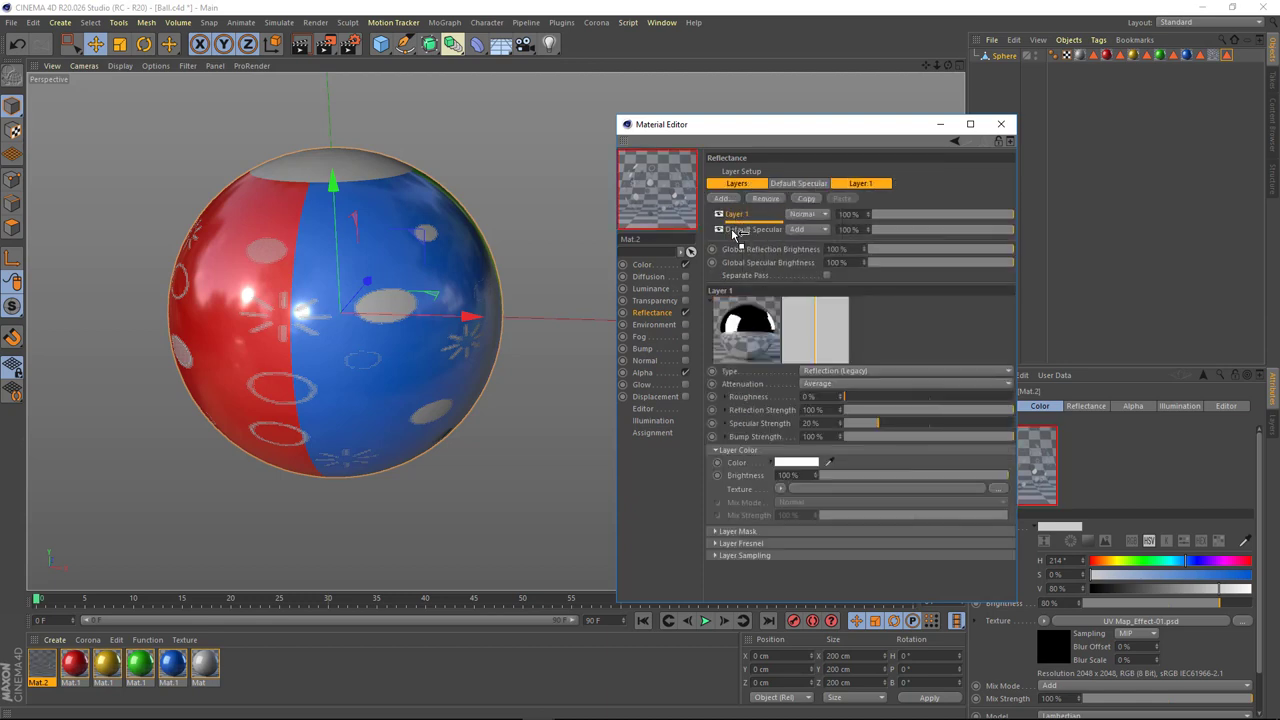
pyautogui.moveTo(733, 233); pyautogui.dragTo(734, 234)
pyautogui.click(790, 185)
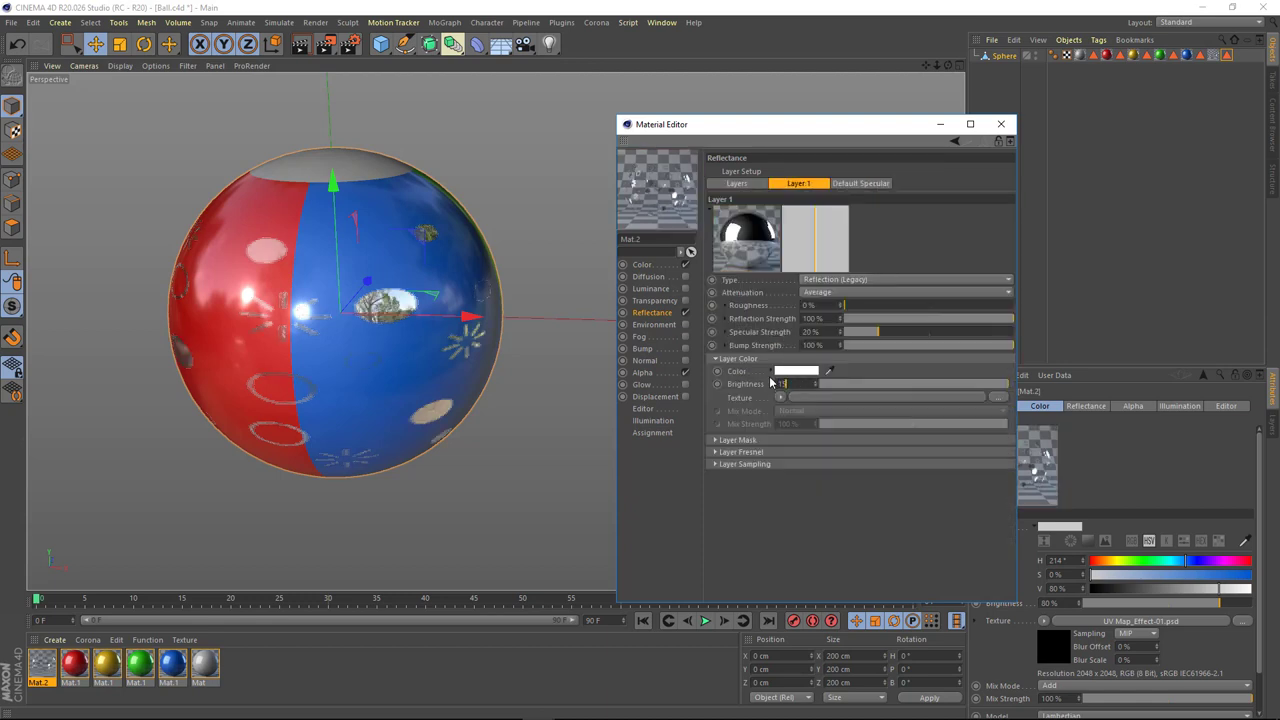
pyautogui.press('Return')
pyautogui.click(643, 265)
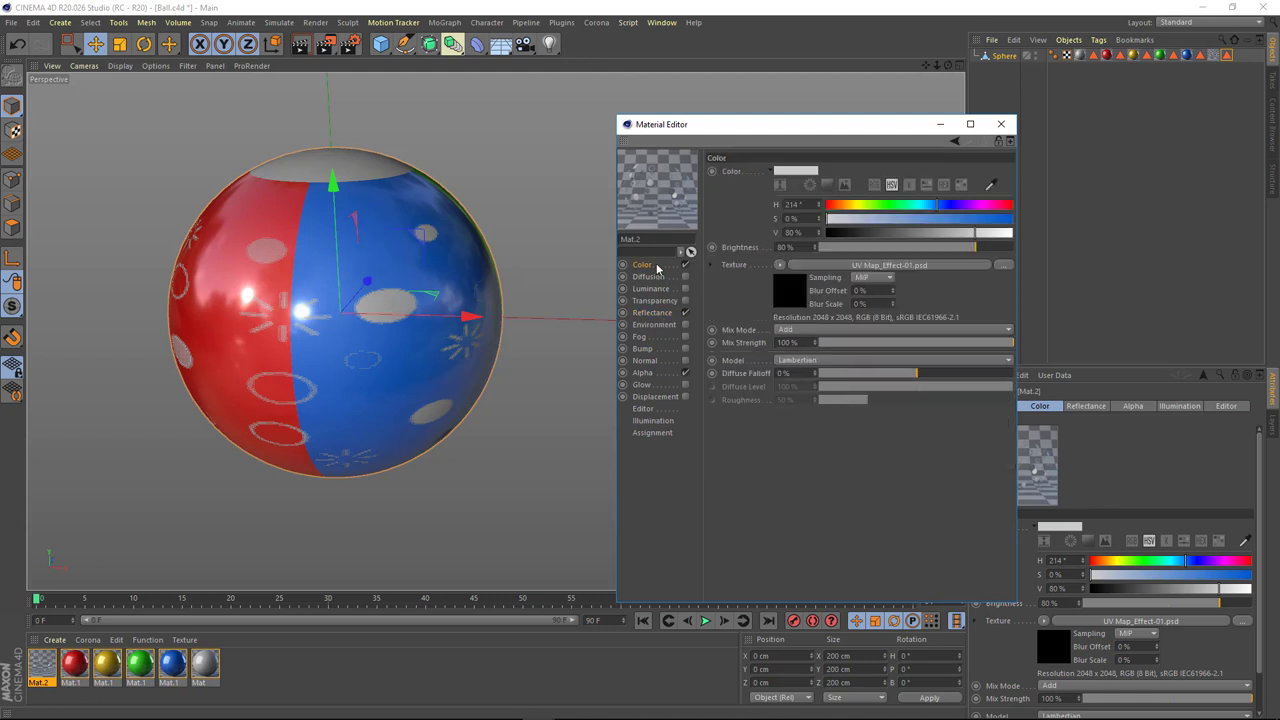
pyautogui.click(1002, 126)
pyautogui.keyDown('alt'); pyautogui.moveTo(603, 340); pyautogui.dragTo(700, 300); pyautogui.keyUp('alt')
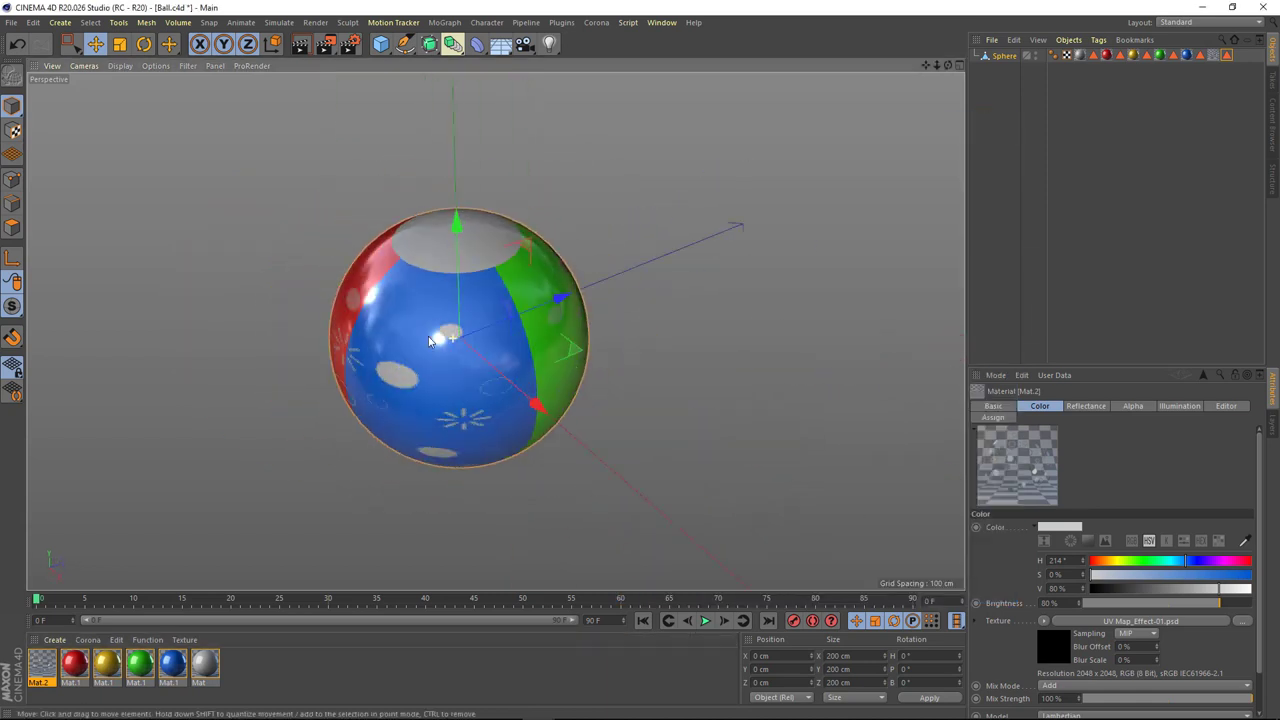
# Try different Offset U and Length U values on the decoration tag while orbiting the ball.
pyautogui.click(1213, 56)
pyautogui.moveTo(586, 363)
pyautogui.keyDown('alt'); pyautogui.mouseDown()
pyautogui.moveTo(1087, 580)
pyautogui.moveTo(1060, 558)
pyautogui.mouseUp(); pyautogui.keyUp('alt')
pyautogui.keyDown('alt'); pyautogui.moveTo(470, 360); pyautogui.dragTo(607, 365); pyautogui.keyUp('alt')
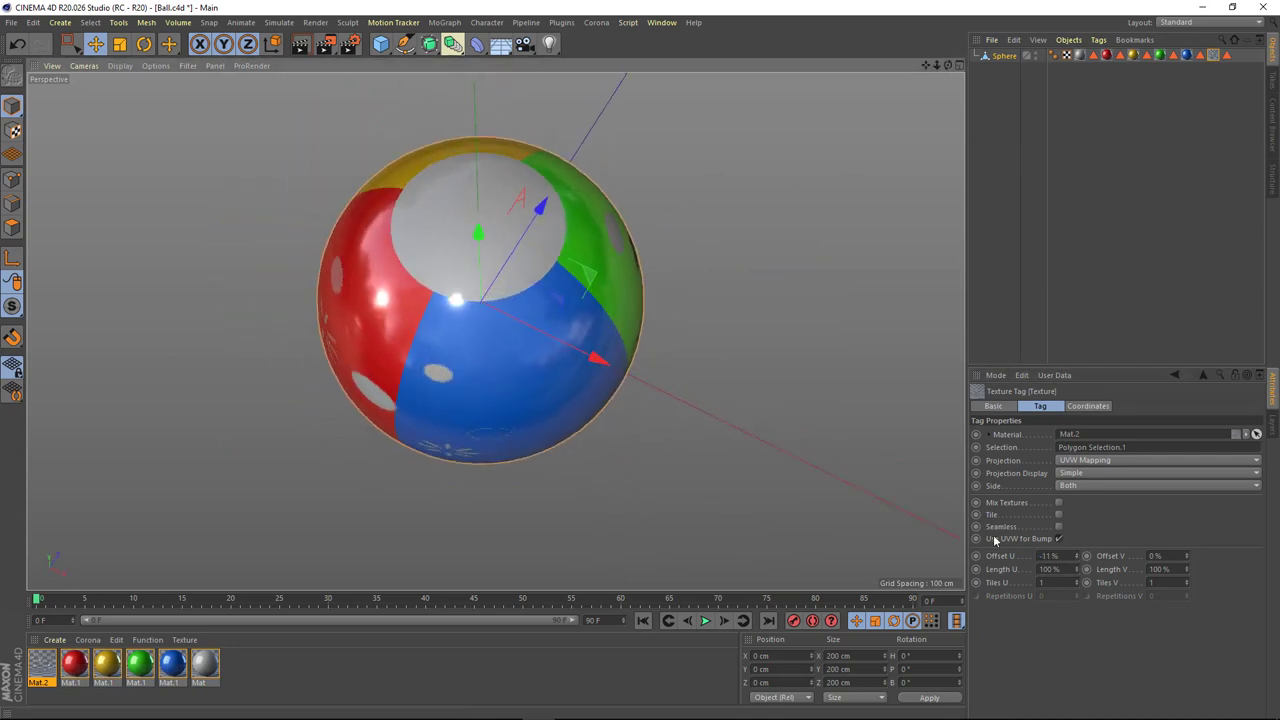
pyautogui.moveTo(1077, 556); pyautogui.dragTo(1079, 556)
pyautogui.keyDown('alt'); pyautogui.moveTo(600, 350); pyautogui.dragTo(700, 350); pyautogui.keyUp('alt')
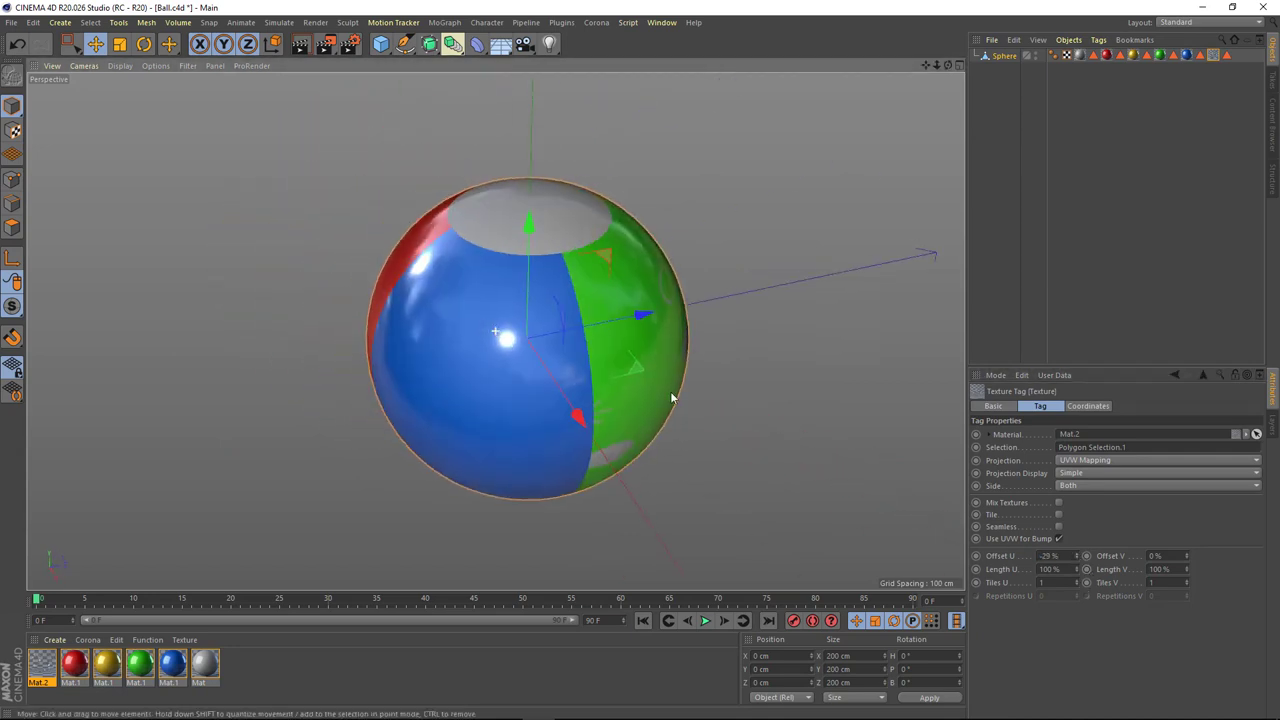
pyautogui.moveTo(1078, 569); pyautogui.dragTo(1084, 560)
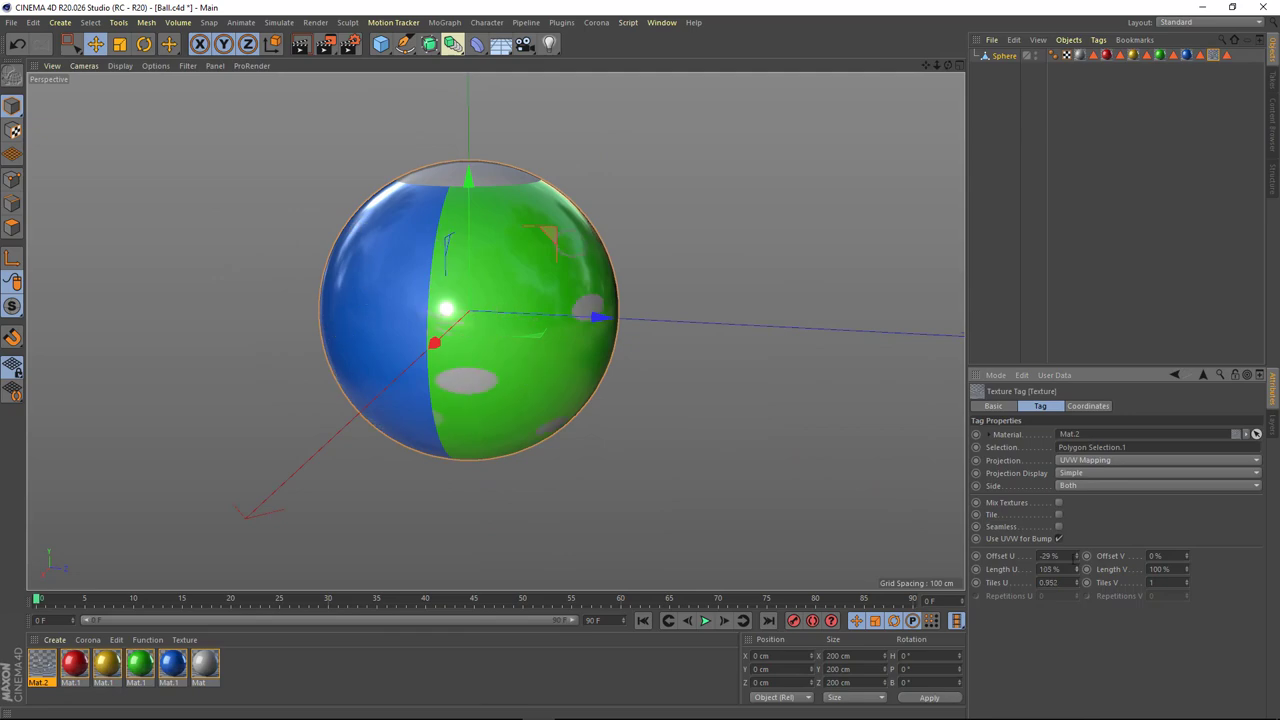
pyautogui.keyDown('alt'); pyautogui.moveTo(600, 350); pyautogui.dragTo(560, 420); pyautogui.keyUp('alt')
pyautogui.moveTo(1077, 556); pyautogui.dragTo(1085, 556)
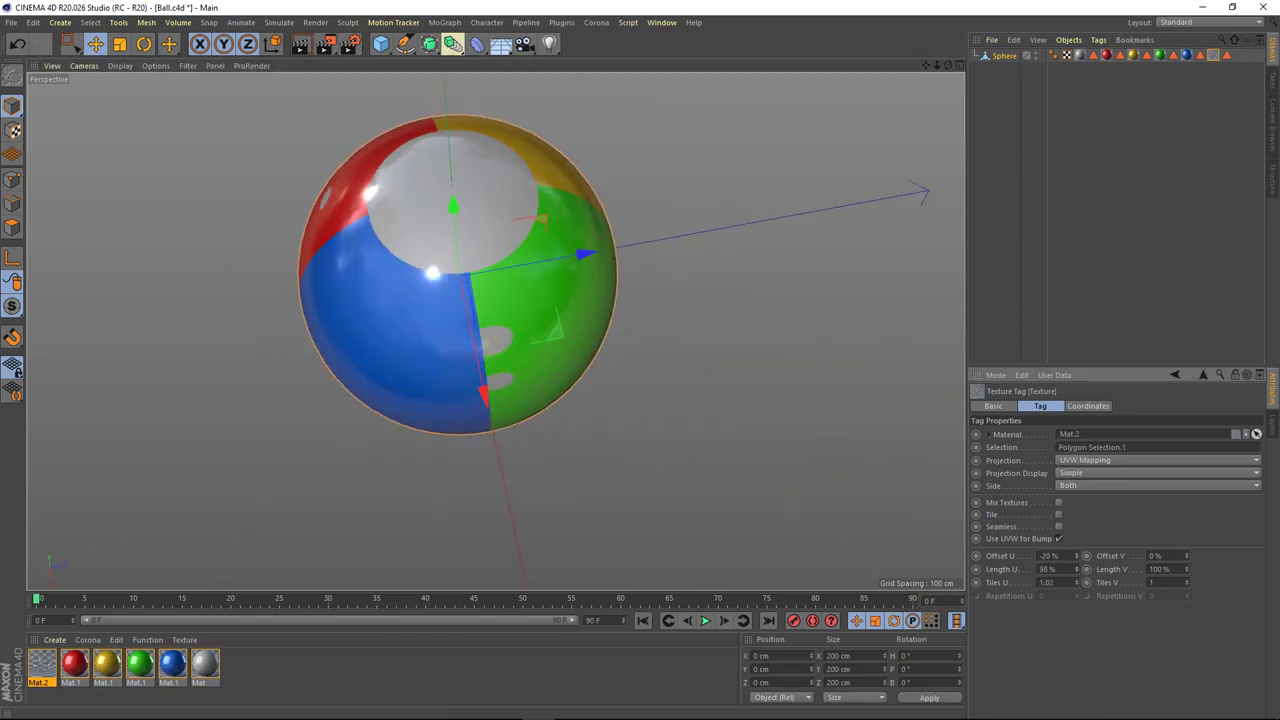
pyautogui.keyDown('alt'); pyautogui.moveTo(600, 350); pyautogui.dragTo(560, 380); pyautogui.keyUp('alt')
pyautogui.moveTo(1077, 556); pyautogui.dragTo(1086, 556)
# Settle the decorations at Offset U 5% and Length U 66%, then deselect the sphere.
pyautogui.moveTo(560, 380)
pyautogui.keyDown('alt'); pyautogui.mouseDown()
pyautogui.moveTo(570, 341)
pyautogui.moveTo(600, 350)
pyautogui.mouseUp(); pyautogui.keyUp('alt')
pyautogui.moveTo(1077, 556); pyautogui.dragTo(1072, 556)
pyautogui.keyDown('alt'); pyautogui.moveTo(737, 323); pyautogui.dragTo(620, 330); pyautogui.keyUp('alt')
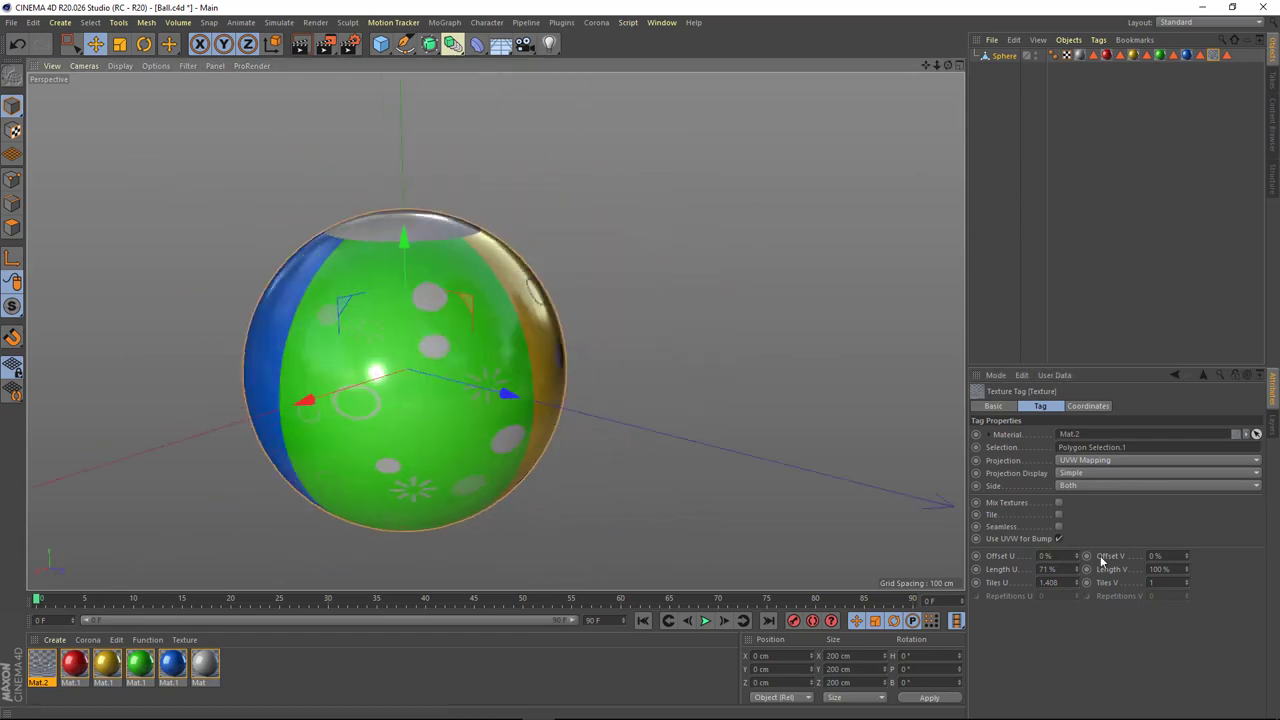
pyautogui.moveTo(1078, 569); pyautogui.dragTo(1070, 569)
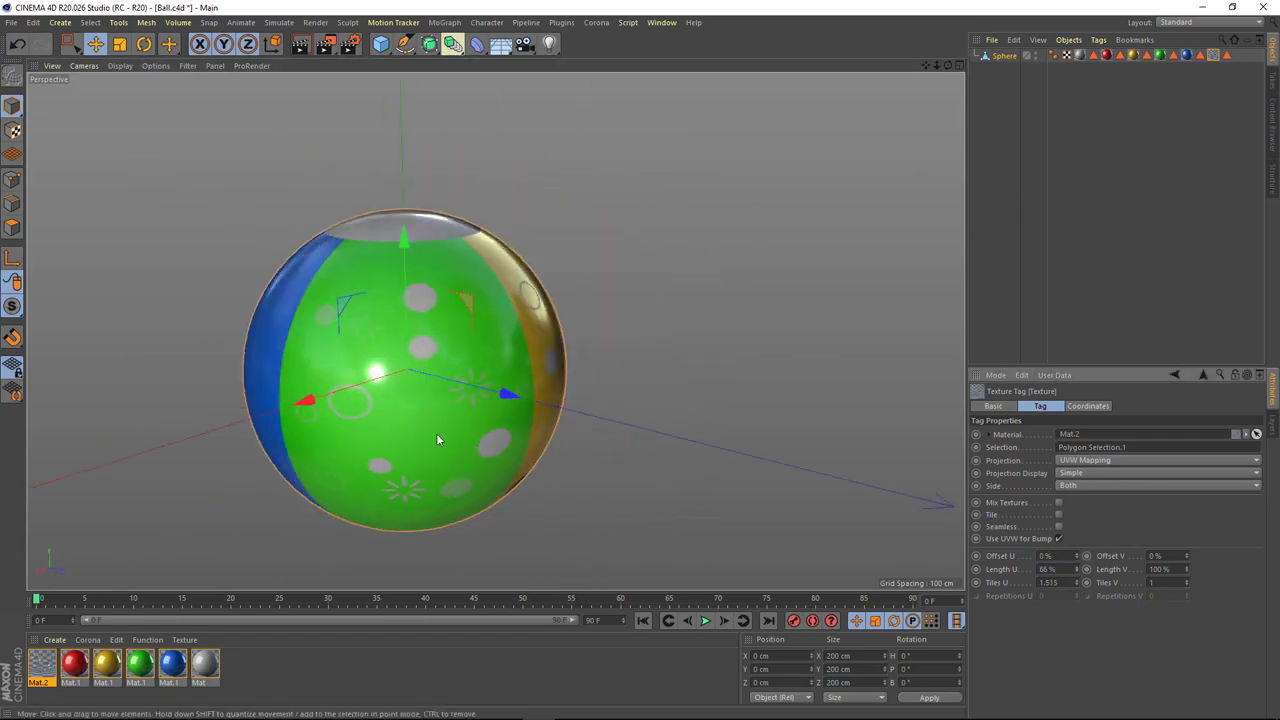
pyautogui.moveTo(437, 440)
pyautogui.keyDown('alt'); pyautogui.mouseDown()
pyautogui.moveTo(351, 341)
pyautogui.moveTo(530, 442)
pyautogui.moveTo(433, 318)
pyautogui.moveTo(400, 335)
pyautogui.moveTo(450, 360)
pyautogui.mouseUp(); pyautogui.keyUp('alt')
pyautogui.moveTo(1077, 556); pyautogui.dragTo(1082, 556)
pyautogui.moveTo(450, 360)
pyautogui.keyDown('alt'); pyautogui.mouseDown()
pyautogui.moveTo(537, 348)
pyautogui.moveTo(500, 330)
pyautogui.moveTo(575, 298)
pyautogui.moveTo(509, 346)
pyautogui.moveTo(571, 337)
pyautogui.moveTo(574, 410)
pyautogui.moveTo(214, 350)
pyautogui.moveTo(594, 288)
pyautogui.moveTo(438, 354)
pyautogui.moveTo(422, 330)
pyautogui.moveTo(249, 521)
pyautogui.mouseUp(); pyautogui.keyUp('alt')
pyautogui.click(574, 410)
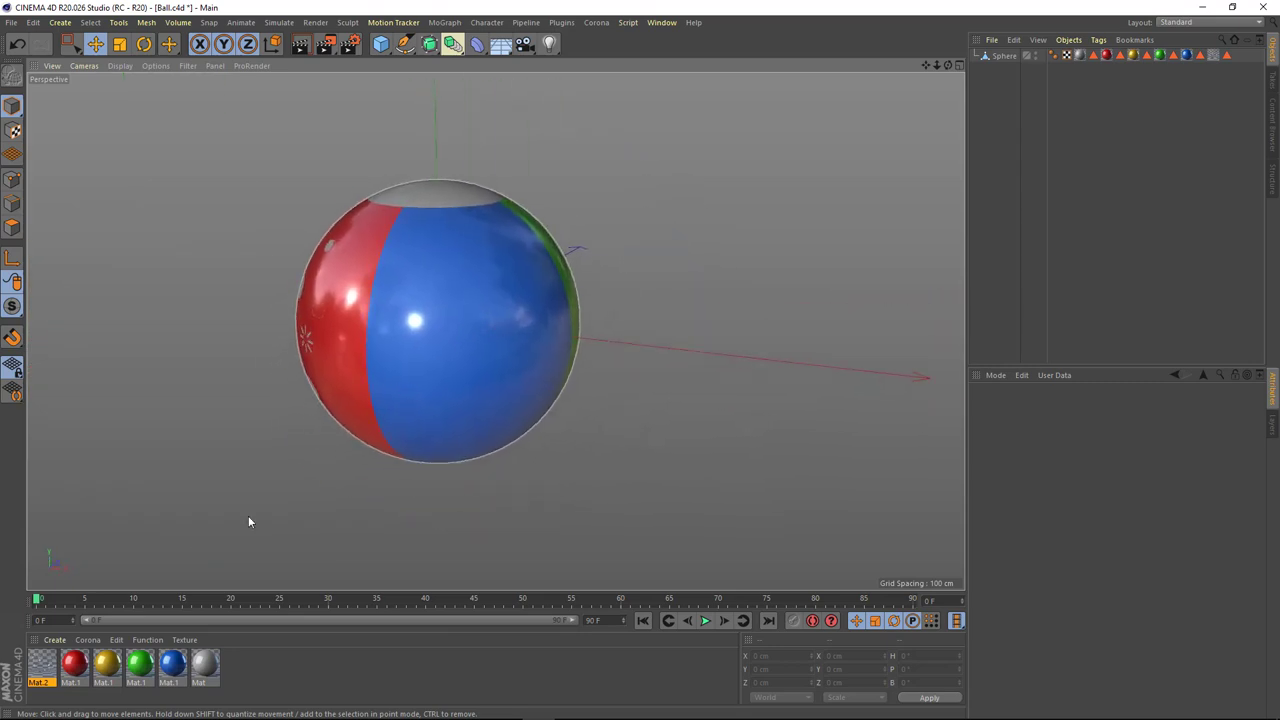
# Load UV Map_Text-02.psd into the copied material's colour channel with the Group layer set.
pyautogui.click(45, 669)
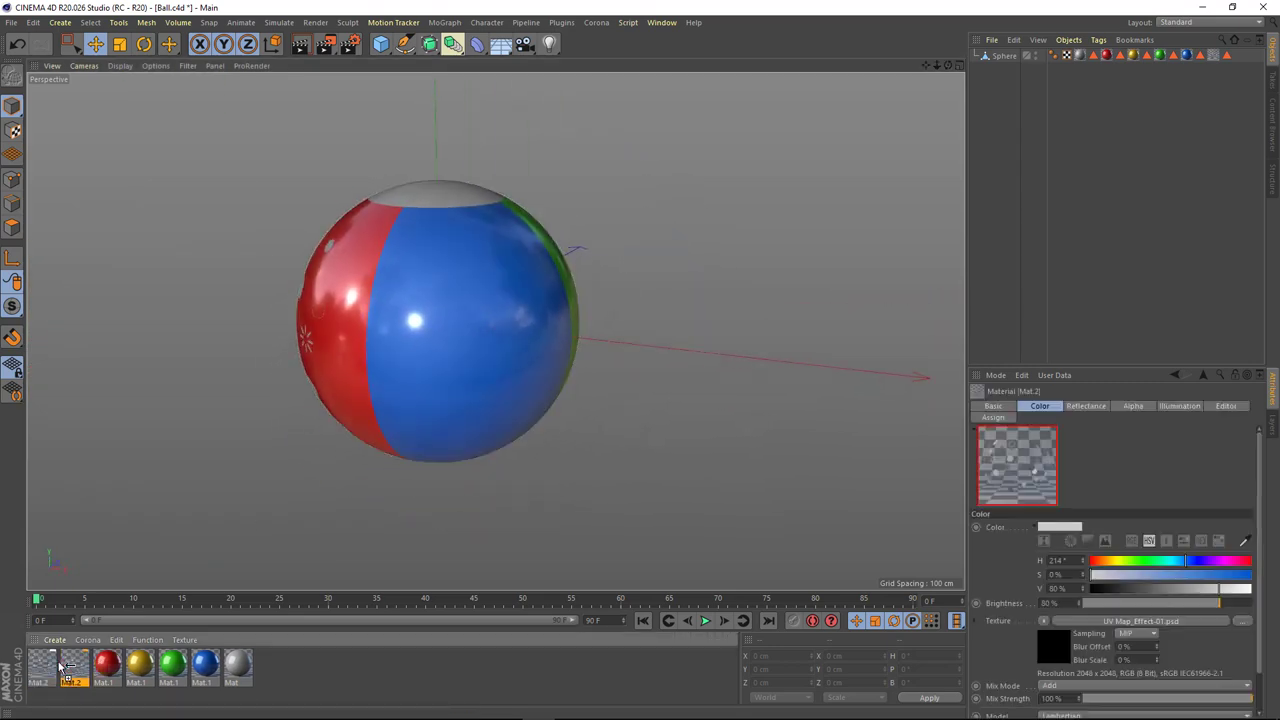
pyautogui.doubleClick(75, 668)
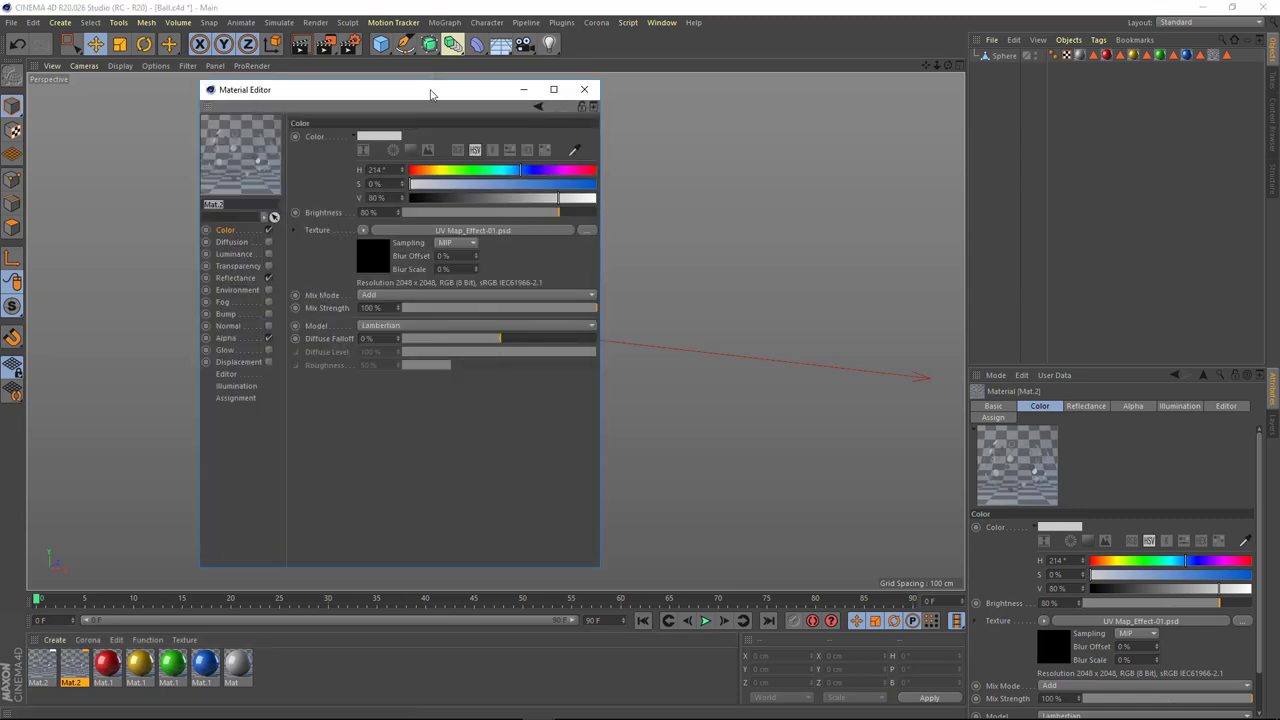
pyautogui.moveTo(432, 94); pyautogui.dragTo(818, 145)
pyautogui.keyDown('alt'); pyautogui.moveTo(481, 336); pyautogui.dragTo(391, 354); pyautogui.keyUp('alt')
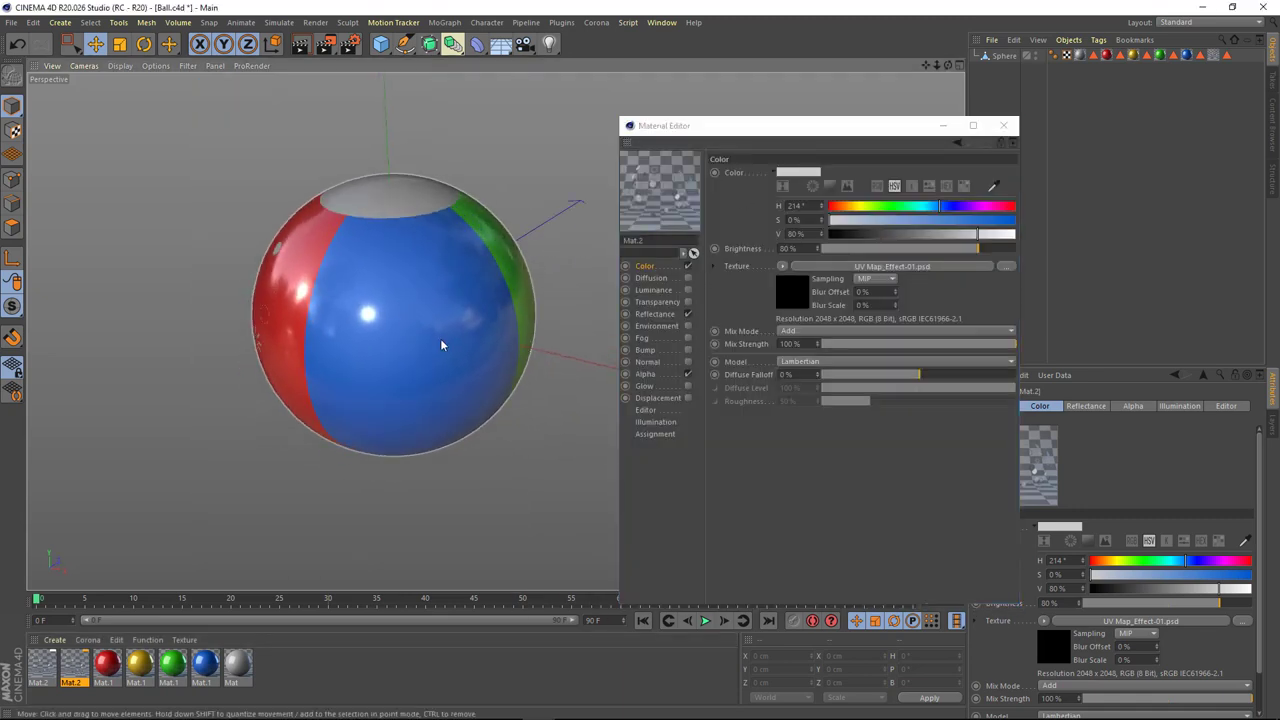
pyautogui.click(814, 266)
pyautogui.click(1012, 282)
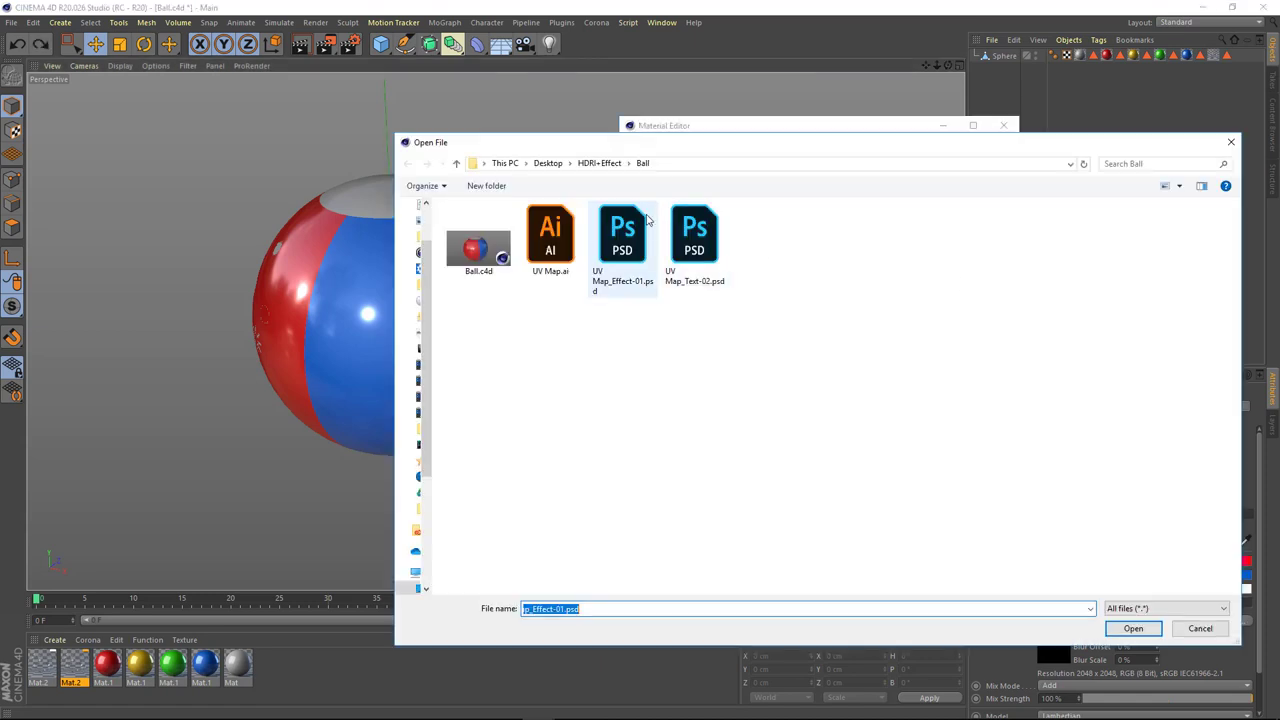
pyautogui.doubleClick(701, 237)
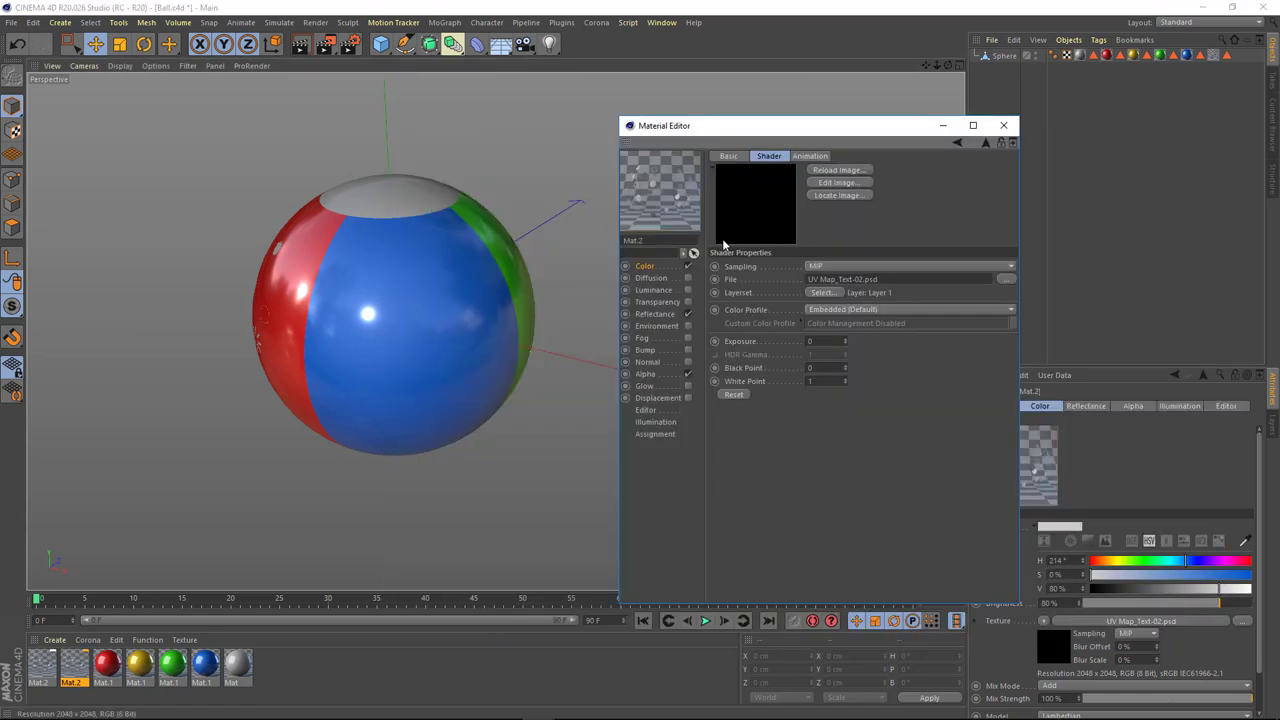
pyautogui.click(820, 293)
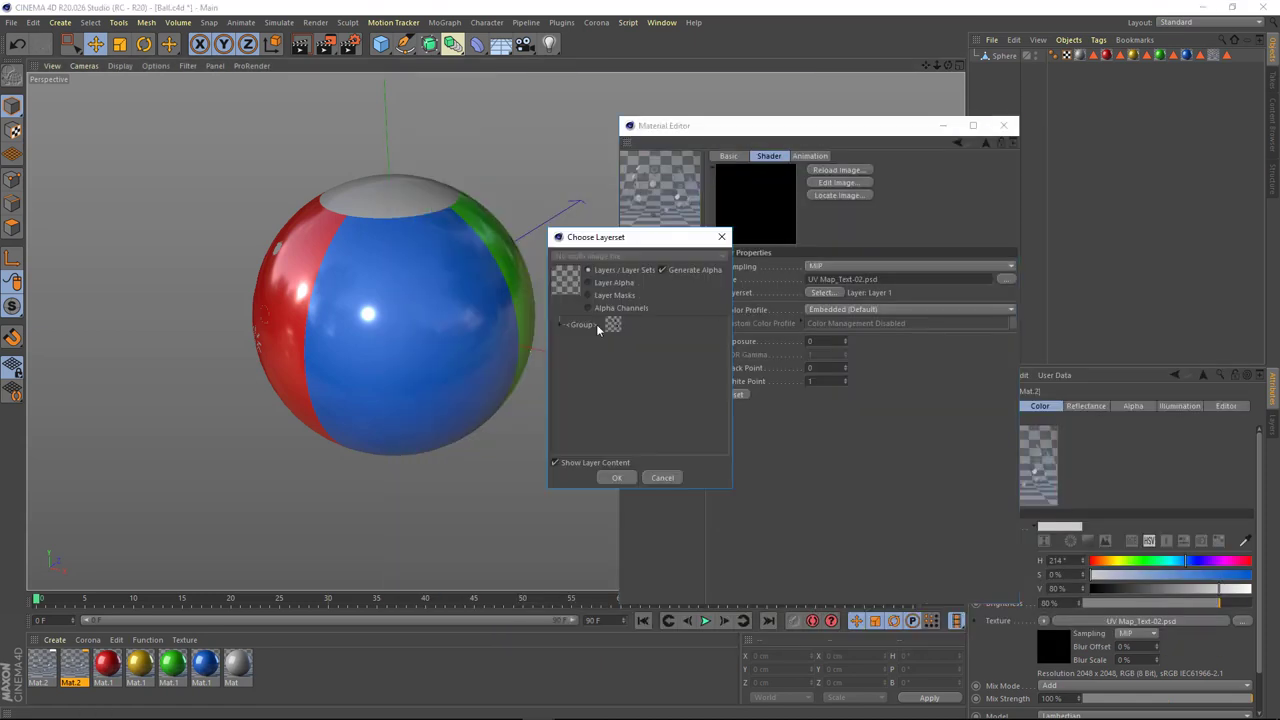
pyautogui.click(615, 478)
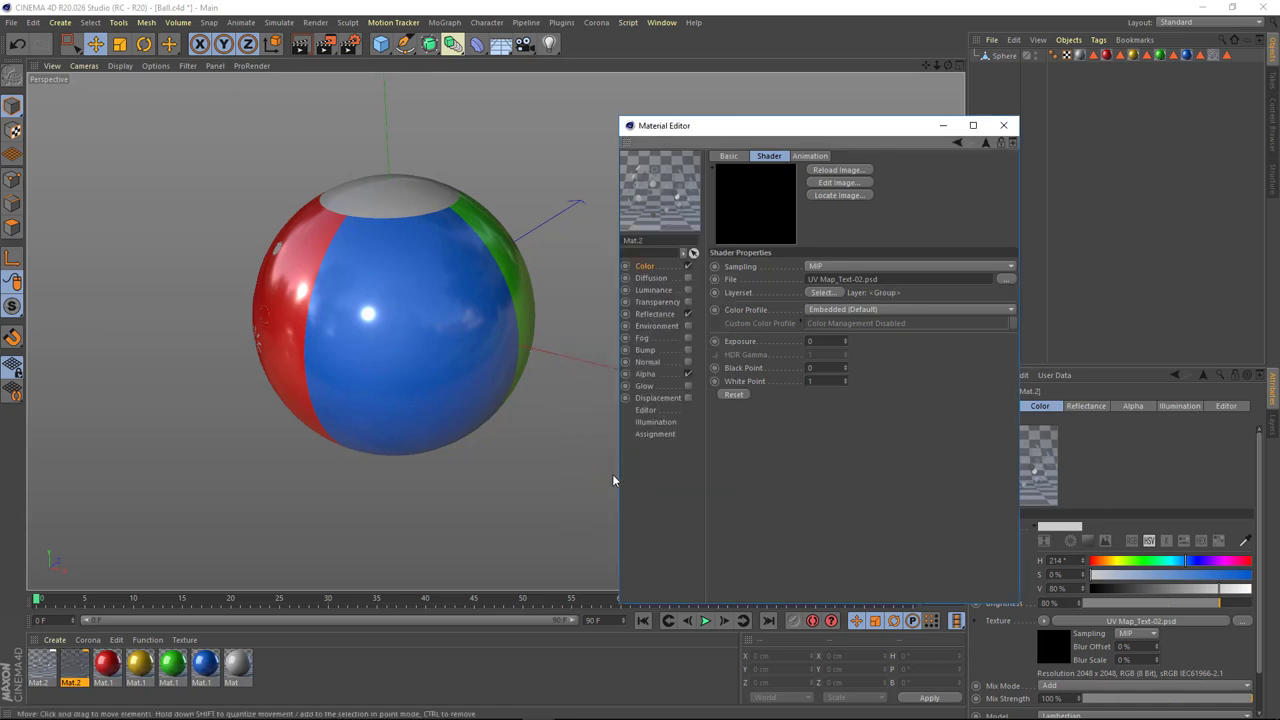
# Load UV Map_Text-02.psd into the alpha channel using the group's alpha, then close the editor.
pyautogui.click(661, 375)
pyautogui.click(791, 278)
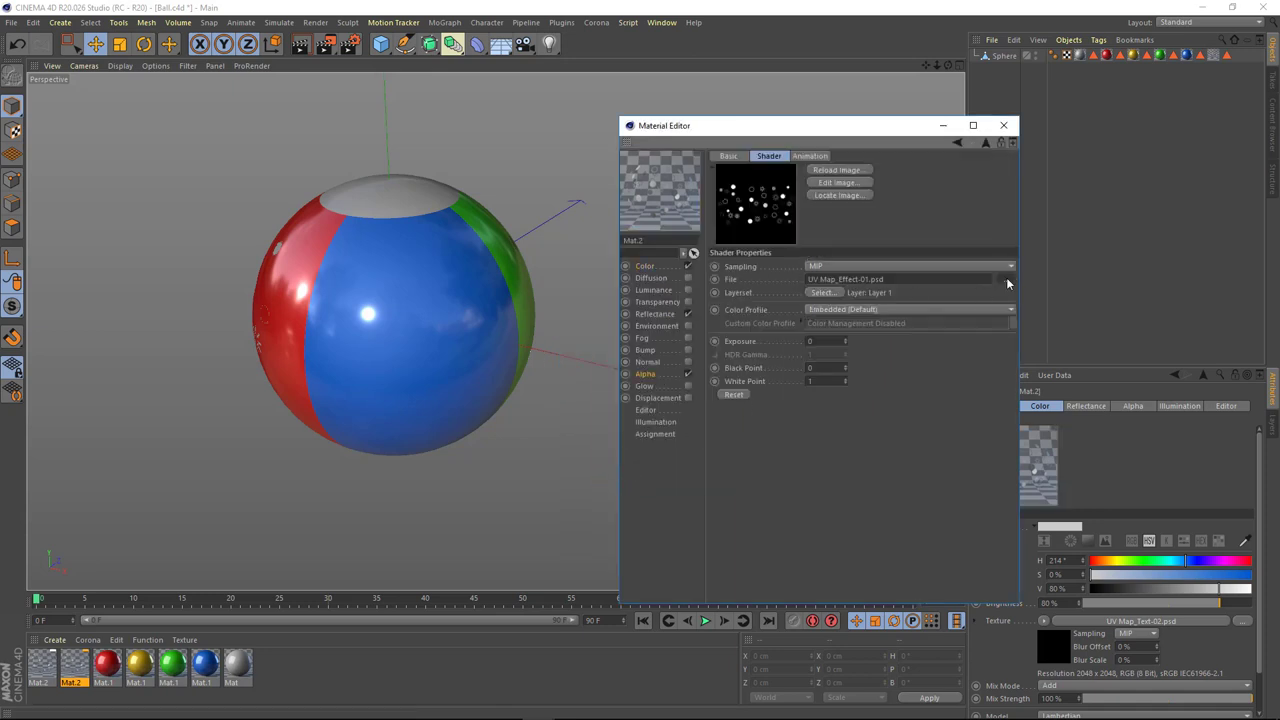
pyautogui.click(1006, 281)
pyautogui.doubleClick(695, 242)
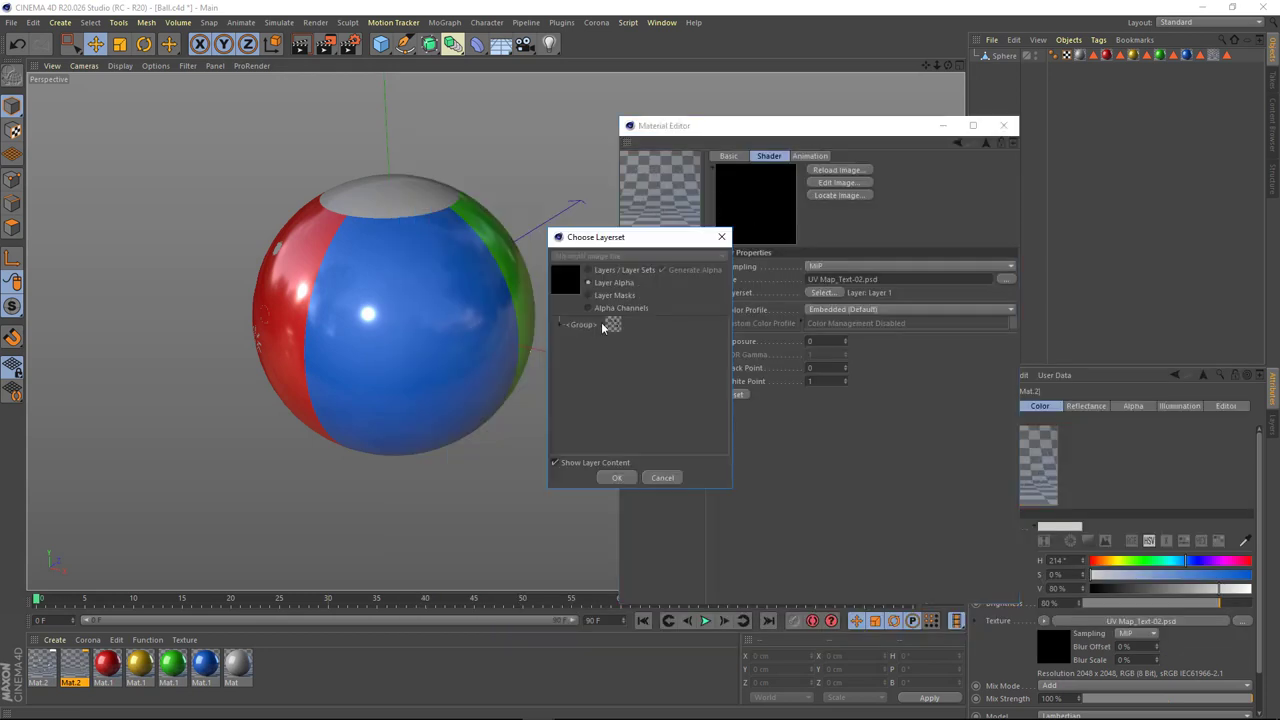
pyautogui.click(616, 476)
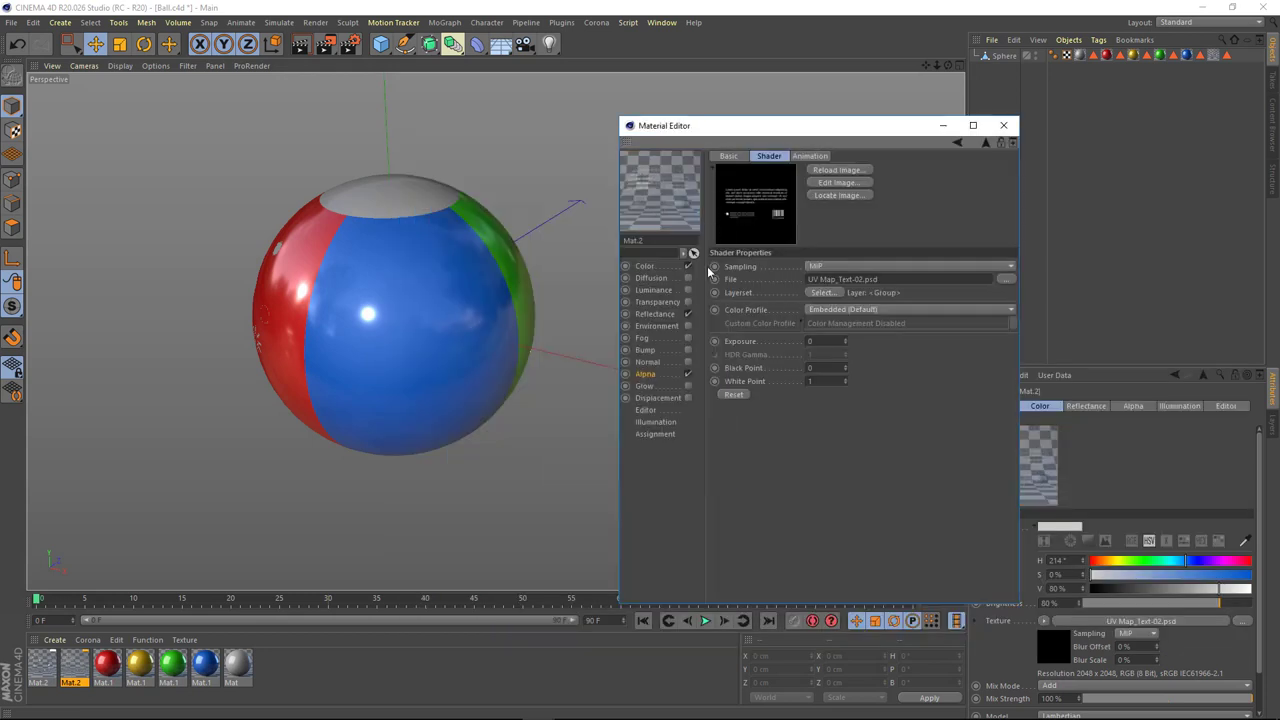
pyautogui.click(659, 269)
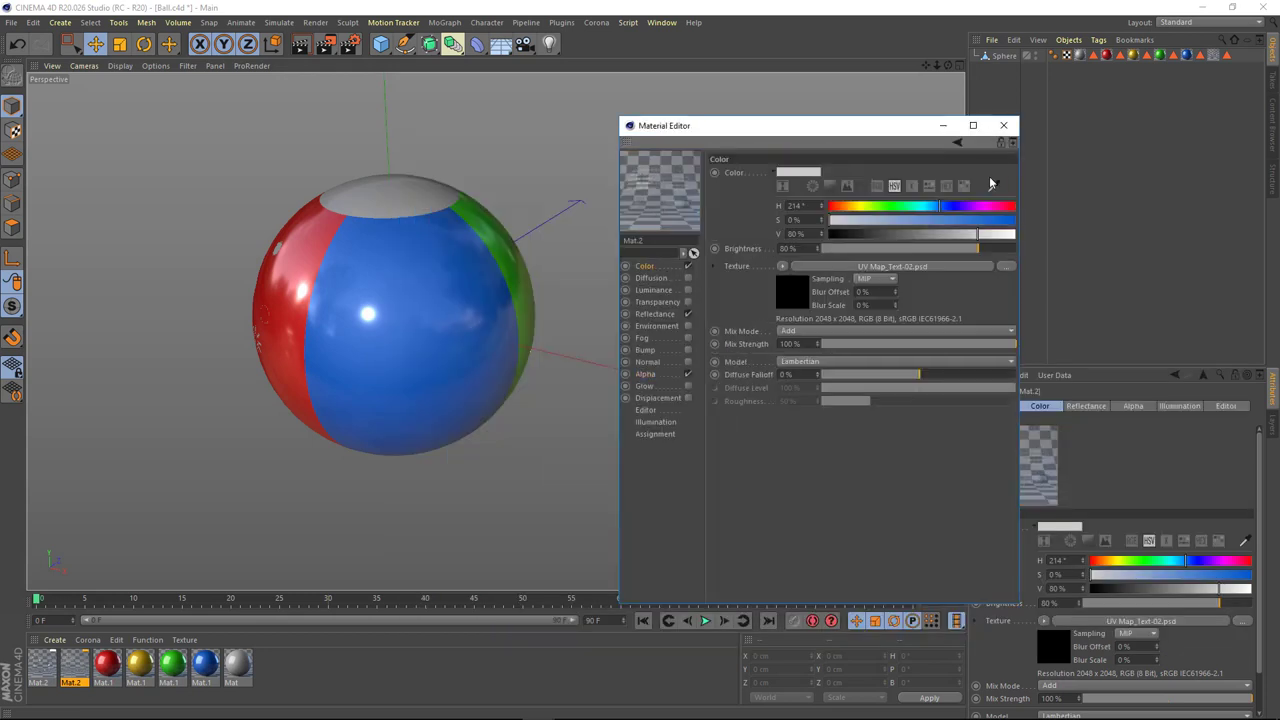
pyautogui.click(1005, 127)
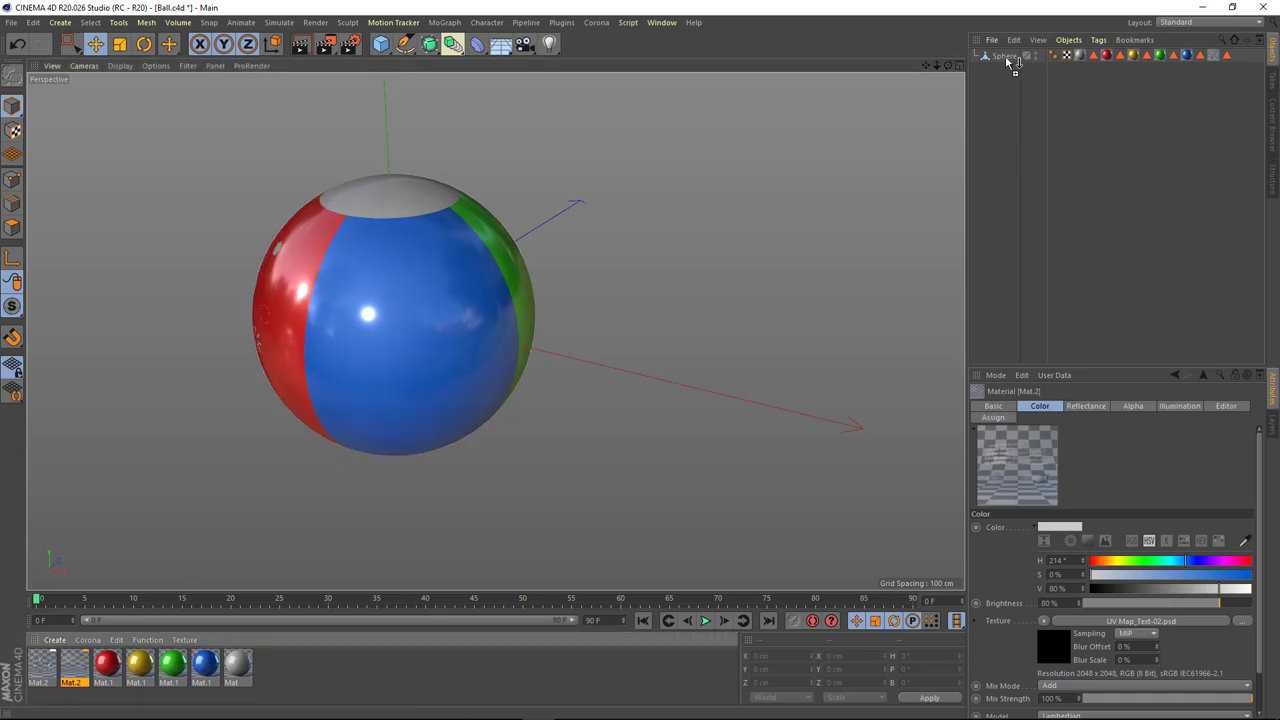
# Apply the text material to the sphere with Tile off and shorten it horizontally.
pyautogui.moveTo(1008, 58); pyautogui.dragTo(1008, 56)
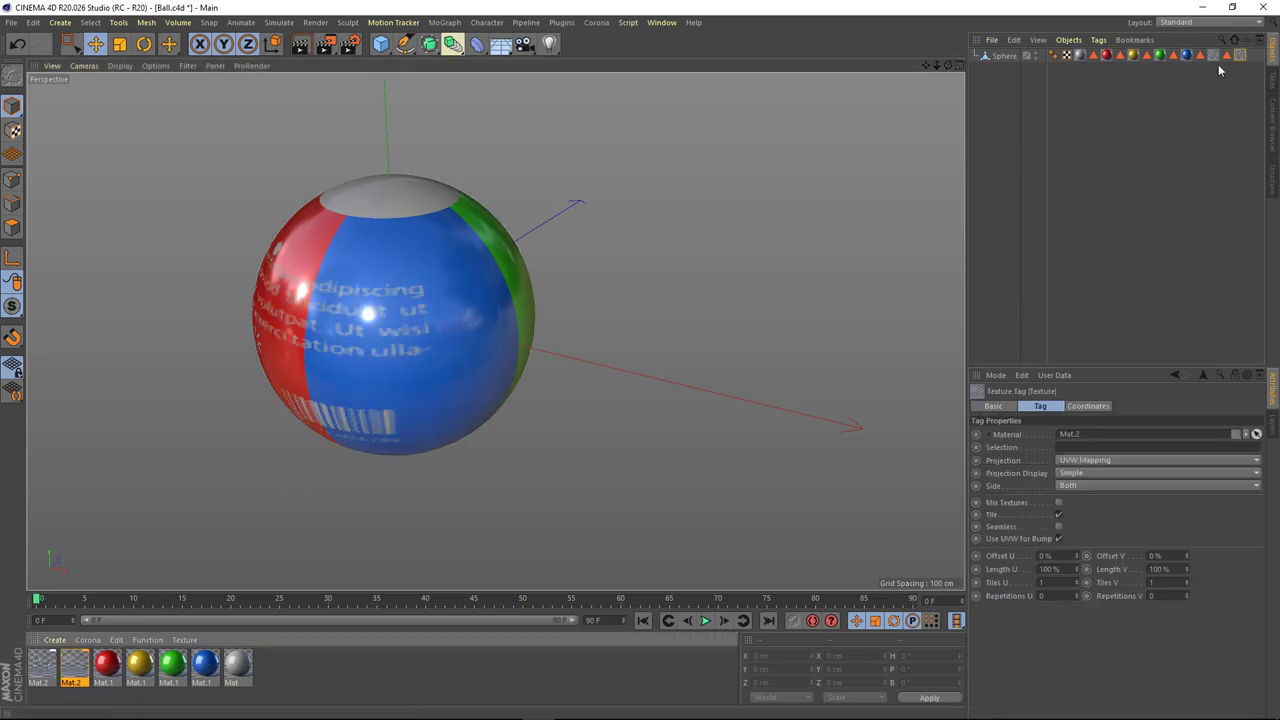
pyautogui.click(1058, 514)
pyautogui.keyDown('alt'); pyautogui.moveTo(457, 361); pyautogui.dragTo(536, 340); pyautogui.keyUp('alt')
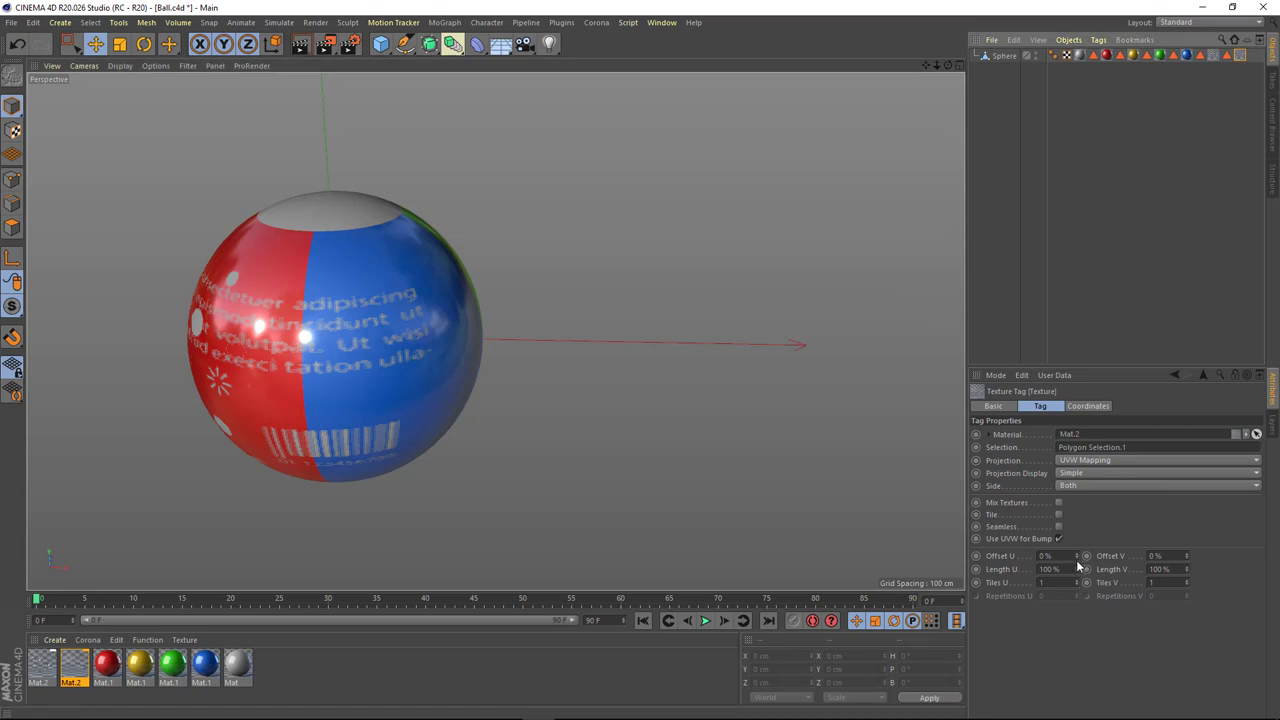
pyautogui.moveTo(1078, 572)
pyautogui.mouseDown()
pyautogui.moveTo(1012, 556)
pyautogui.moveTo(1077, 620)
pyautogui.mouseUp()
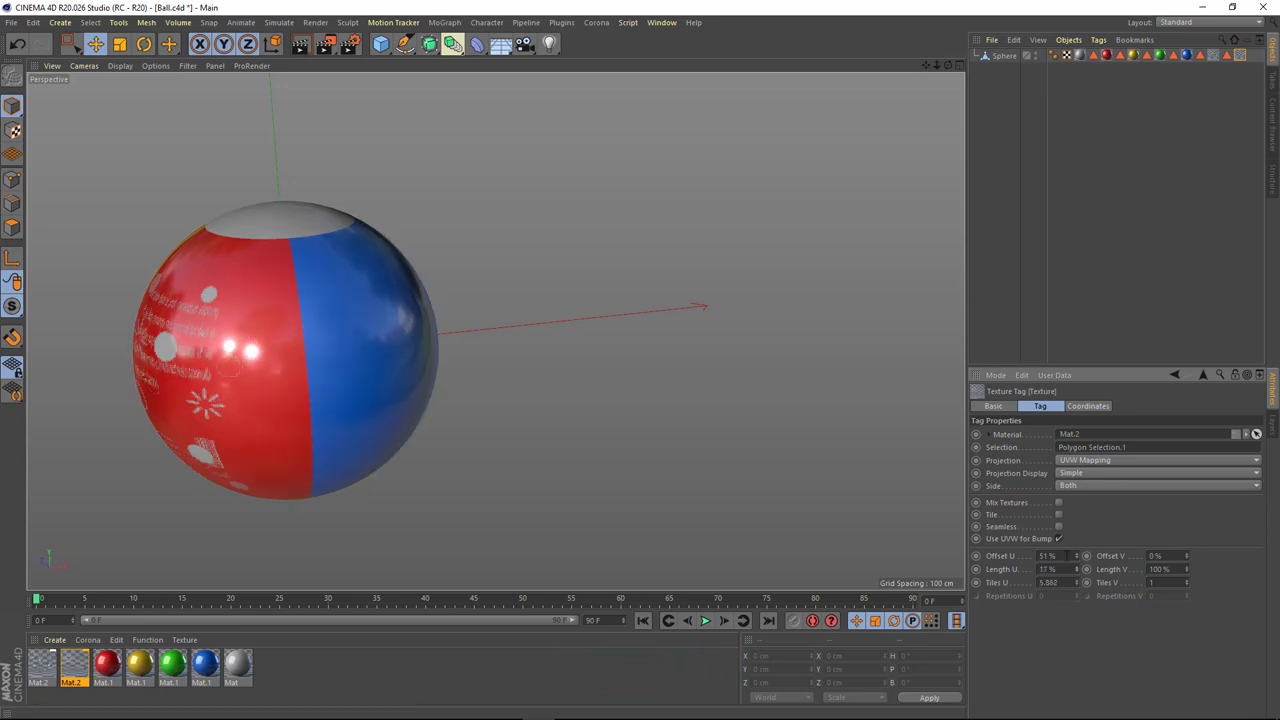
pyautogui.keyDown('alt'); pyautogui.moveTo(545, 352); pyautogui.dragTo(480, 340); pyautogui.keyUp('alt')
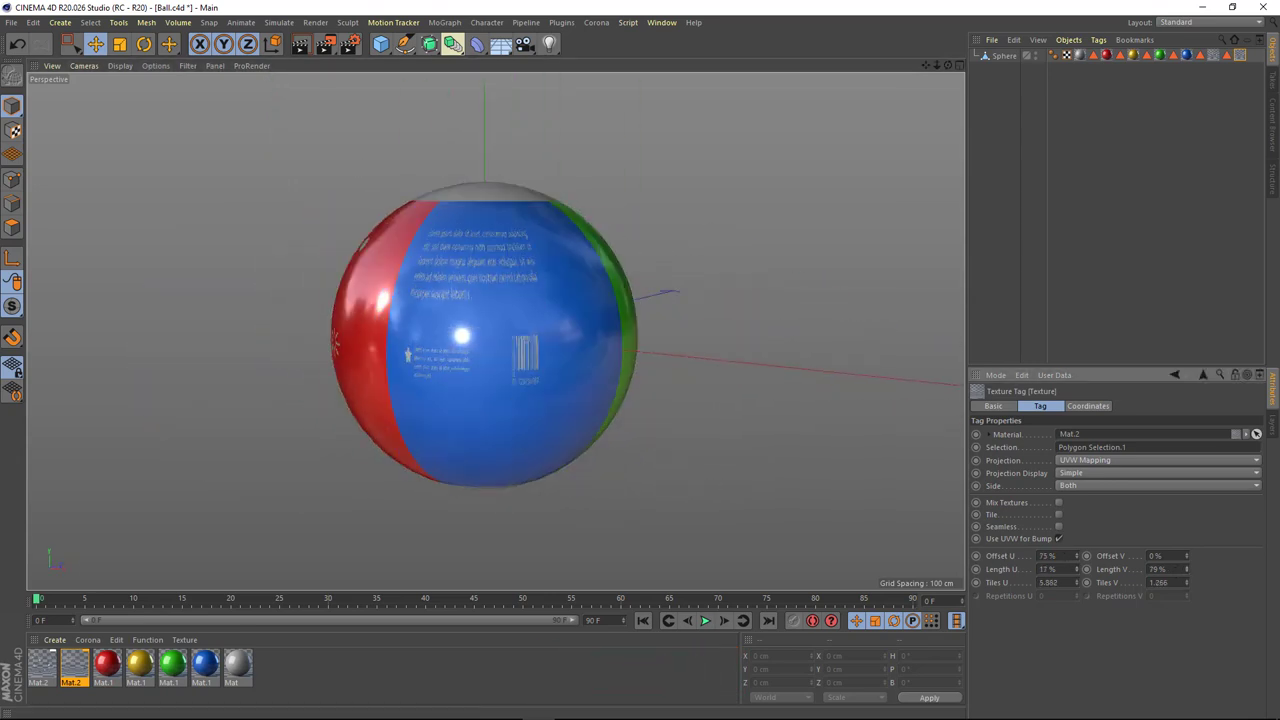
pyautogui.keyDown('alt'); pyautogui.moveTo(568, 330); pyautogui.dragTo(540, 360); pyautogui.keyUp('alt')
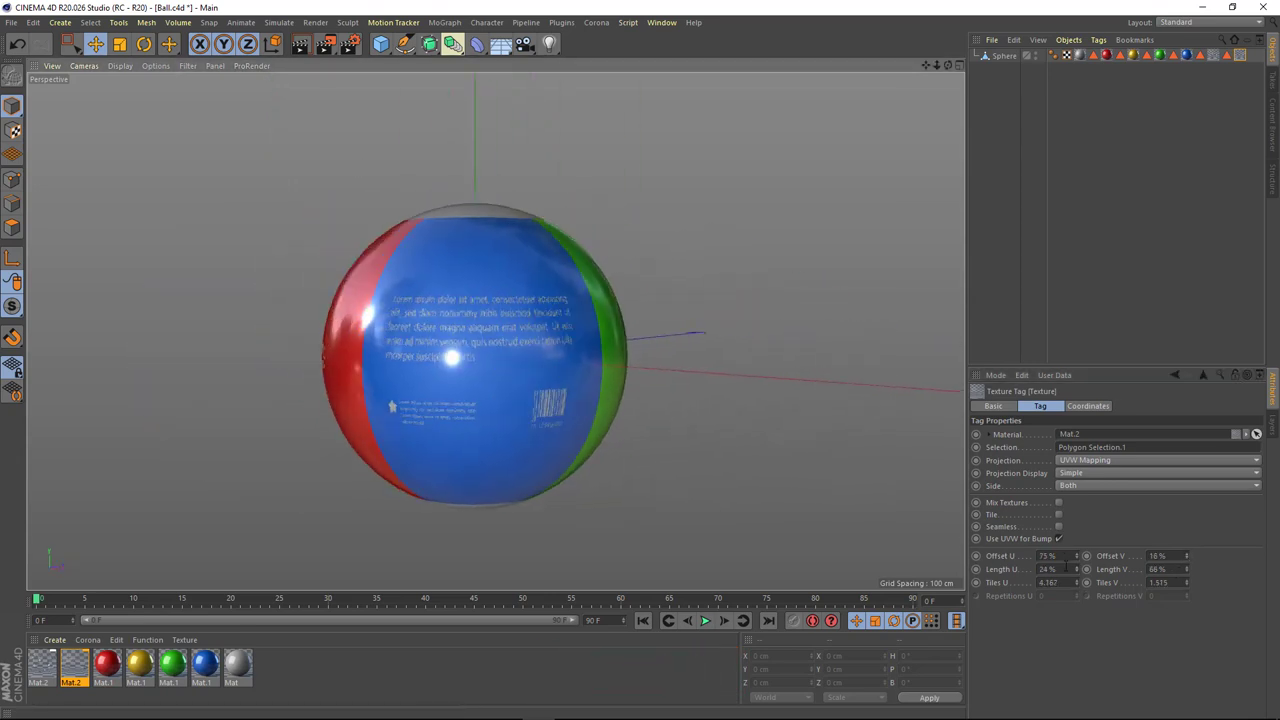
# Position the label on the blue panel at Offset U 75% and Length U 24%.
pyautogui.moveTo(1165, 553); pyautogui.dragTo(1165, 541)
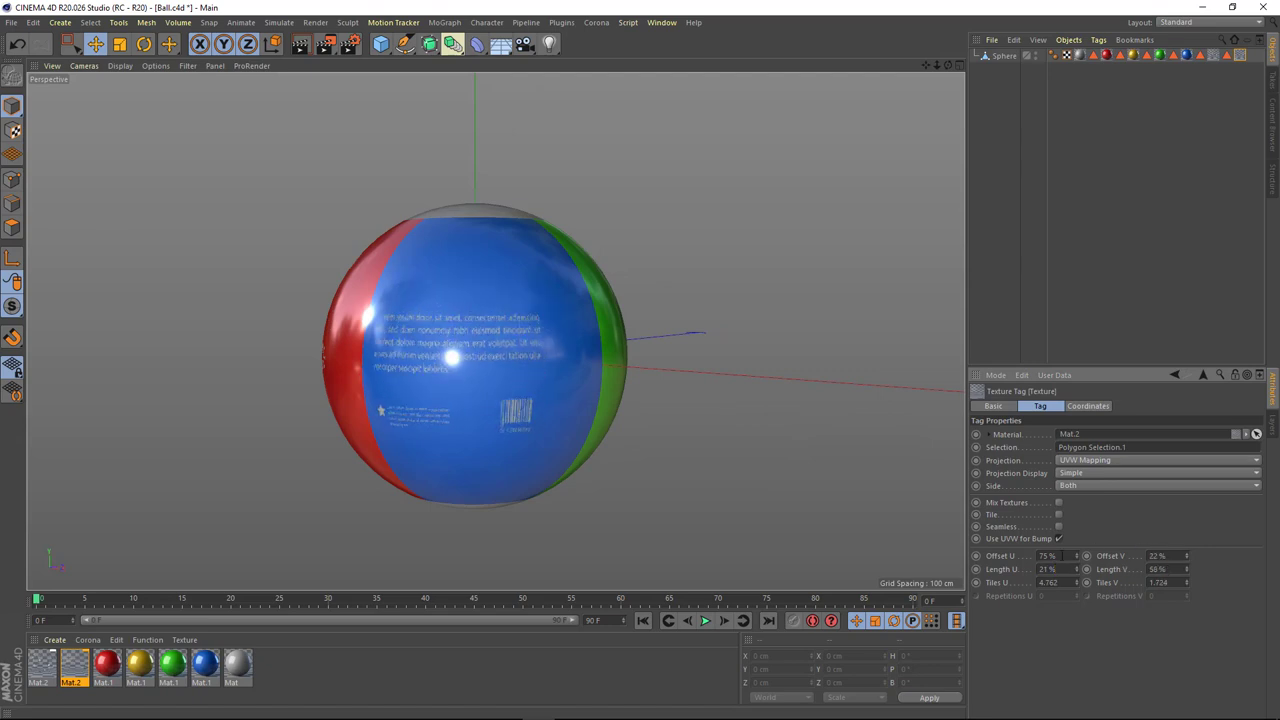
pyautogui.keyDown('alt'); pyautogui.moveTo(531, 413); pyautogui.dragTo(511, 360); pyautogui.keyUp('alt')
pyautogui.moveTo(1077, 569); pyautogui.dragTo(1077, 560)
pyautogui.keyDown('alt'); pyautogui.moveTo(734, 454); pyautogui.dragTo(518, 333); pyautogui.keyUp('alt')
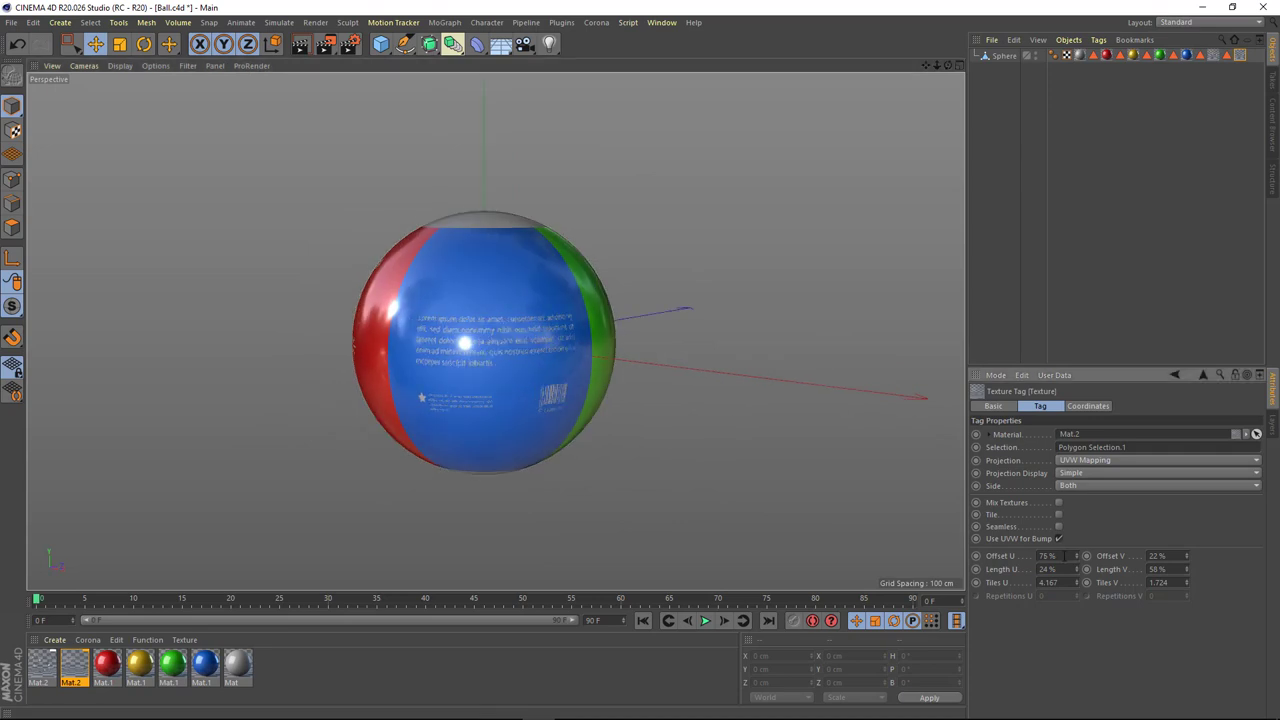
pyautogui.scroll(2, 518, 340)
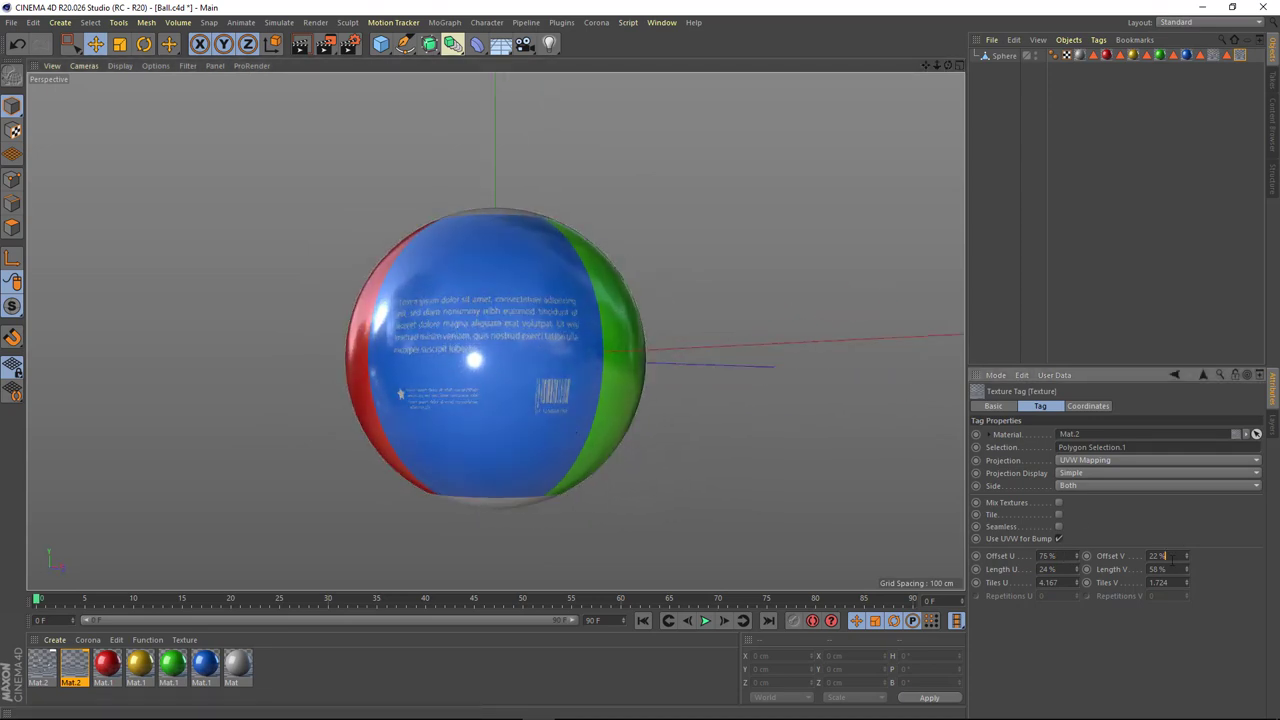
pyautogui.click(1162, 340)
pyautogui.moveTo(547, 320)
pyautogui.keyDown('alt'); pyautogui.mouseDown()
pyautogui.moveTo(521, 334)
pyautogui.moveTo(320, 300)
pyautogui.moveTo(470, 314)
pyautogui.moveTo(562, 352)
pyautogui.moveTo(388, 364)
pyautogui.moveTo(652, 327)
pyautogui.moveTo(757, 352)
pyautogui.moveTo(258, 320)
pyautogui.moveTo(446, 334)
pyautogui.moveTo(497, 360)
pyautogui.moveTo(689, 521)
pyautogui.mouseUp(); pyautogui.keyUp('alt')
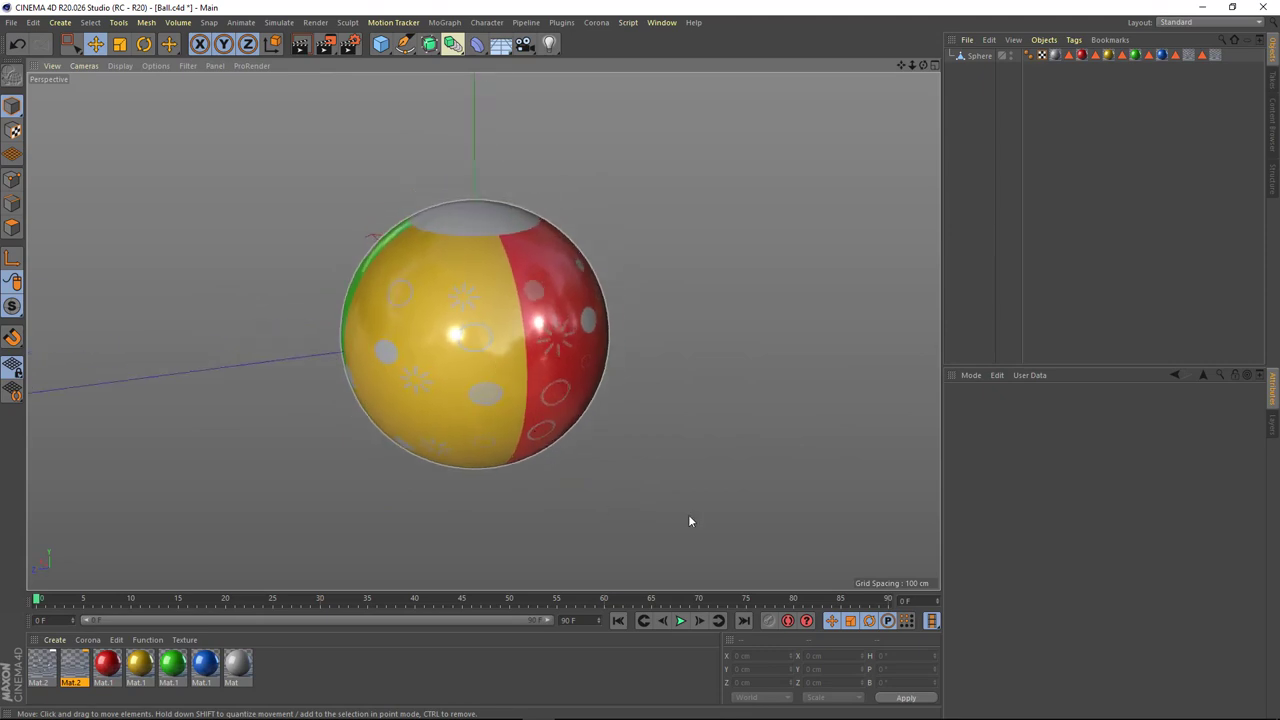
# Add a Floor and a Camera with sensor size 35, raising the sphere above the floor.
pyautogui.click(337, 677)
pyautogui.scroll(-5, 509, 343)
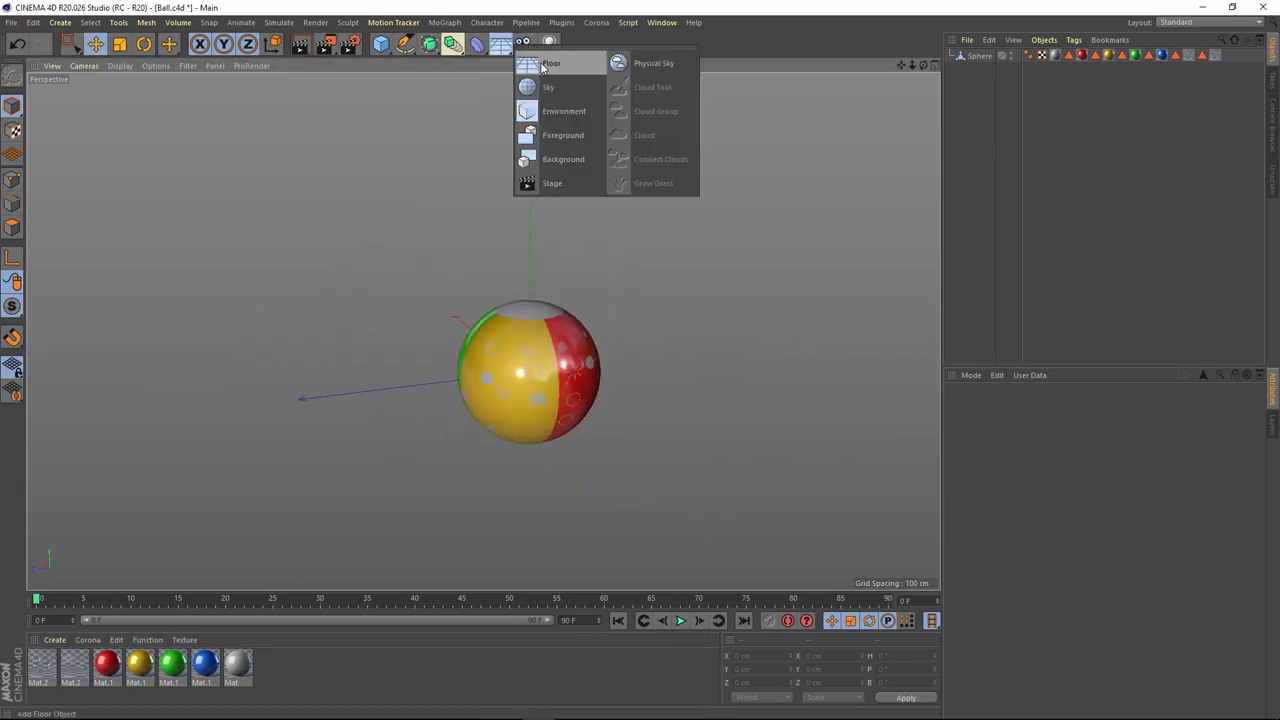
pyautogui.moveTo(503, 47); pyautogui.dragTo(540, 60)
pyautogui.click(978, 55)
pyautogui.moveTo(531, 250); pyautogui.dragTo(537, 195)
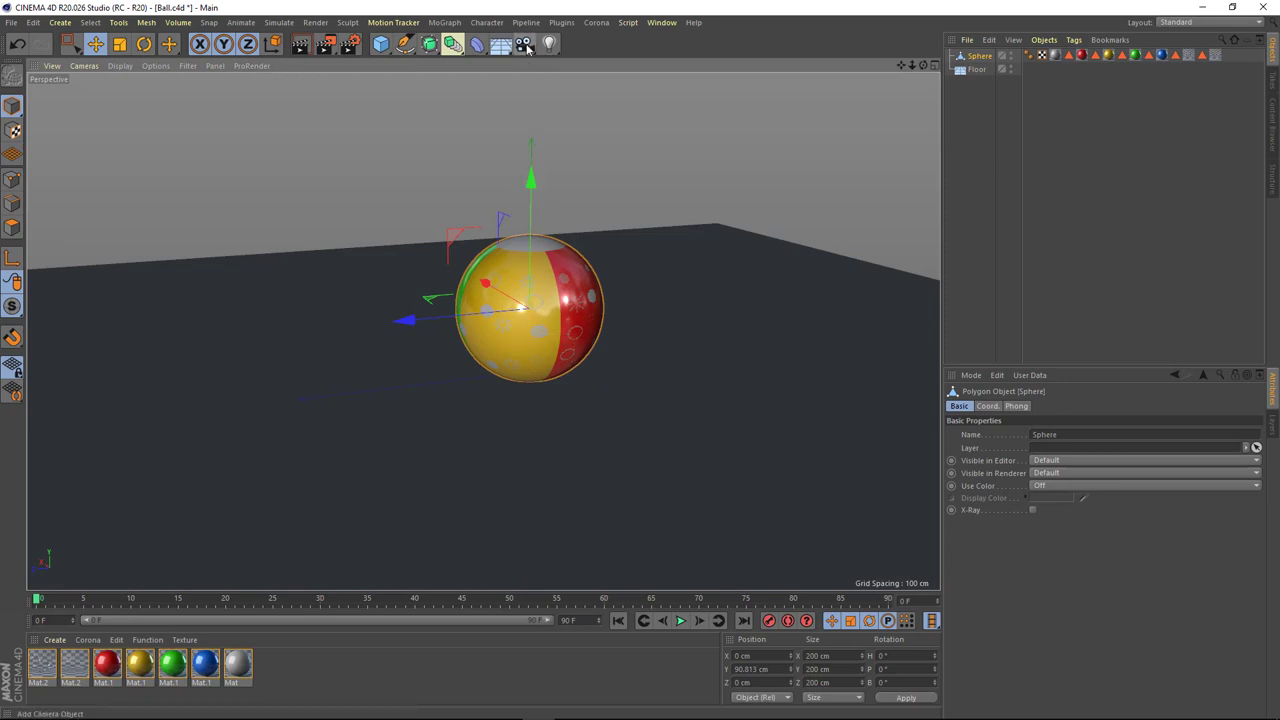
pyautogui.click(524, 47)
pyautogui.click(1092, 479)
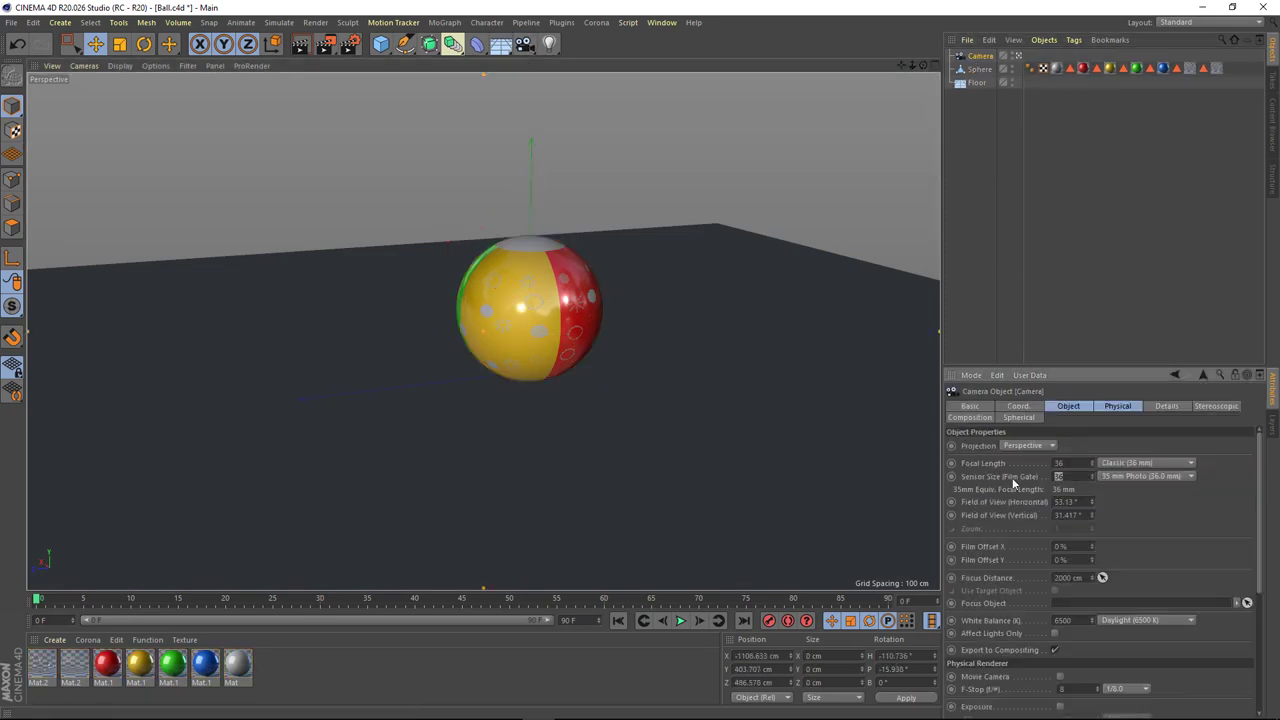
pyautogui.keyDown('alt'); pyautogui.moveTo(514, 328); pyautogui.dragTo(555, 360); pyautogui.keyUp('alt')
# Rest the ball on the floor at about Y 100 cm and tilt it at an angle.
pyautogui.middleClick(556, 361)
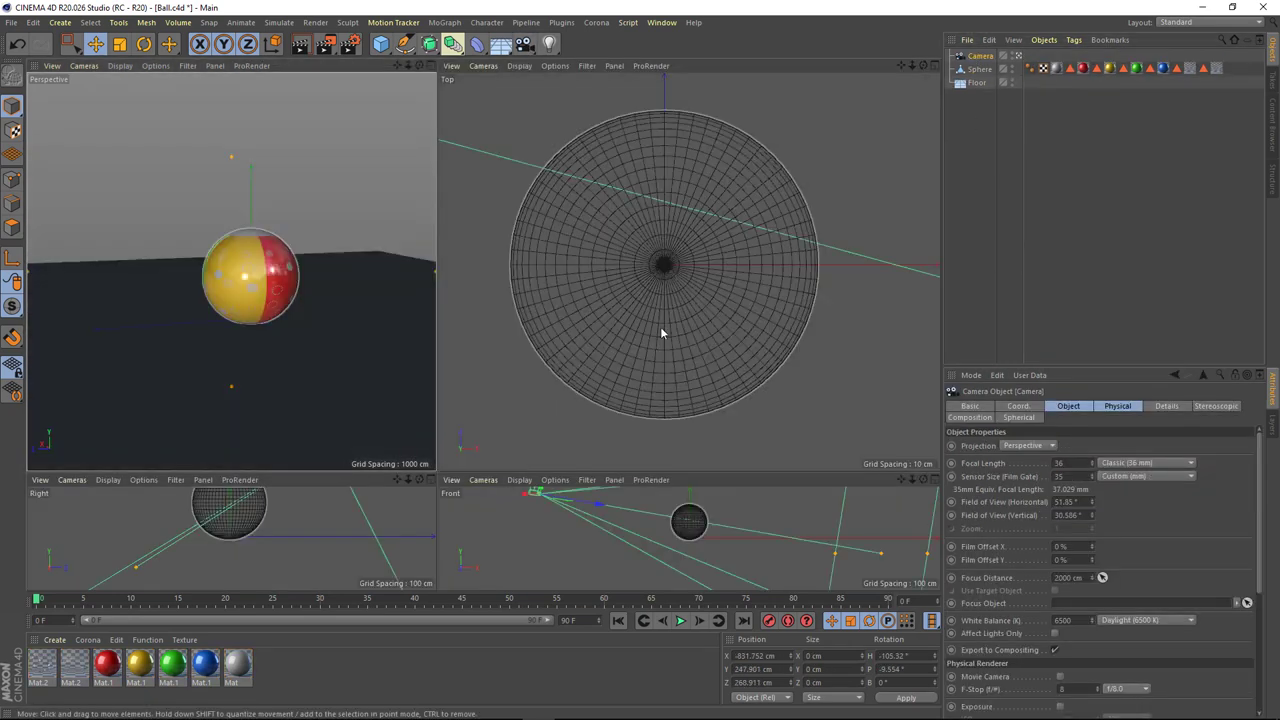
pyautogui.click(697, 460)
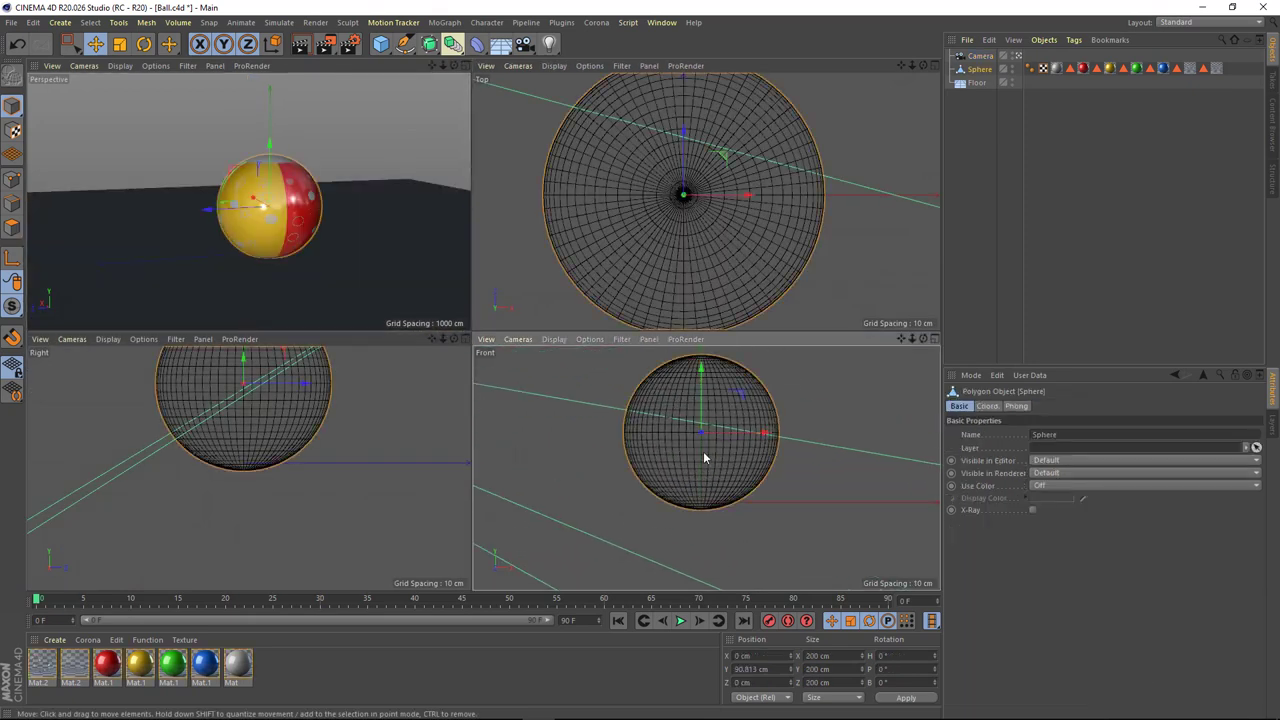
pyautogui.scroll(5, 703, 420)
pyautogui.moveTo(703, 371); pyautogui.dragTo(700, 368)
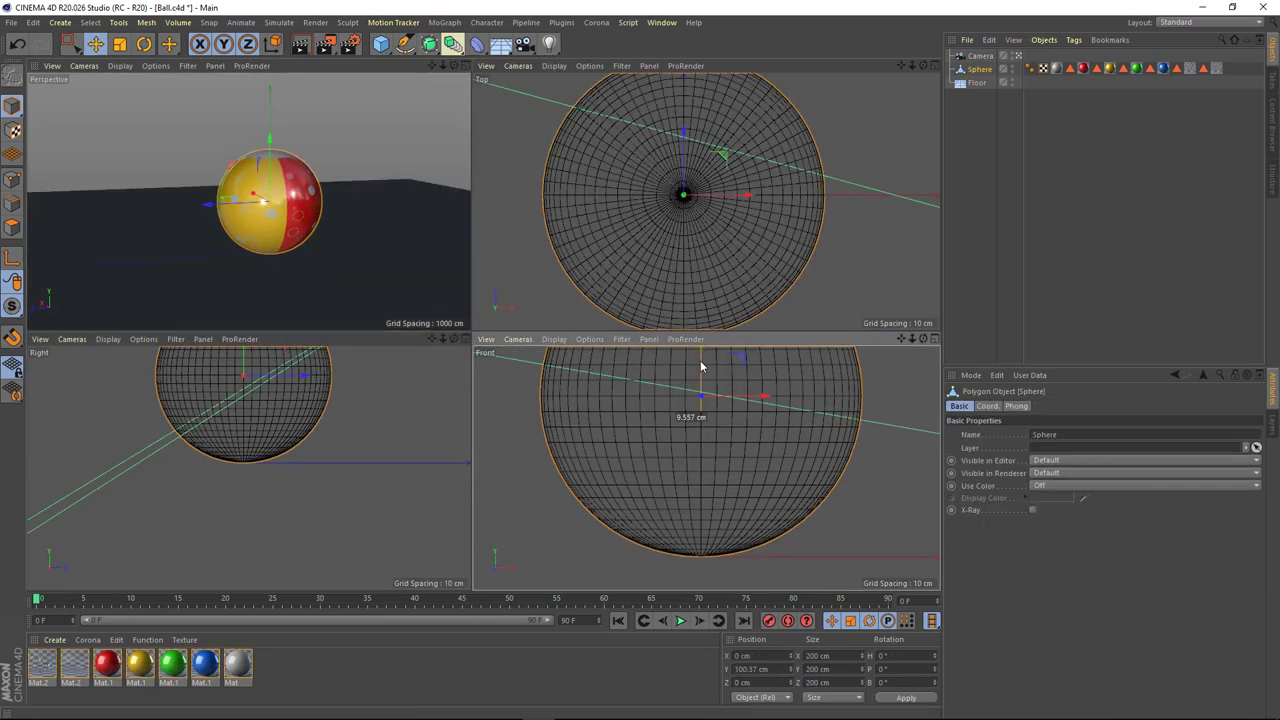
pyautogui.middleClick(357, 230)
pyautogui.keyDown('alt'); pyautogui.moveTo(525, 322); pyautogui.dragTo(521, 340); pyautogui.keyUp('alt')
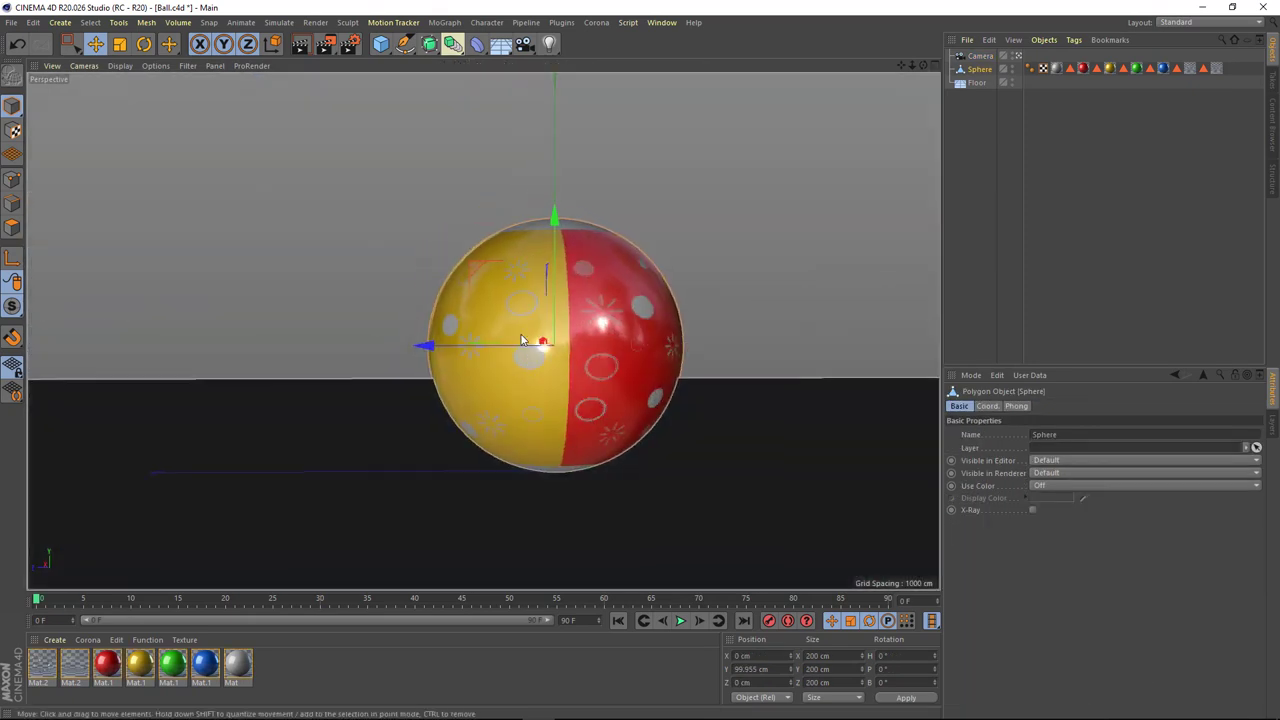
pyautogui.keyDown('alt'); pyautogui.moveTo(521, 340); pyautogui.dragTo(623, 349, button='right'); pyautogui.keyUp('alt')
pyautogui.press('r')
pyautogui.moveTo(561, 309)
pyautogui.mouseDown()
pyautogui.moveTo(637, 305)
pyautogui.moveTo(710, 375)
pyautogui.moveTo(629, 284)
pyautogui.moveTo(556, 419)
pyautogui.moveTo(575, 400)
pyautogui.mouseUp()
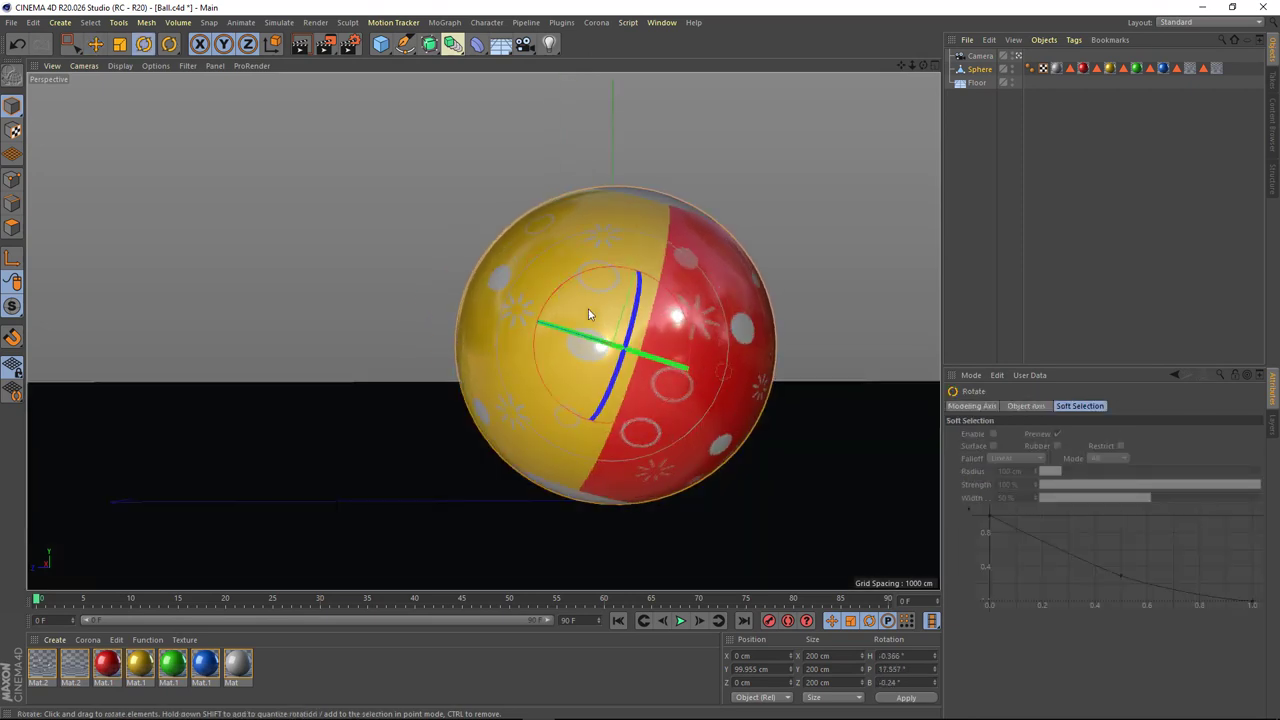
# Duplicate the ball and place the copy beside the first, raised and tilted at a new angle.
pyautogui.click(985, 67)
pyautogui.hotkey('ctrl', 'c')
pyautogui.hotkey('ctrl', 'v')
pyautogui.middleClick(694, 277)
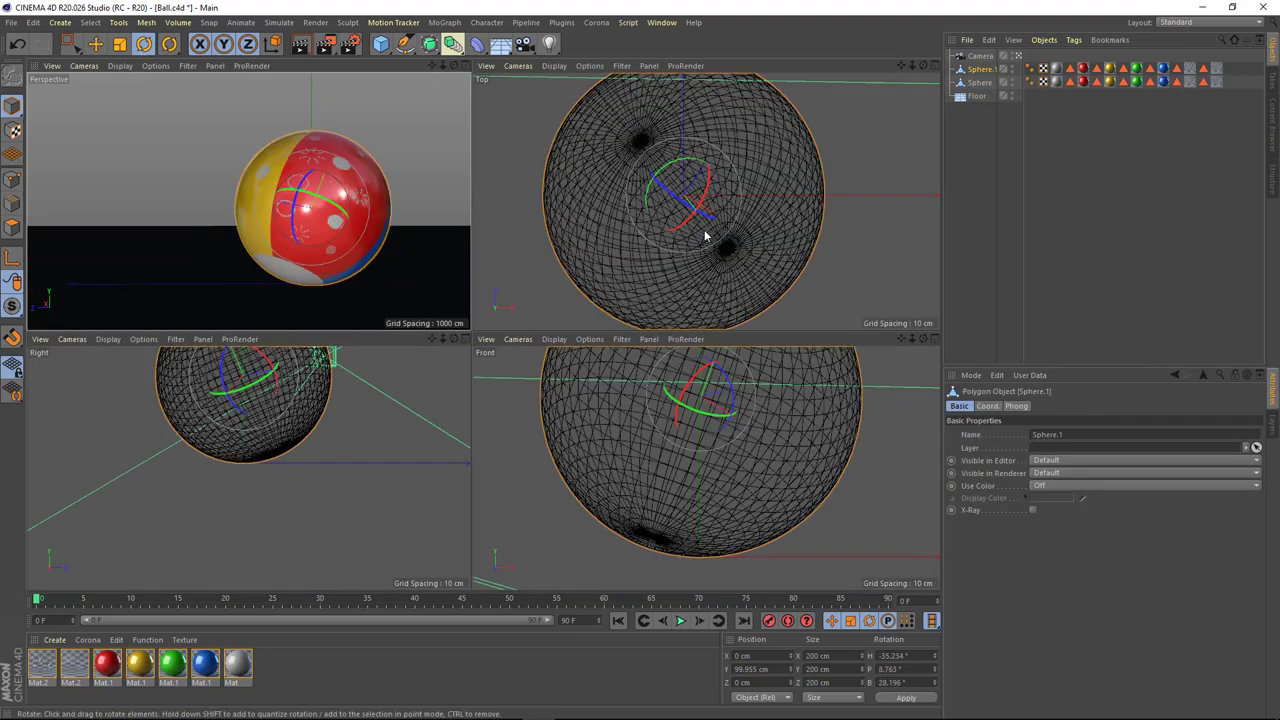
pyautogui.scroll(-4, 705, 237)
pyautogui.press('e')
pyautogui.moveTo(755, 185); pyautogui.dragTo(820, 75)
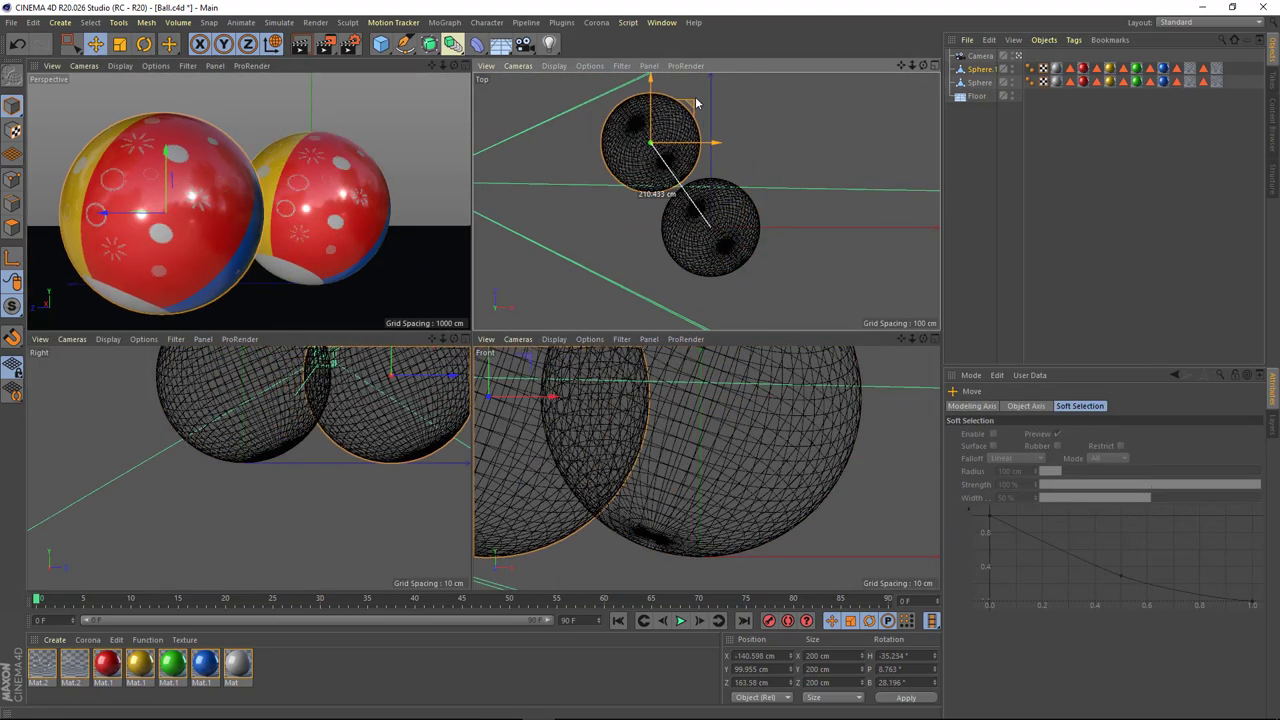
pyautogui.scroll(-2, 784, 153)
pyautogui.moveTo(784, 153); pyautogui.dragTo(806, 138)
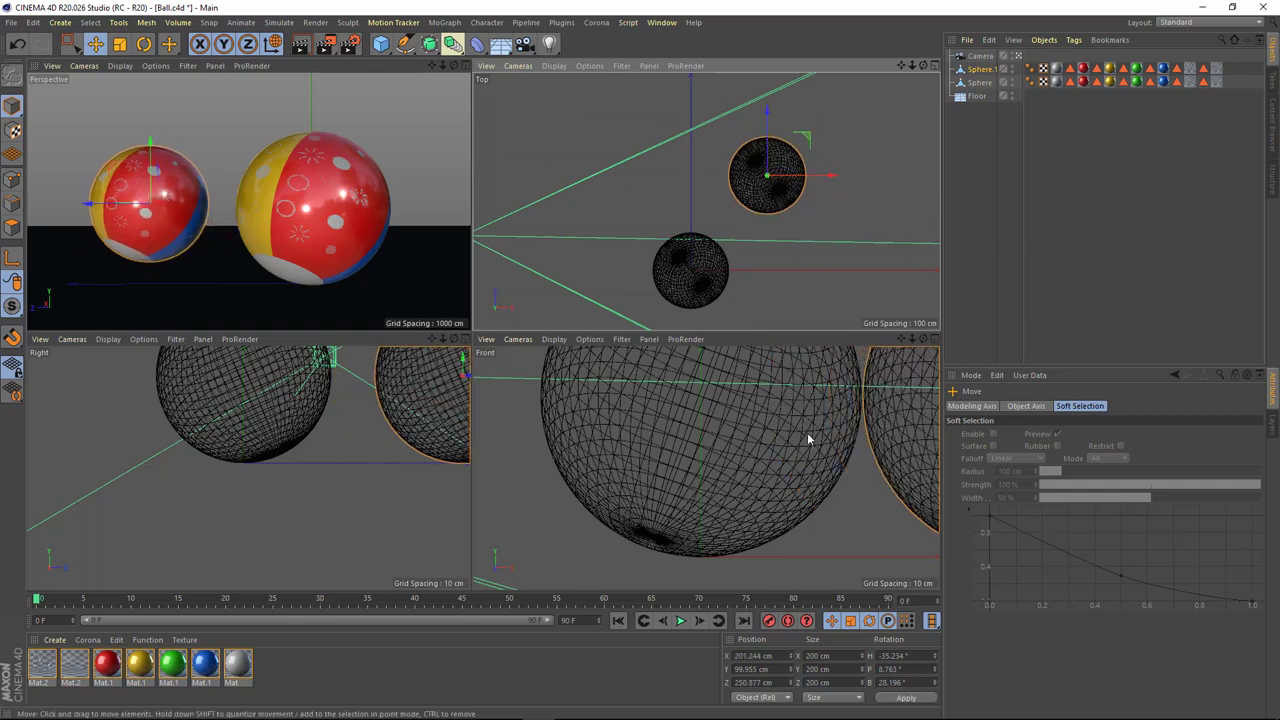
pyautogui.scroll(-3, 807, 432)
pyautogui.moveTo(803, 407); pyautogui.dragTo(802, 378)
pyautogui.moveTo(818, 138); pyautogui.dragTo(829, 151)
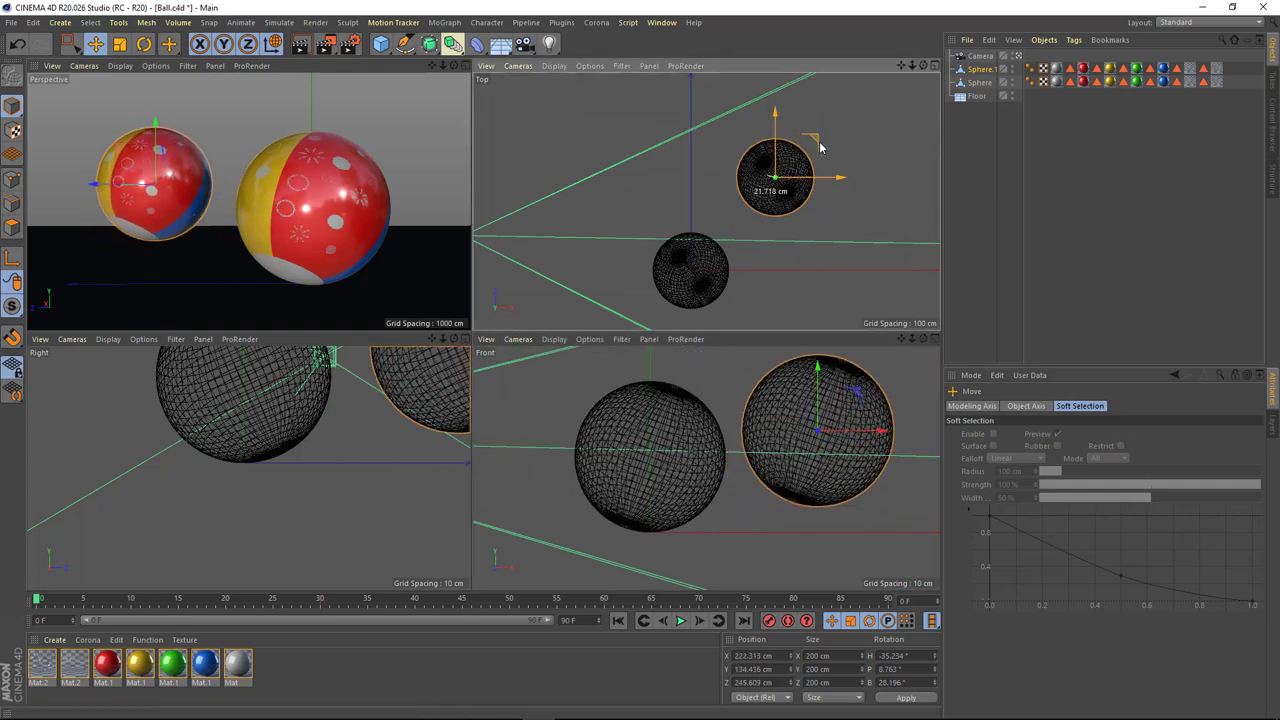
pyautogui.moveTo(475, 331); pyautogui.dragTo(553, 375)
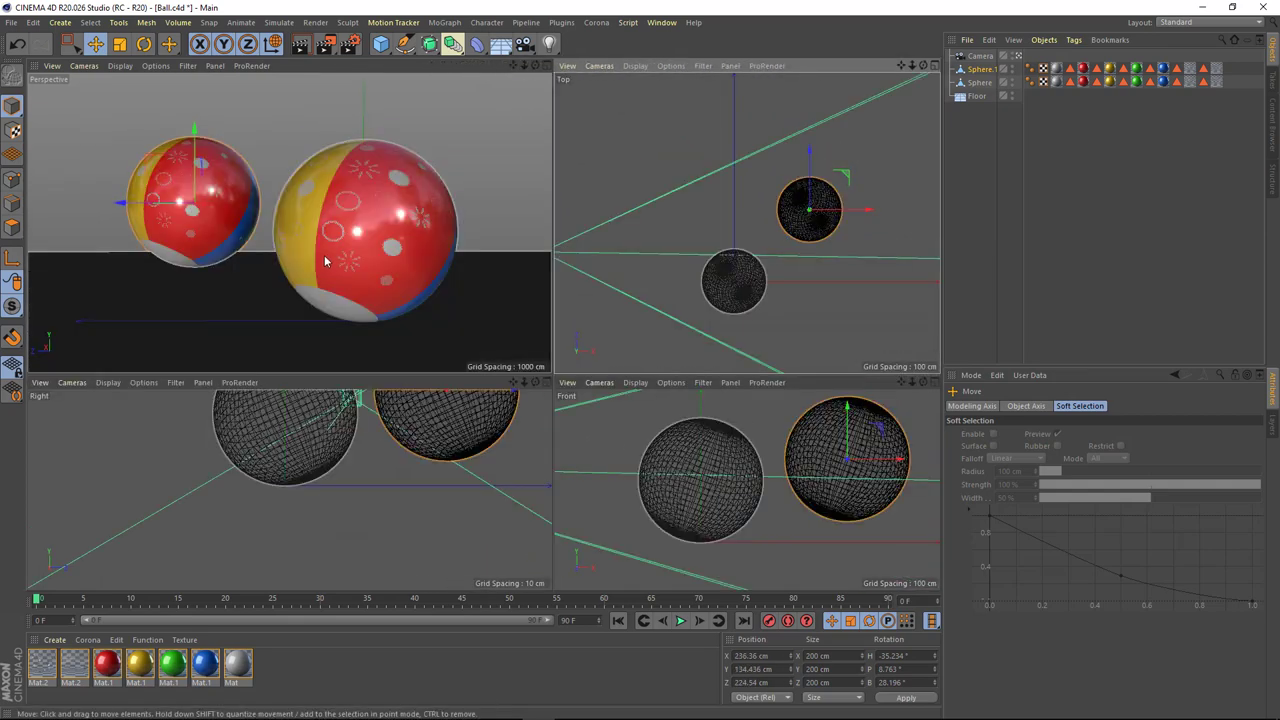
pyautogui.press('r')
pyautogui.moveTo(210, 185)
pyautogui.mouseDown()
pyautogui.moveTo(150, 178)
pyautogui.moveTo(170, 182)
pyautogui.mouseUp()
# Paste a third ball, lift it into the air behind the others and spin it.
pyautogui.hotkey('ctrl', 'c')
pyautogui.hotkey('ctrl', 'v')
pyautogui.press('e')
pyautogui.moveTo(810, 209)
pyautogui.mouseDown()
pyautogui.moveTo(840, 232)
pyautogui.moveTo(809, 222)
pyautogui.mouseUp()
pyautogui.scroll(-2, 840, 232)
pyautogui.scroll(-3, 392, 466)
pyautogui.moveTo(362, 474); pyautogui.dragTo(362, 430)
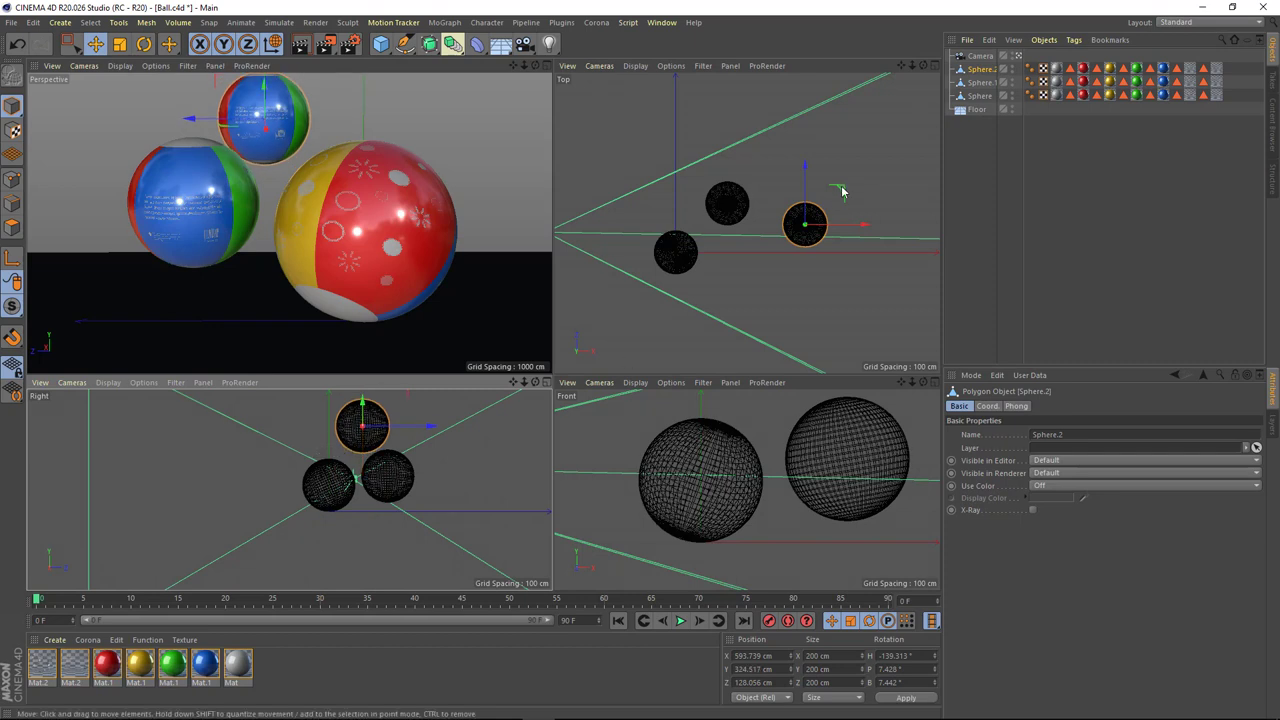
pyautogui.moveTo(842, 192); pyautogui.dragTo(836, 204)
pyautogui.moveTo(300, 200)
pyautogui.keyDown('alt'); pyautogui.mouseDown()
pyautogui.moveTo(340, 160)
pyautogui.moveTo(312, 138)
pyautogui.mouseUp(); pyautogui.keyUp('alt')
pyautogui.press('r')
pyautogui.press('e')
pyautogui.moveTo(834, 206)
pyautogui.mouseDown()
pyautogui.moveTo(880, 200)
pyautogui.moveTo(901, 217)
pyautogui.mouseUp()
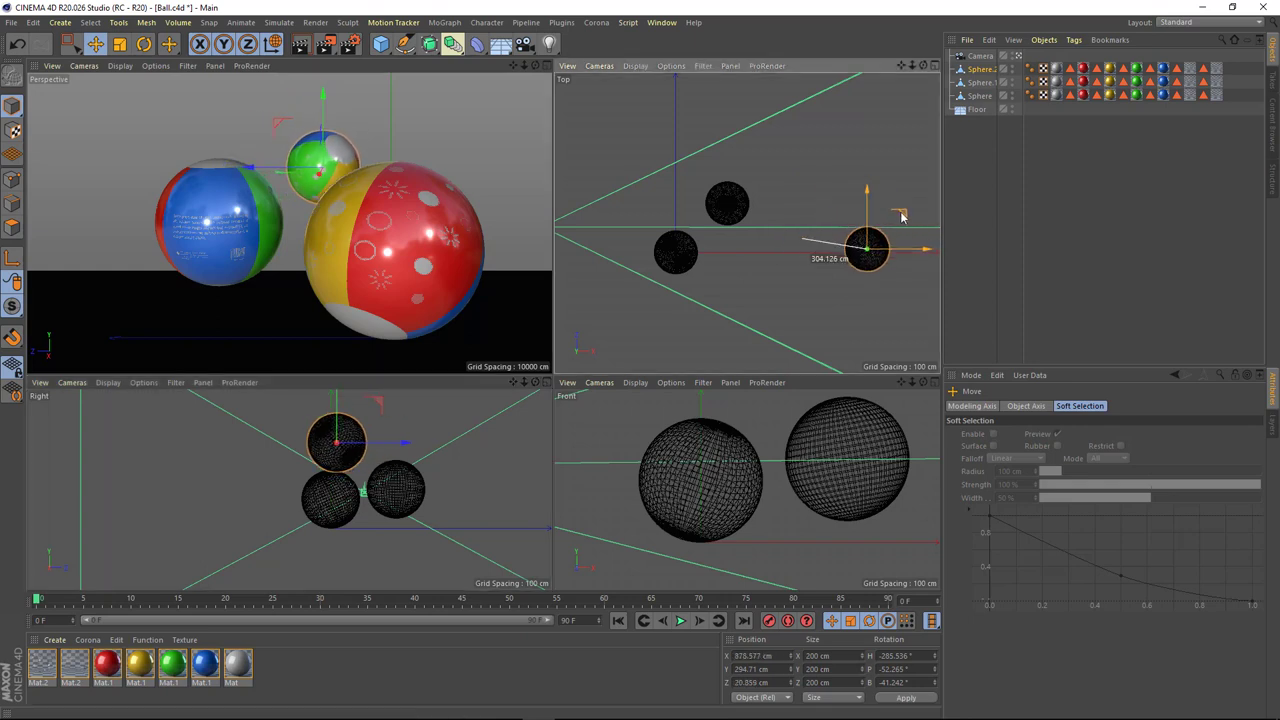
pyautogui.moveTo(529, 194); pyautogui.dragTo(270, 160)
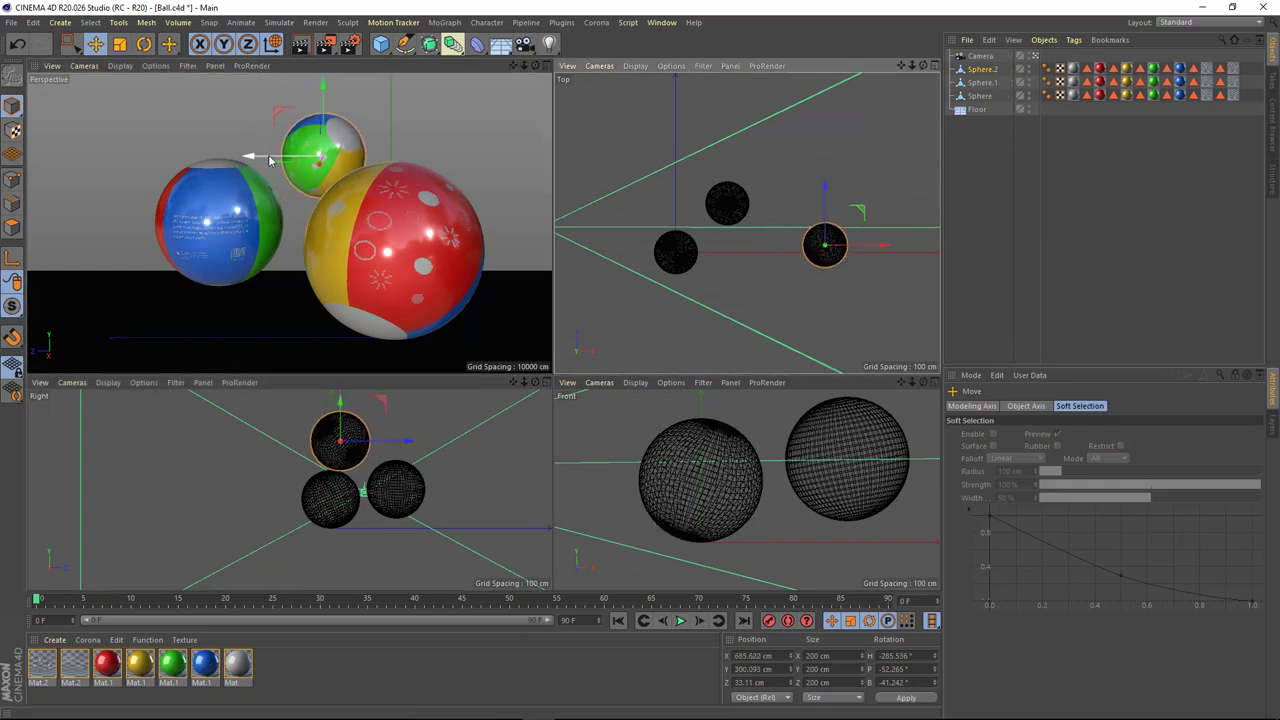
# Set the render output to 1920×1080 and add a tag to the Camera object.
pyautogui.click(215, 225)
pyautogui.hotkey('ctrl', 'b')
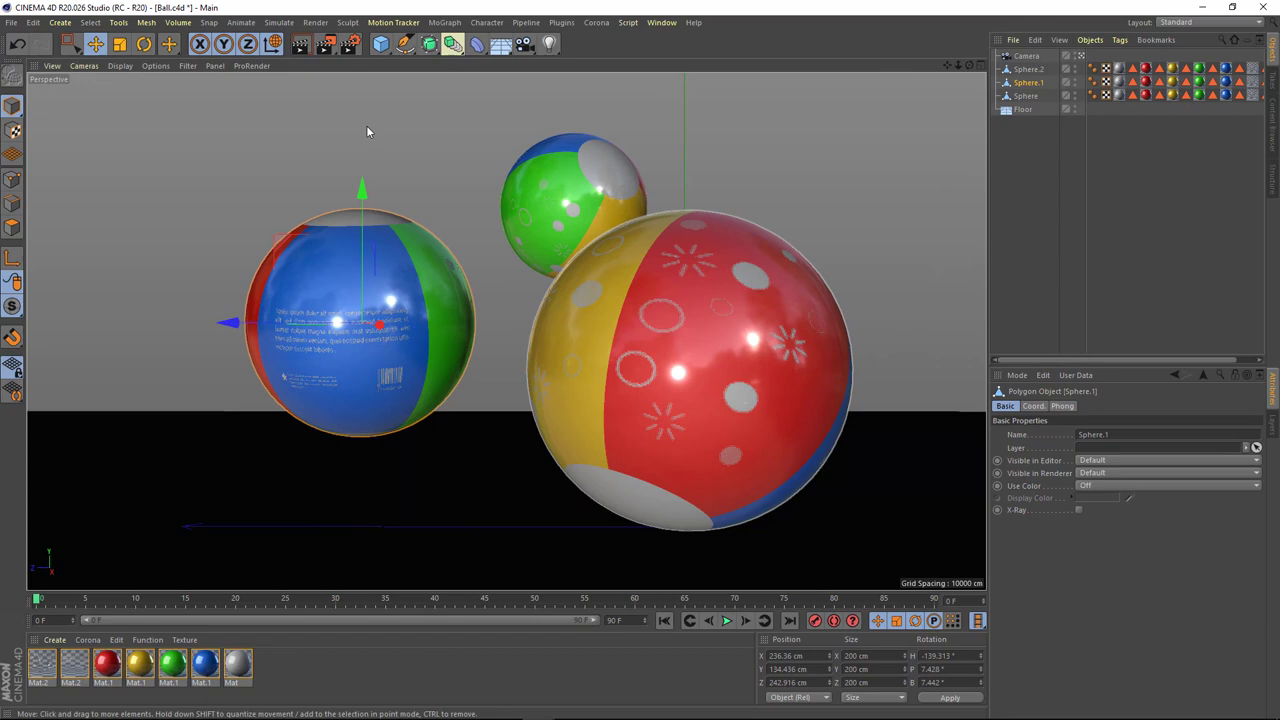
pyautogui.rightClick(1018, 56)
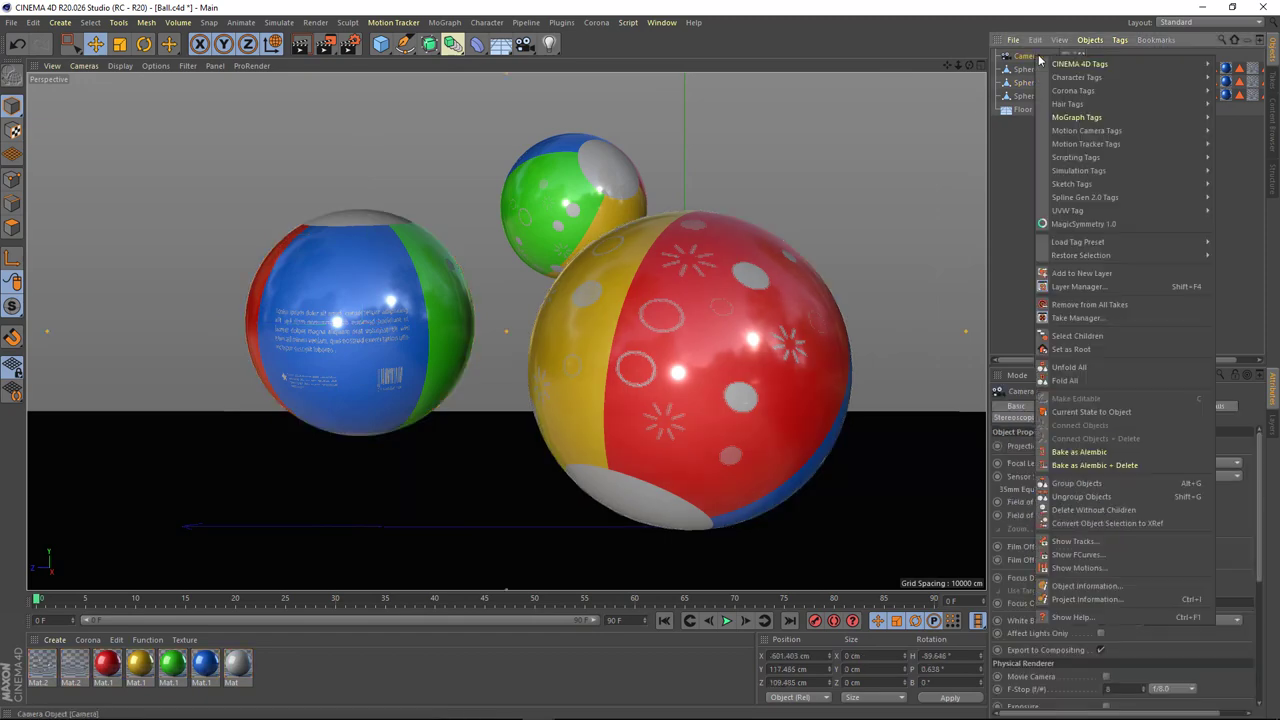
pyautogui.click(1050, 75)
pyautogui.click(1018, 56)
pyautogui.scroll(-3, 266, 180)
pyautogui.press('F5')
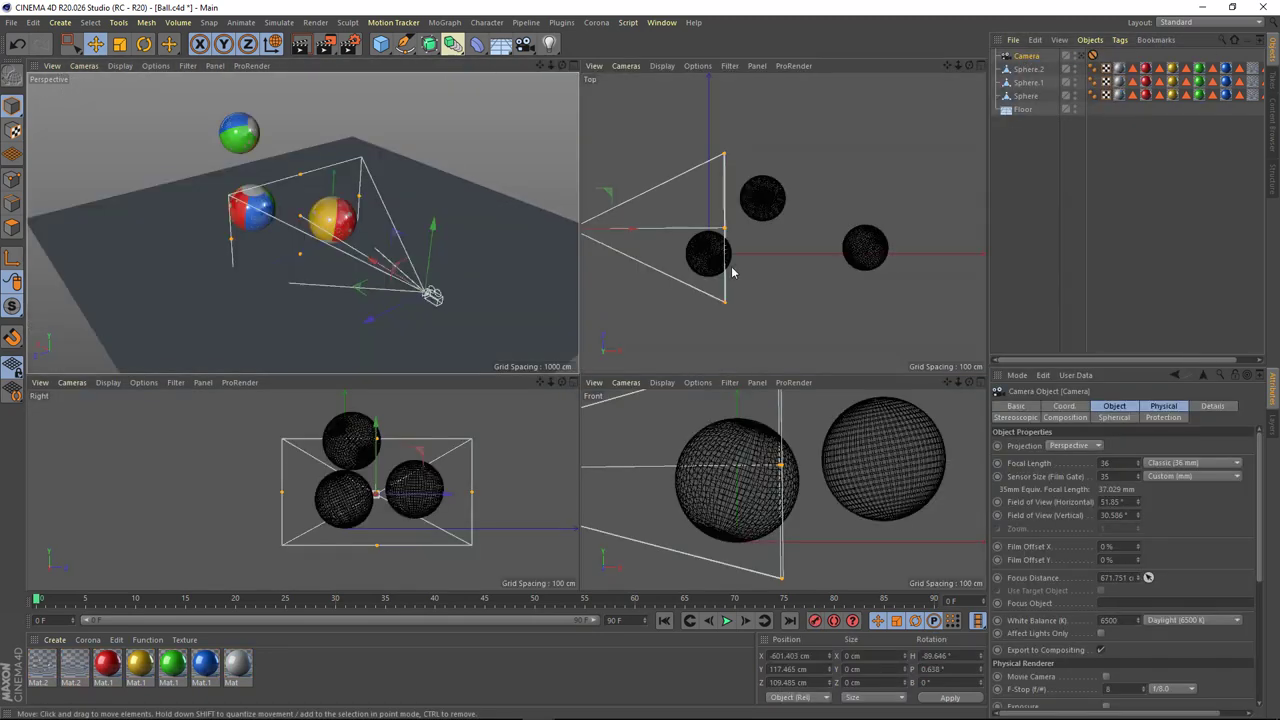
pyautogui.scroll(2, 766, 257)
pyautogui.scroll(2, 782, 238)
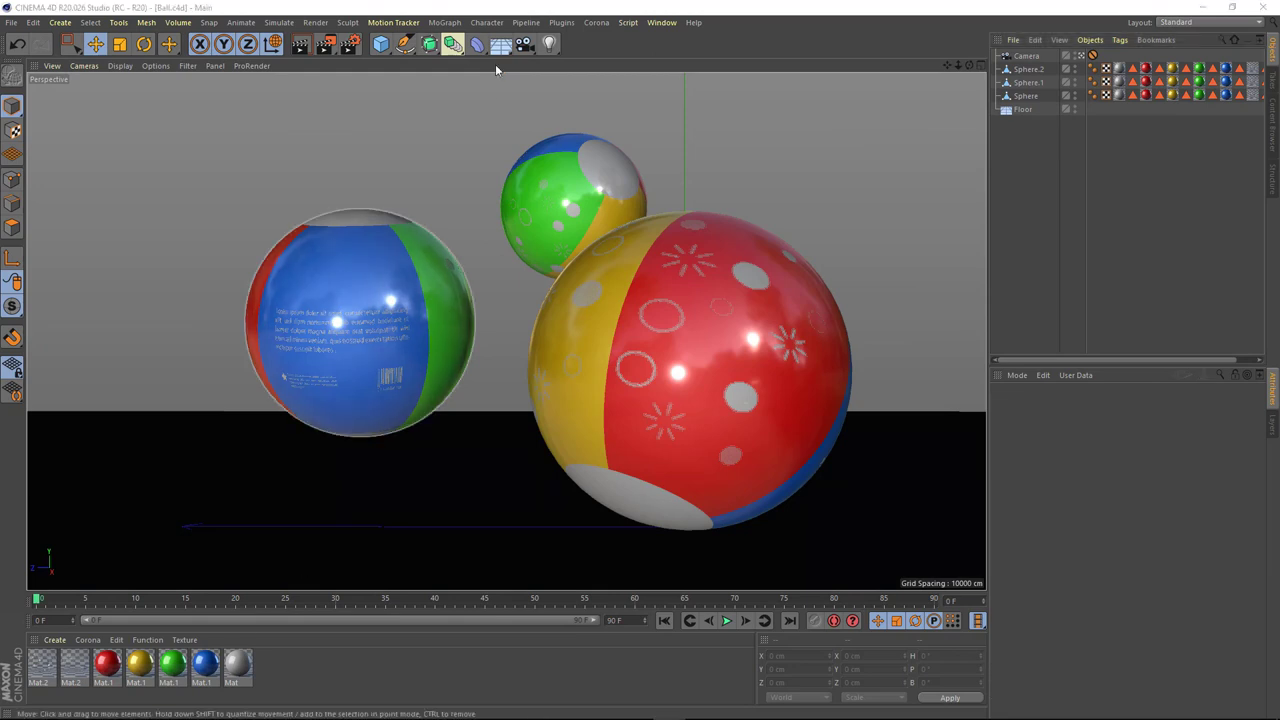
# Add a Background and apply a new pale pink material (saturation 26) to the floor.
pyautogui.moveTo(500, 43); pyautogui.dragTo(580, 134)
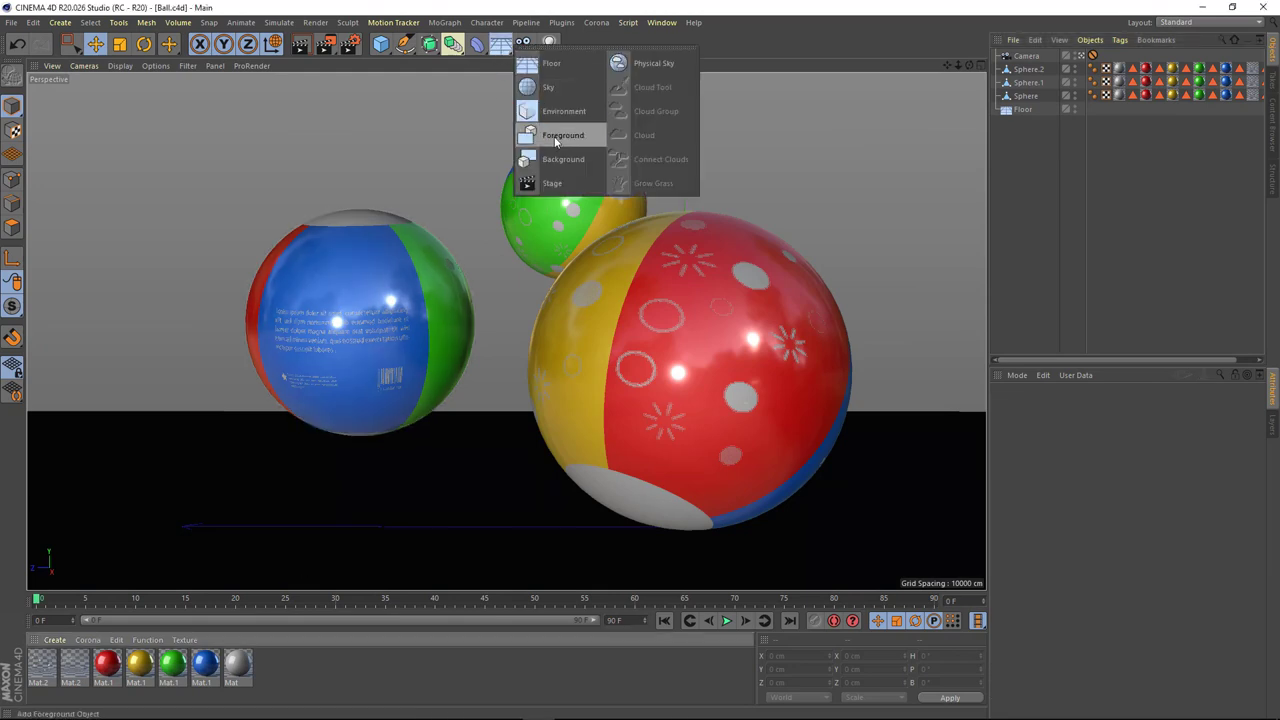
pyautogui.doubleClick(300, 668)
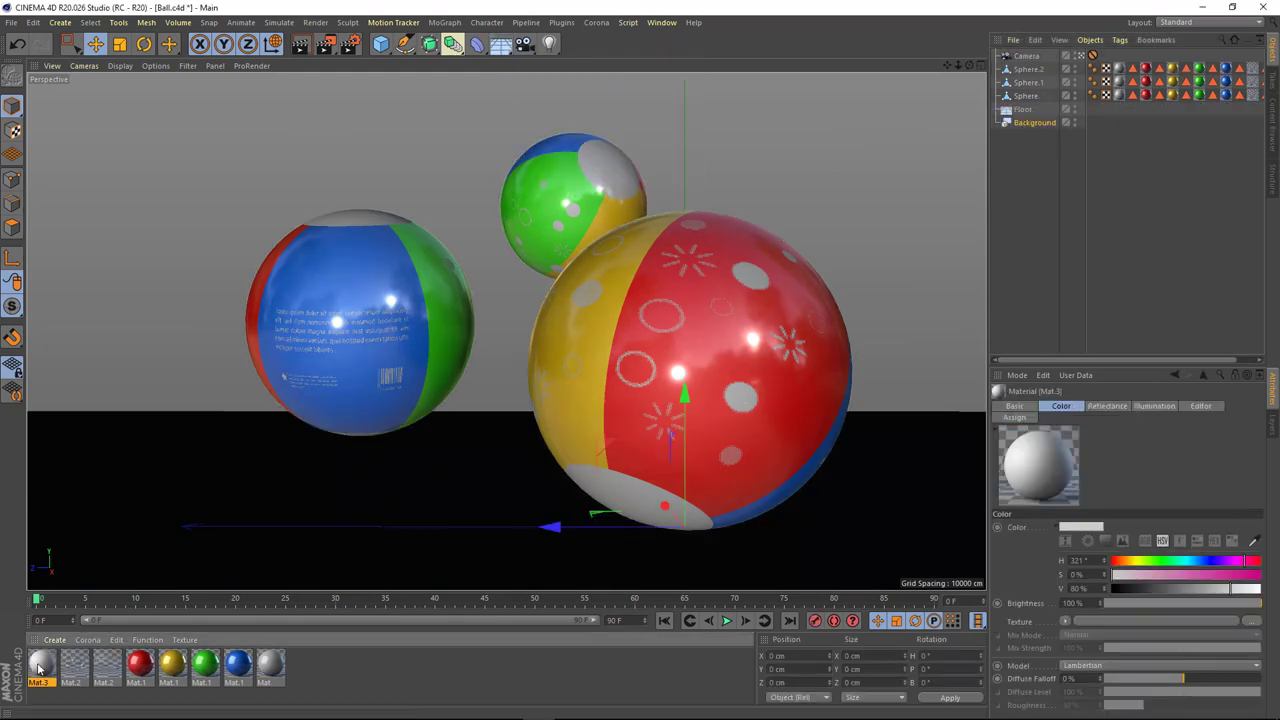
pyautogui.moveTo(1027, 119); pyautogui.dragTo(1095, 110)
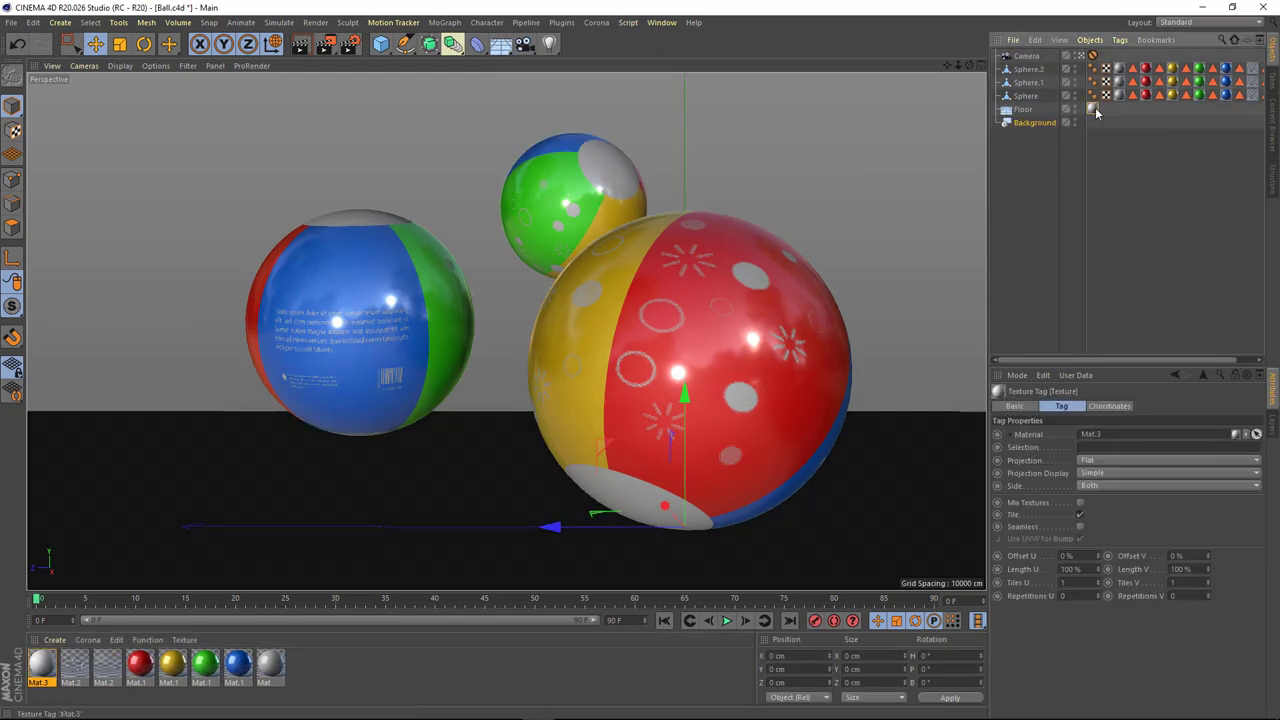
pyautogui.doubleClick(44, 665)
pyautogui.moveTo(330, 92); pyautogui.dragTo(270, 92)
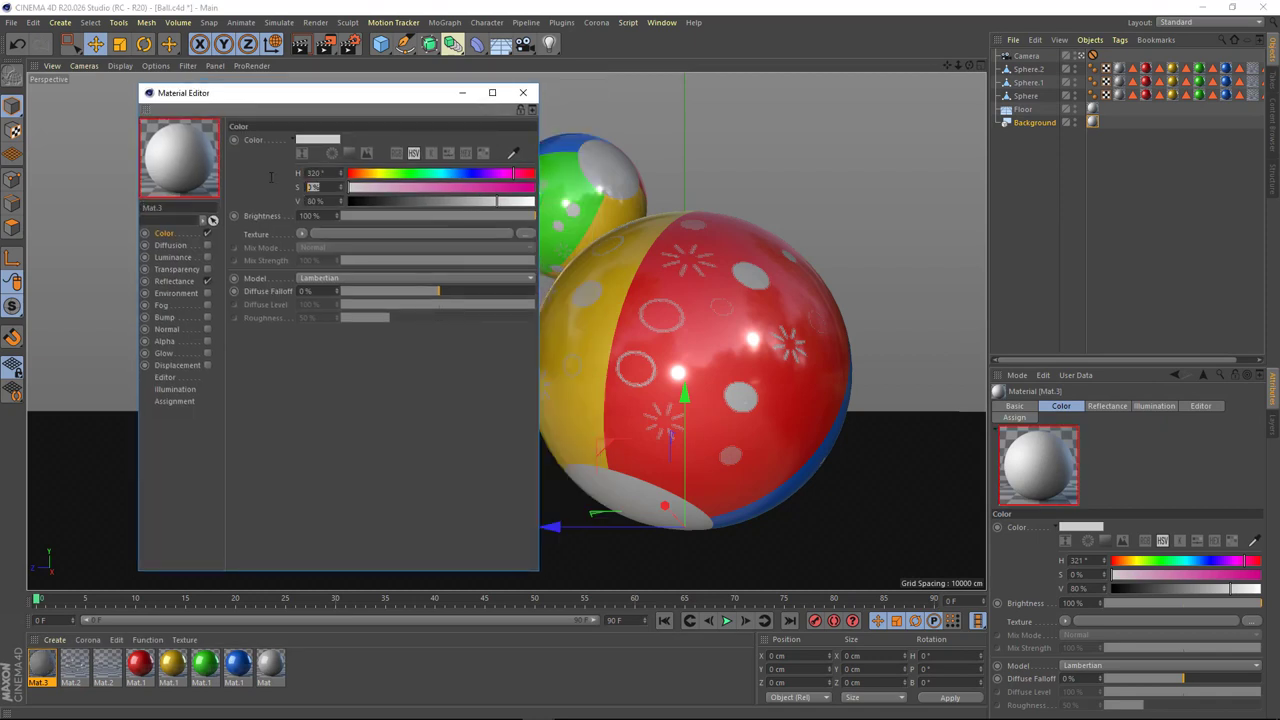
pyautogui.write('26')
pyautogui.press('Return')
pyautogui.write('97')
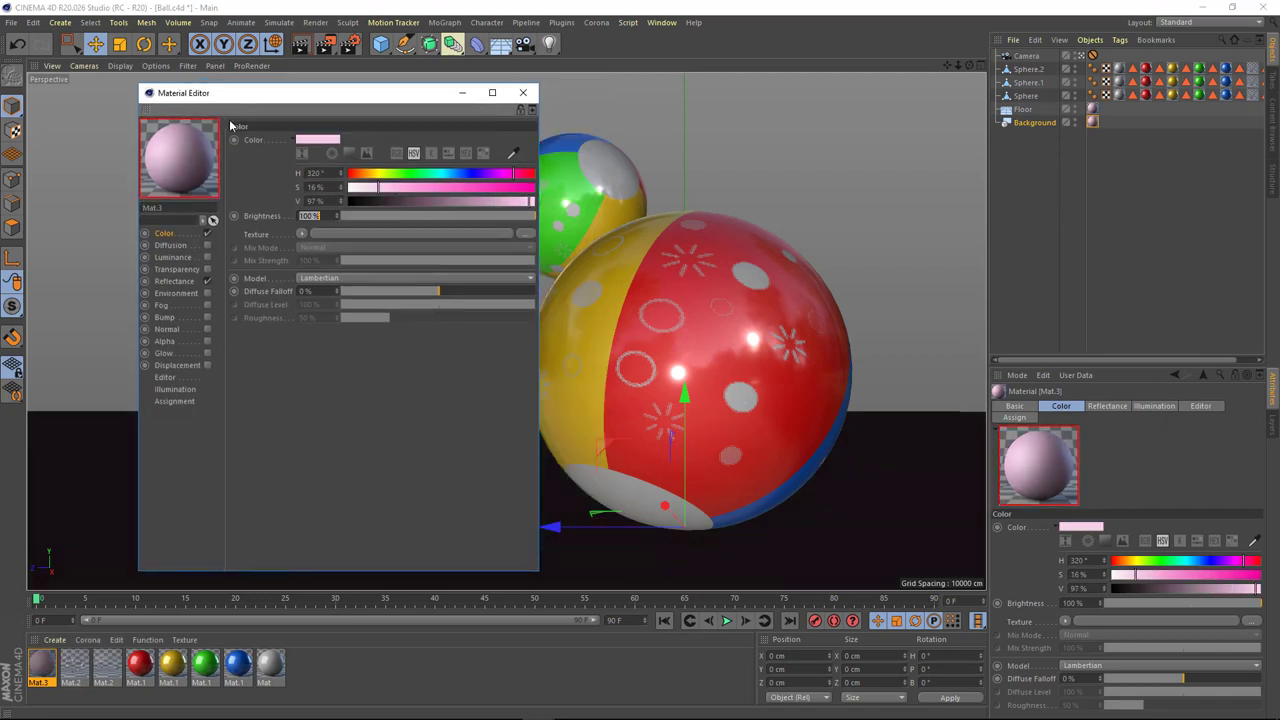
pyautogui.click(175, 281)
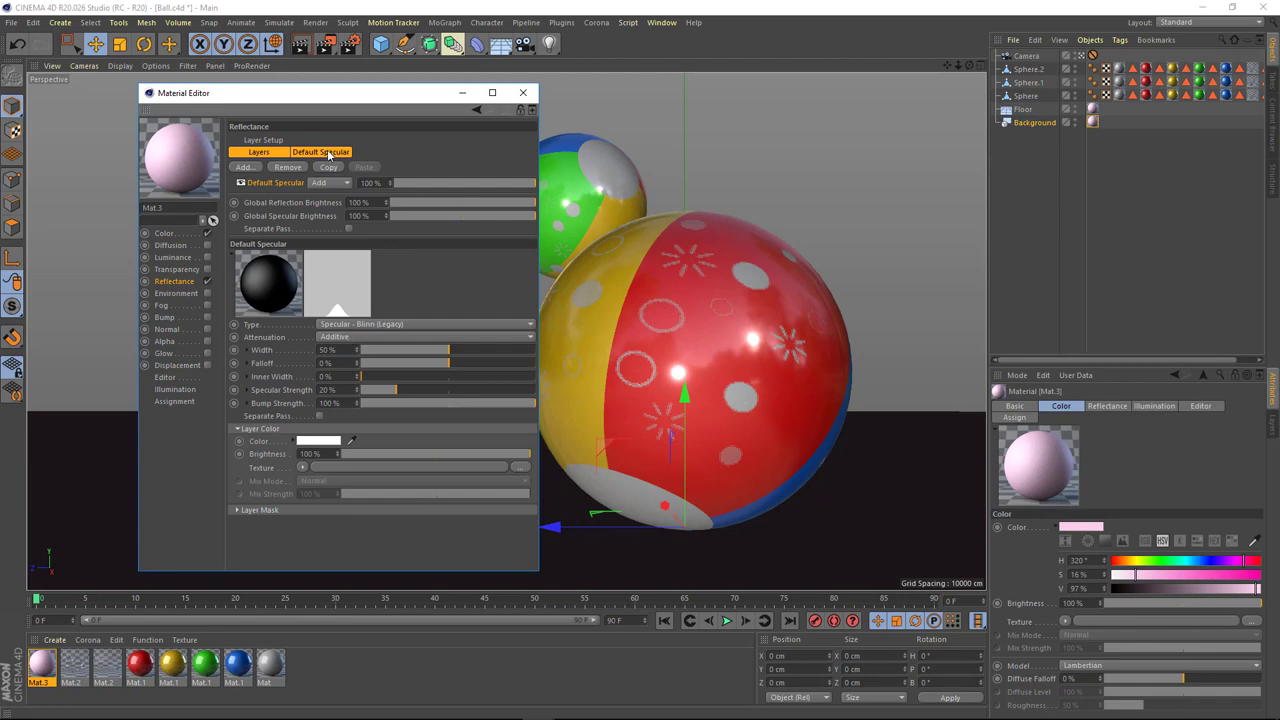
pyautogui.click(165, 233)
pyautogui.click(522, 92)
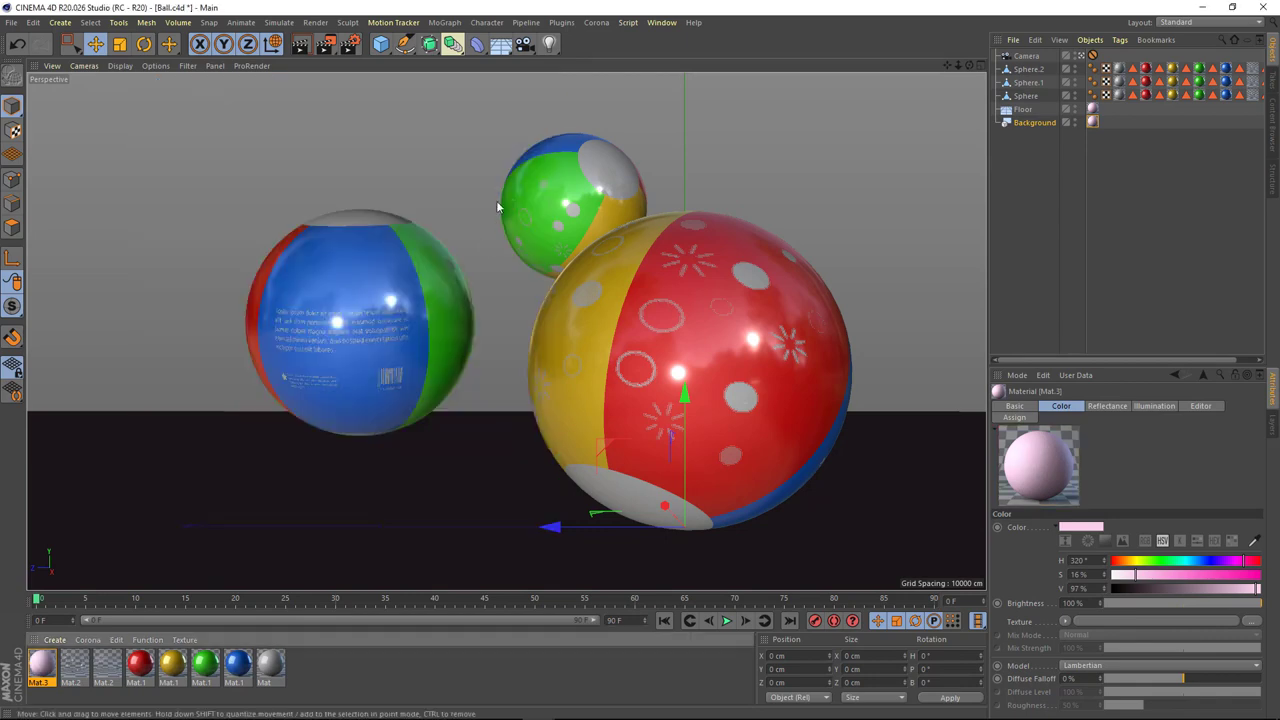
# Give the floor a compositing tag and add a Sky object to the scene.
pyautogui.rightClick(1021, 117)
pyautogui.moveTo(1070, 120)
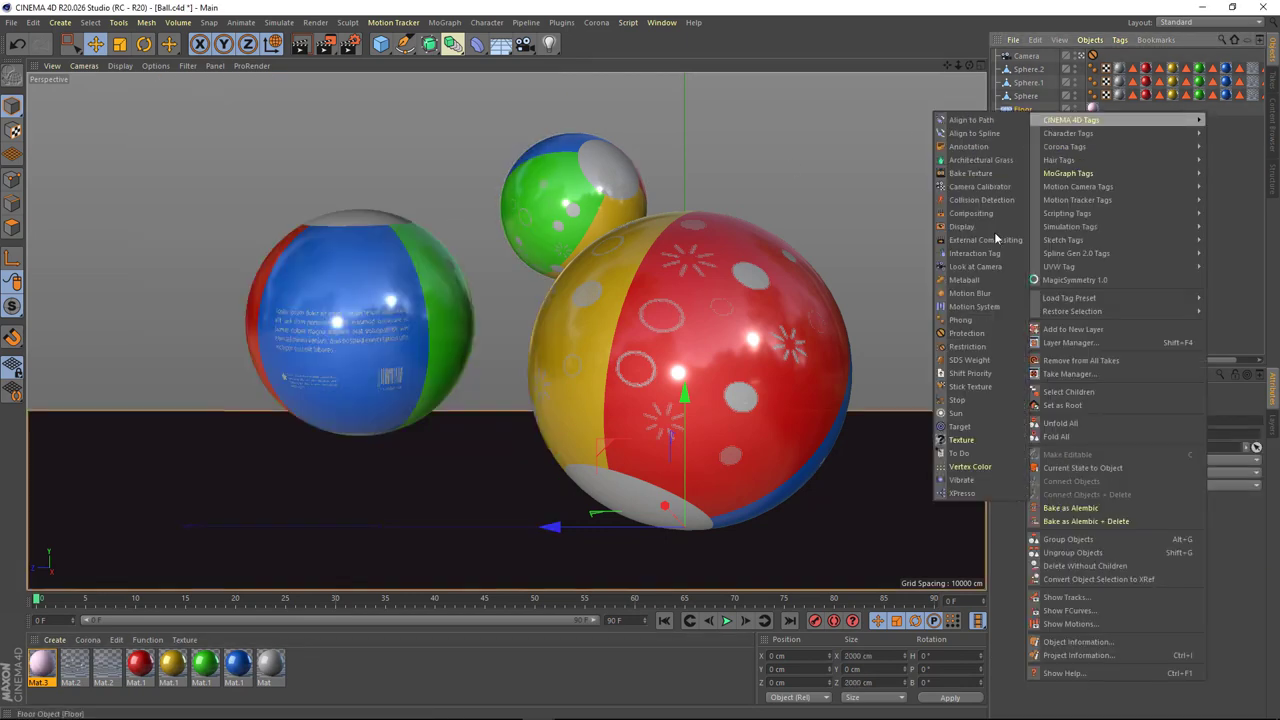
pyautogui.click(976, 211)
pyautogui.click(1104, 260)
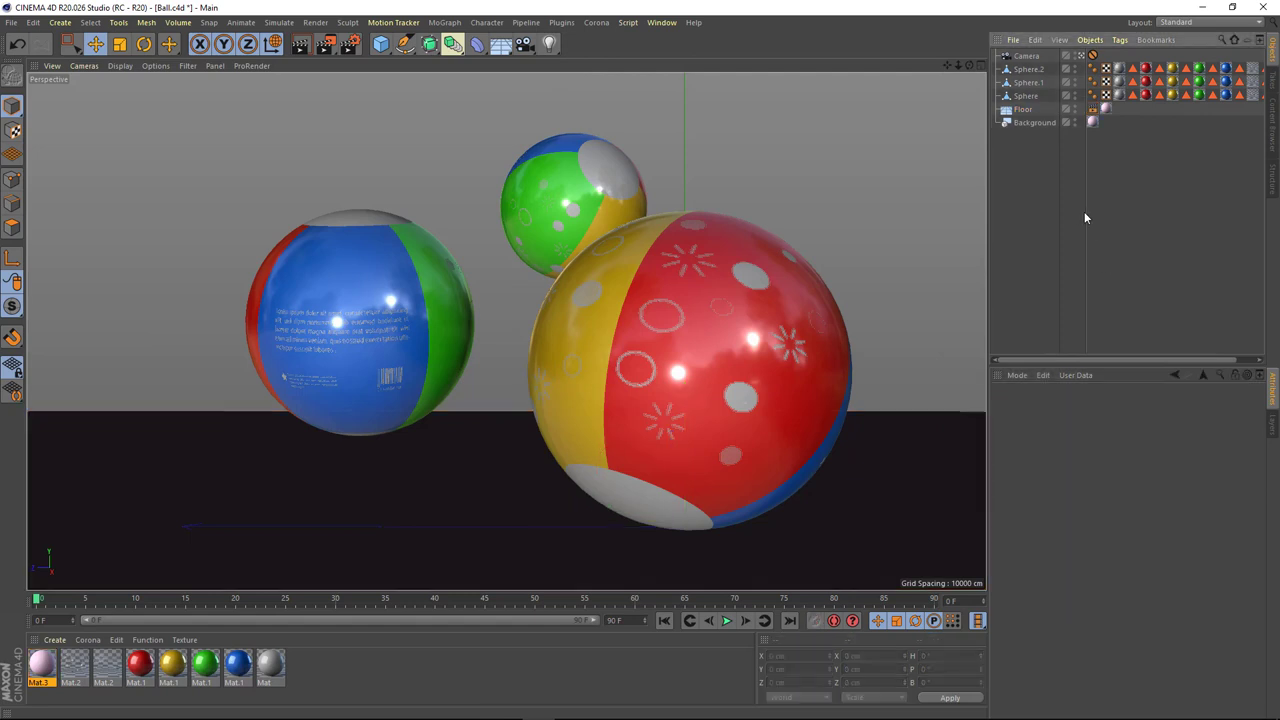
pyautogui.click(500, 44)
pyautogui.click(532, 91)
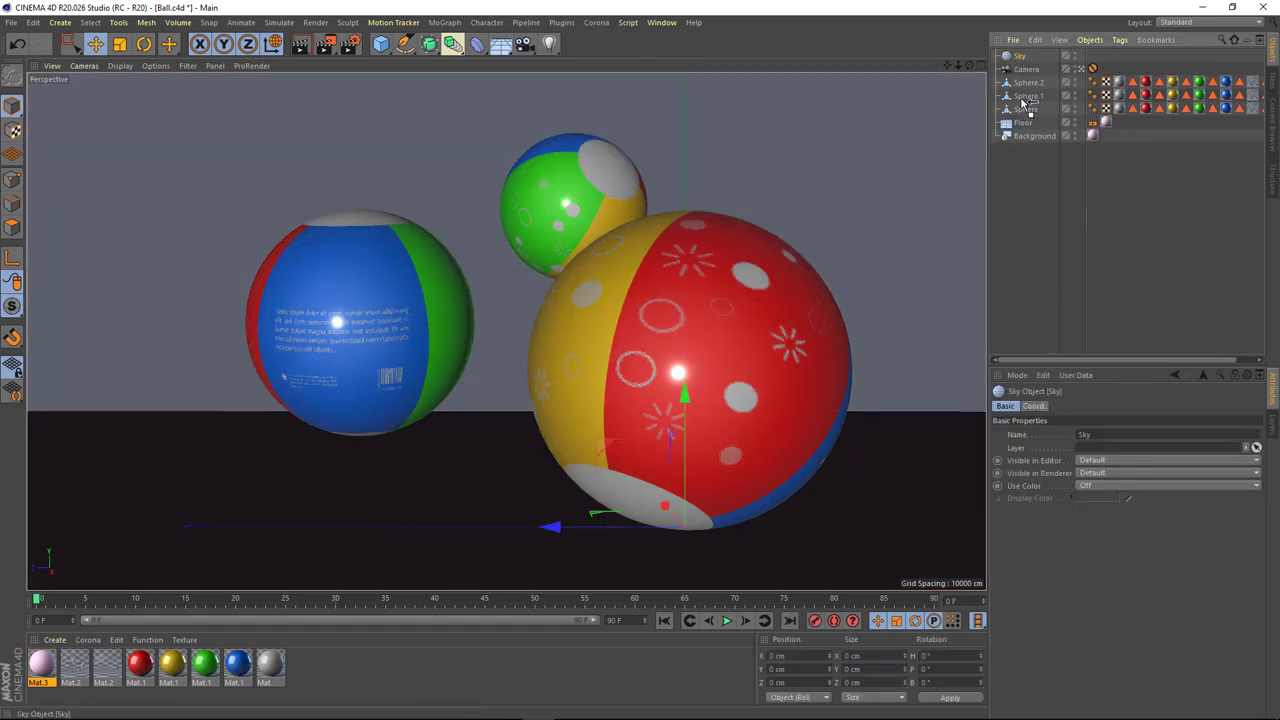
# Create Mat.4 with the Softbox HDR image as luminance texture and apply it to the Sky.
pyautogui.moveTo(1025, 103); pyautogui.dragTo(1008, 120)
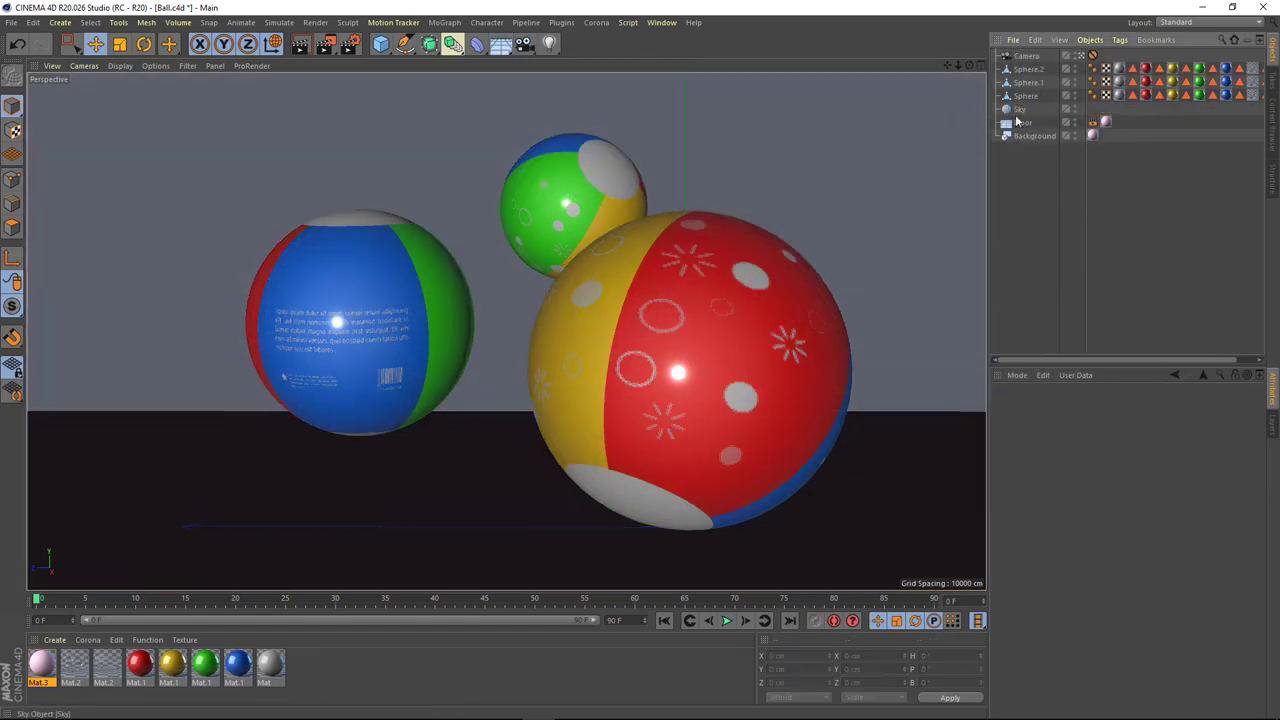
pyautogui.doubleClick(320, 665)
pyautogui.doubleClick(43, 665)
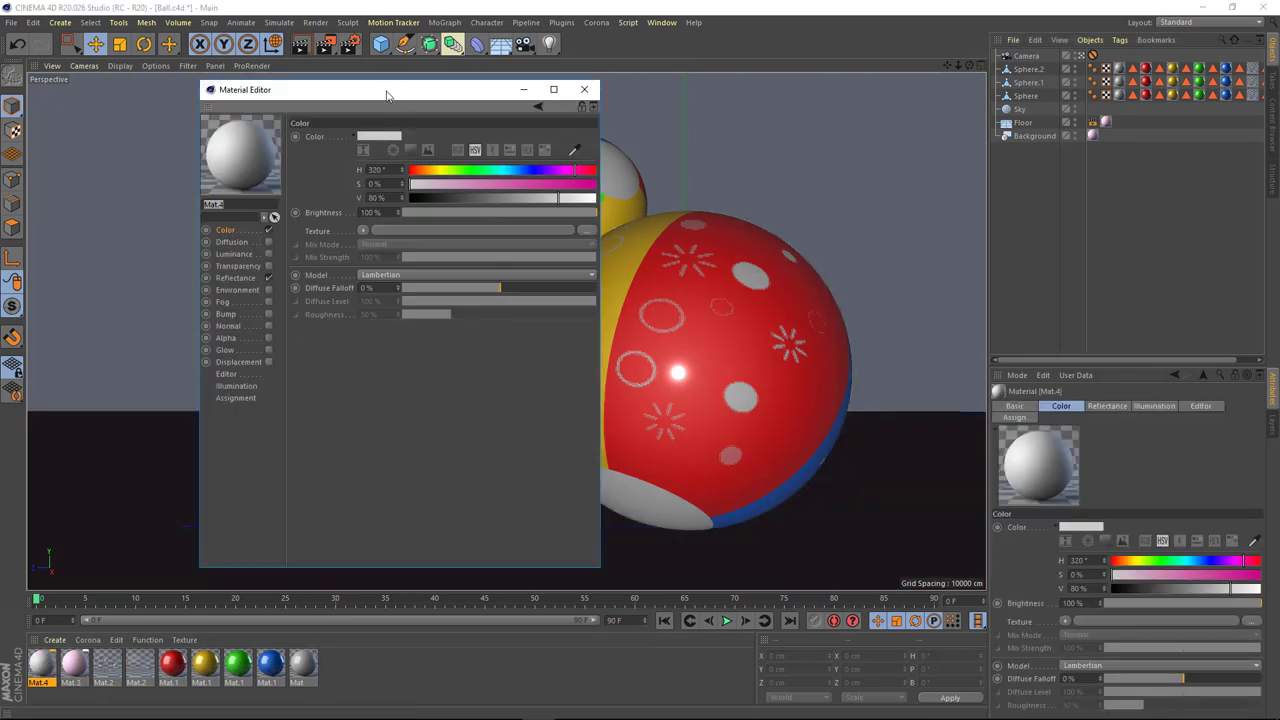
pyautogui.moveTo(388, 93); pyautogui.dragTo(328, 97)
pyautogui.click(208, 258)
pyautogui.click(426, 237)
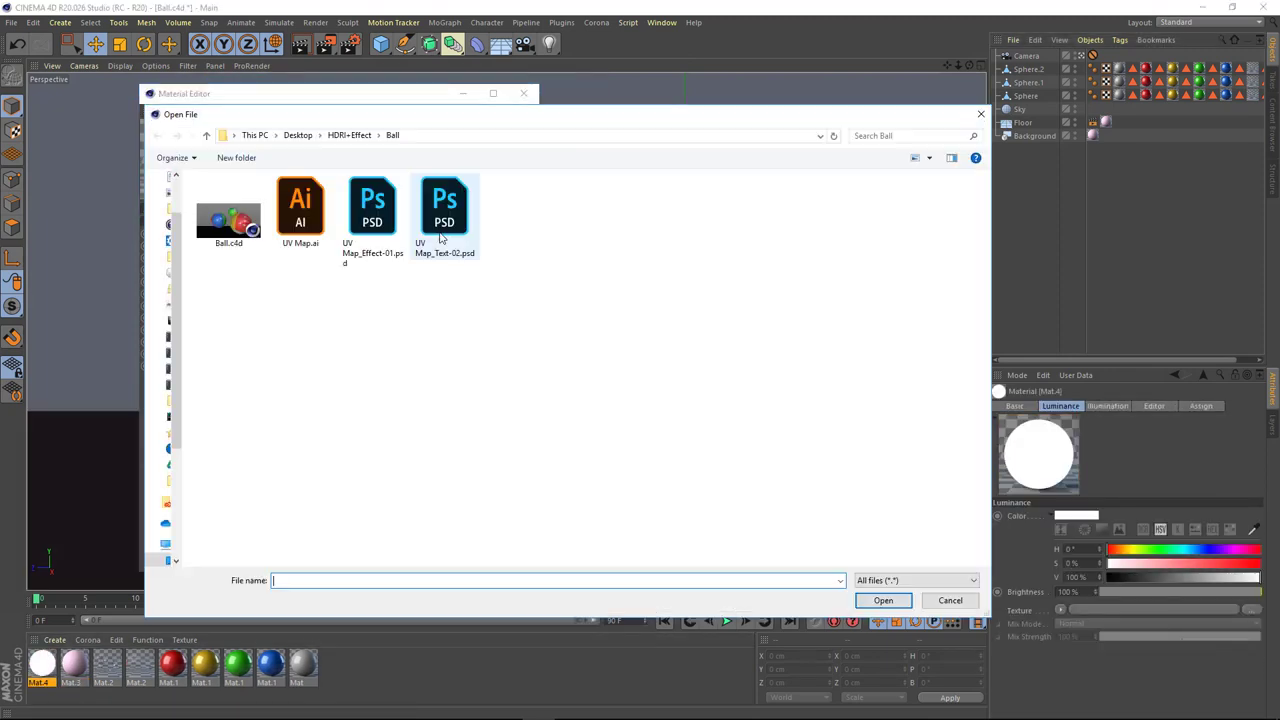
pyautogui.click(327, 136)
pyautogui.doubleClick(565, 225)
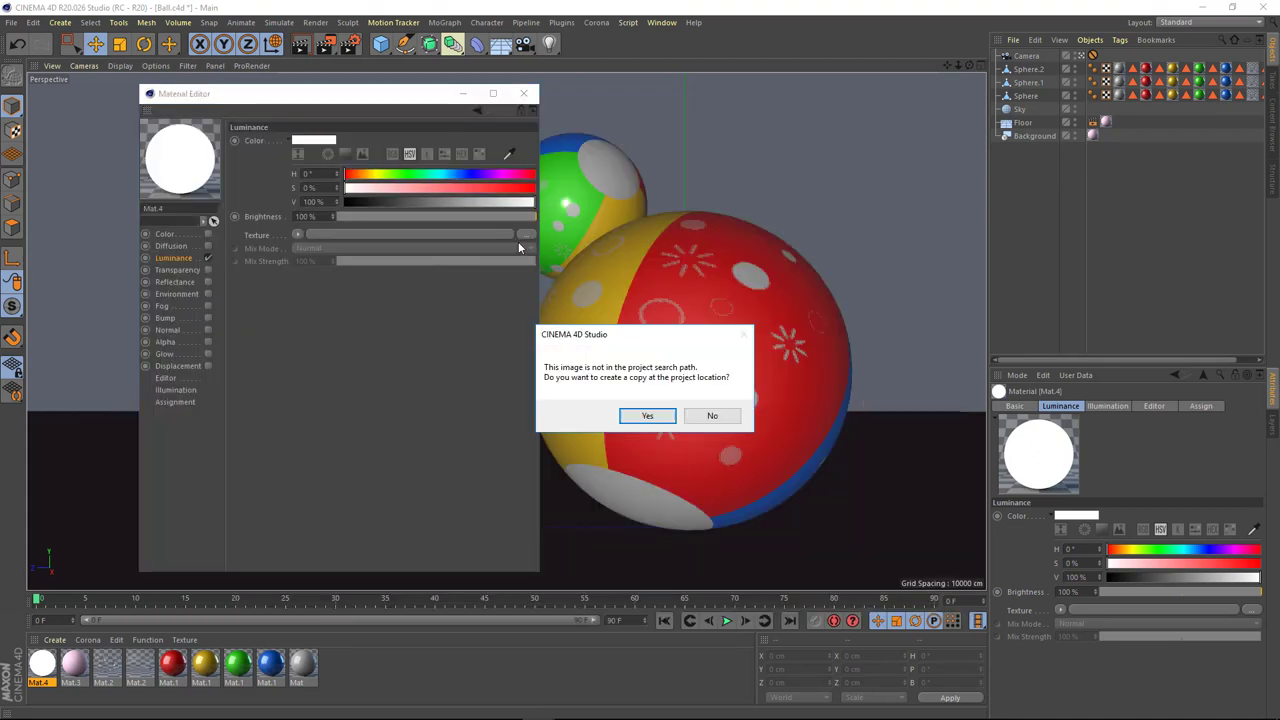
pyautogui.click(698, 414)
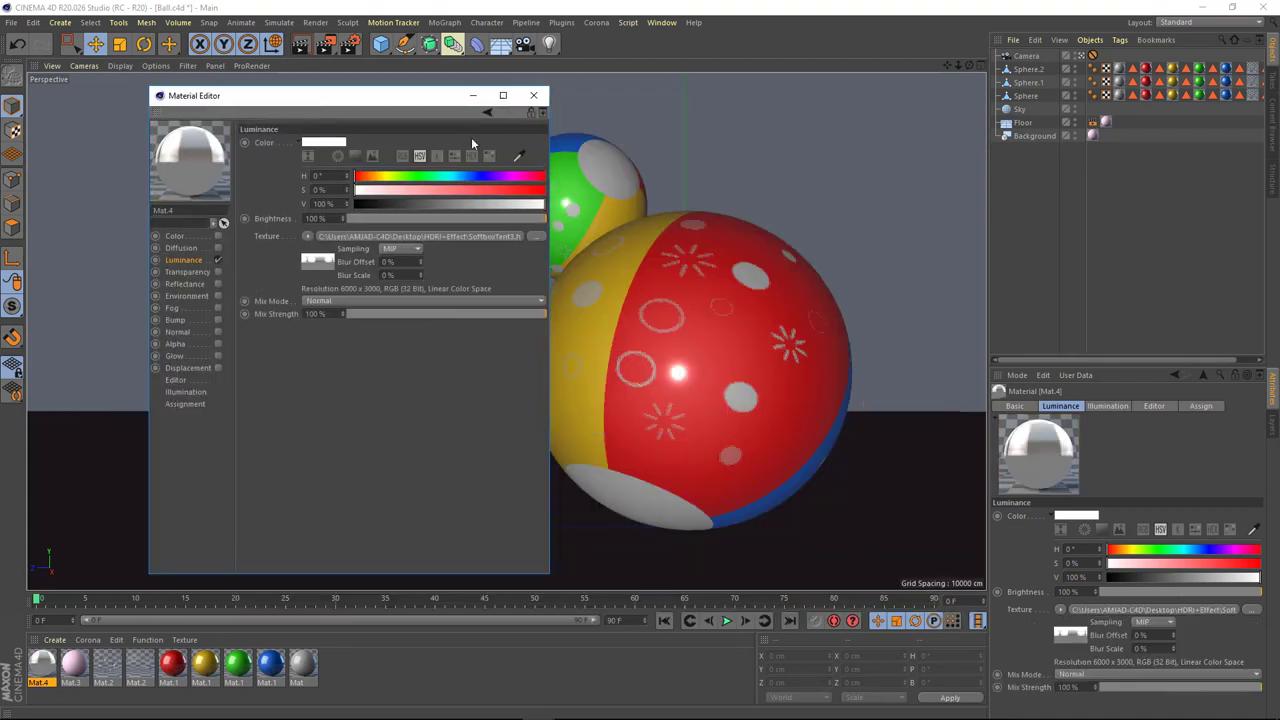
pyautogui.click(533, 95)
pyautogui.moveTo(1020, 113); pyautogui.dragTo(1021, 109)
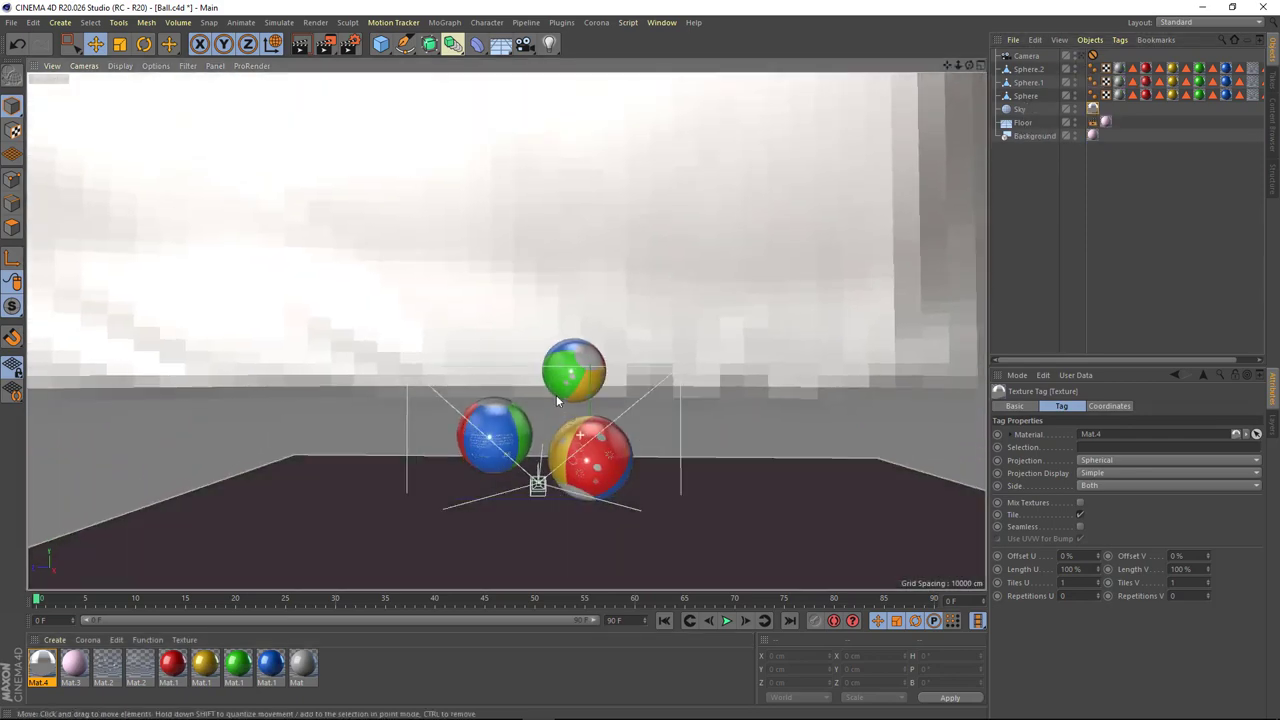
# Add a compositing tag to the Sky and render a 640×360 test image to the Picture Viewer.
pyautogui.moveTo(556, 395)
pyautogui.keyDown('alt'); pyautogui.mouseDown()
pyautogui.moveTo(789, 405)
pyautogui.moveTo(694, 457)
pyautogui.moveTo(557, 443)
pyautogui.moveTo(189, 457)
pyautogui.moveTo(1108, 169)
pyautogui.mouseUp(); pyautogui.keyUp('alt')
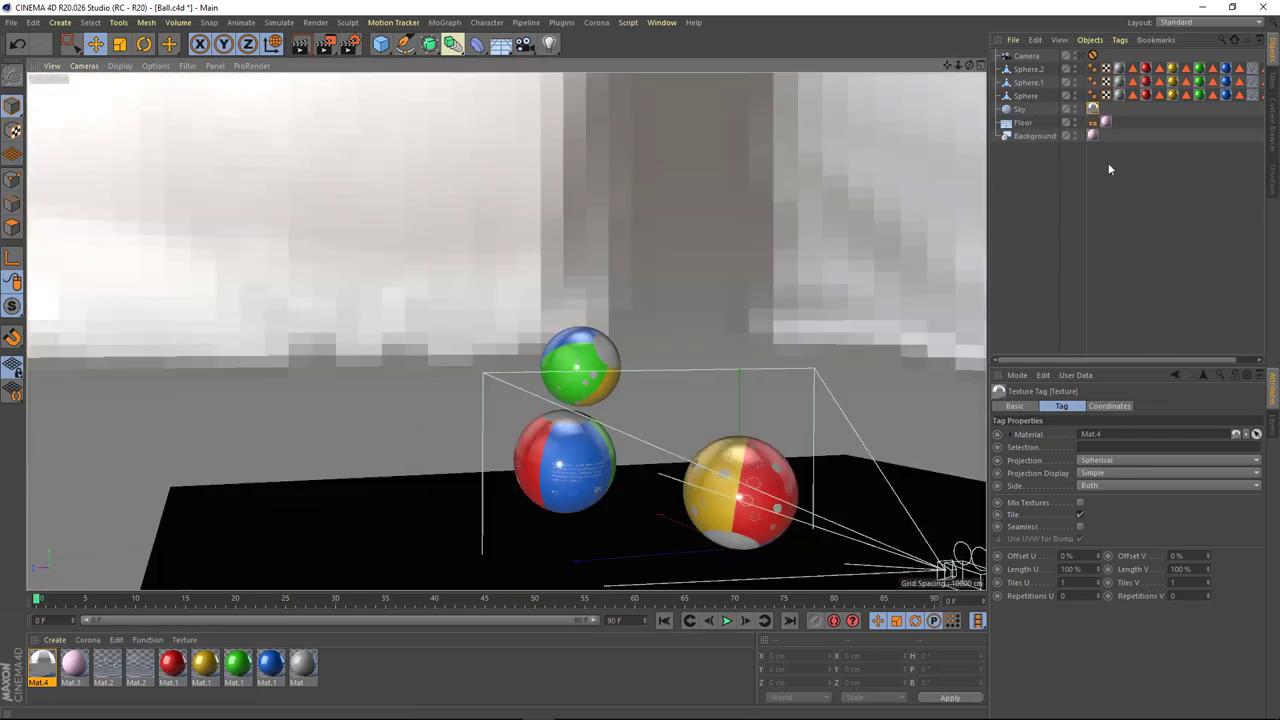
pyautogui.click(1090, 56)
pyautogui.rightClick(1022, 108)
pyautogui.click(966, 226)
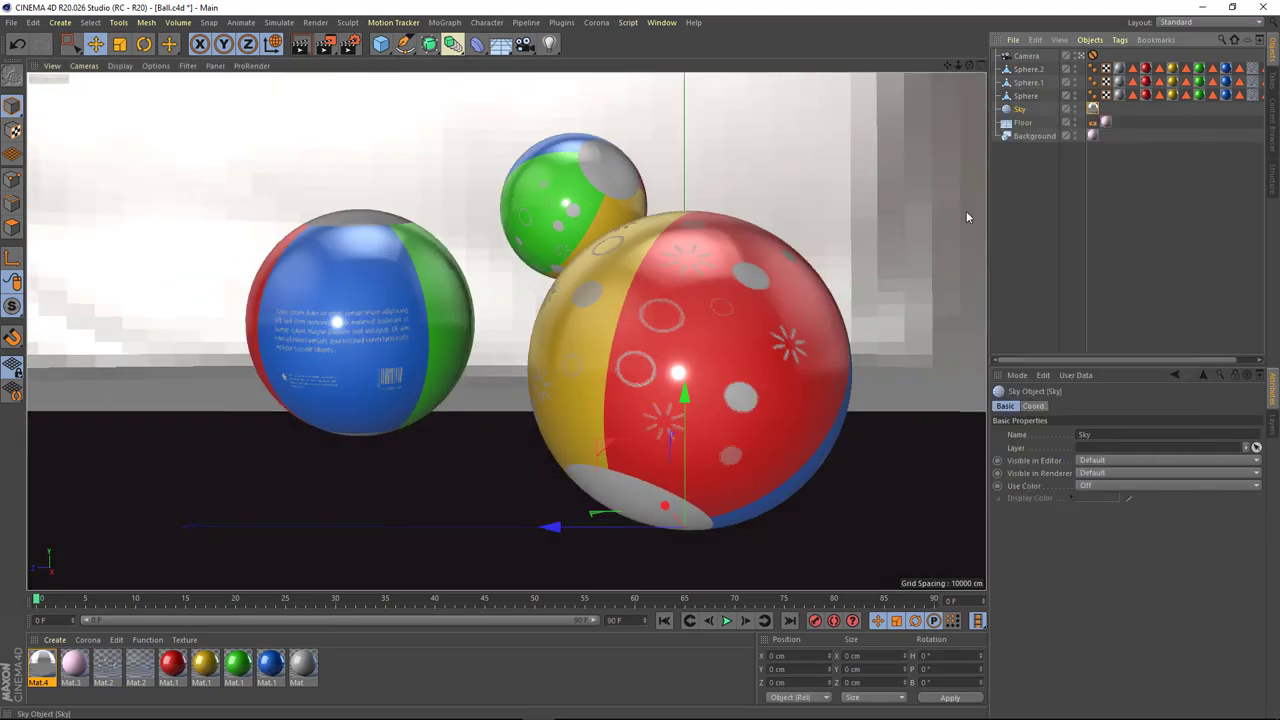
pyautogui.click(1072, 486)
pyautogui.click(1141, 231)
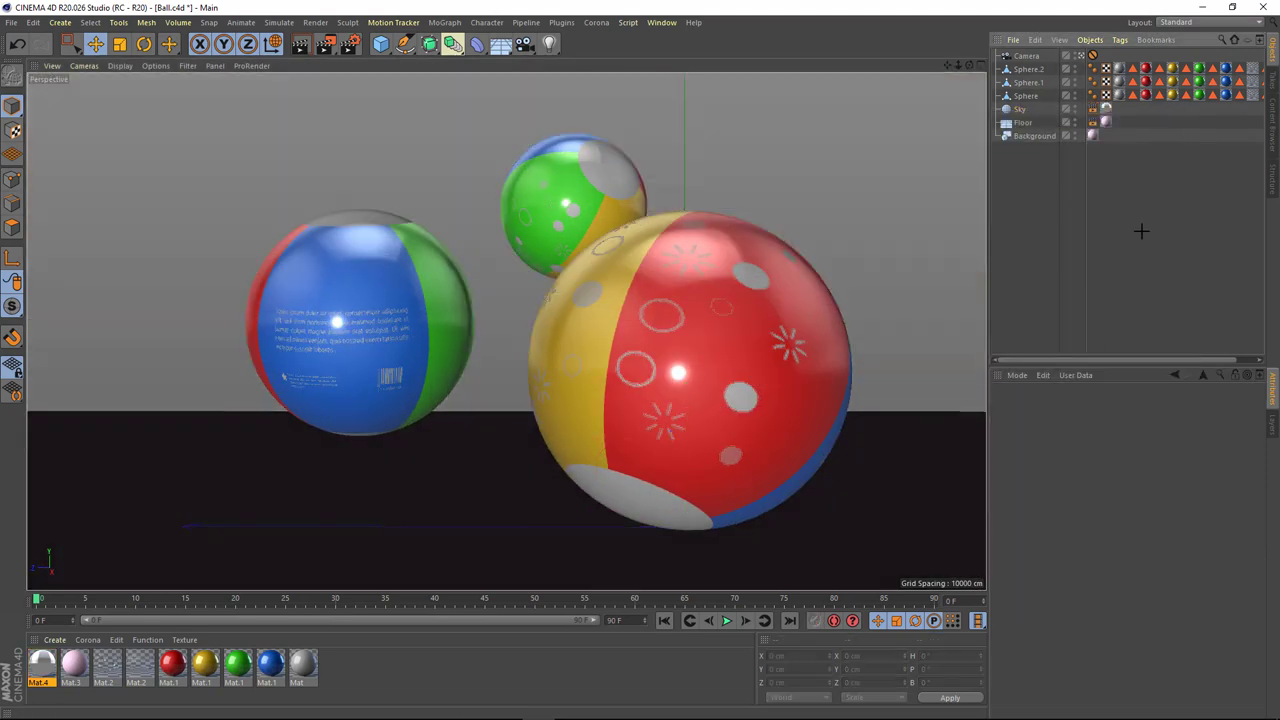
pyautogui.click(327, 46)
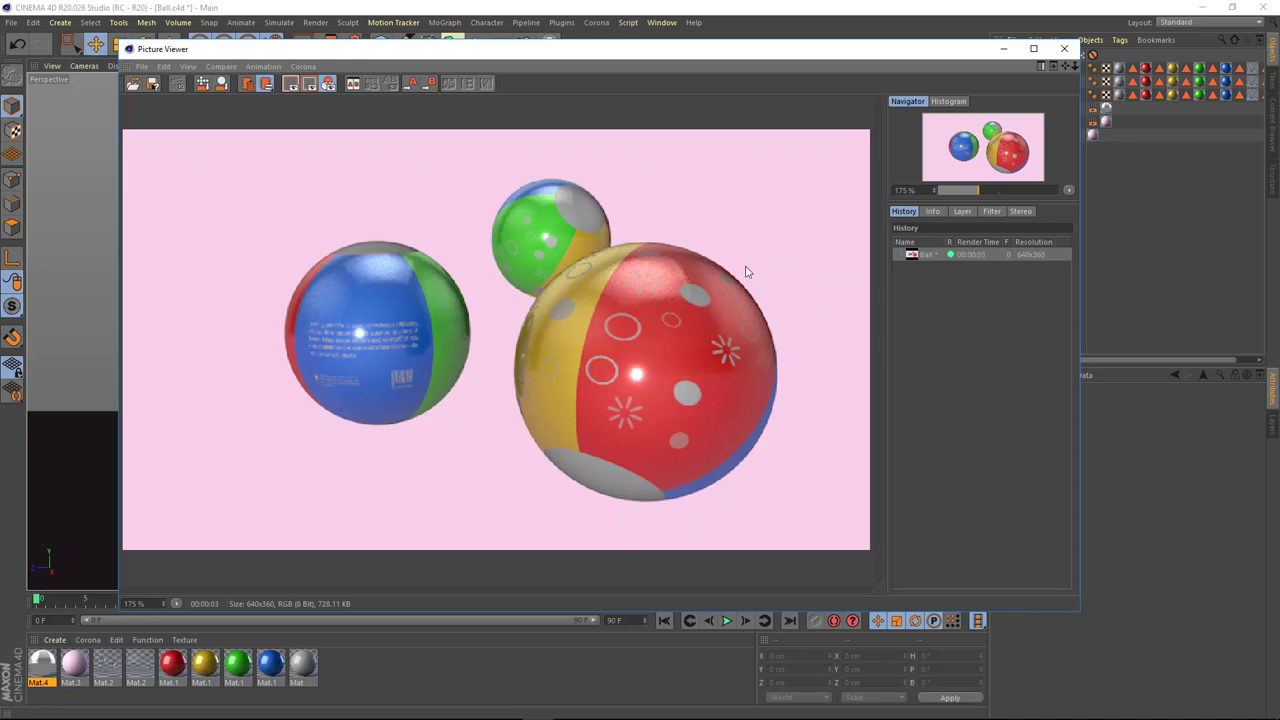
pyautogui.scroll(-1, 630, 356)
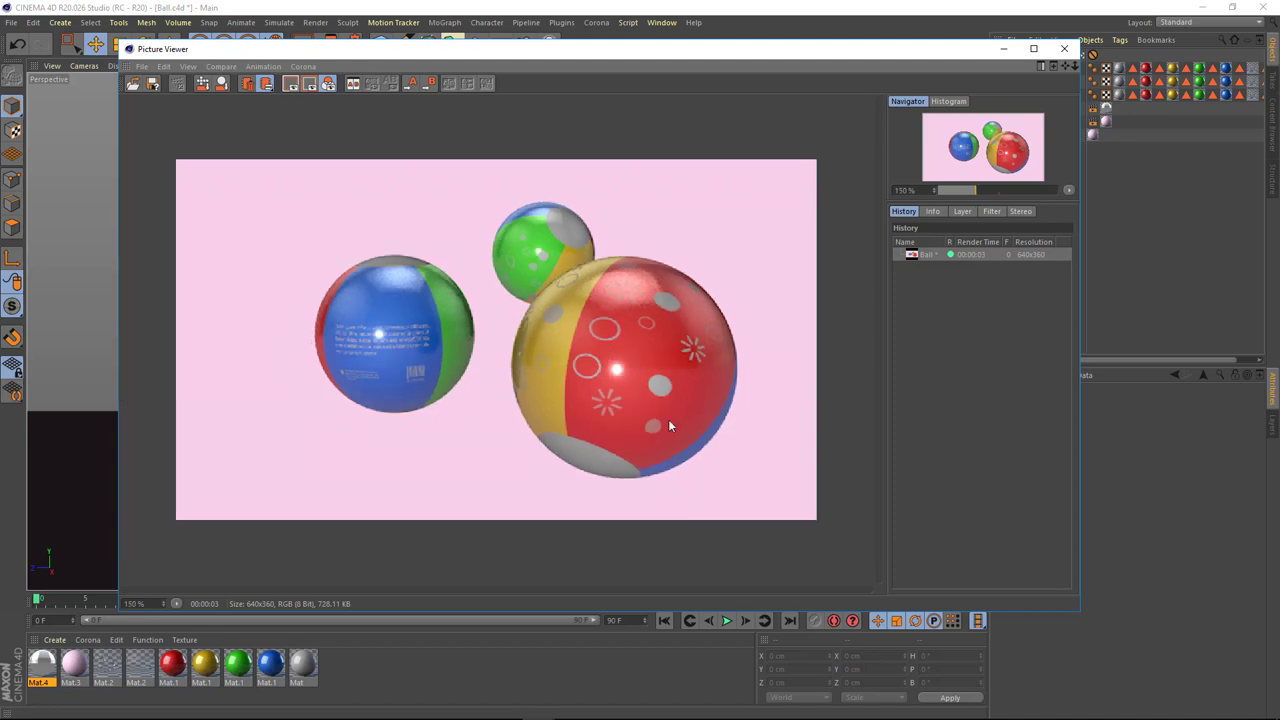
# Give the light Area shadows and raise it above the balls in the four-view layout.
pyautogui.click(1070, 52)
pyautogui.click(723, 190)
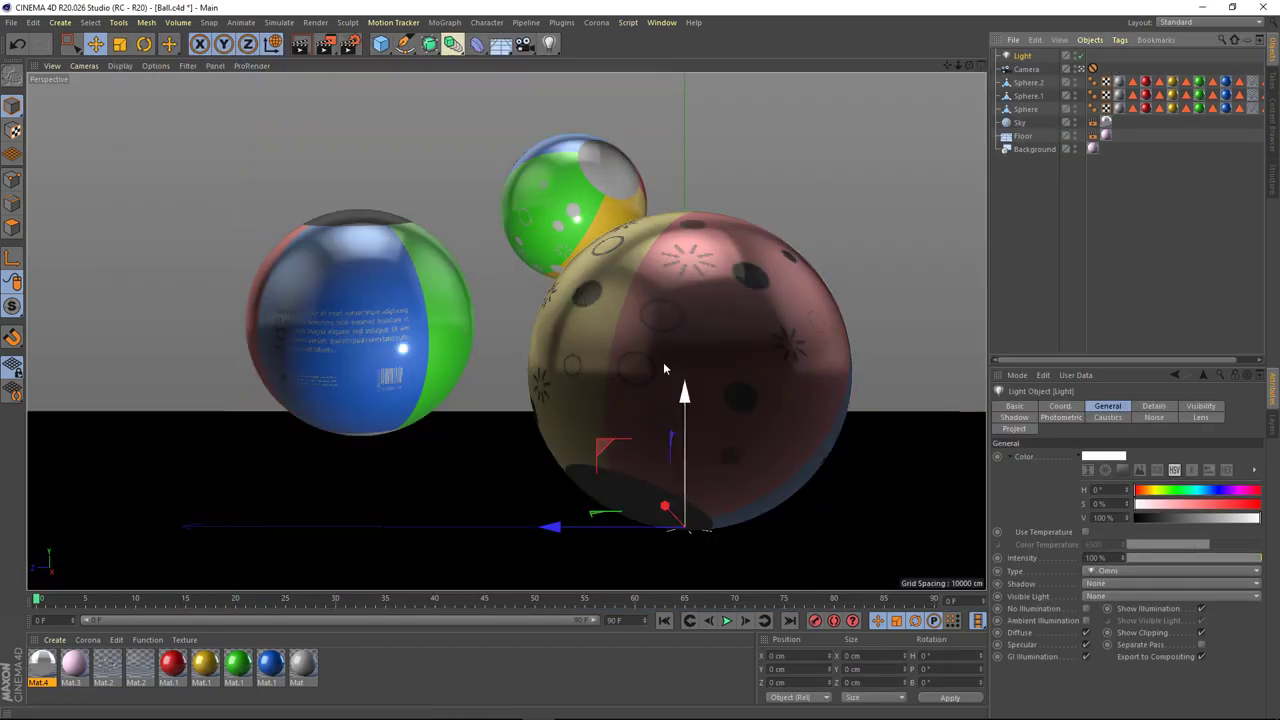
pyautogui.middleClick(663, 362)
pyautogui.scroll(-3, 771, 282)
pyautogui.scroll(-3, 805, 240)
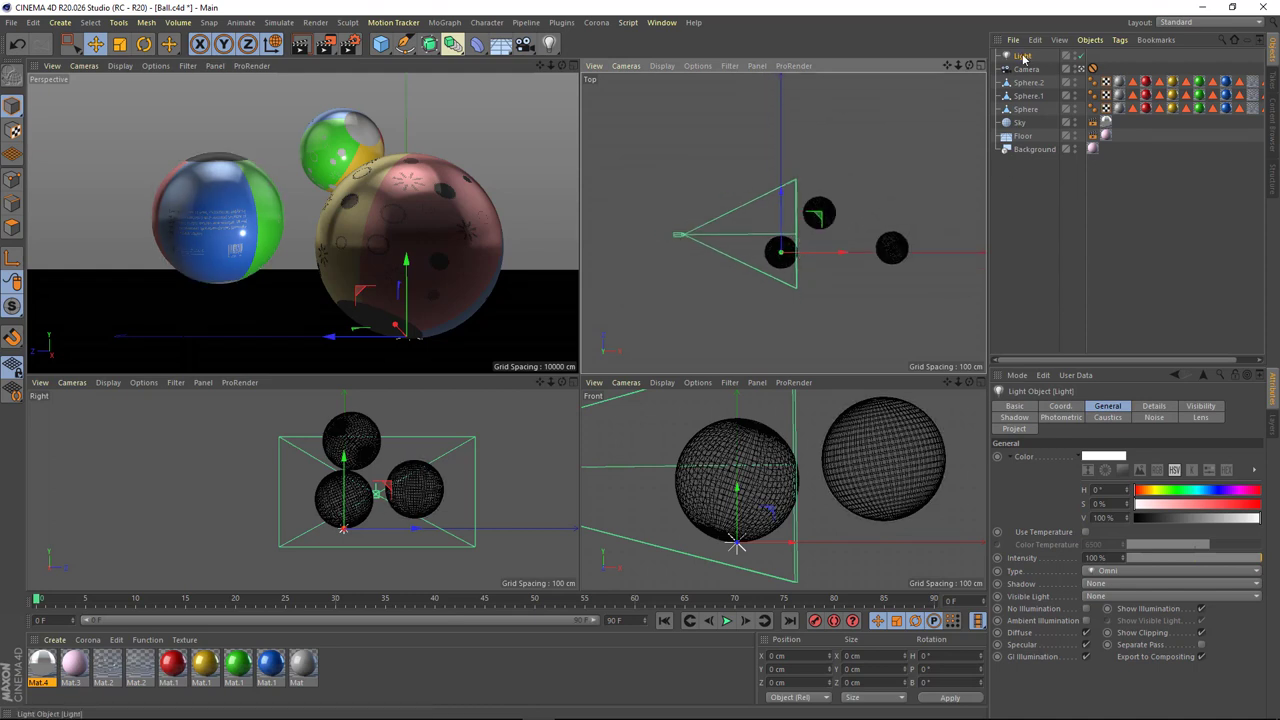
pyautogui.click(1110, 571)
pyautogui.click(1108, 625)
pyautogui.click(1153, 406)
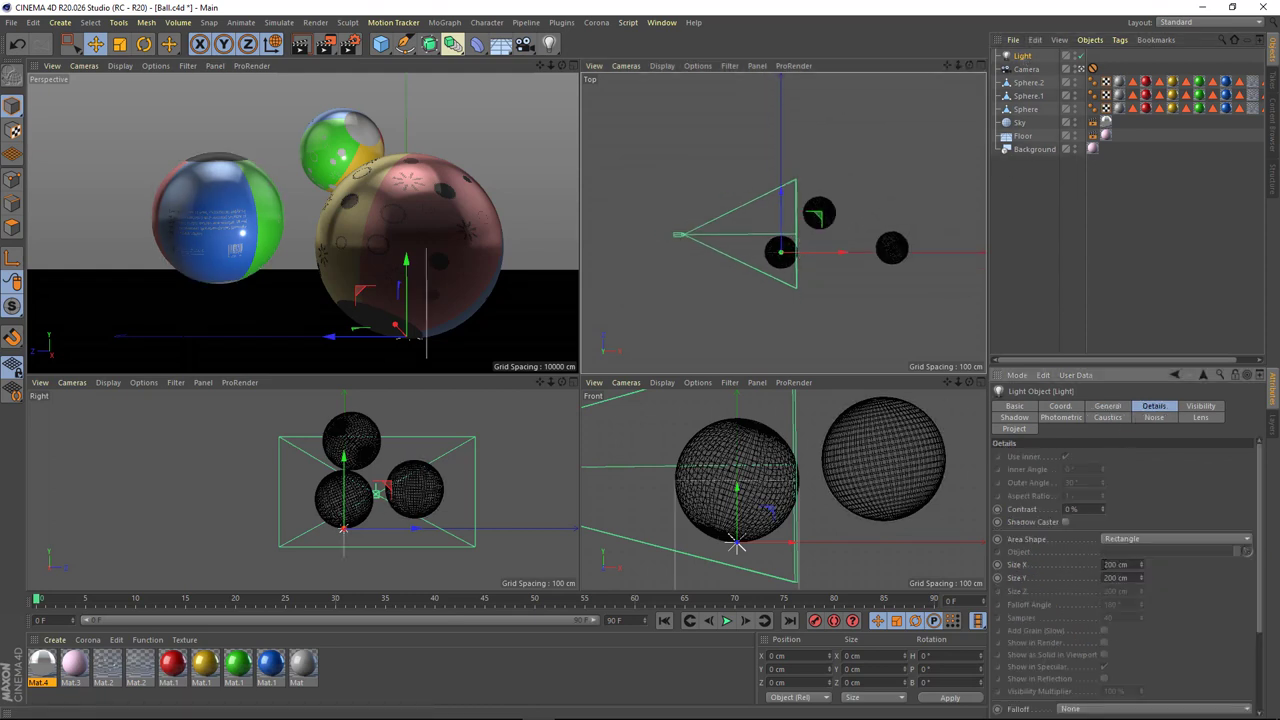
pyautogui.hotkey('ctrl', 'z')
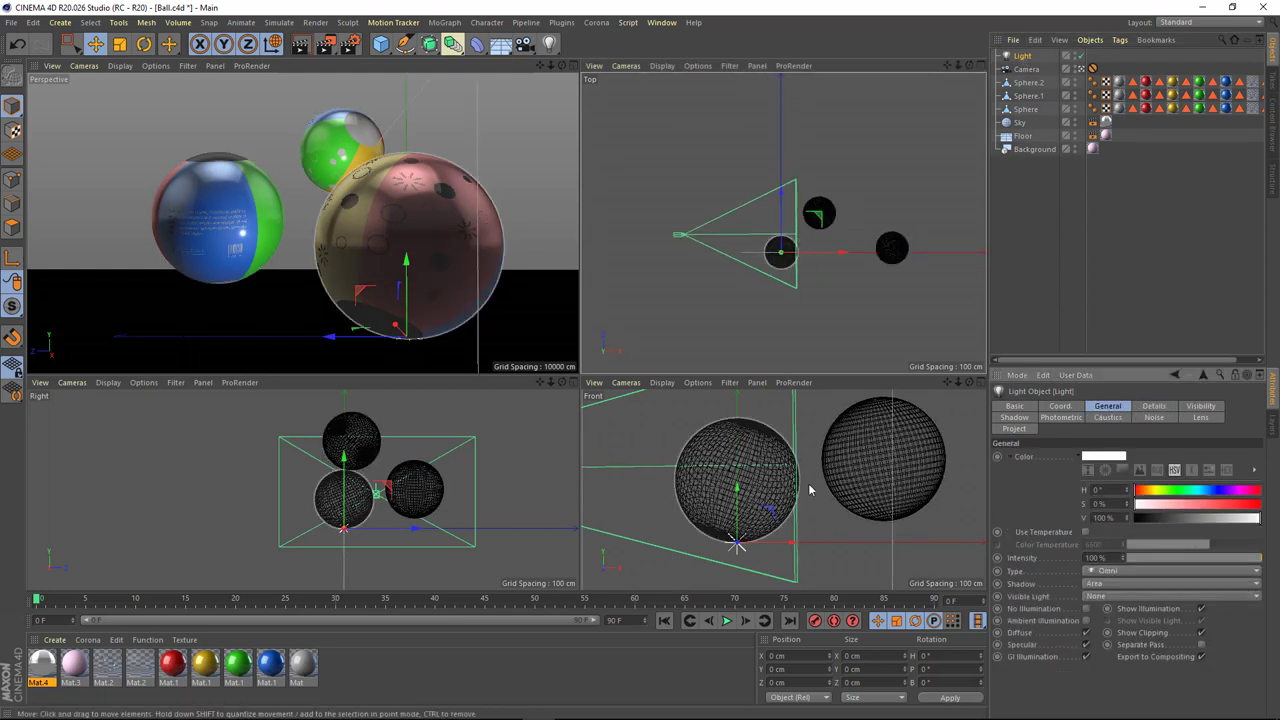
pyautogui.scroll(-4, 758, 515)
pyautogui.moveTo(758, 495); pyautogui.dragTo(772, 368)
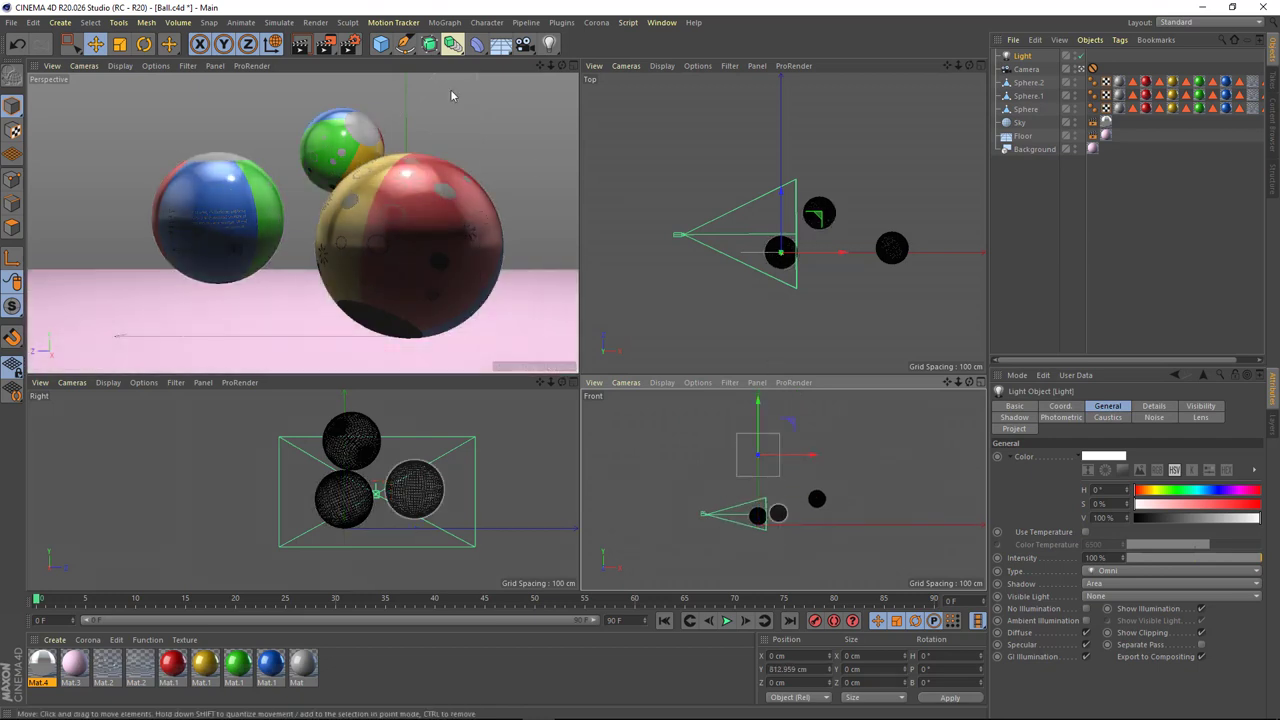
# Add a Null and give the light a Target tag aimed at that Null.
pyautogui.click(380, 43)
pyautogui.click(420, 57)
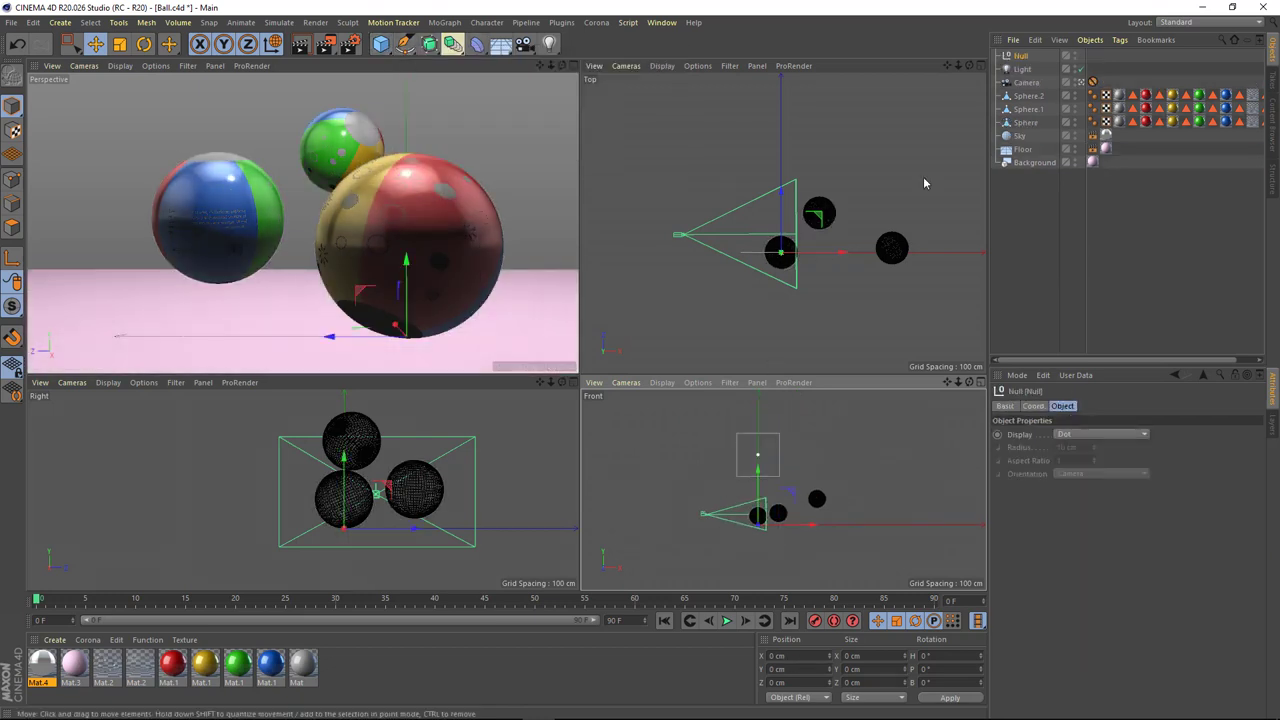
pyautogui.rightClick(1018, 75)
pyautogui.click(1060, 560)
pyautogui.moveTo(1020, 55); pyautogui.dragTo(1108, 437)
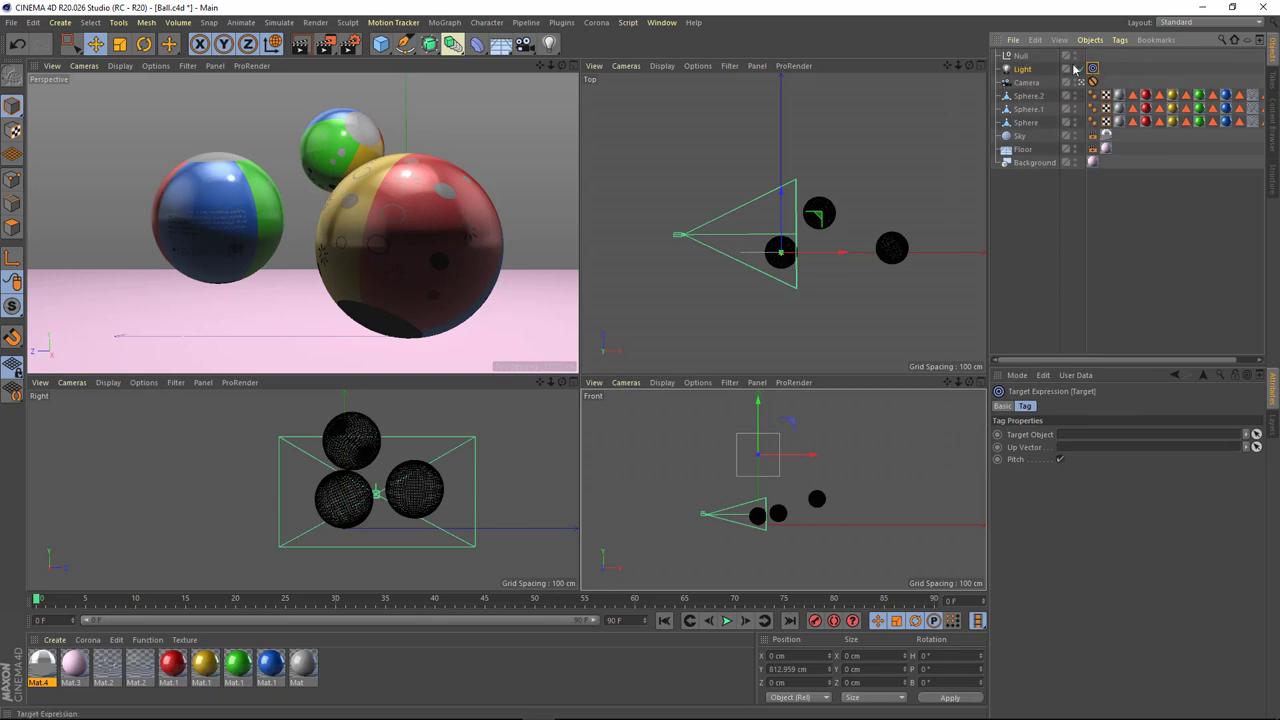
pyautogui.moveTo(1036, 167); pyautogui.dragTo(1022, 142)
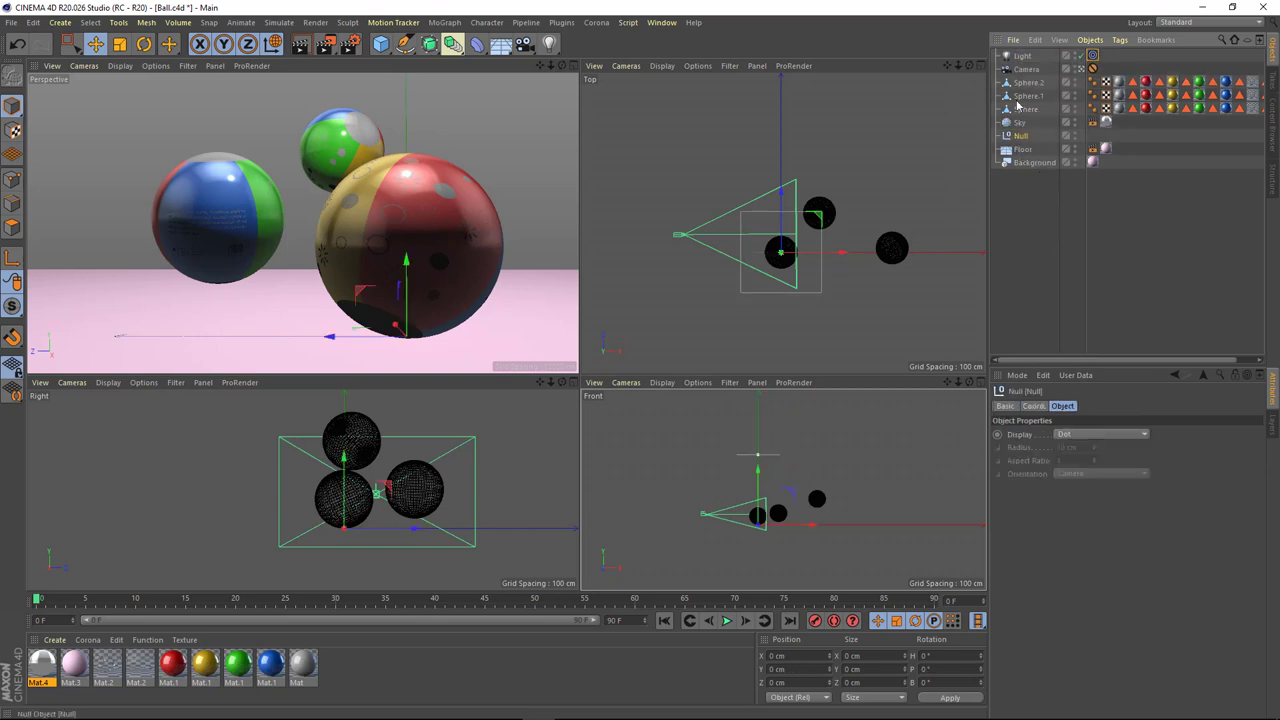
# Reposition the light higher and away from the balls, then duplicate it as Light.1.
pyautogui.click(1022, 56)
pyautogui.moveTo(813, 225); pyautogui.dragTo(745, 315)
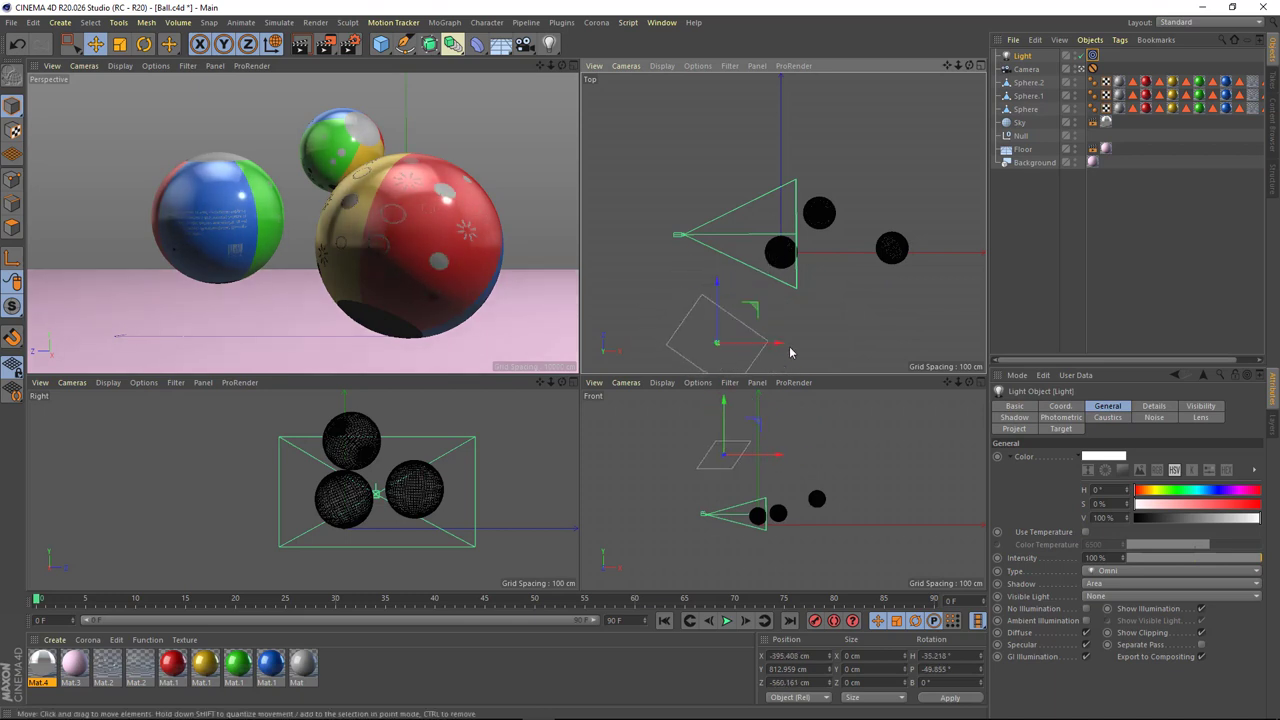
pyautogui.moveTo(763, 477)
pyautogui.mouseDown()
pyautogui.moveTo(775, 441)
pyautogui.moveTo(766, 449)
pyautogui.mouseUp()
pyautogui.moveTo(754, 312); pyautogui.dragTo(800, 250)
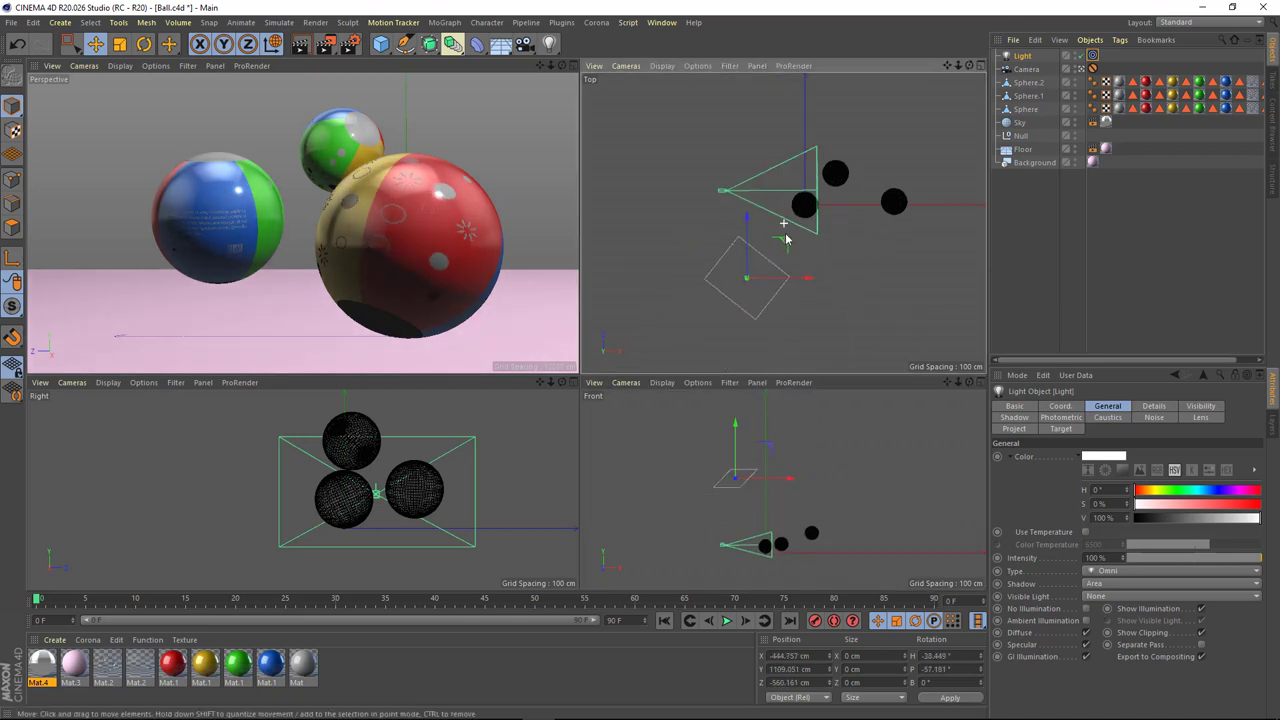
pyautogui.keyDown('ctrl'); pyautogui.moveTo(1033, 62); pyautogui.dragTo(1030, 52); pyautogui.keyUp('ctrl')
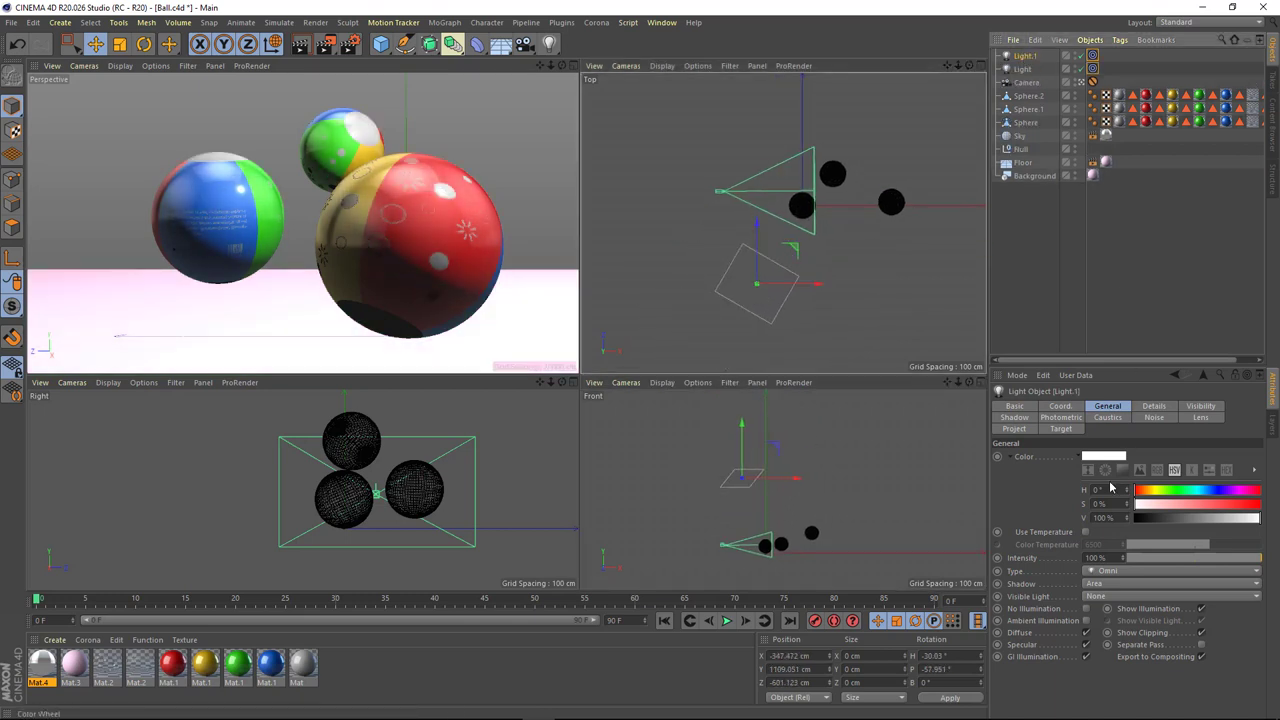
# Turn off Light.1's shadows and move it toward the top of the Top view.
pyautogui.click(1108, 583)
pyautogui.click(1108, 594)
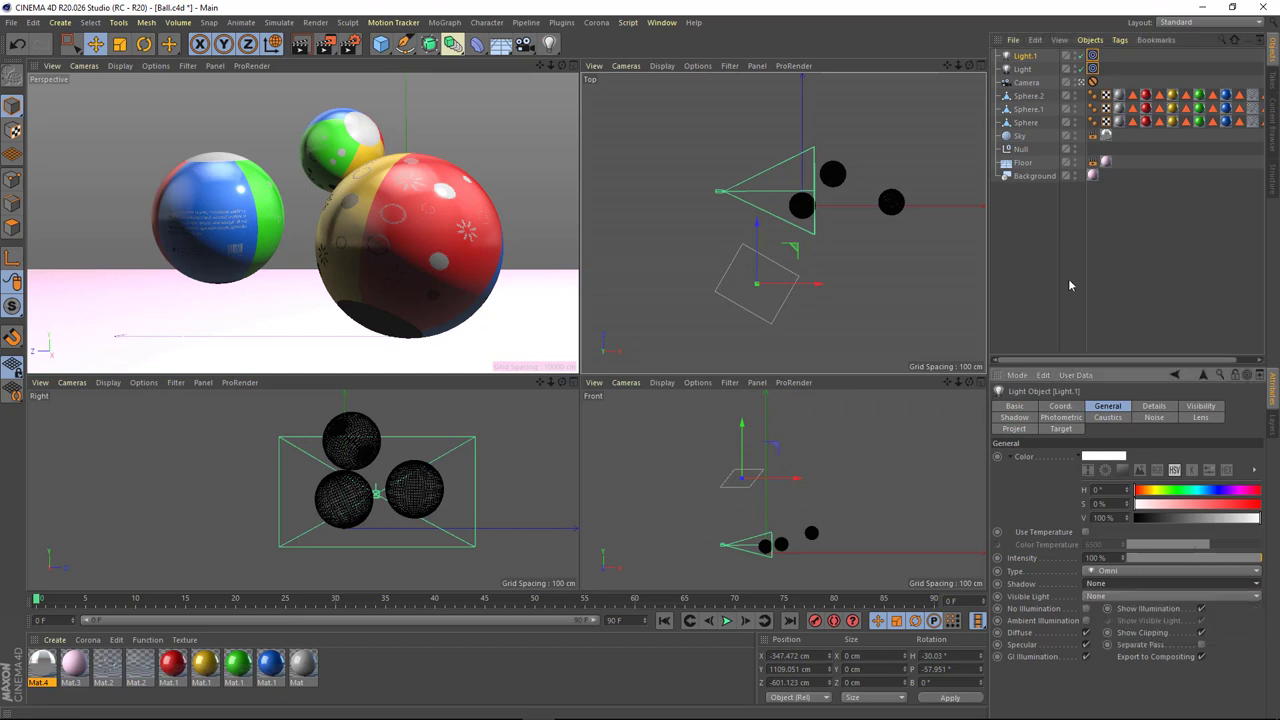
pyautogui.click(1027, 69)
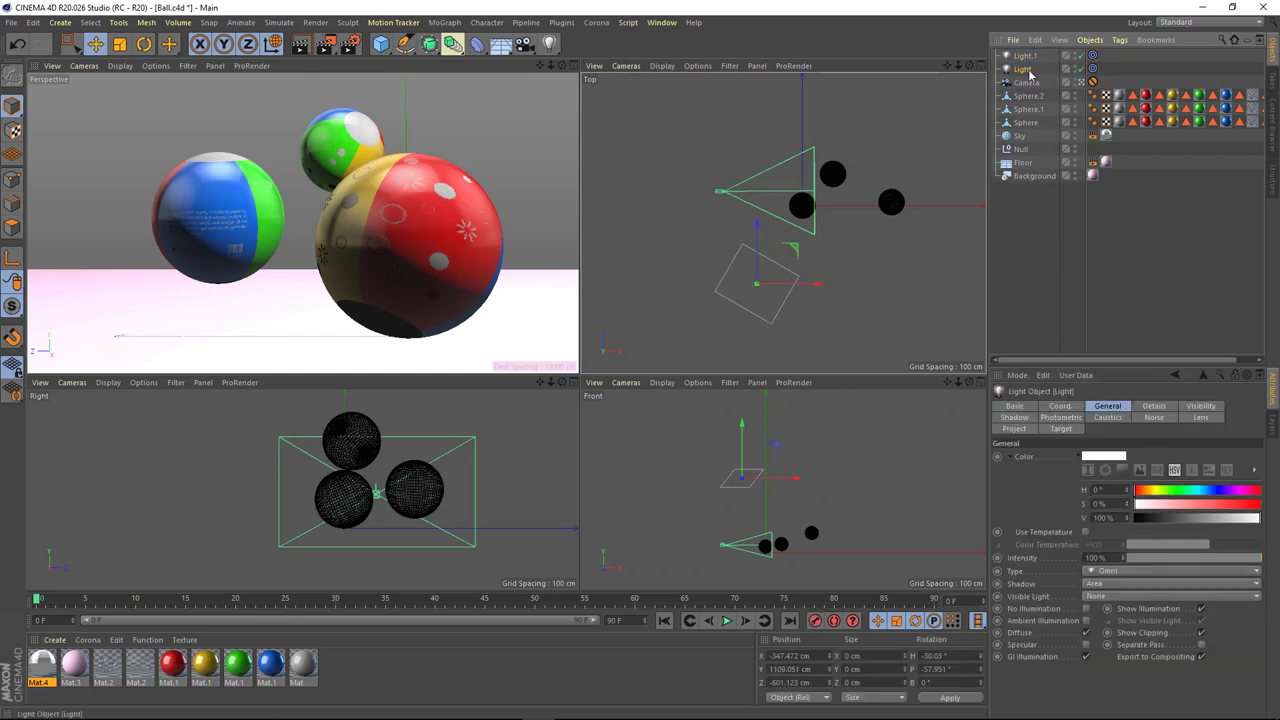
pyautogui.moveTo(787, 257); pyautogui.dragTo(746, 97)
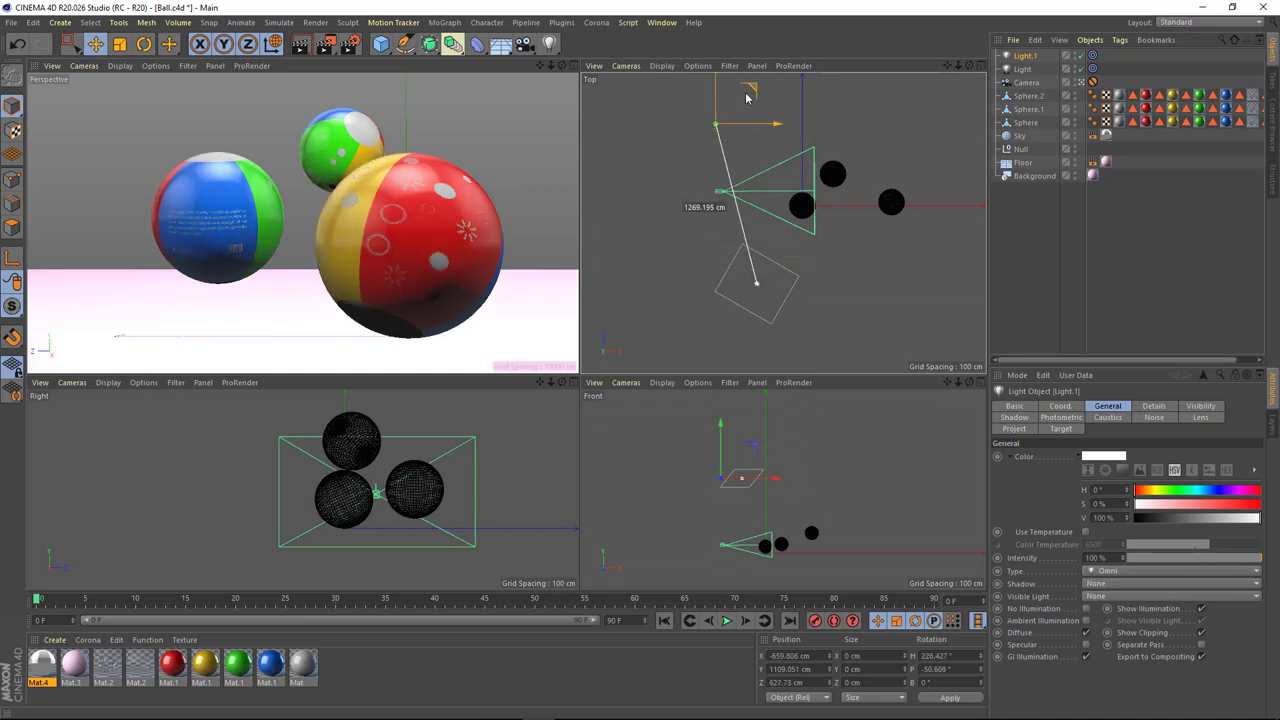
pyautogui.scroll(-2, 753, 108)
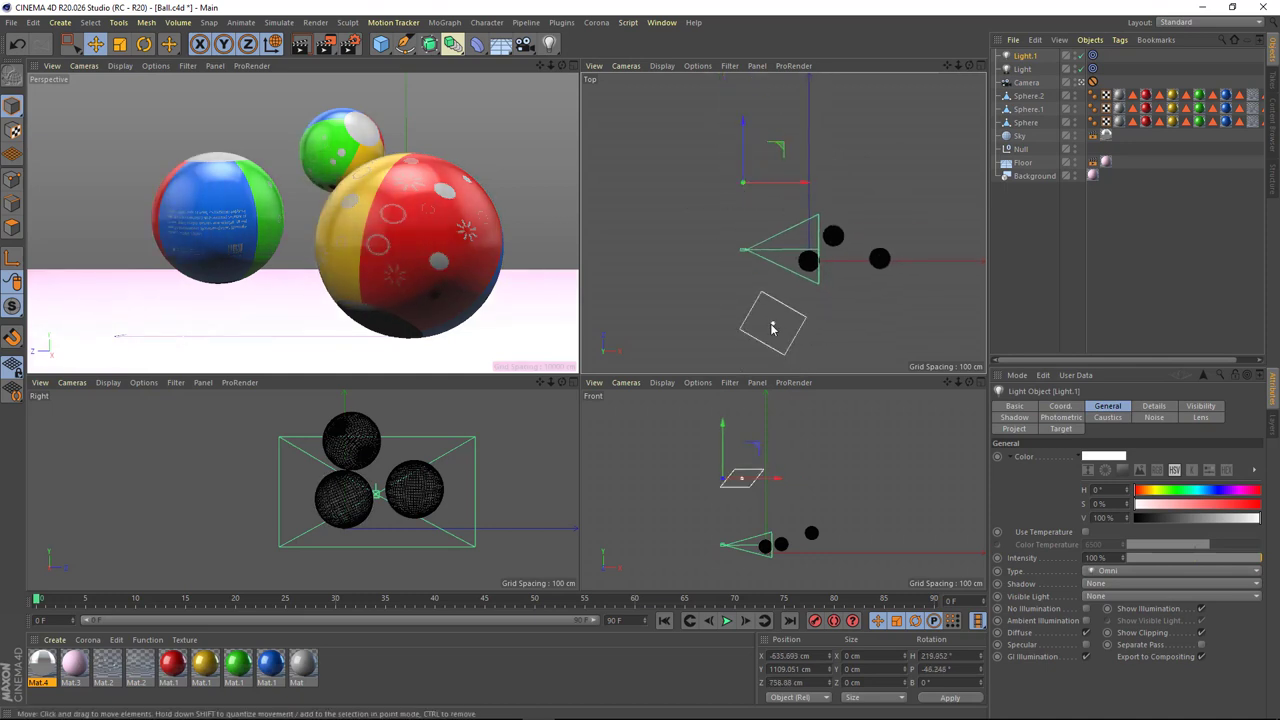
# Raise the original light slightly and lower Light.1 to about 428 cm, shifting it sideways.
pyautogui.click(741, 477)
pyautogui.moveTo(741, 432); pyautogui.dragTo(737, 425)
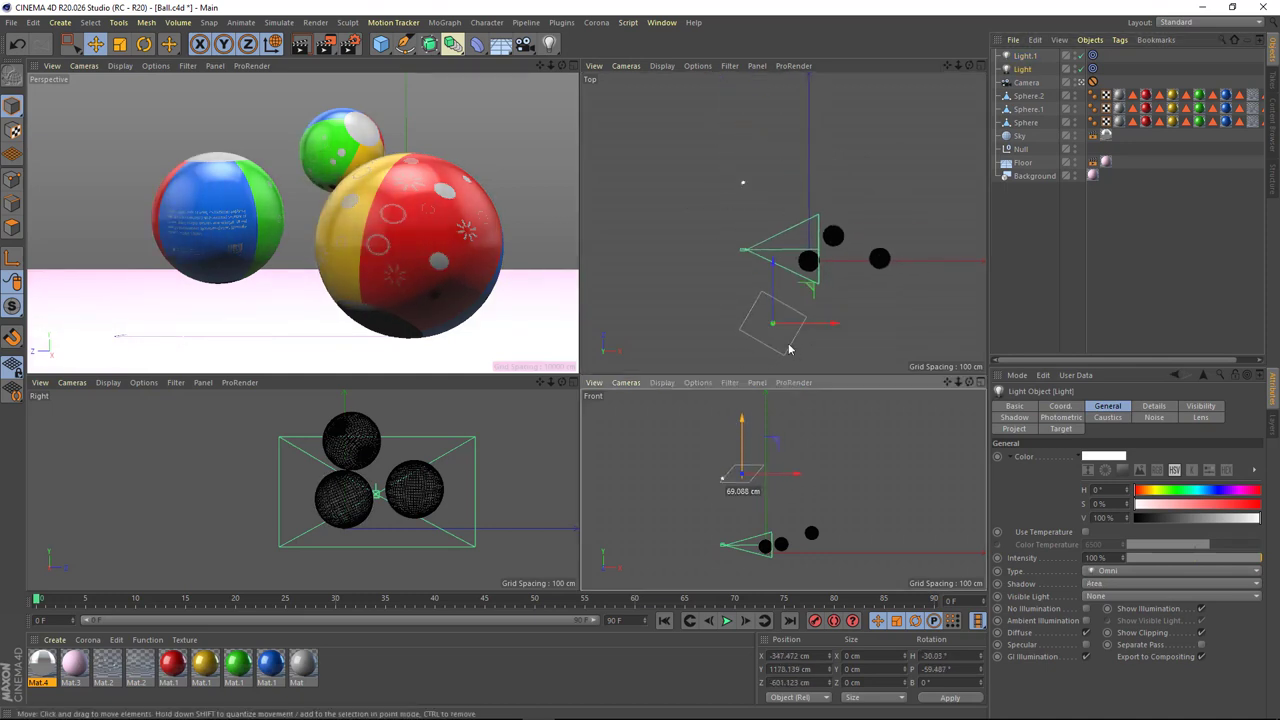
pyautogui.click(742, 182)
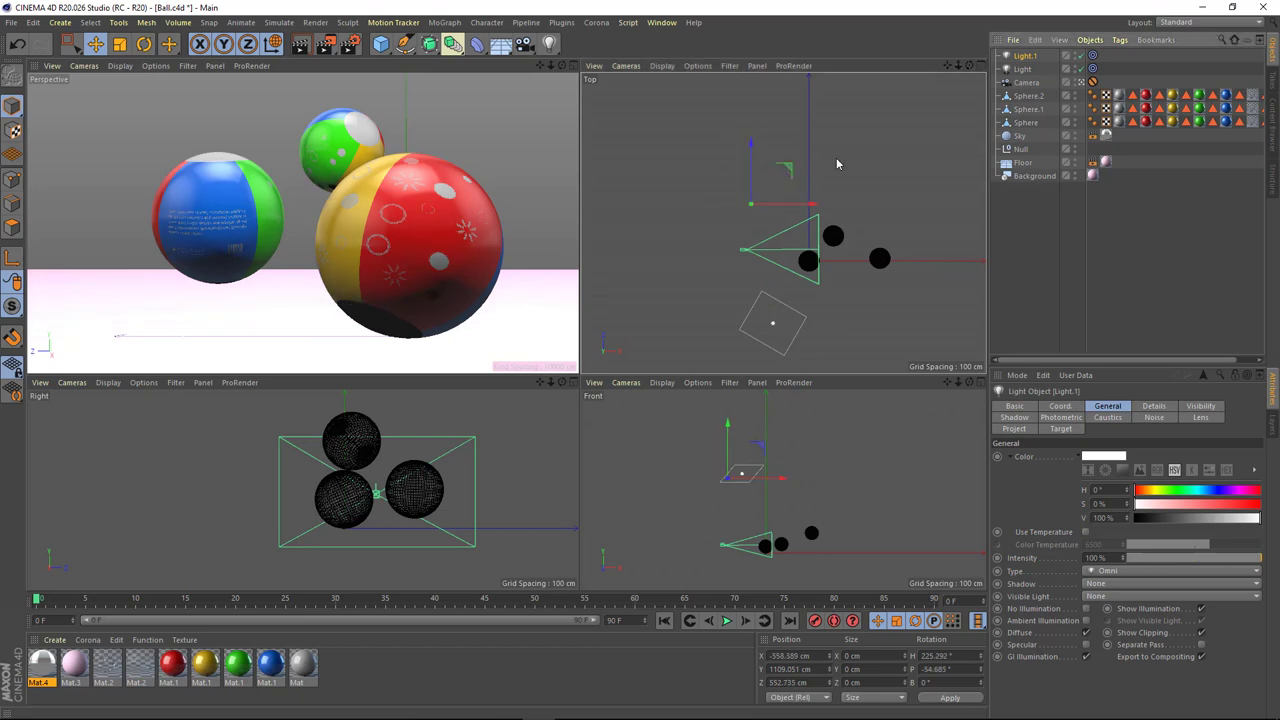
pyautogui.moveTo(728, 425); pyautogui.dragTo(729, 477)
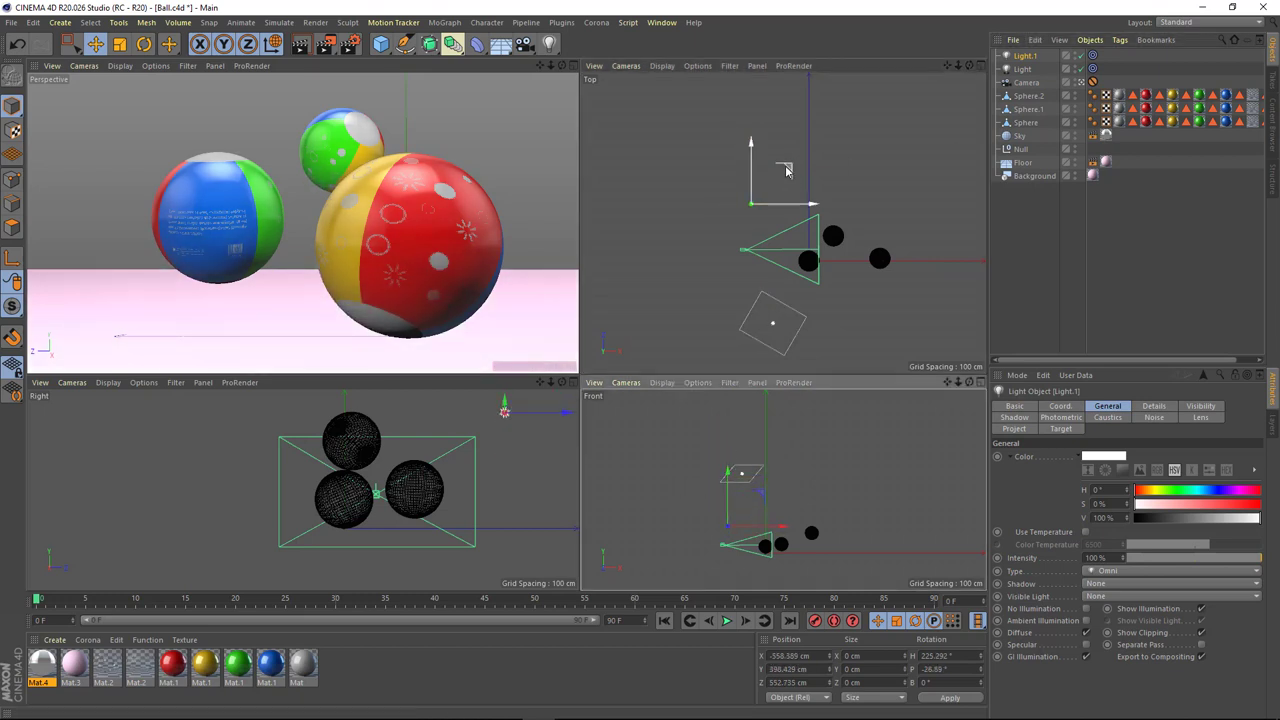
pyautogui.moveTo(786, 170)
pyautogui.mouseDown()
pyautogui.moveTo(803, 168)
pyautogui.moveTo(863, 276)
pyautogui.mouseUp()
# Create a third light, Light.2, and place it to the right of the balls.
pyautogui.hotkey('ctrl', 'c')
pyautogui.hotkey('ctrl', 'v')
pyautogui.keyDown('alt'); pyautogui.moveTo(863, 276); pyautogui.dragTo(793, 232, button='middle'); pyautogui.keyUp('alt')
pyautogui.scroll(-2, 793, 232)
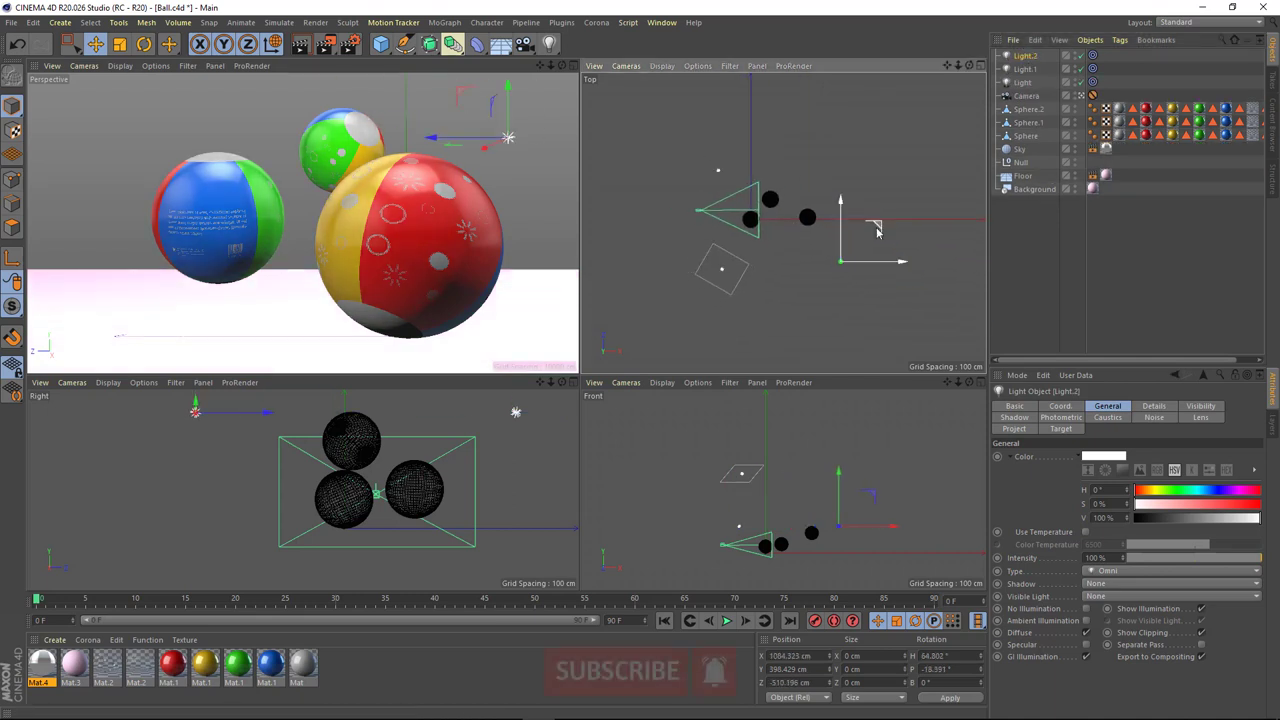
pyautogui.moveTo(840, 243); pyautogui.dragTo(839, 266)
pyautogui.moveTo(838, 470); pyautogui.dragTo(837, 460)
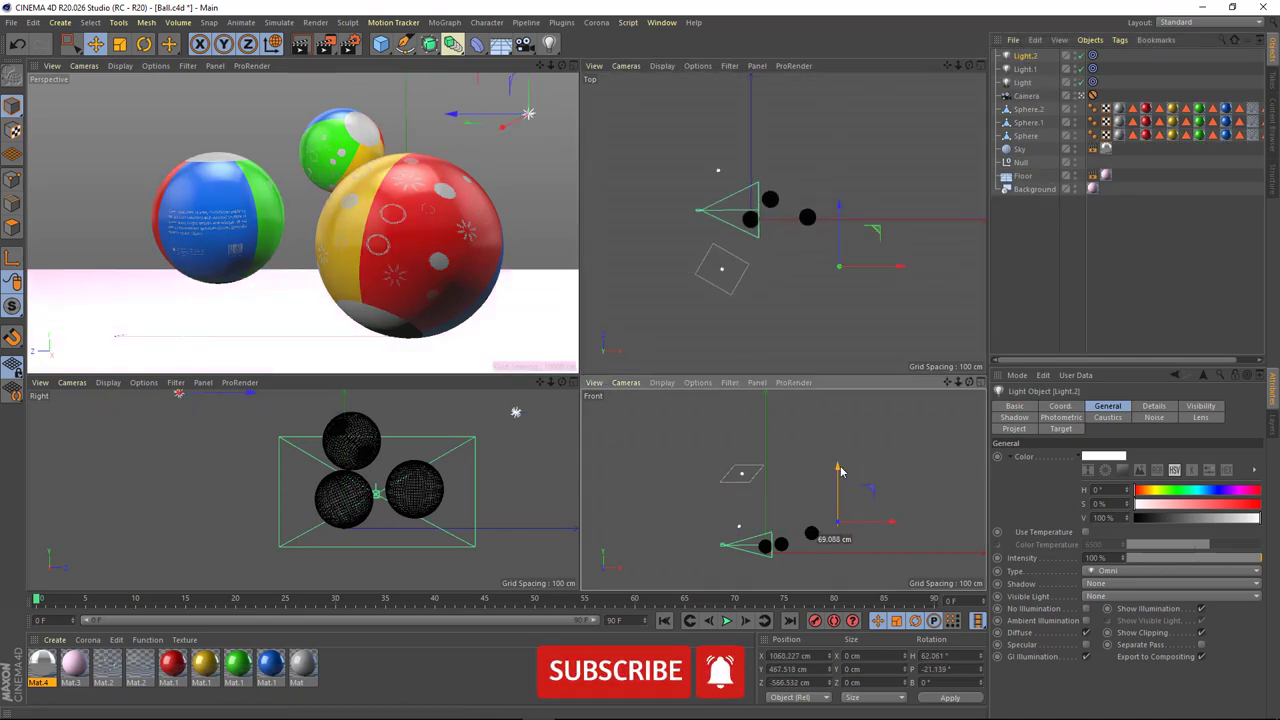
pyautogui.scroll(3, 792, 553)
# Nudge Light.1 in Top view and maximize the perspective view.
pyautogui.click(1024, 69)
pyautogui.moveTo(749, 138); pyautogui.dragTo(745, 116)
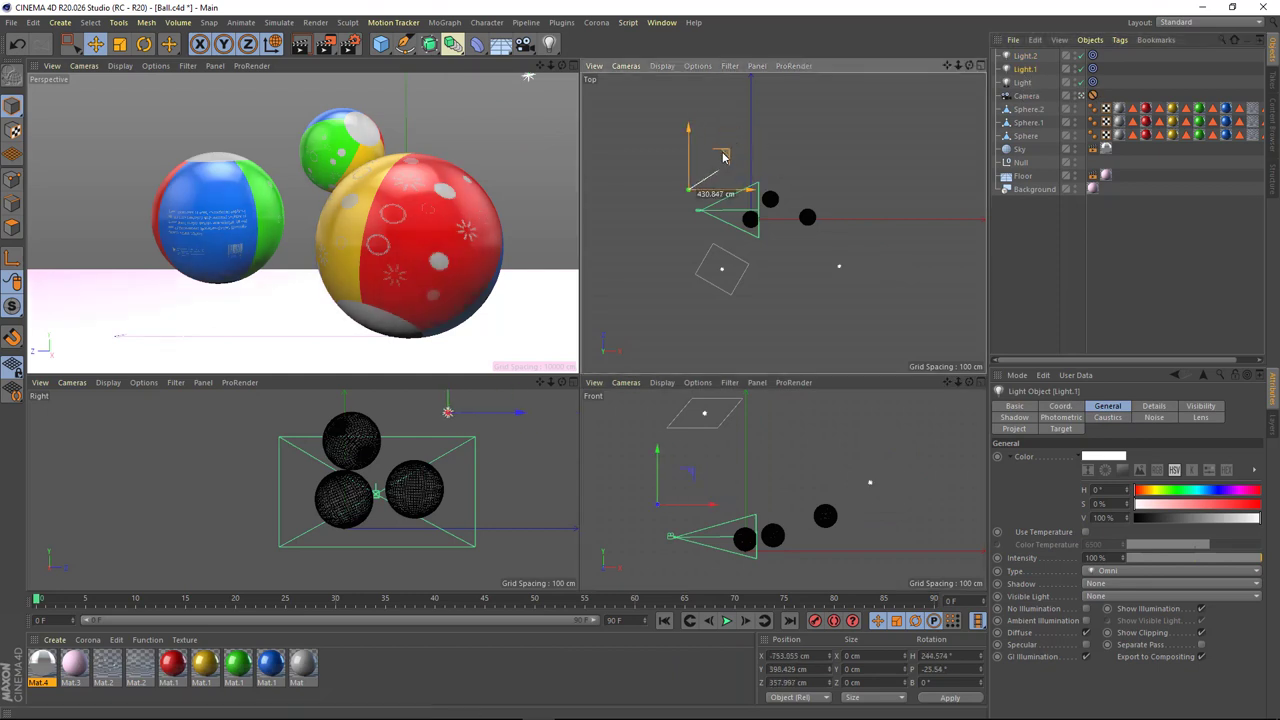
pyautogui.click(815, 181)
pyautogui.middleClick(409, 229)
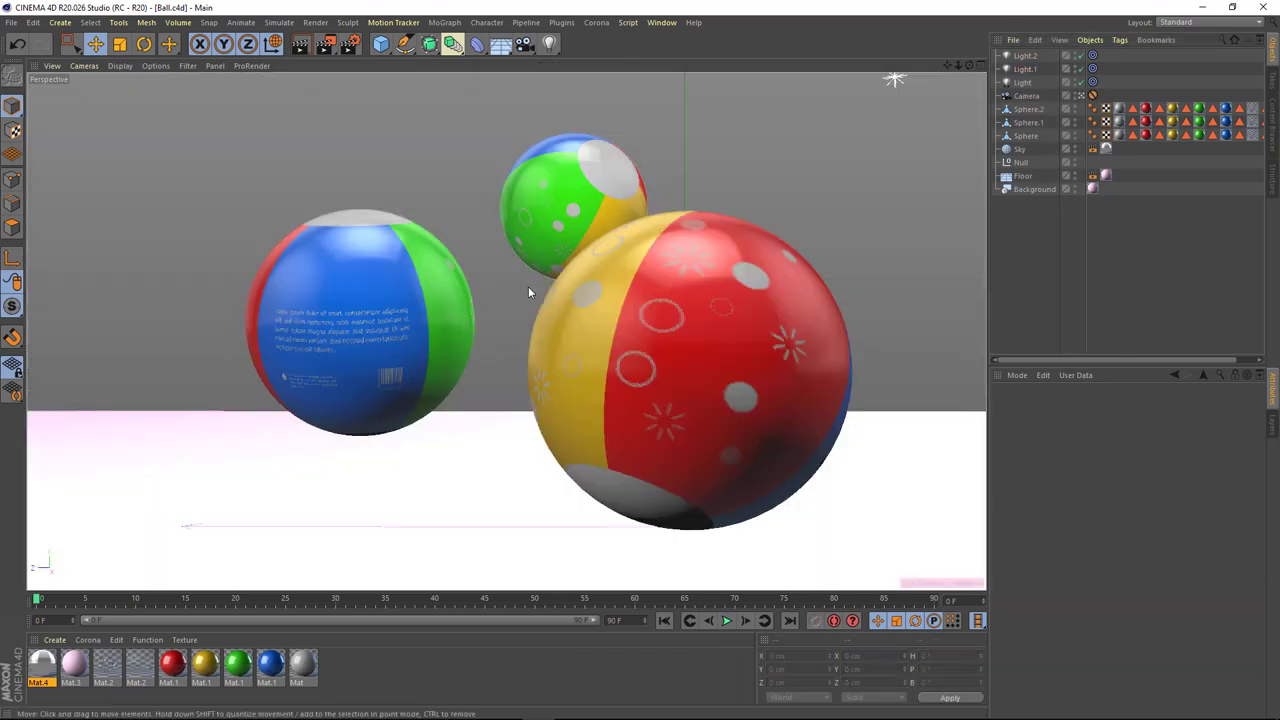
# Add Global Illumination and Ambient Occlusion effects in the render settings.
pyautogui.click(349, 43)
pyautogui.click(440, 300)
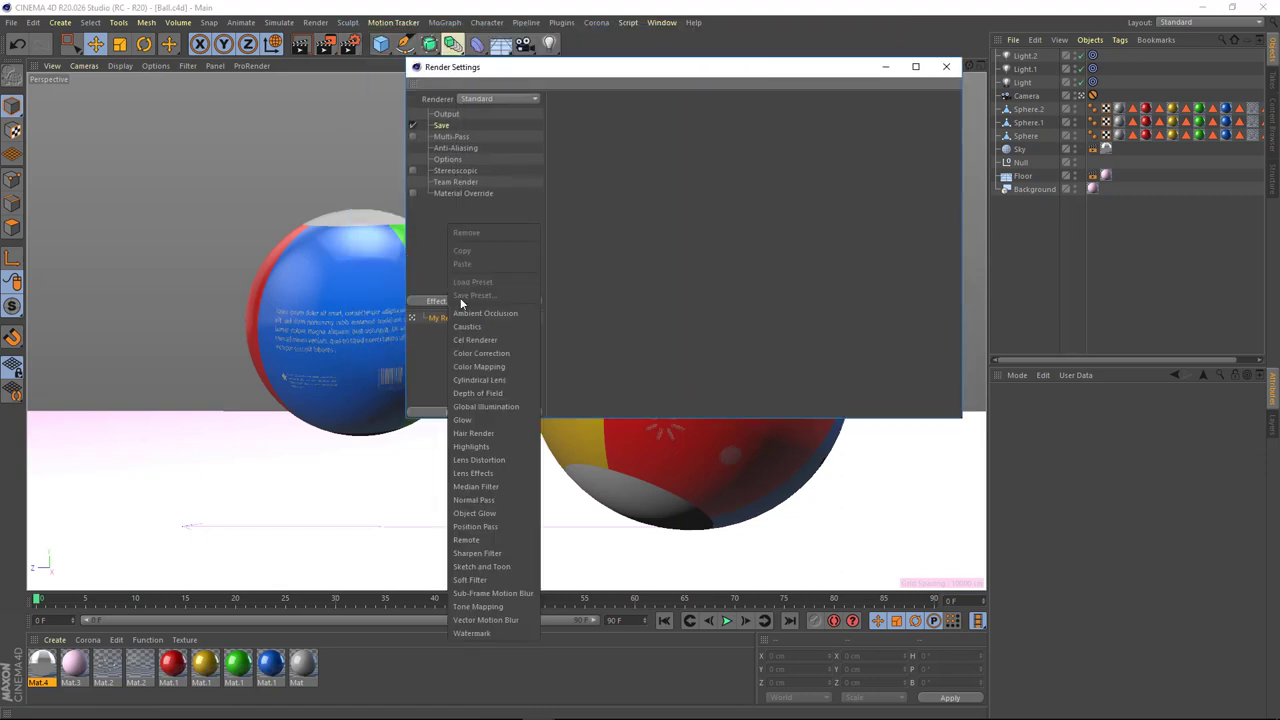
pyautogui.click(470, 391)
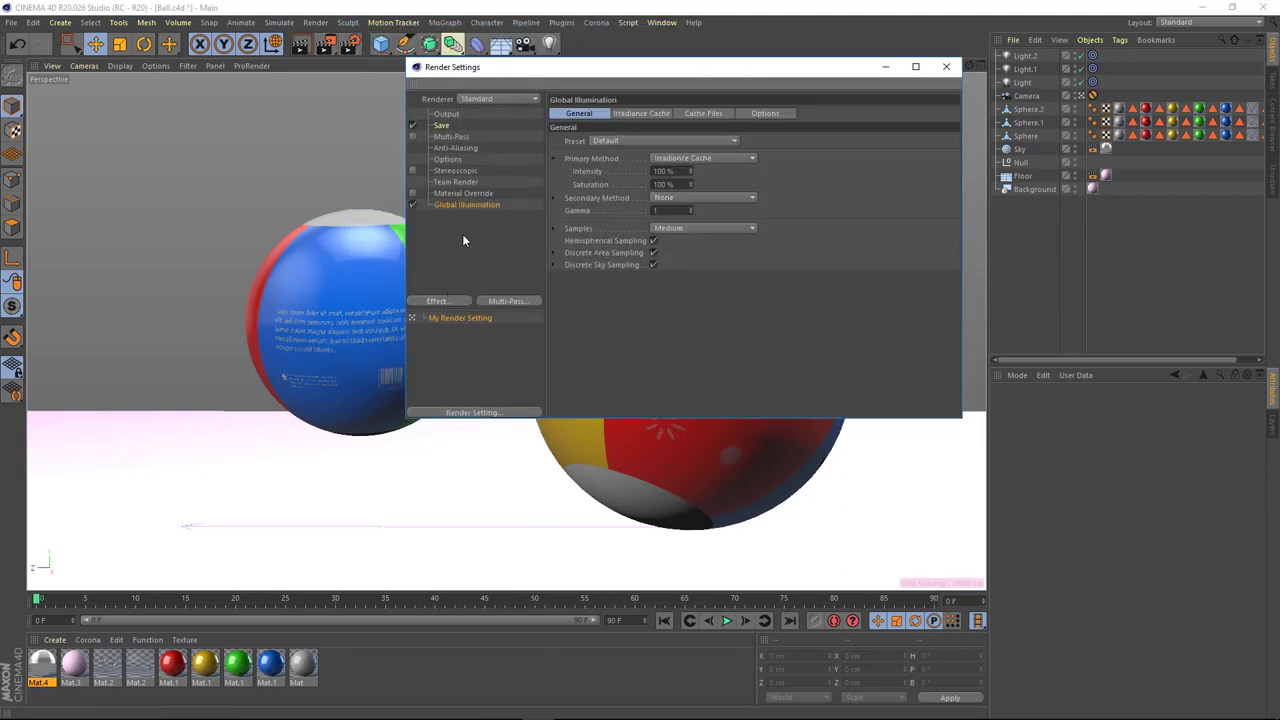
pyautogui.click(463, 236)
pyautogui.click(440, 300)
pyautogui.click(490, 321)
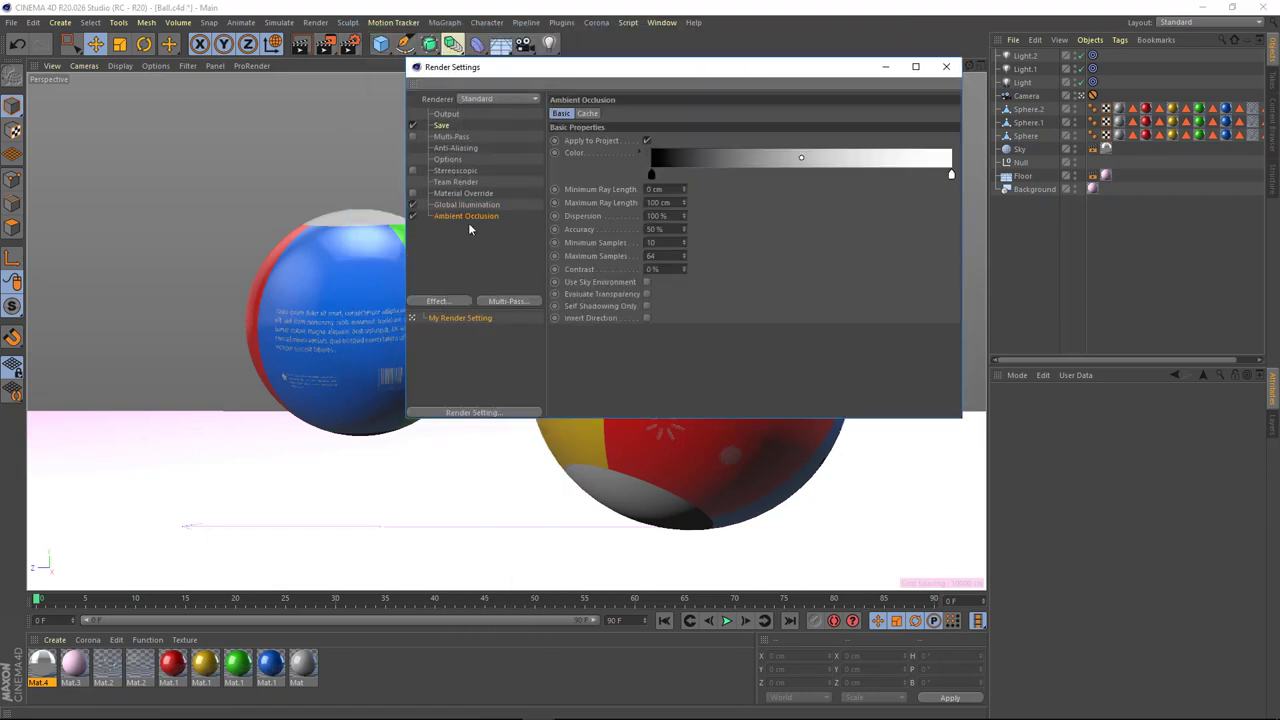
# Set the ambient occlusion gradient's dark knot to grey and render a 640×360 preview.
pyautogui.doubleClick(652, 176)
pyautogui.click(628, 235)
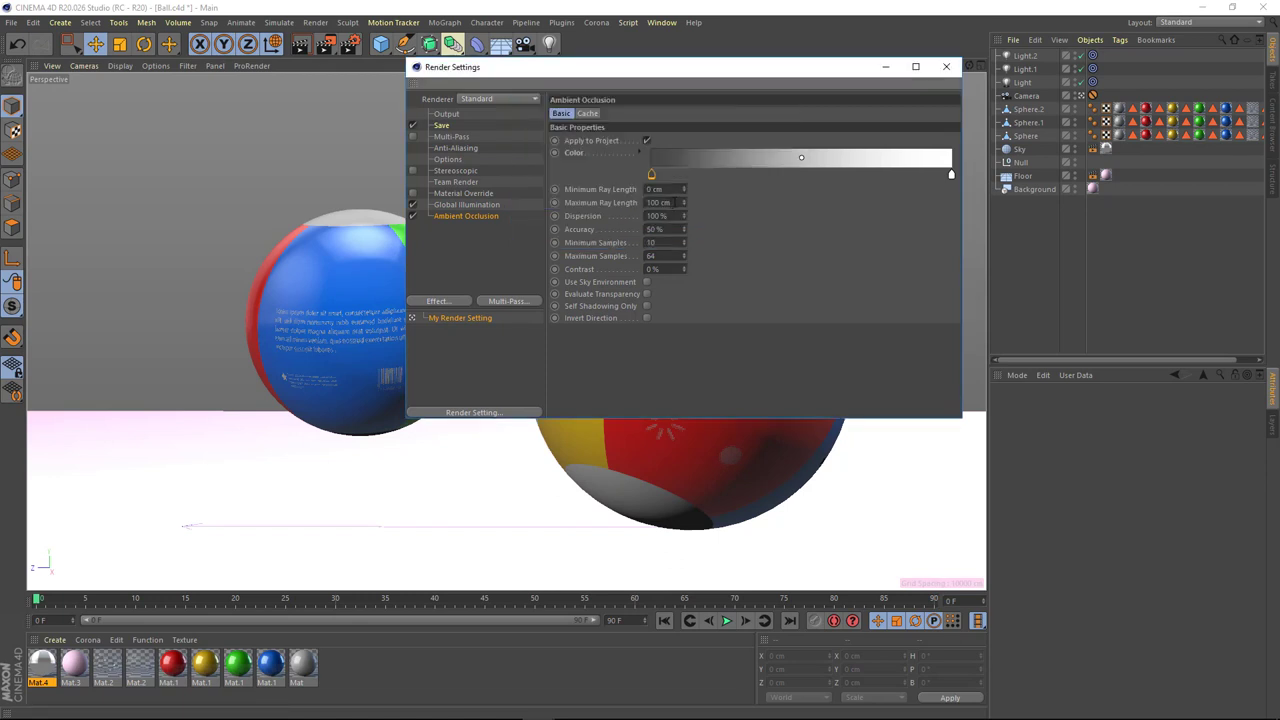
pyautogui.click(491, 259)
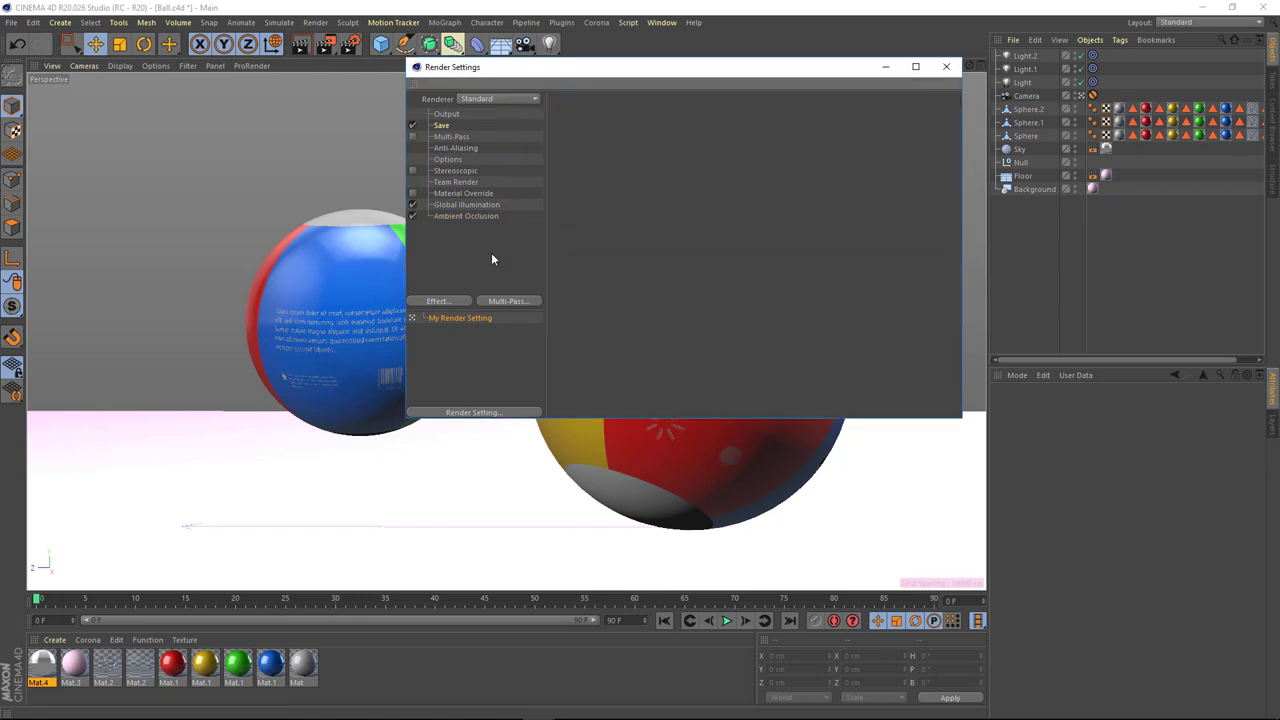
pyautogui.click(946, 67)
pyautogui.click(324, 44)
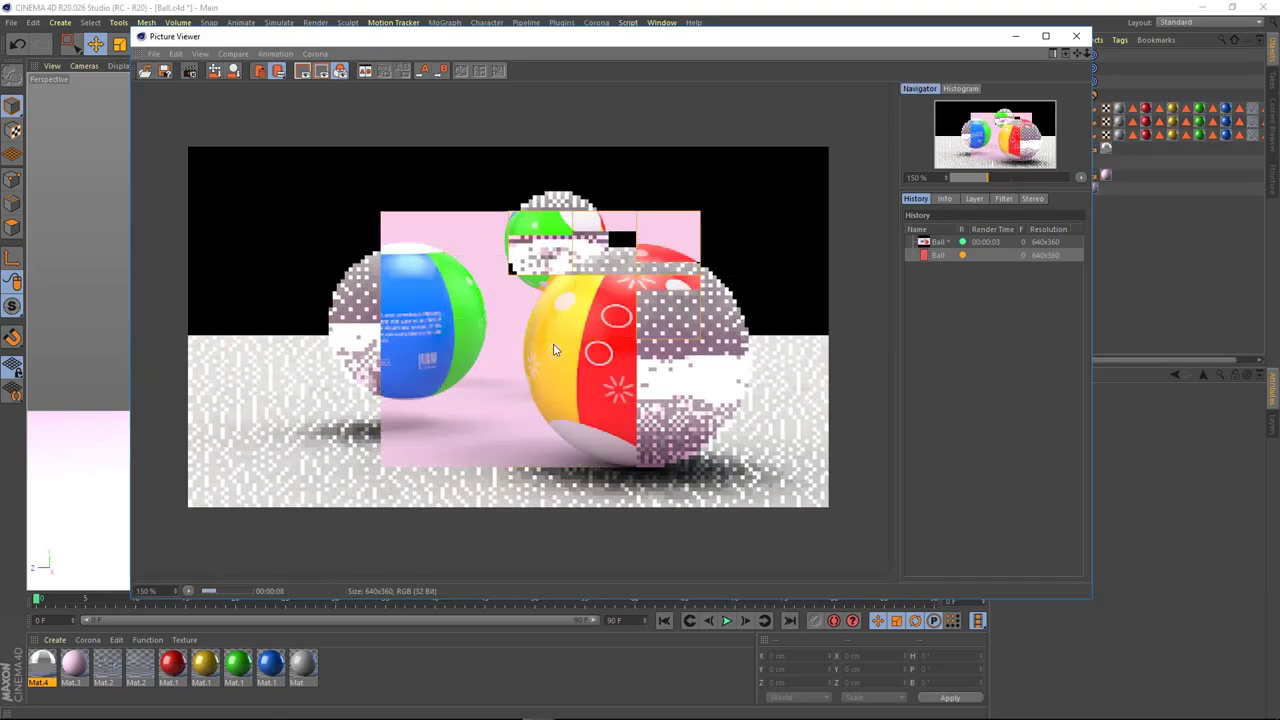
pyautogui.scroll(1, 553, 349)
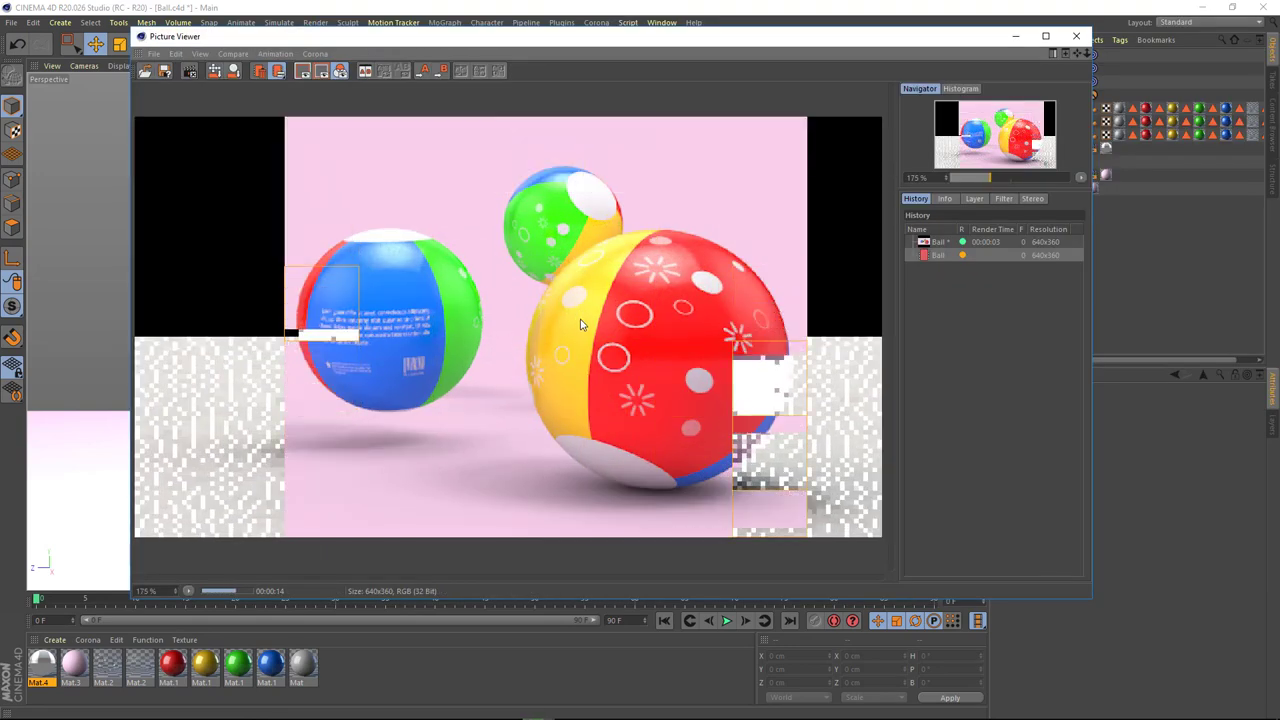
pyautogui.scroll(-1, 510, 281)
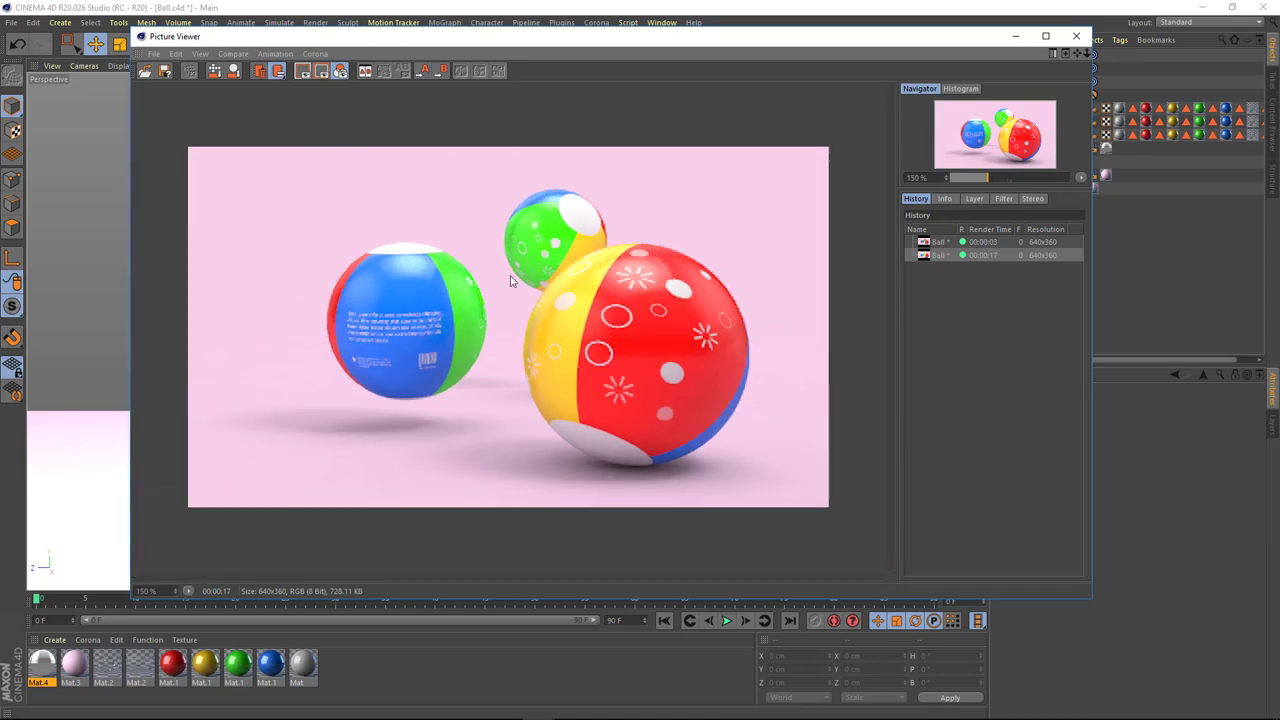
# Nudge the view so the front ball appears larger and render a new image.
pyautogui.click(1080, 38)
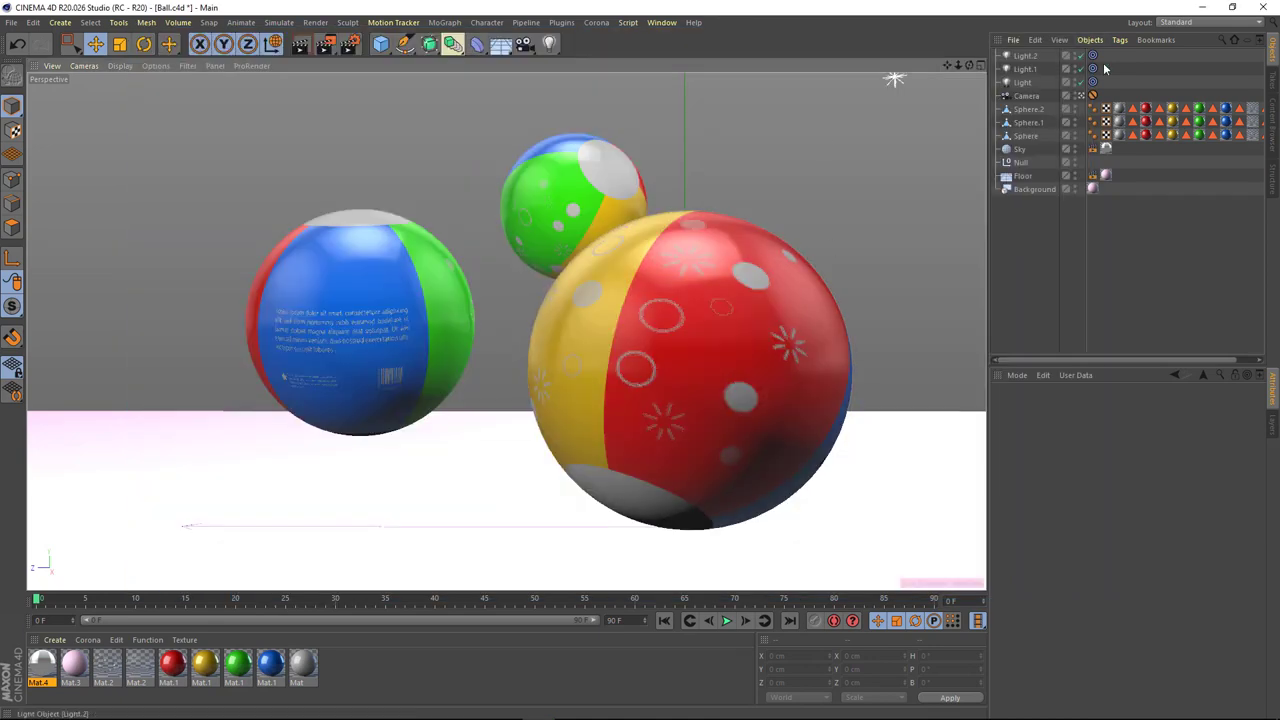
pyautogui.keyDown('alt'); pyautogui.moveTo(644, 356); pyautogui.dragTo(644, 350); pyautogui.keyUp('alt')
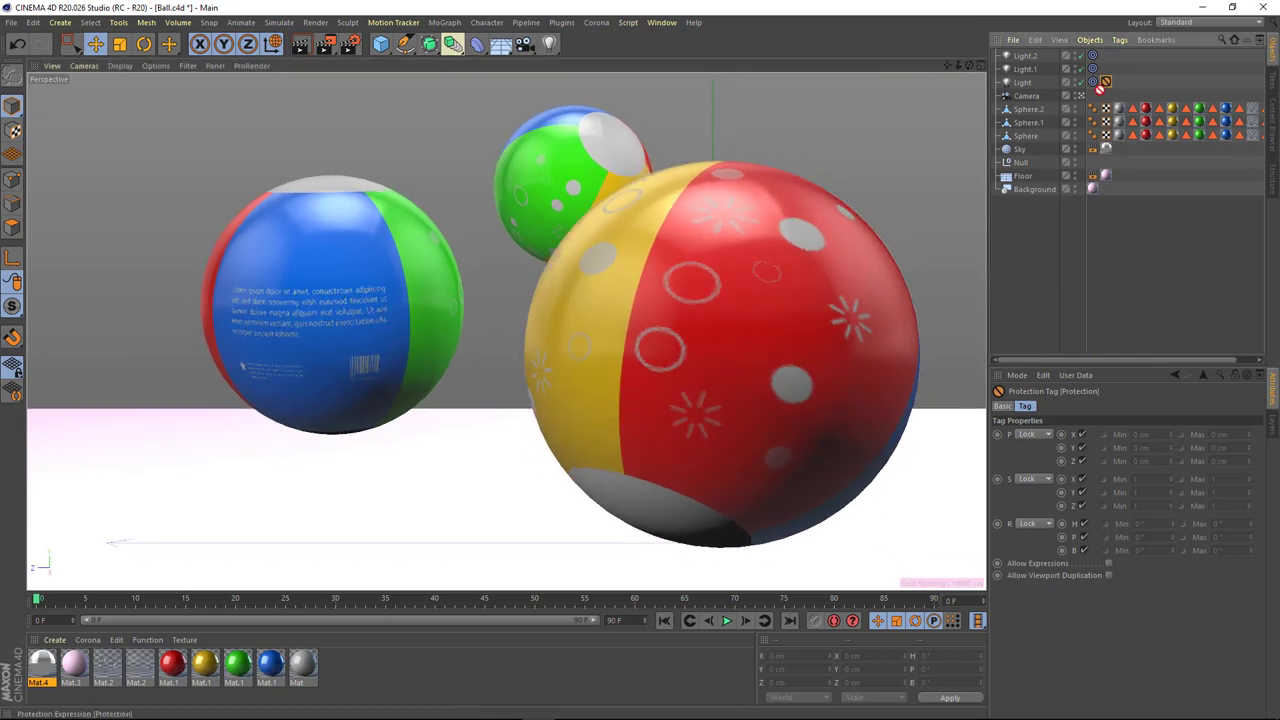
pyautogui.click(328, 44)
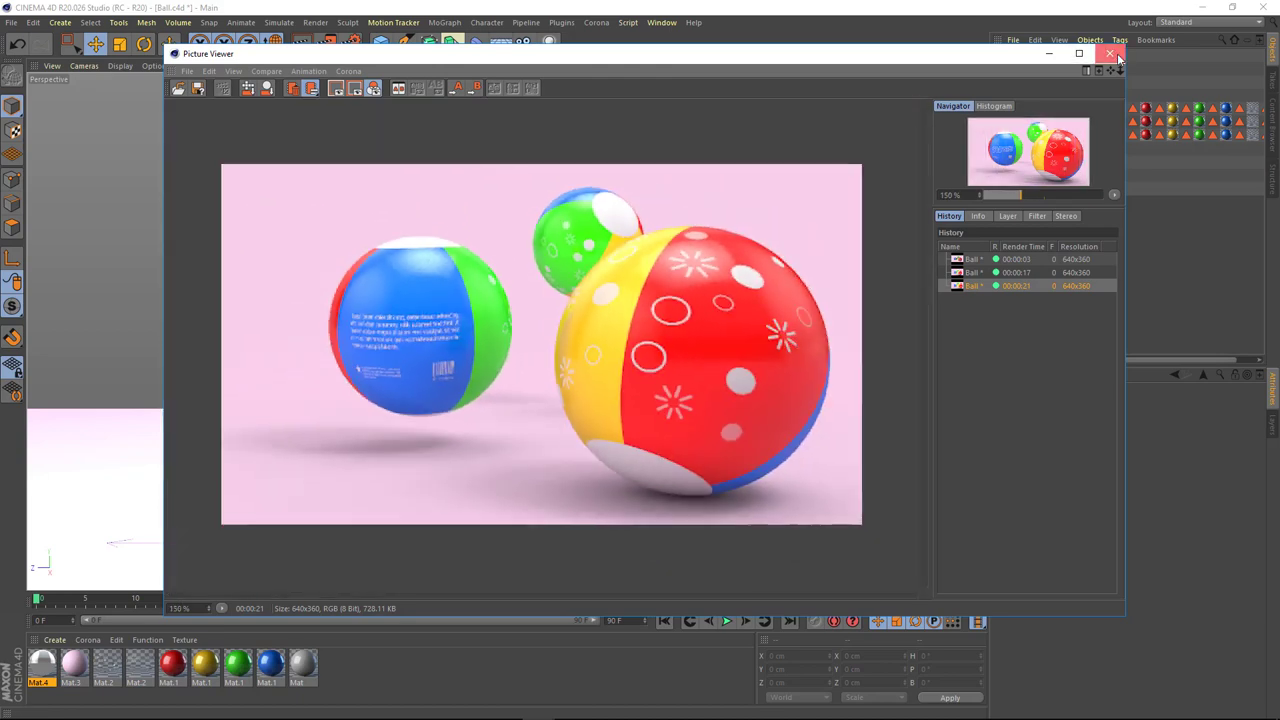
# Lower the grey Mat material's colour value from 65% to 60%, then switch to four views.
pyautogui.click(1109, 54)
pyautogui.doubleClick(303, 662)
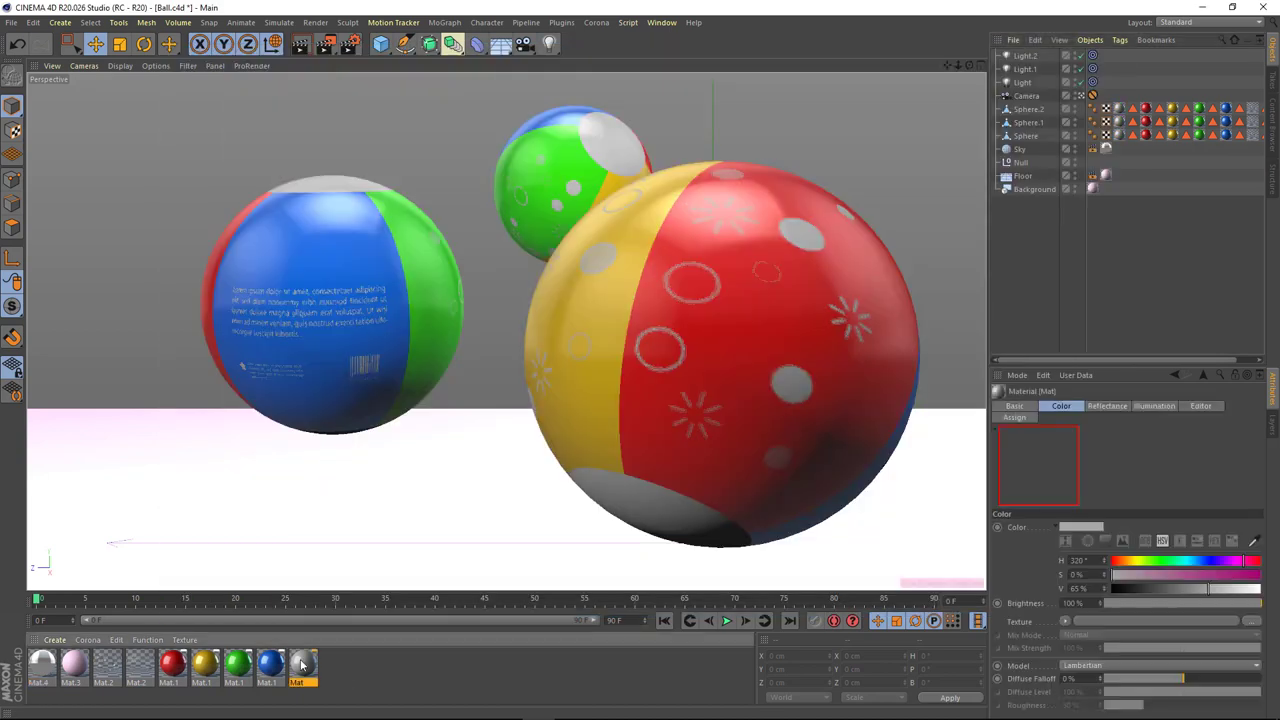
pyautogui.moveTo(403, 94)
pyautogui.mouseDown()
pyautogui.moveTo(957, 126)
pyautogui.moveTo(970, 163)
pyautogui.mouseUp()
pyautogui.click(778, 258)
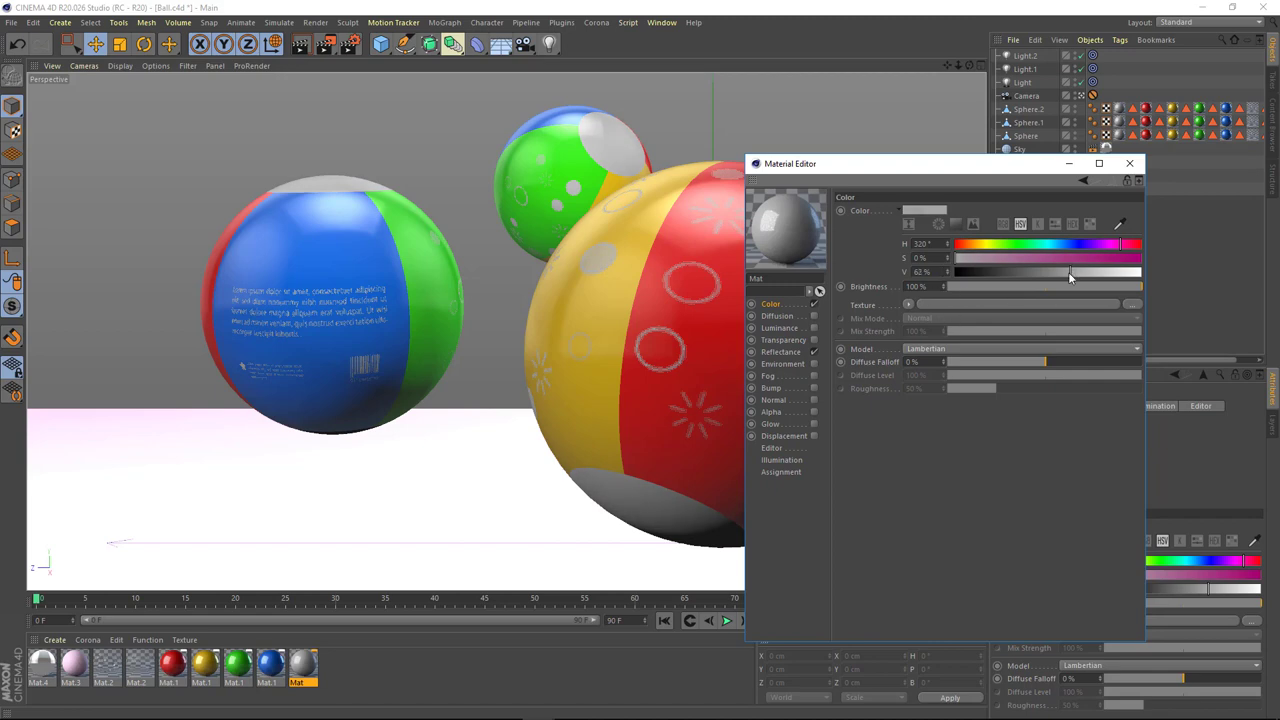
pyautogui.moveTo(1069, 277); pyautogui.dragTo(1064, 275)
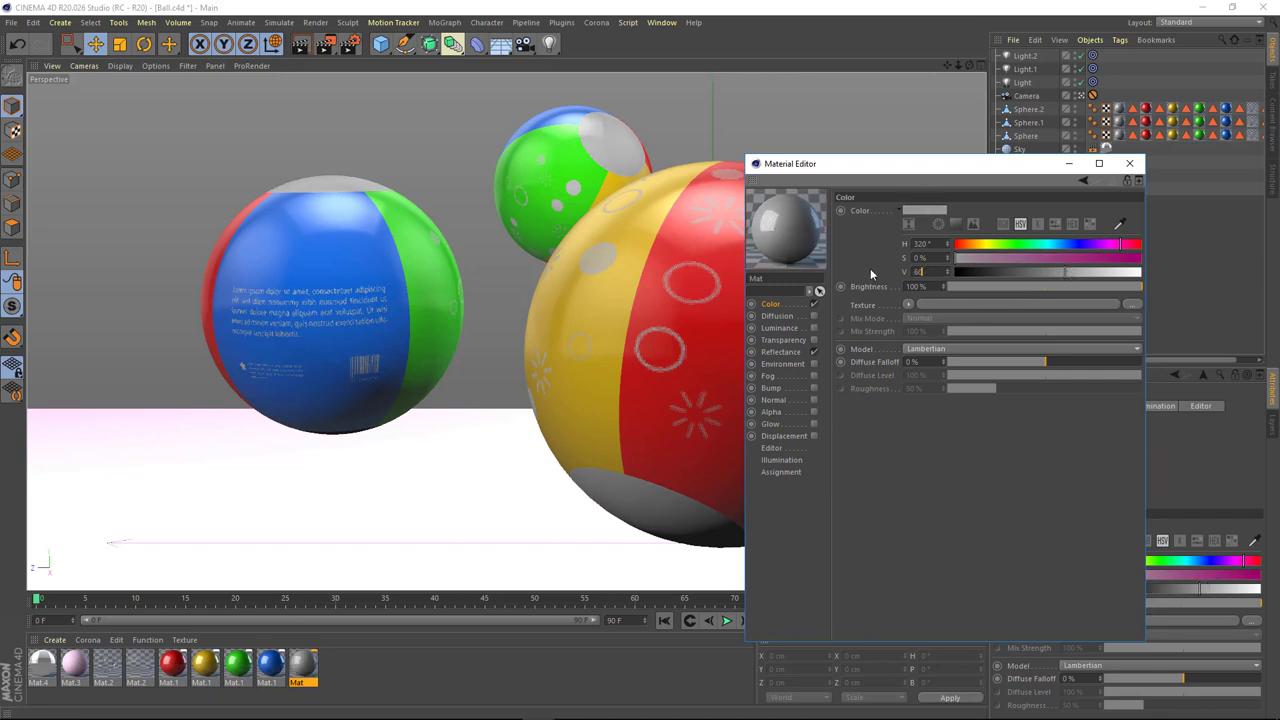
pyautogui.click(350, 44)
pyautogui.click(390, 322)
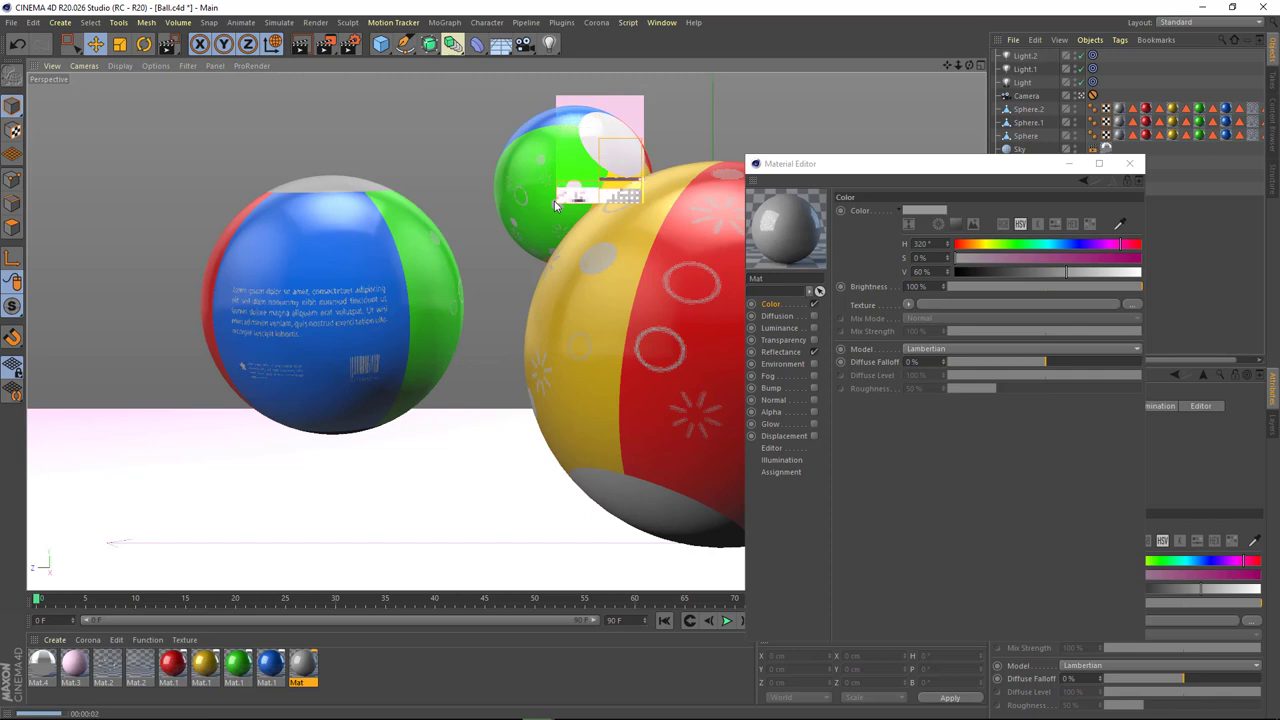
pyautogui.click(1130, 163)
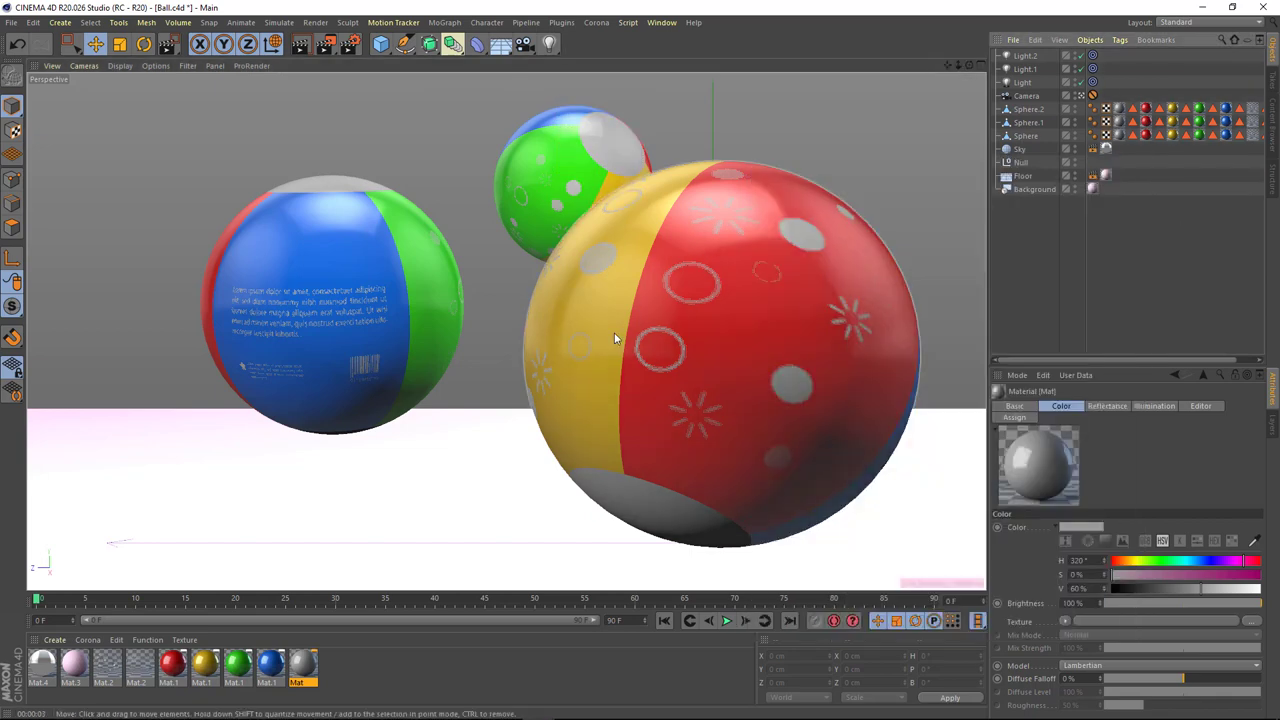
pyautogui.middleClick(612, 283)
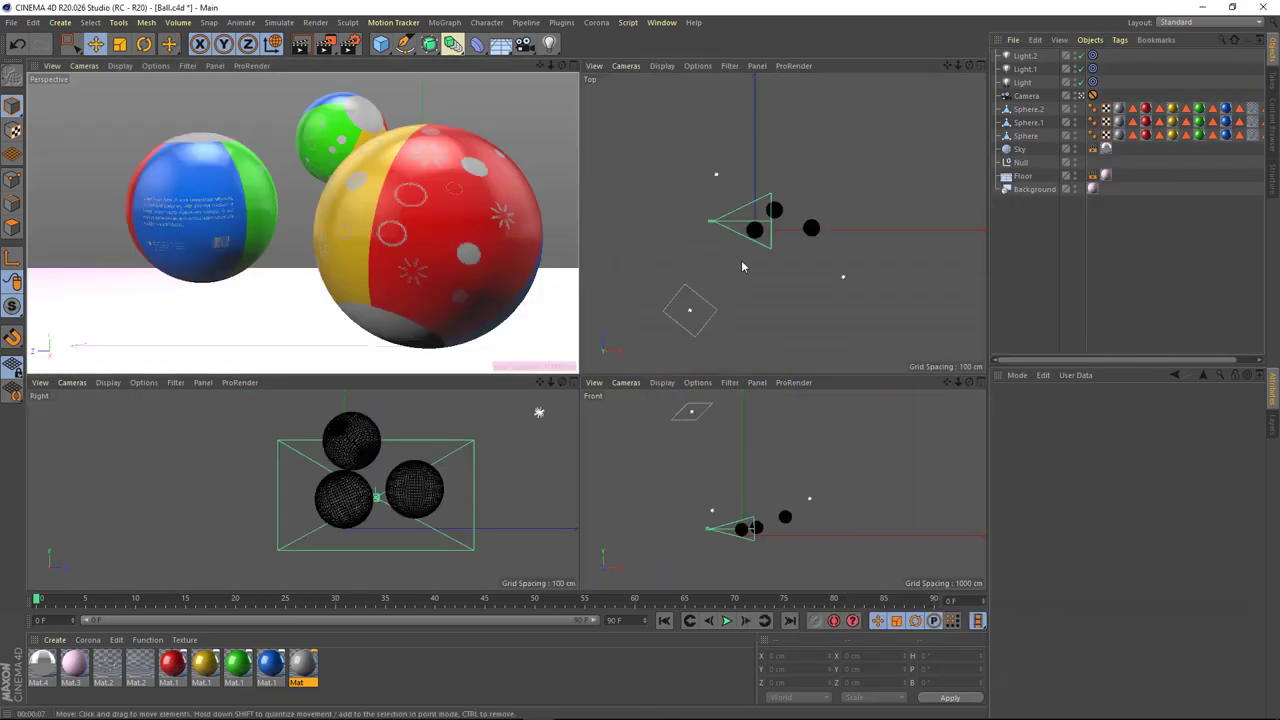
pyautogui.click(1024, 69)
# Set Light.2's intensity to 65% and render a preview.
pyautogui.click(1025, 57)
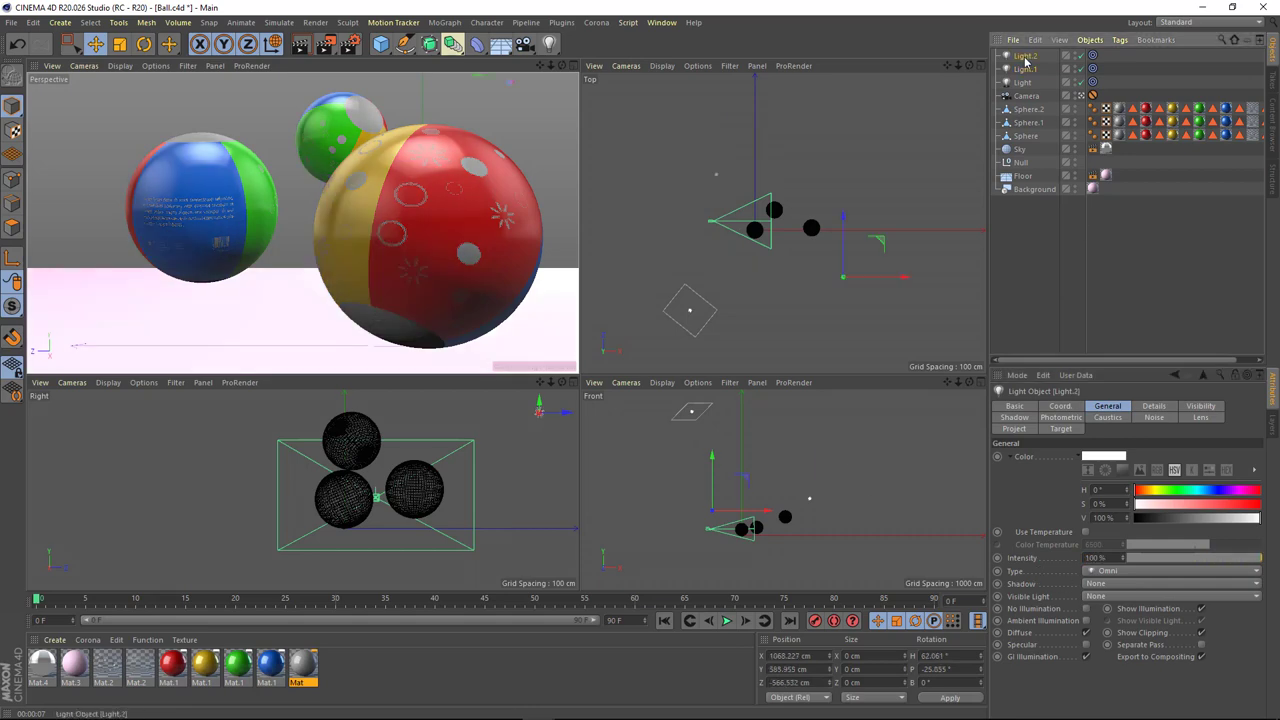
pyautogui.doubleClick(1097, 557)
pyautogui.write('65')
pyautogui.press('Return')
pyautogui.click(325, 43)
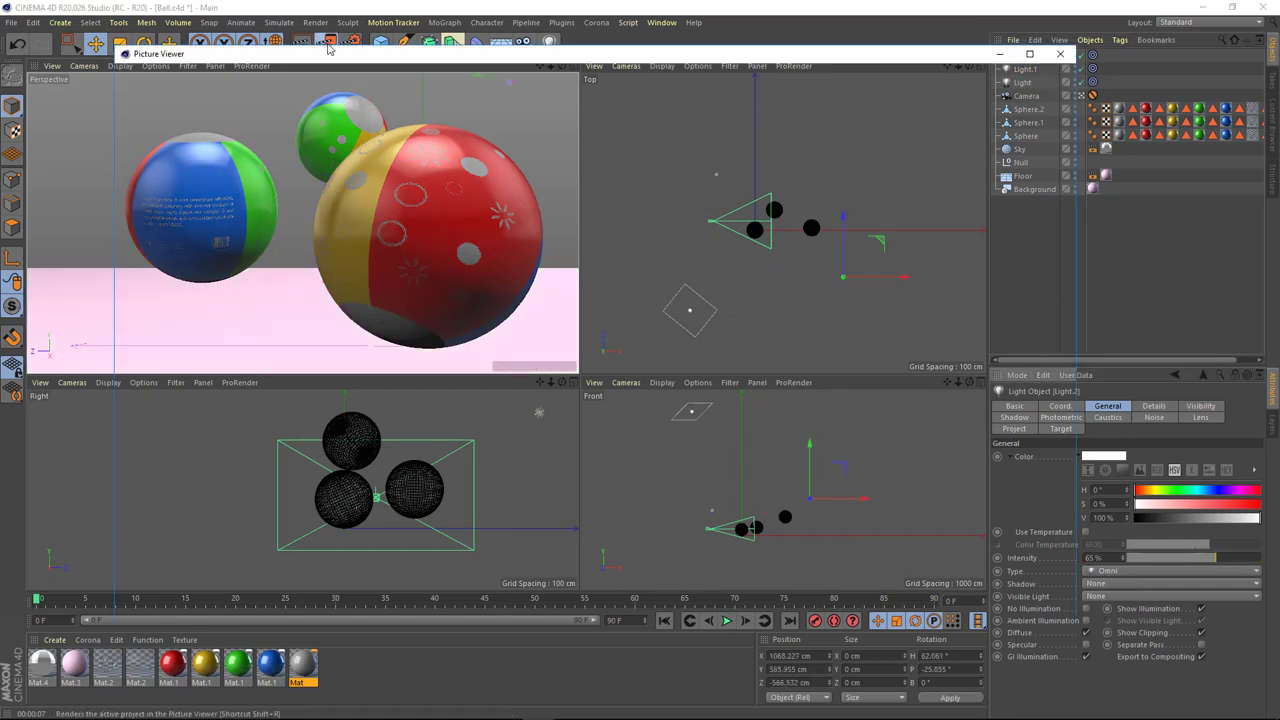
pyautogui.moveTo(533, 58); pyautogui.dragTo(529, 38)
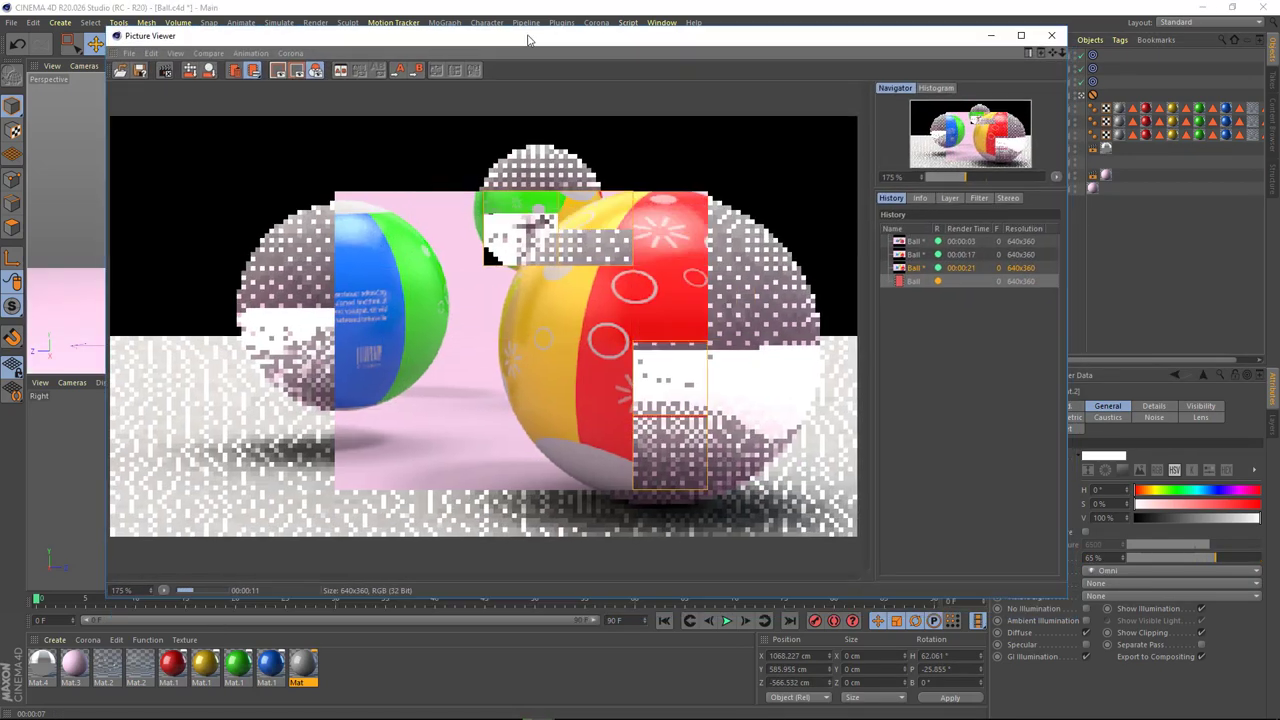
pyautogui.click(1052, 38)
# Raise the grey Mat material's colour value to 72% and render again.
pyautogui.click(303, 665)
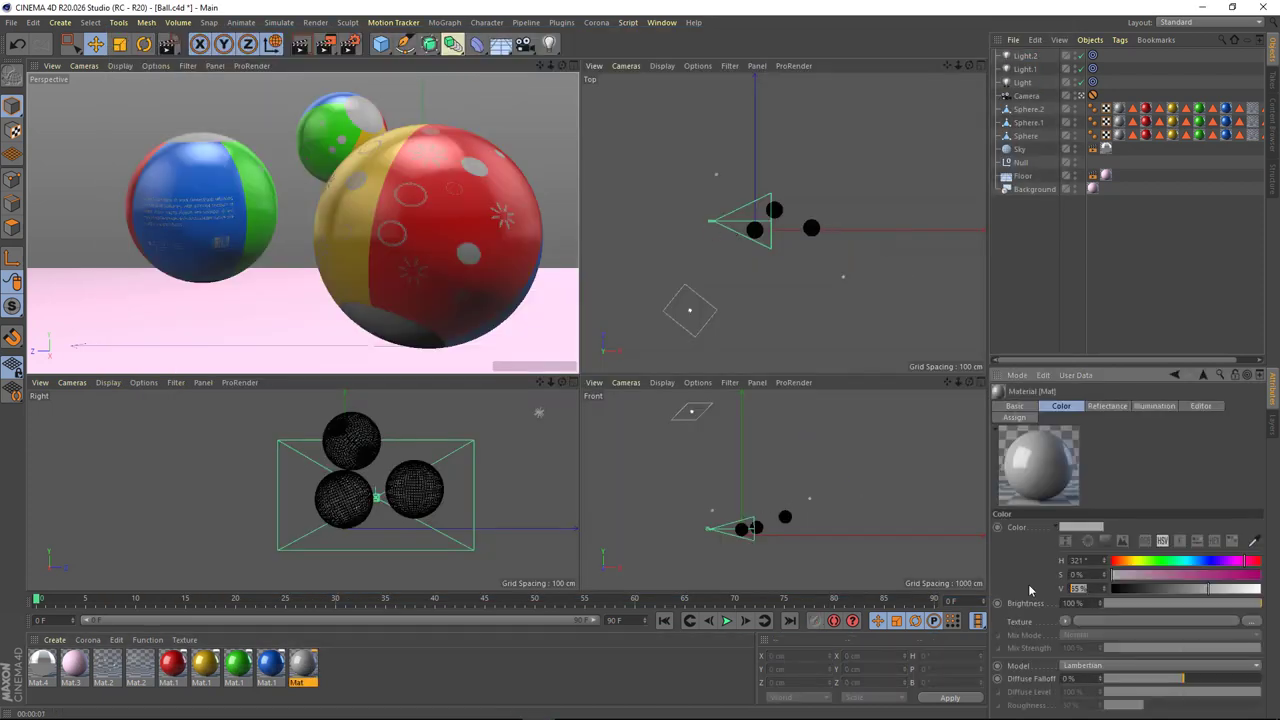
pyautogui.moveTo(1210, 588); pyautogui.dragTo(1218, 588)
pyautogui.middleClick(410, 254)
pyautogui.hotkey('shift', 'r')
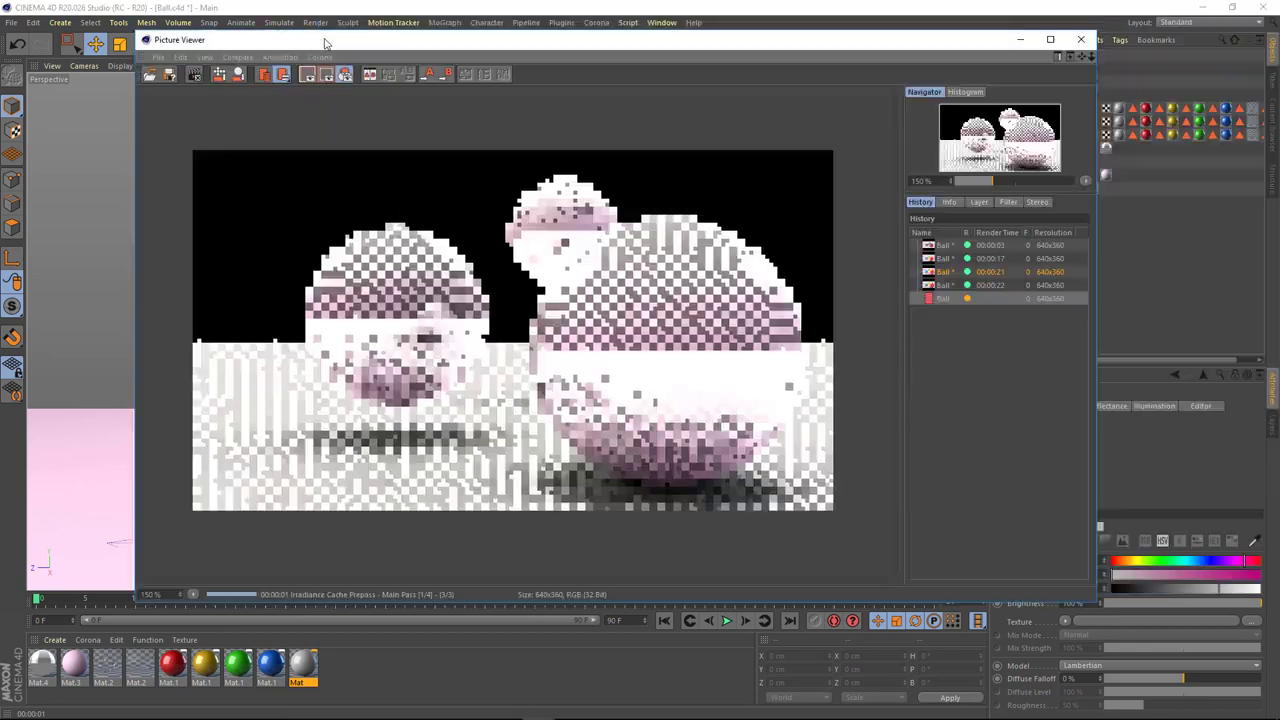
pyautogui.click(1081, 39)
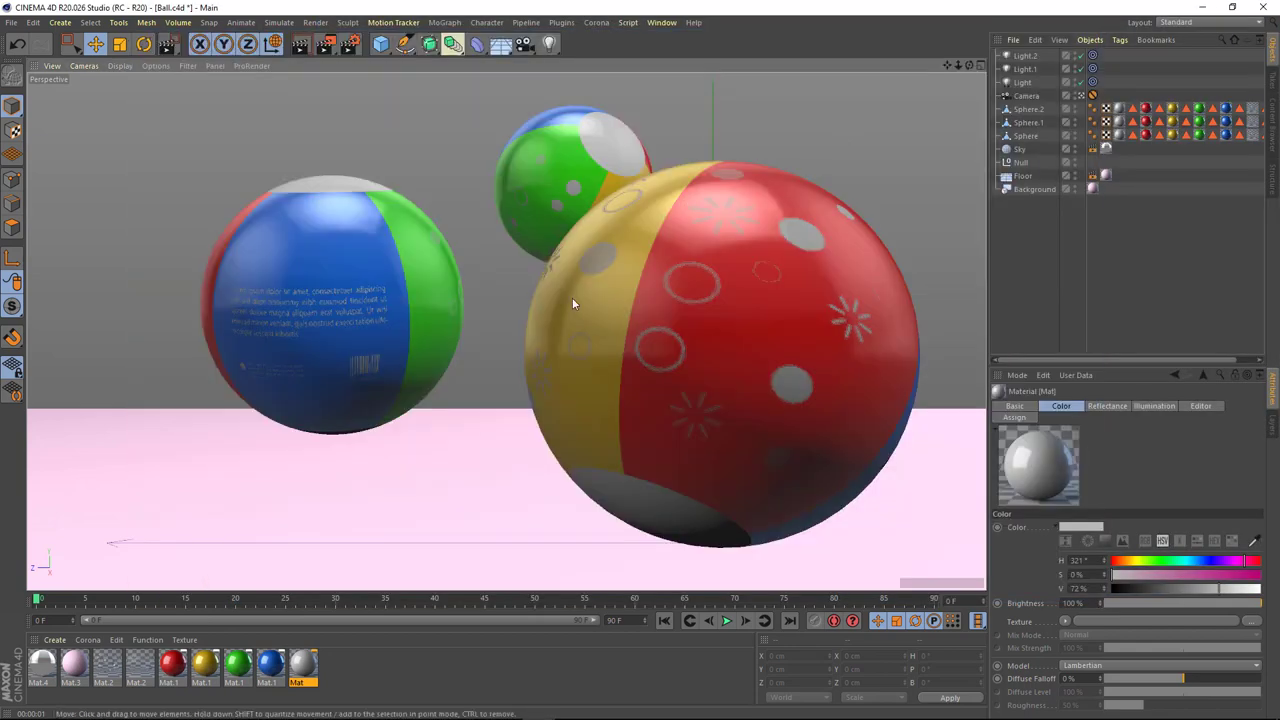
# Lower Mat.2's colour value to 80%, re-render, and start adding a compositing tag to Sphere.2.
pyautogui.doubleClick(107, 663)
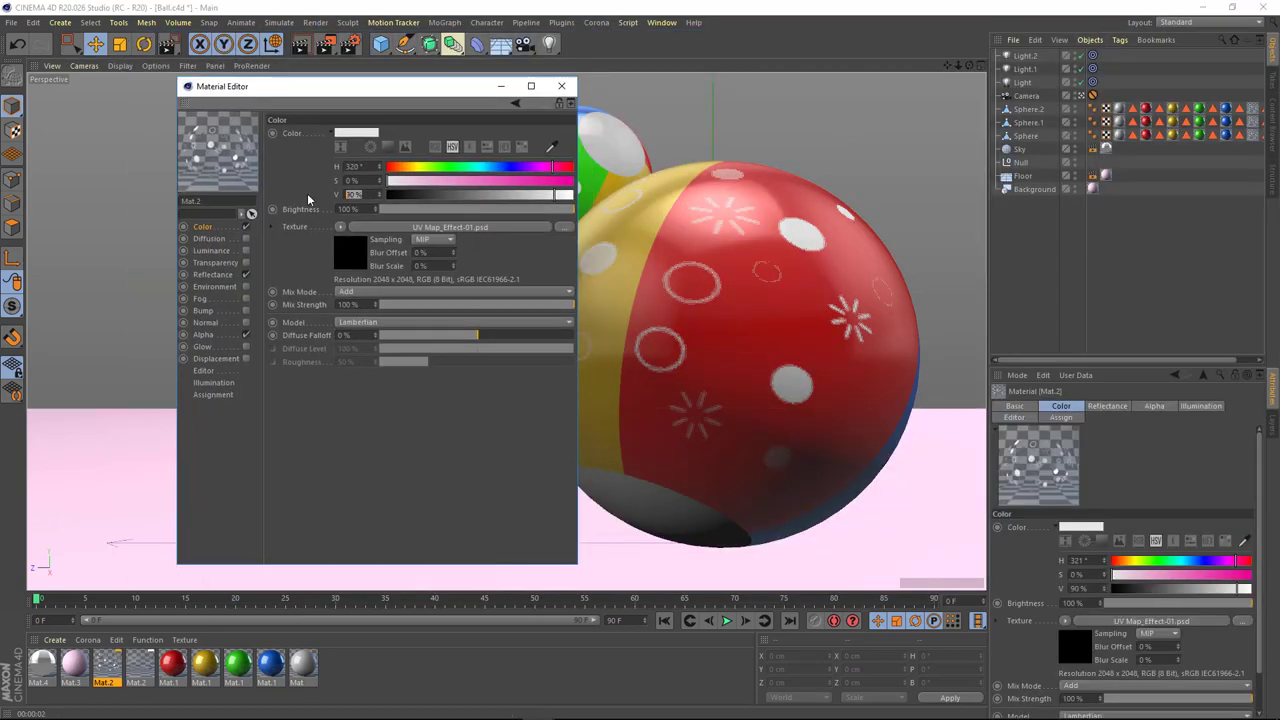
pyautogui.doubleClick(107, 663)
pyautogui.click(107, 665)
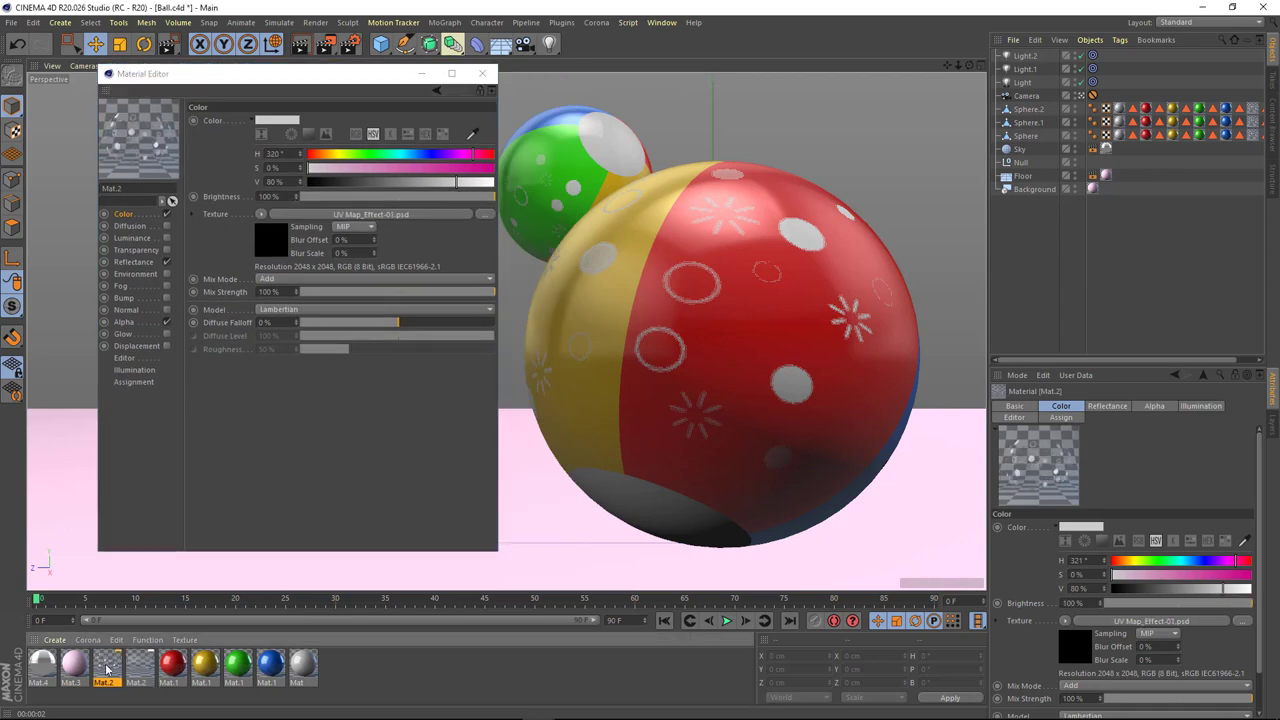
pyautogui.click(482, 73)
pyautogui.hotkey('shift', 'r')
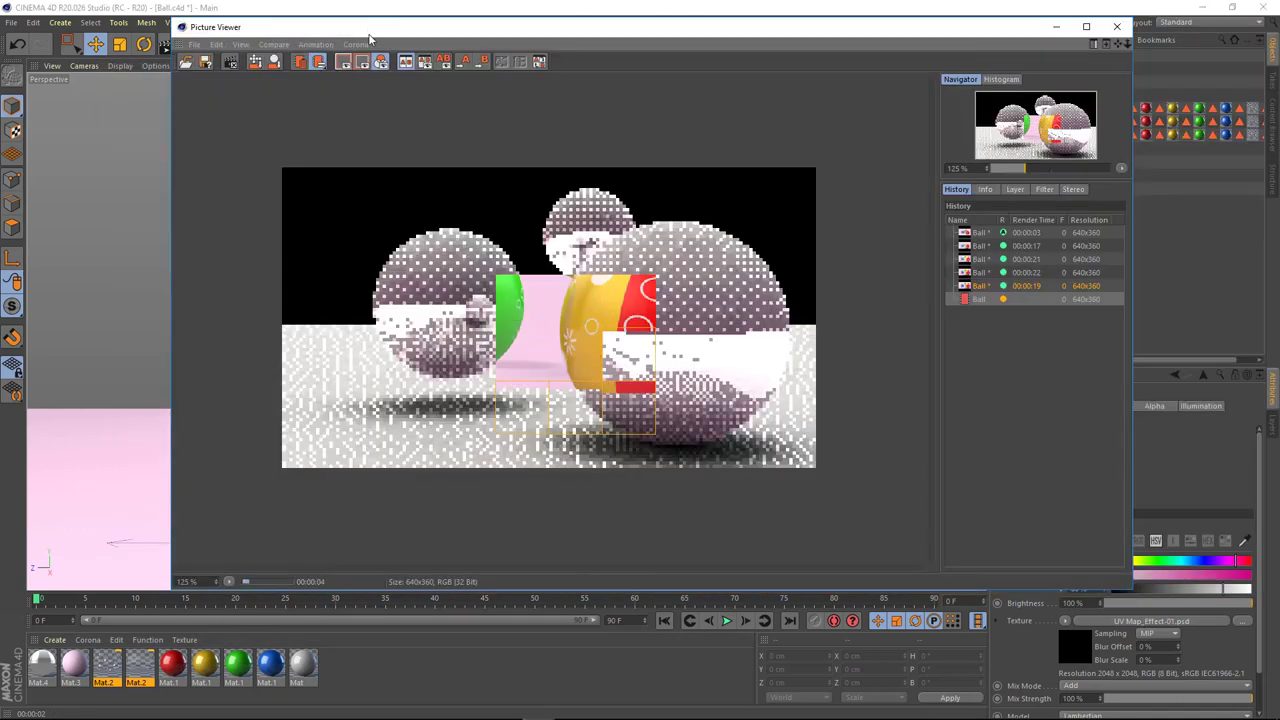
pyautogui.scroll(3, 615, 260)
pyautogui.click(969, 297)
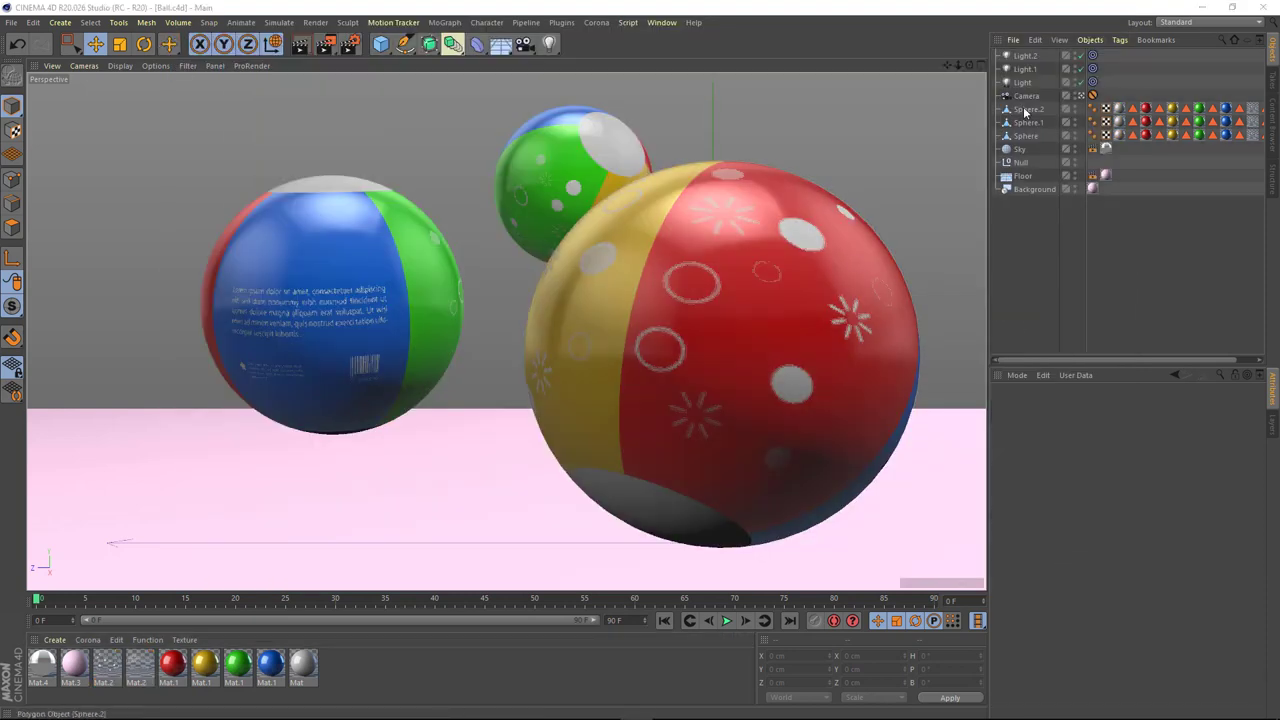
pyautogui.rightClick(1028, 109)
# Turn on object buffer entries in the spheres' Compositing tags.
pyautogui.click(1100, 162)
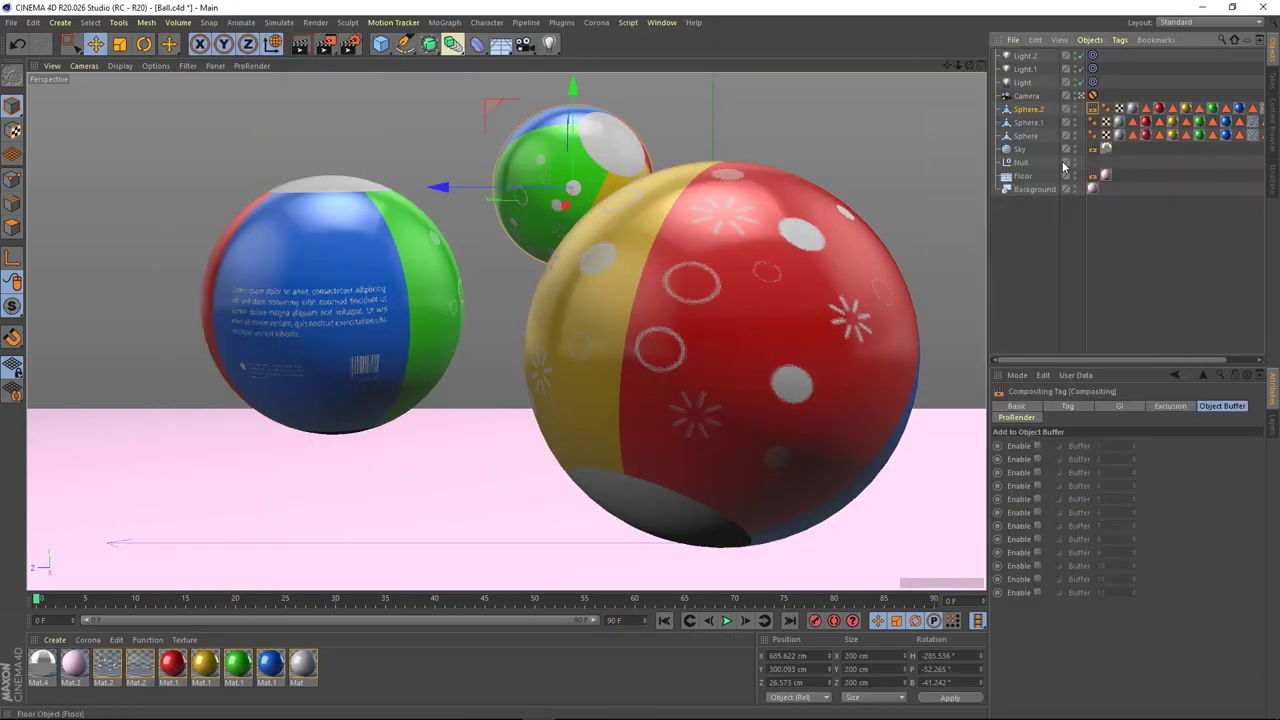
pyautogui.click(1038, 446)
pyautogui.click(1037, 446)
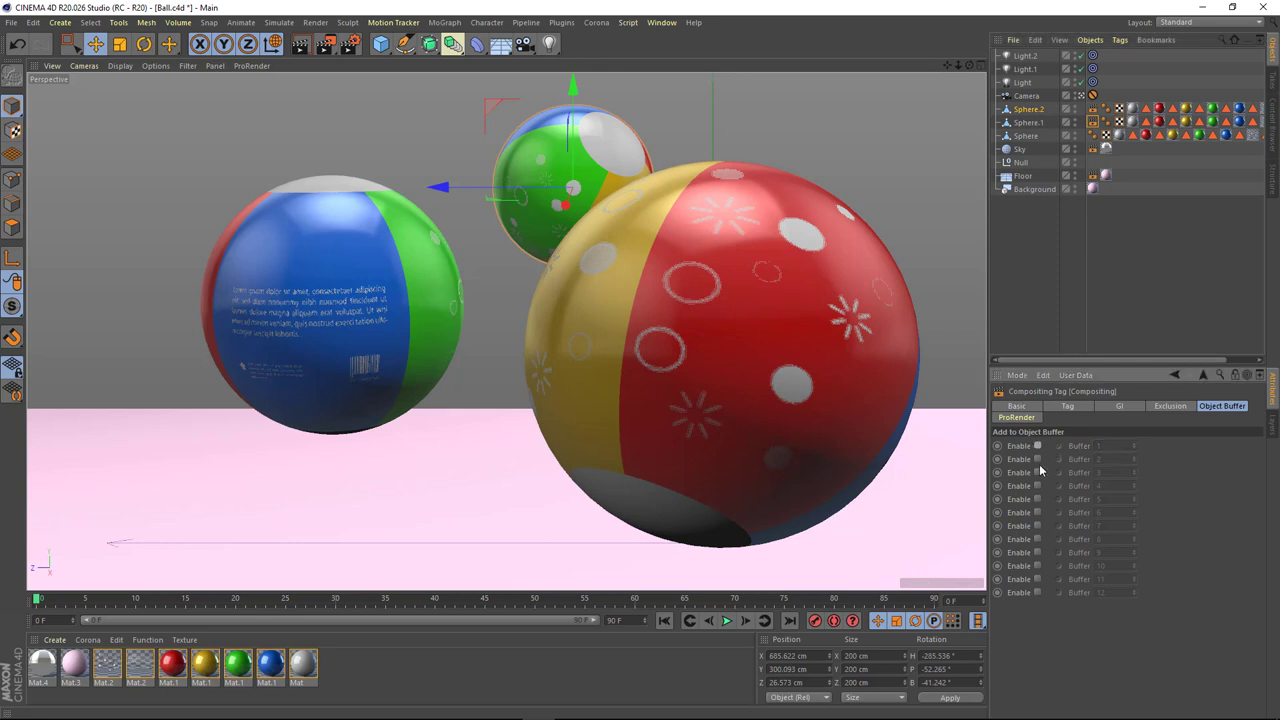
pyautogui.moveTo(1091, 122); pyautogui.dragTo(1088, 124)
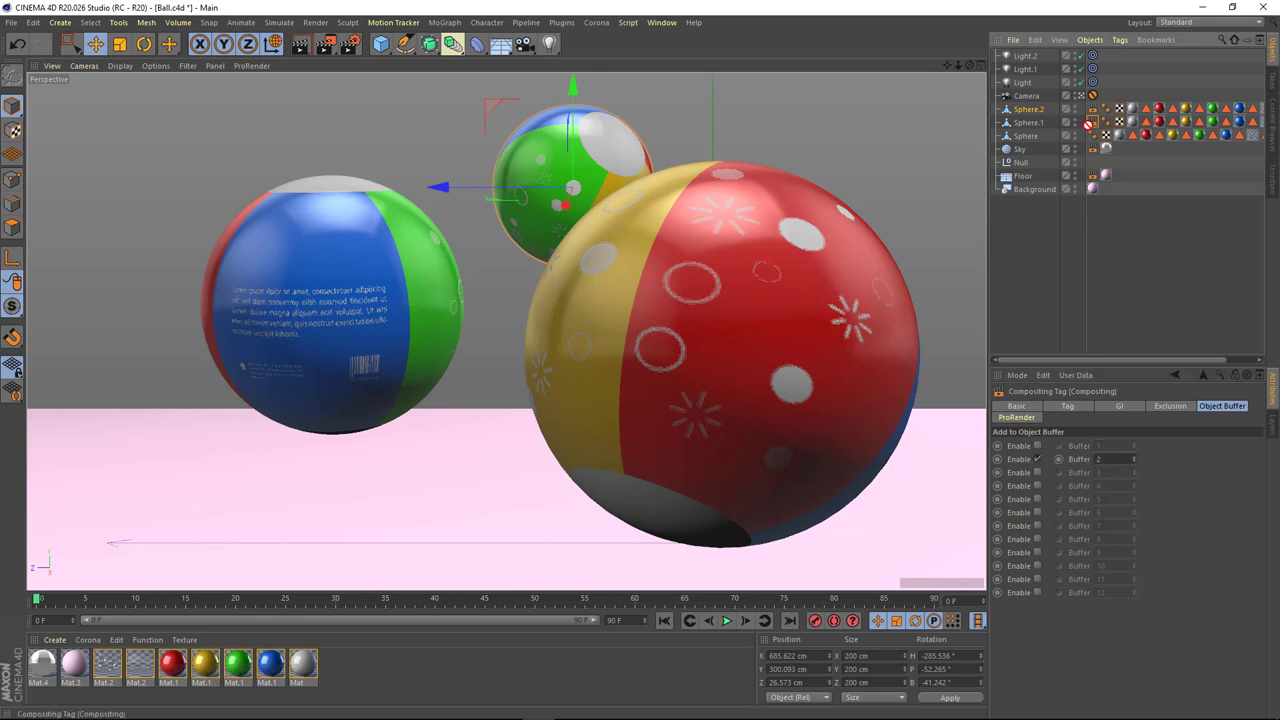
pyautogui.click(1037, 459)
pyautogui.click(1093, 122)
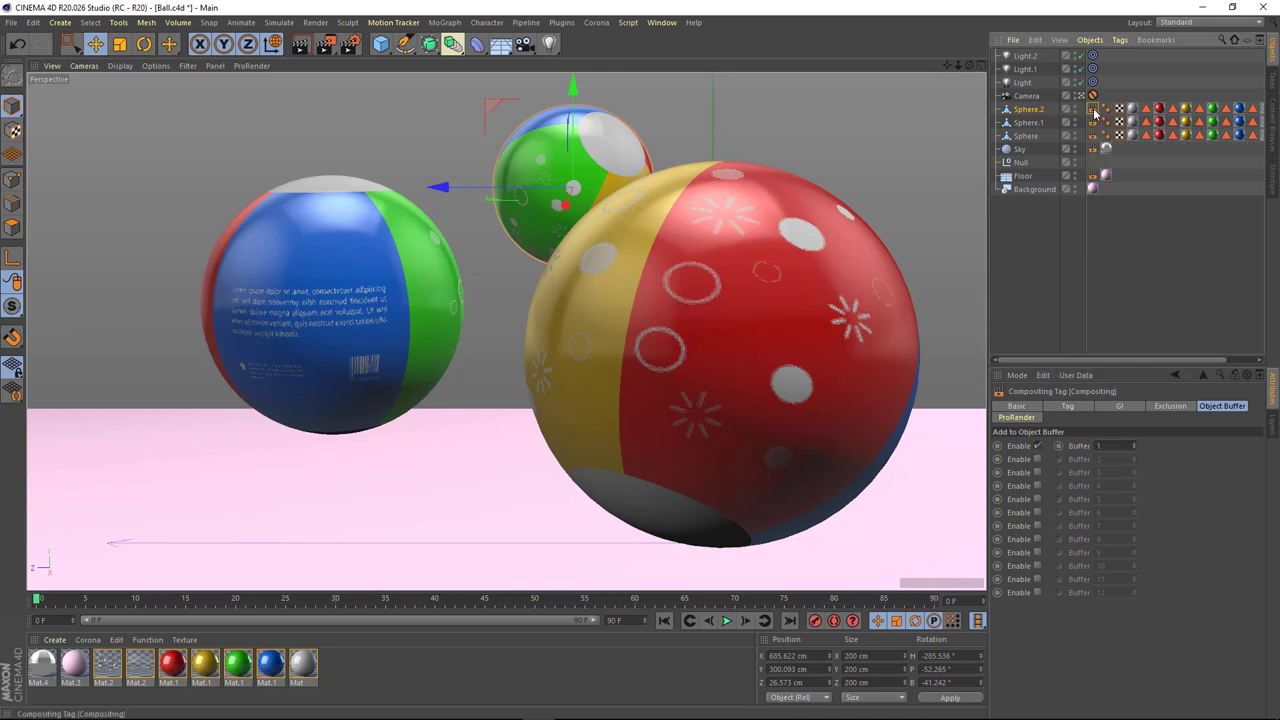
pyautogui.click(1159, 232)
# Enable Multi-Pass in Render Settings and add three Object Buffer passes.
pyautogui.click(349, 43)
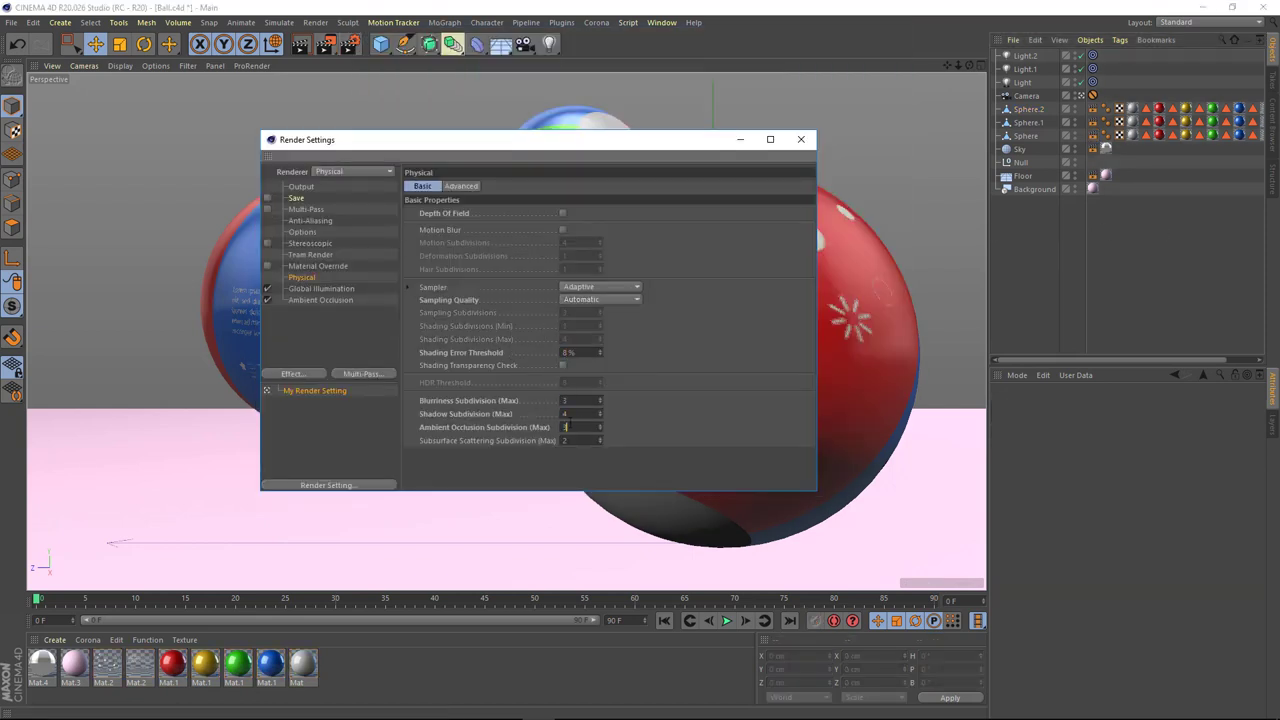
pyautogui.click(303, 210)
pyautogui.rightClick(309, 211)
pyautogui.click(325, 300)
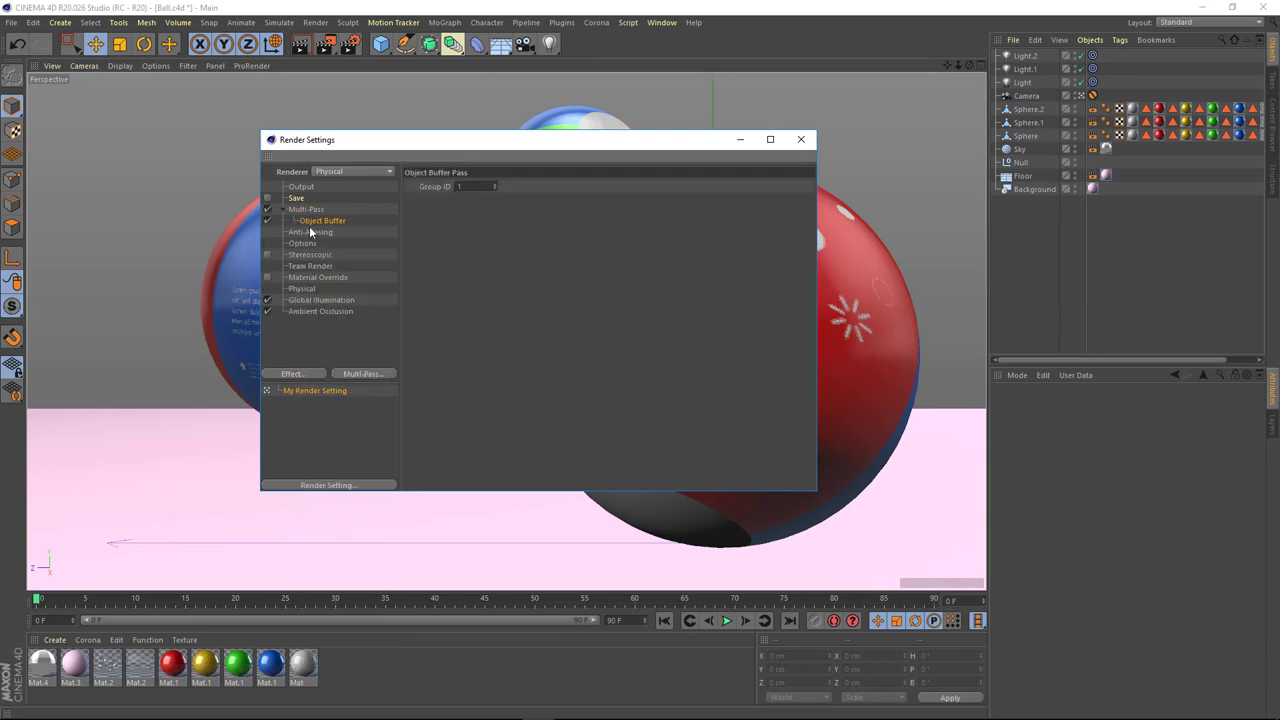
pyautogui.rightClick(309, 211)
pyautogui.click(337, 306)
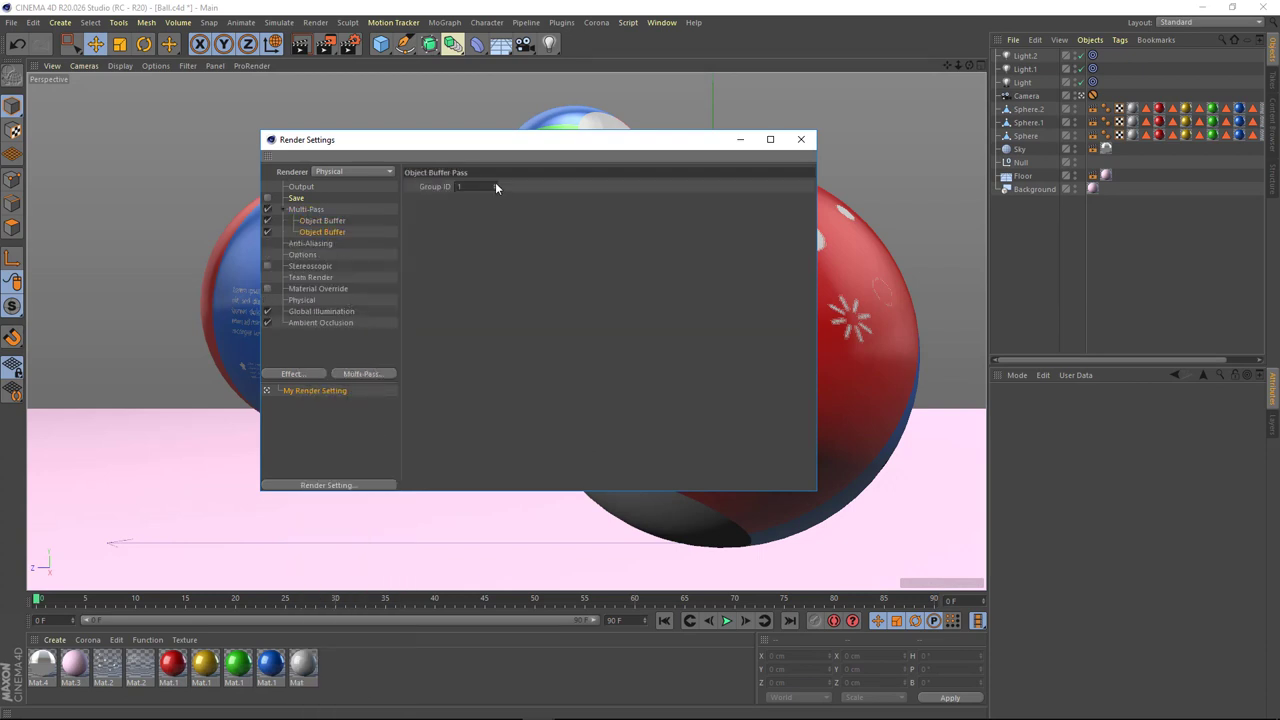
pyautogui.rightClick(310, 211)
pyautogui.click(333, 306)
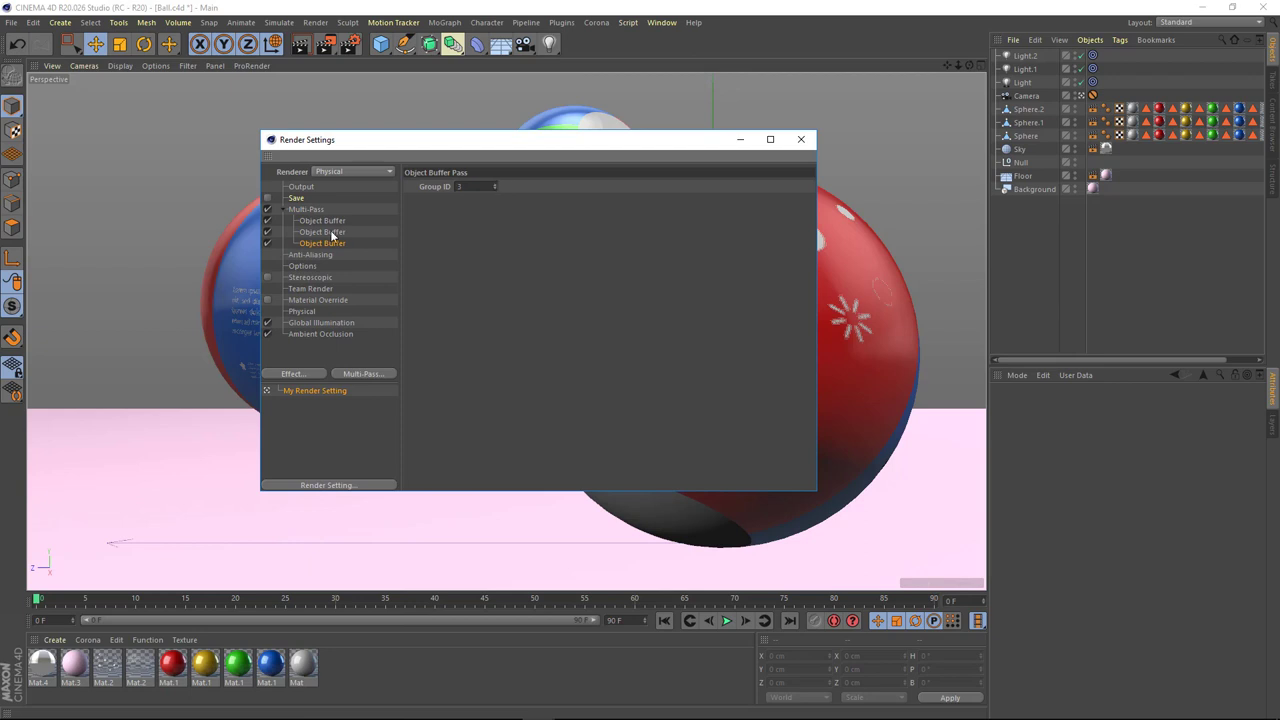
pyautogui.click(305, 209)
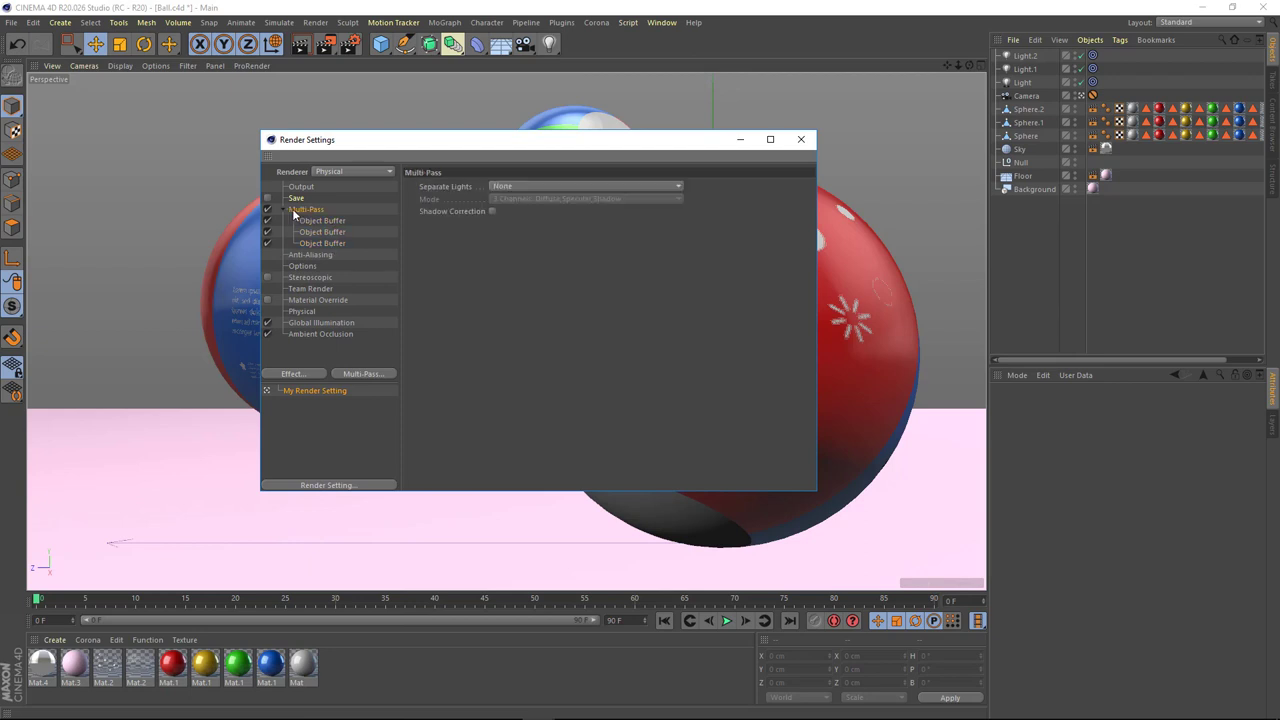
pyautogui.click(284, 209)
pyautogui.click(301, 186)
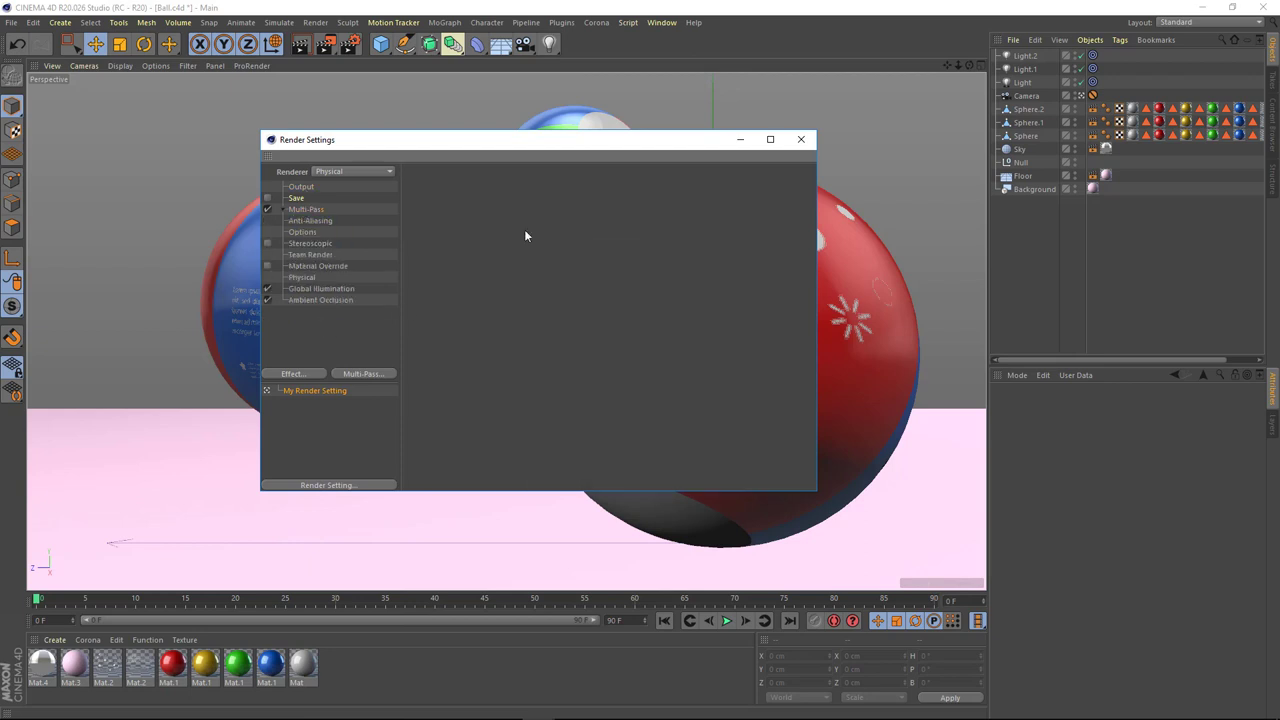
pyautogui.click(801, 139)
# Render the beach ball scene at 1920×1080 in the Picture Viewer.
pyautogui.click(328, 46)
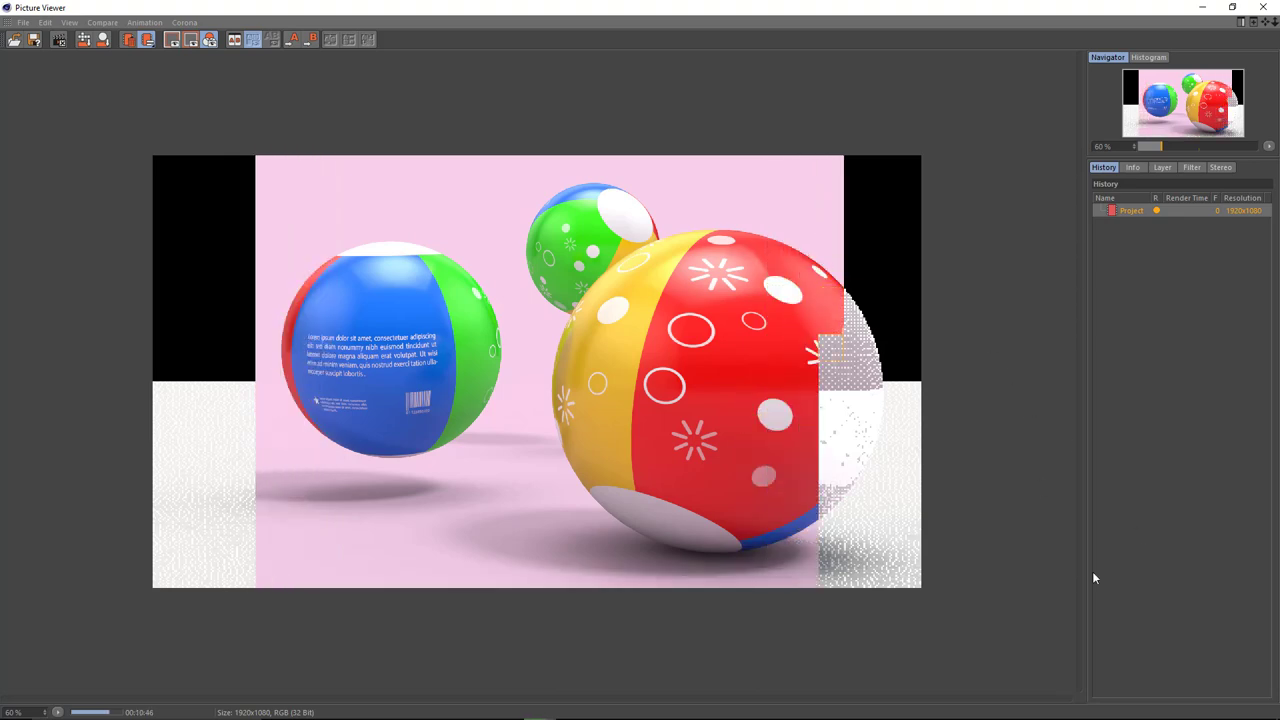
pyautogui.scroll(2, 427, 548)
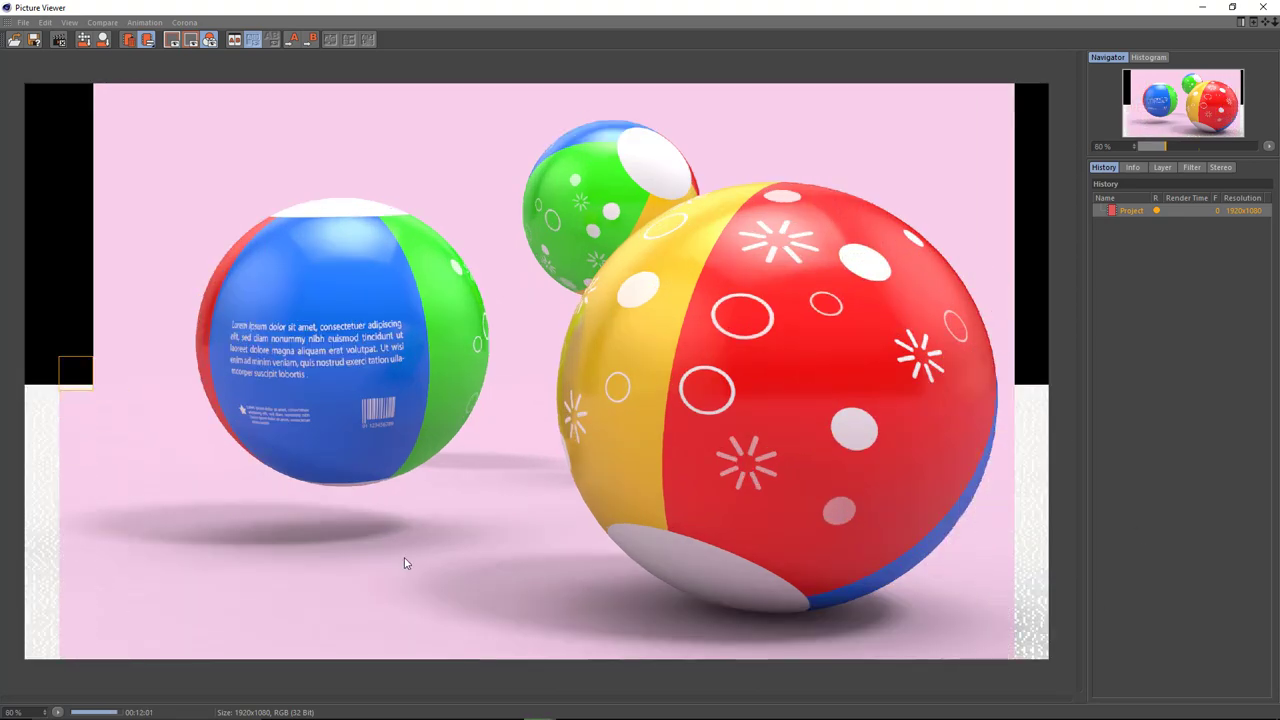
pyautogui.scroll(3, 823, 414)
pyautogui.scroll(2, 694, 437)
pyautogui.scroll(-5, 694, 437)
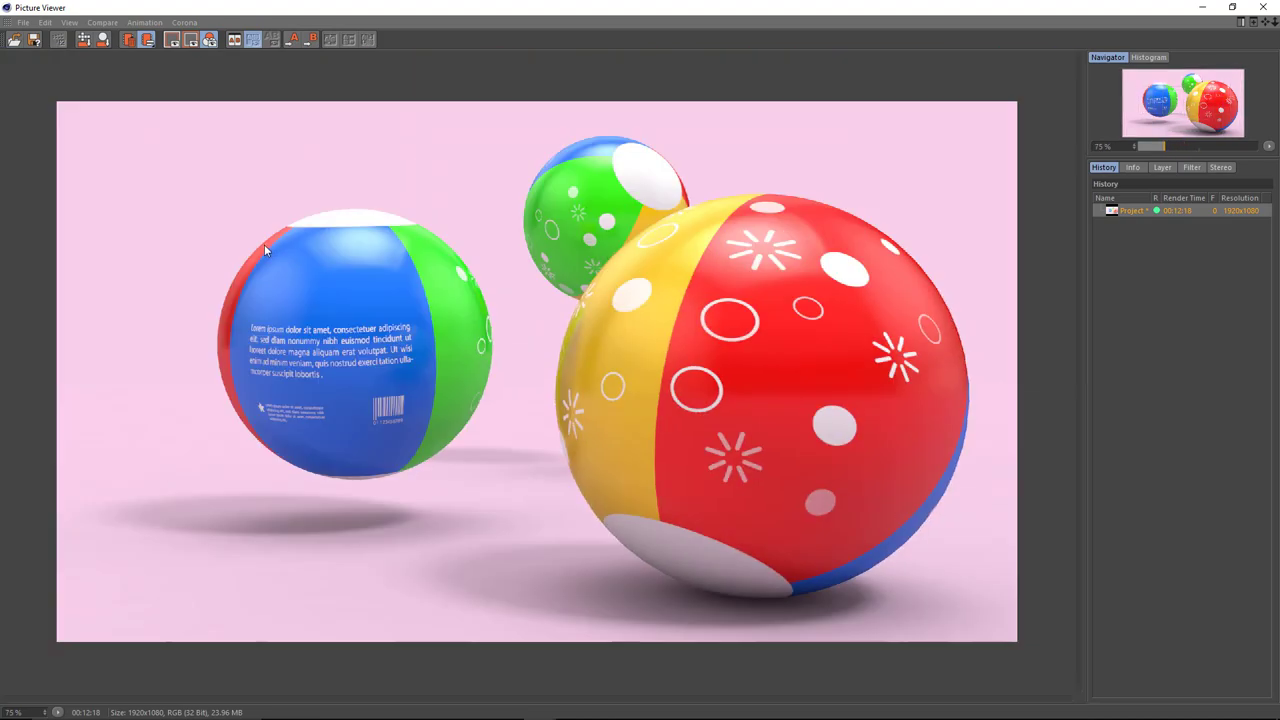
# Save the finished render with TIF as the file format.
pyautogui.click(34, 40)
pyautogui.click(245, 164)
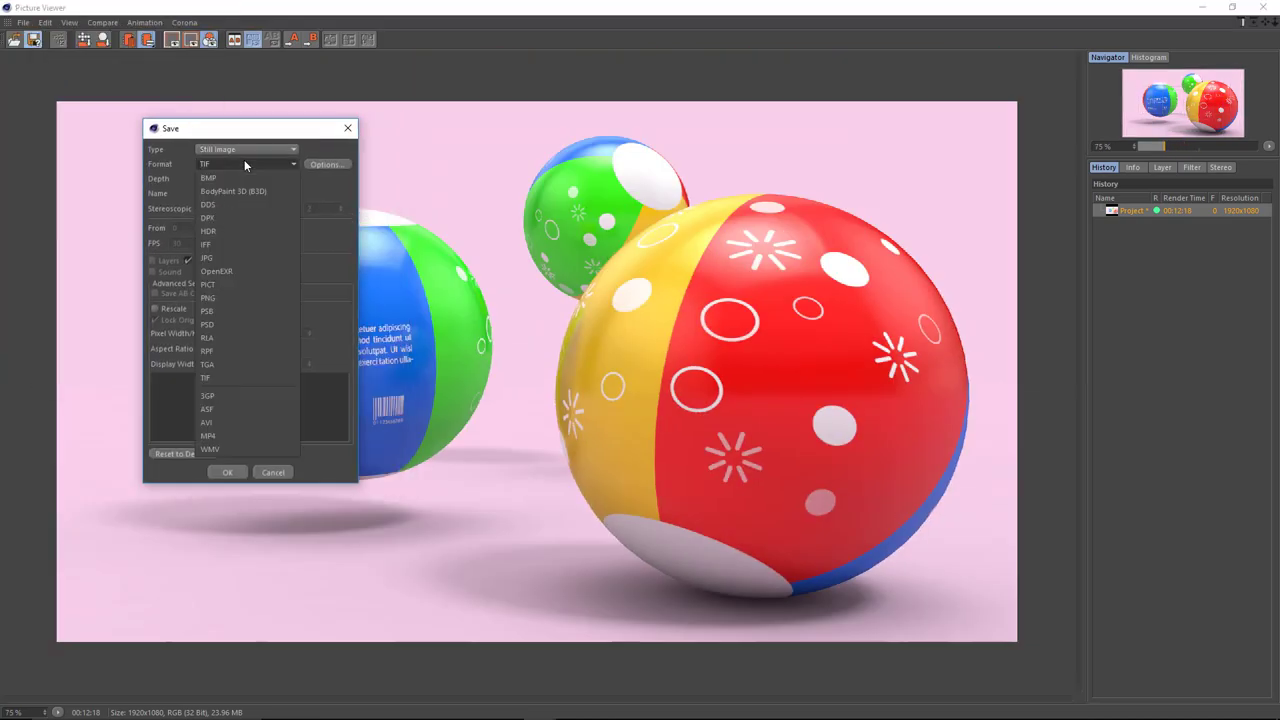
pyautogui.click(243, 378)
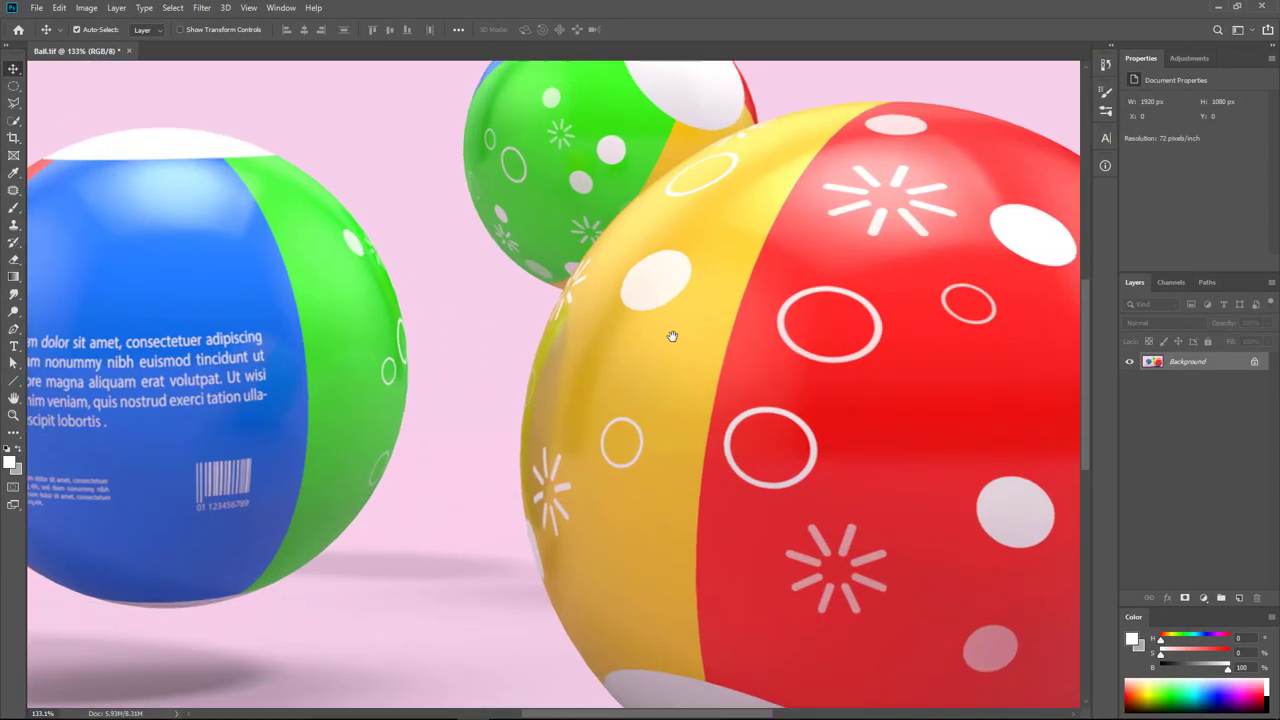
# Load the left ball's Object Buffer channel as a selection, expanded by 10 pixels.
pyautogui.keyDown('alt'); pyautogui.scroll(-3, 672, 336); pyautogui.keyUp('alt')
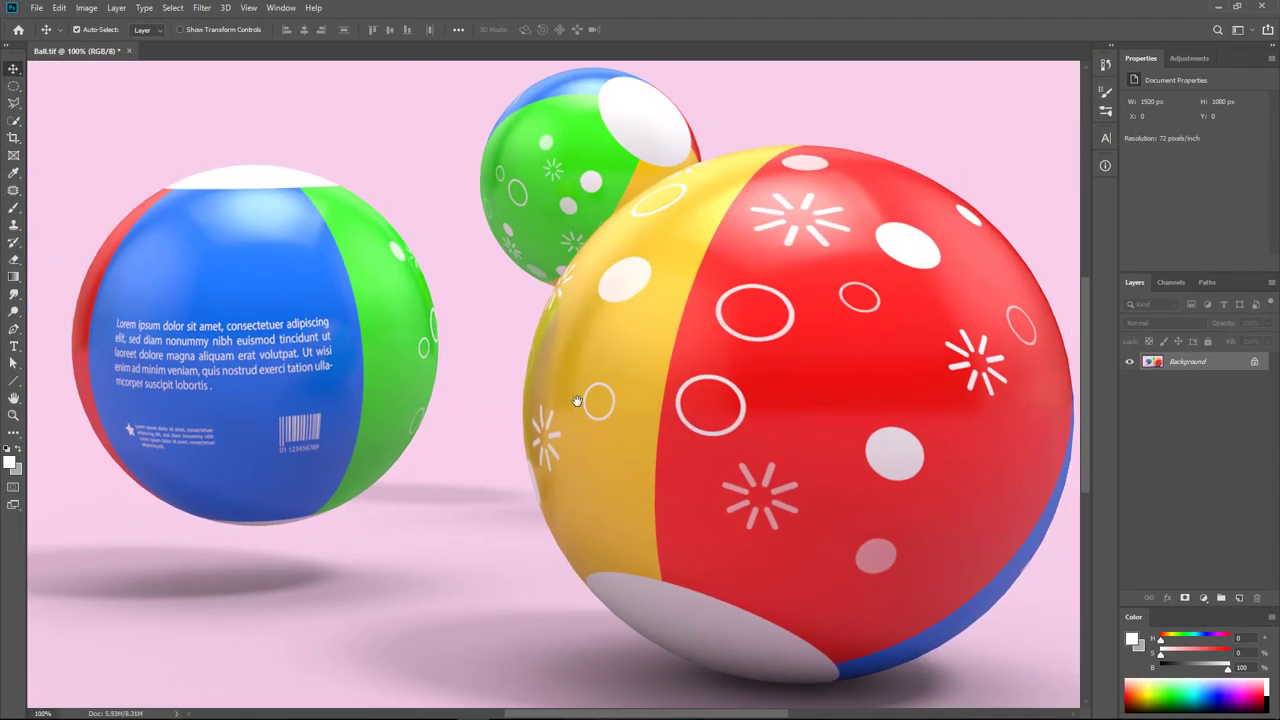
pyautogui.keyDown('alt'); pyautogui.scroll(-1, 577, 401); pyautogui.keyUp('alt')
pyautogui.click(1171, 282)
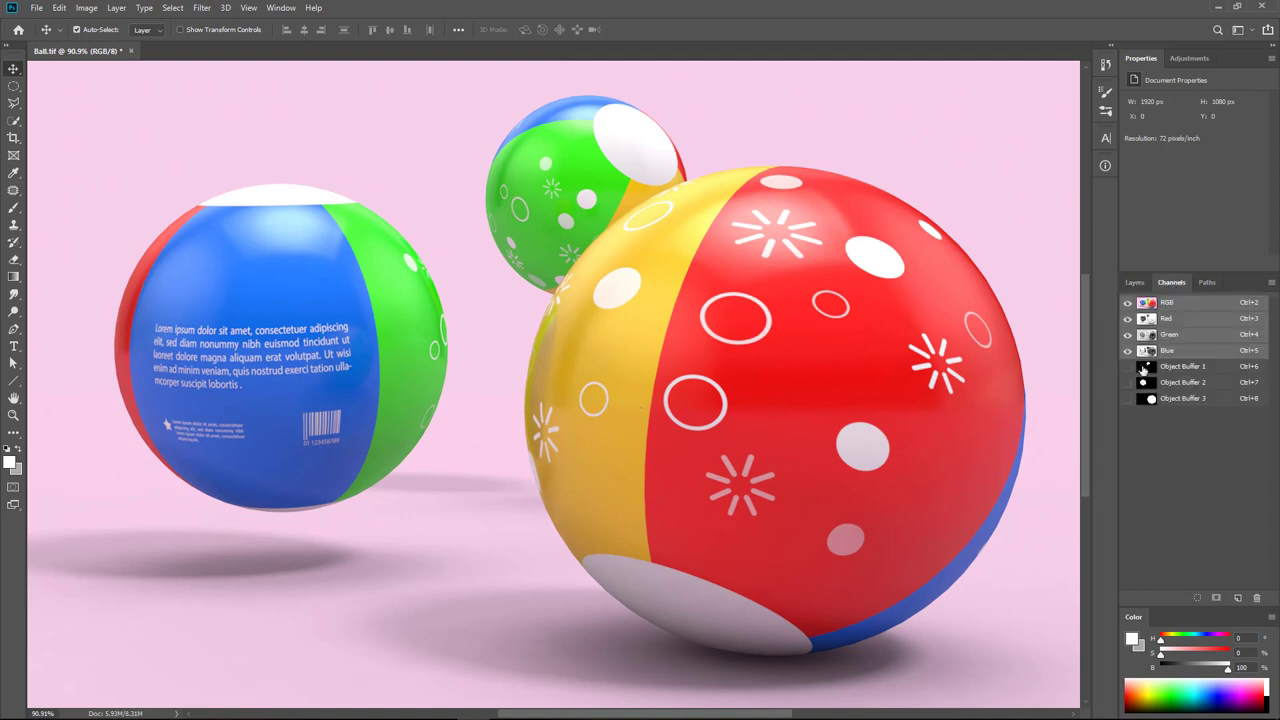
pyautogui.click(1146, 366)
pyautogui.click(1147, 382)
pyautogui.click(1175, 304)
pyautogui.click(170, 8)
pyautogui.click(340, 228)
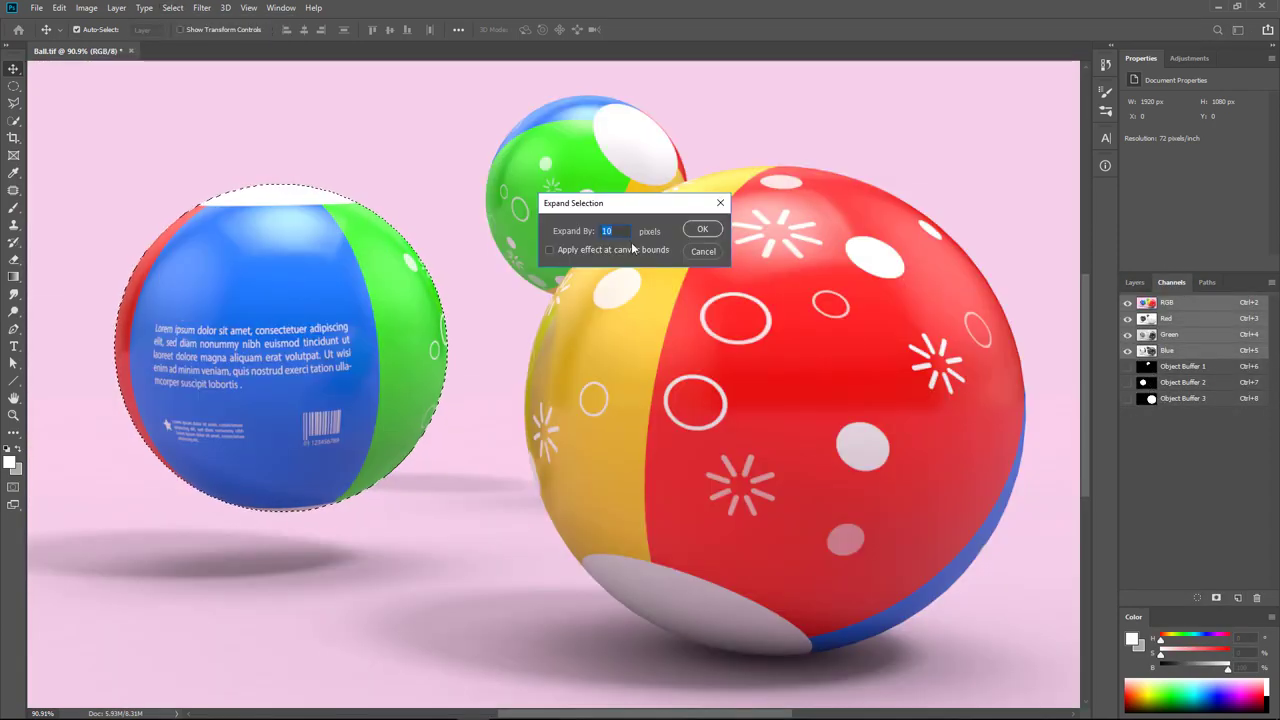
pyautogui.press('Return')
# Apply a Lens Blur of radius 7 to the selected blue ball.
pyautogui.click(201, 7)
pyautogui.moveTo(209, 159)
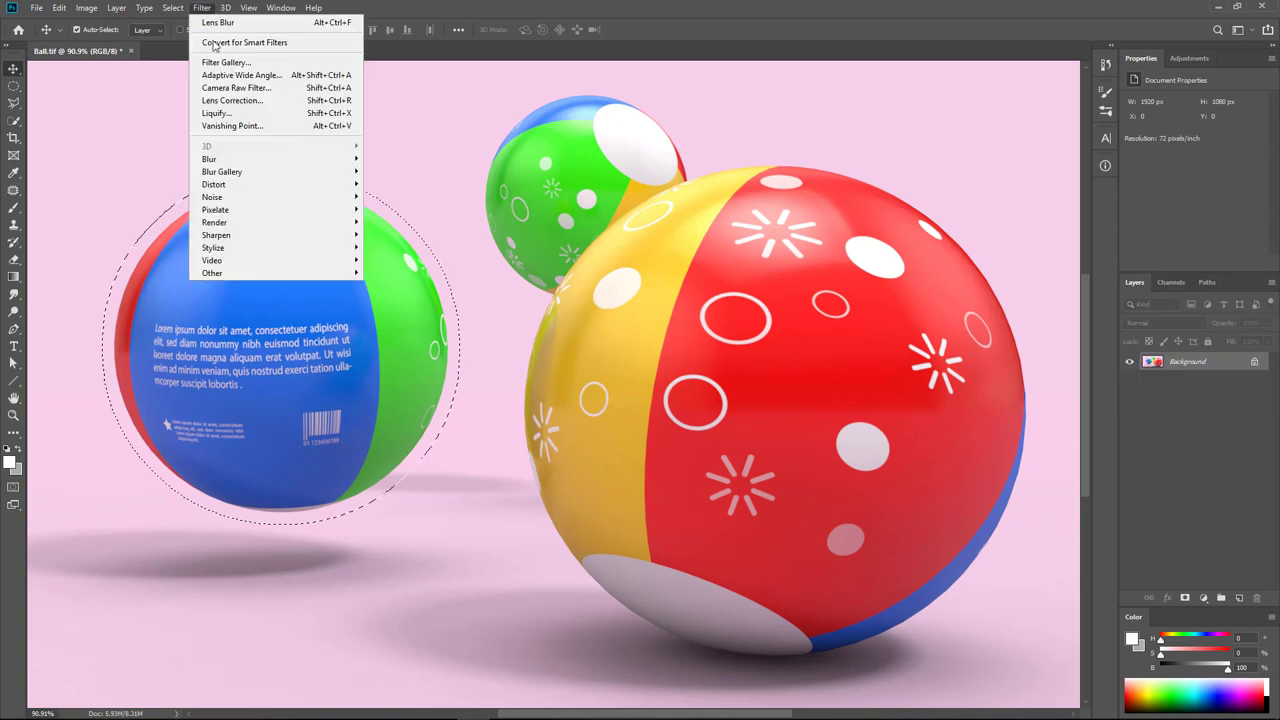
pyautogui.click(400, 225)
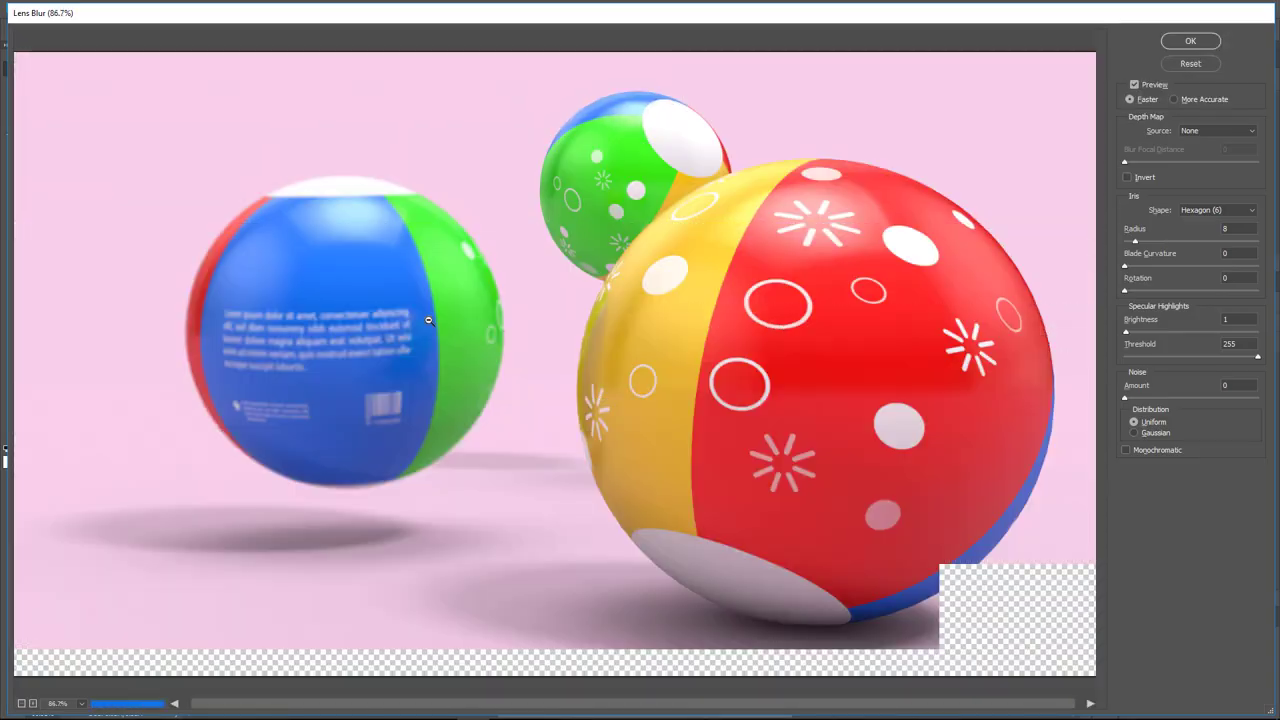
pyautogui.keyDown('alt'); pyautogui.scroll(1, 369, 329); pyautogui.keyUp('alt')
pyautogui.keyDown('alt'); pyautogui.scroll(5, 333, 348); pyautogui.keyUp('alt')
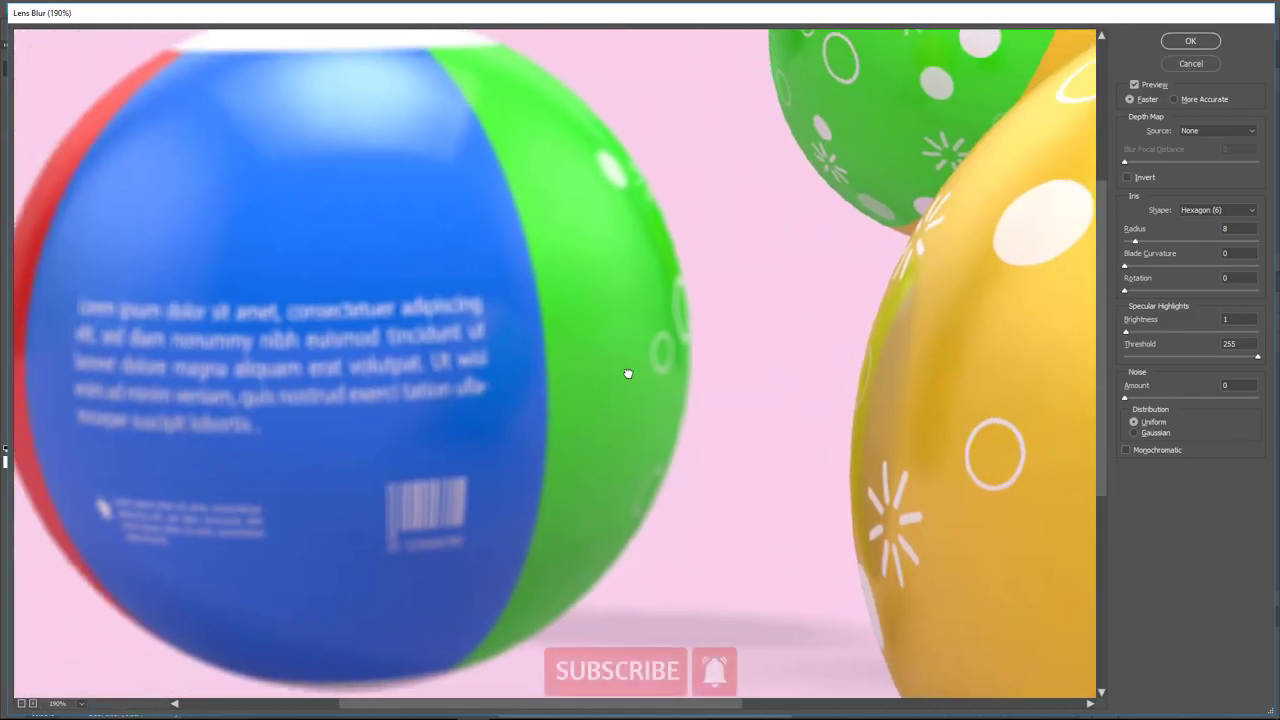
pyautogui.press('Down')
pyautogui.press('Tab')
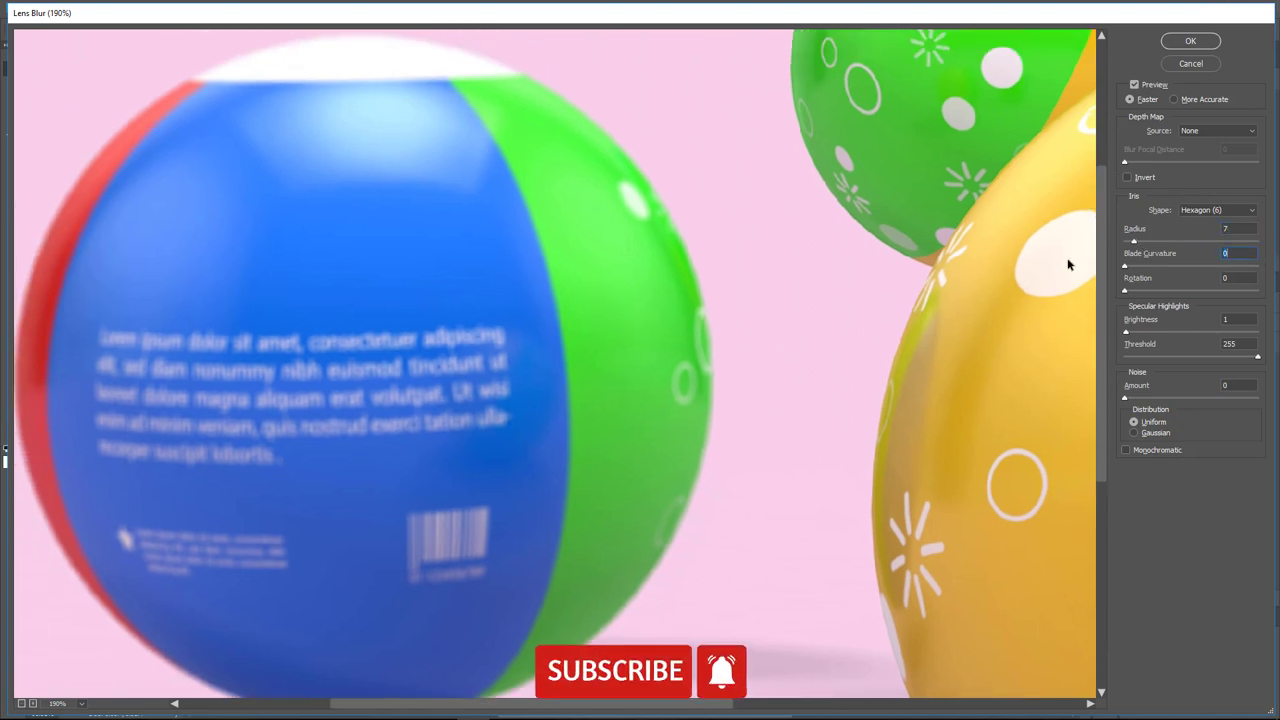
pyautogui.keyDown('alt'); pyautogui.scroll(-1, 606, 335); pyautogui.keyUp('alt')
pyautogui.keyDown('alt'); pyautogui.scroll(-1, 607, 324); pyautogui.keyUp('alt')
pyautogui.keyDown('alt'); pyautogui.scroll(-1, 600, 322); pyautogui.keyUp('alt')
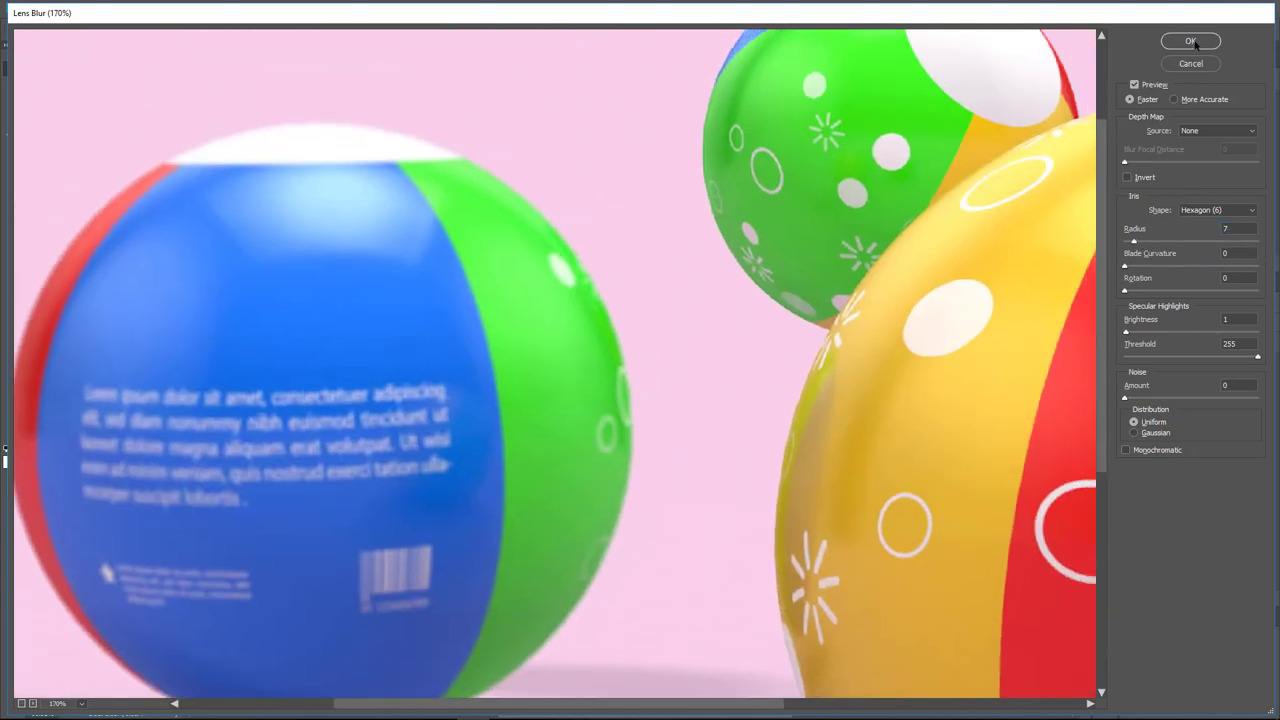
pyautogui.press('Return')
pyautogui.moveTo(521, 311); pyautogui.dragTo(491, 327)
pyautogui.click(1171, 282)
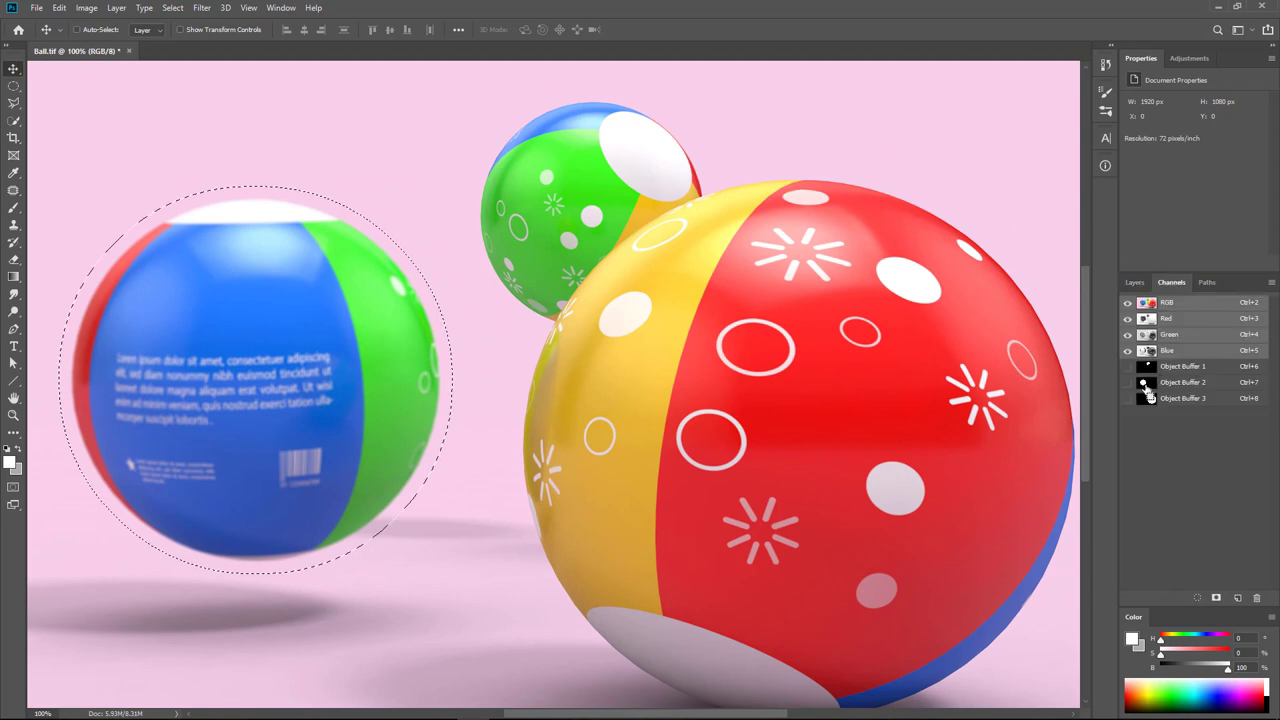
# Load the green ball's Object Buffer 3 outline, expanded by 25 pixels.
pyautogui.keyDown('ctrl'); pyautogui.click(1147, 366); pyautogui.keyUp('ctrl')
pyautogui.click(172, 7)
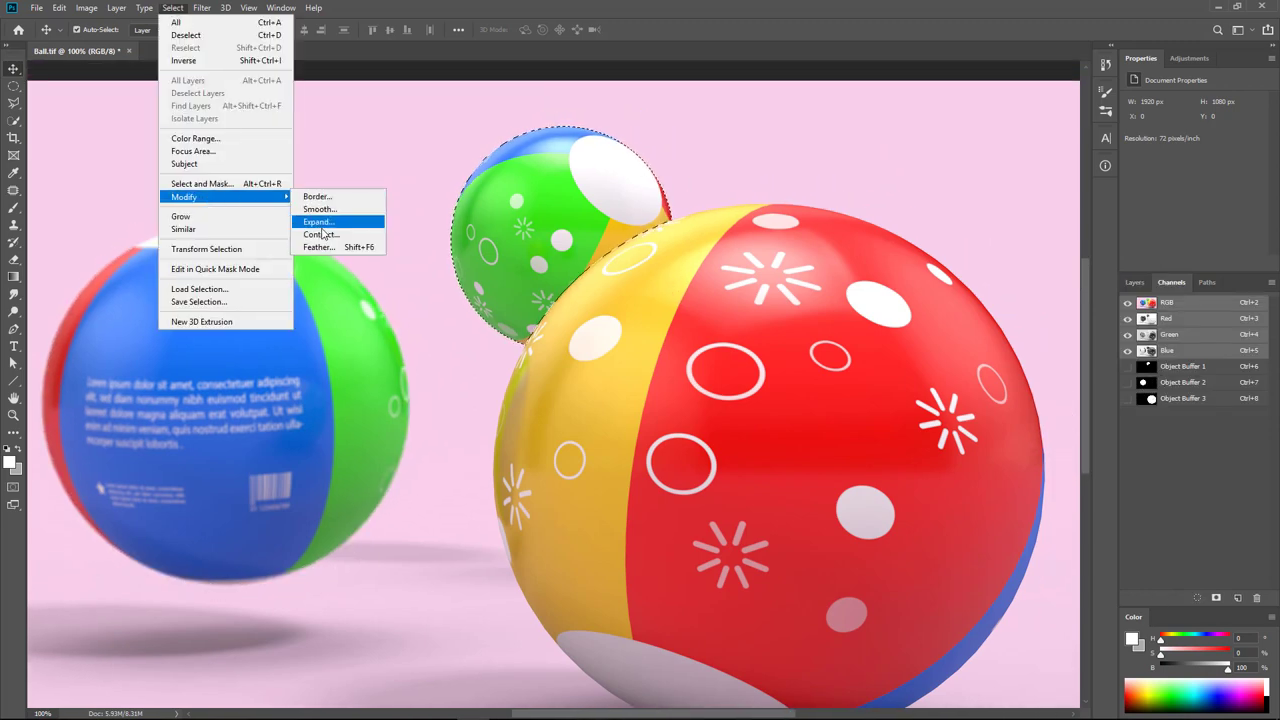
pyautogui.click(335, 228)
pyautogui.press('Return')
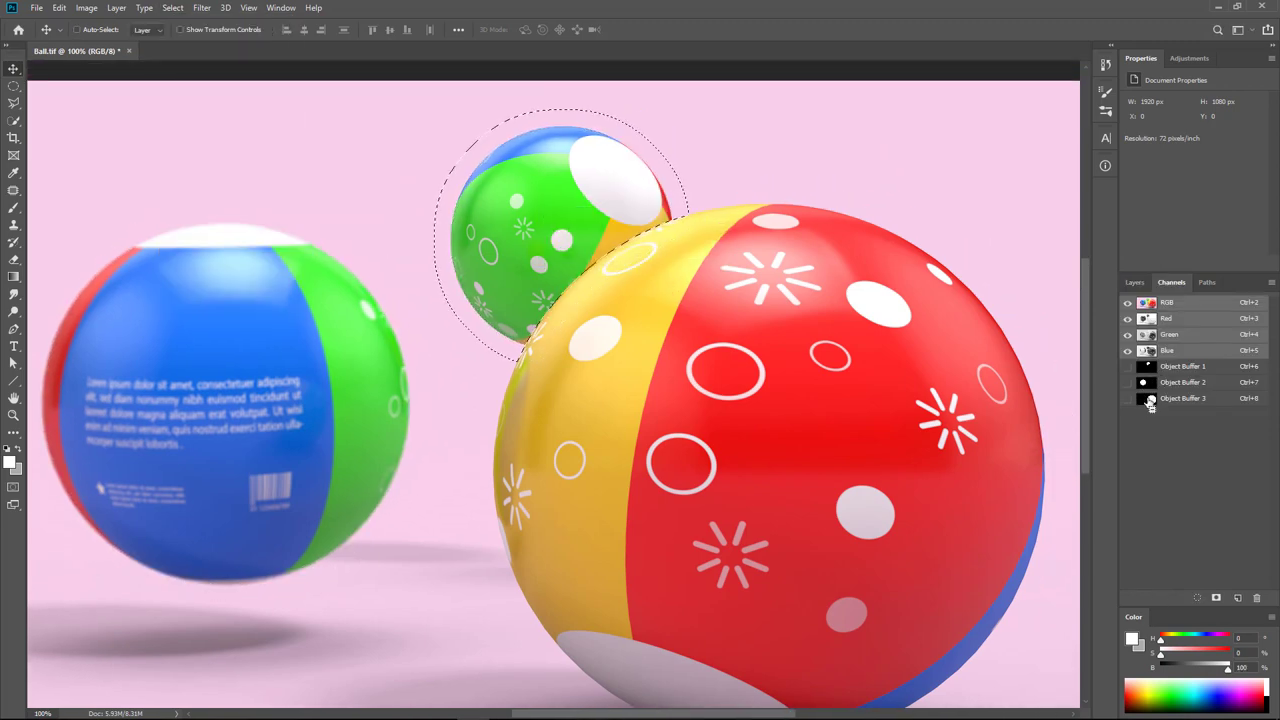
pyautogui.moveTo(644, 292); pyautogui.dragTo(628, 300)
# Apply a stronger Lens Blur, radius 19, to the back green ball.
pyautogui.click(201, 7)
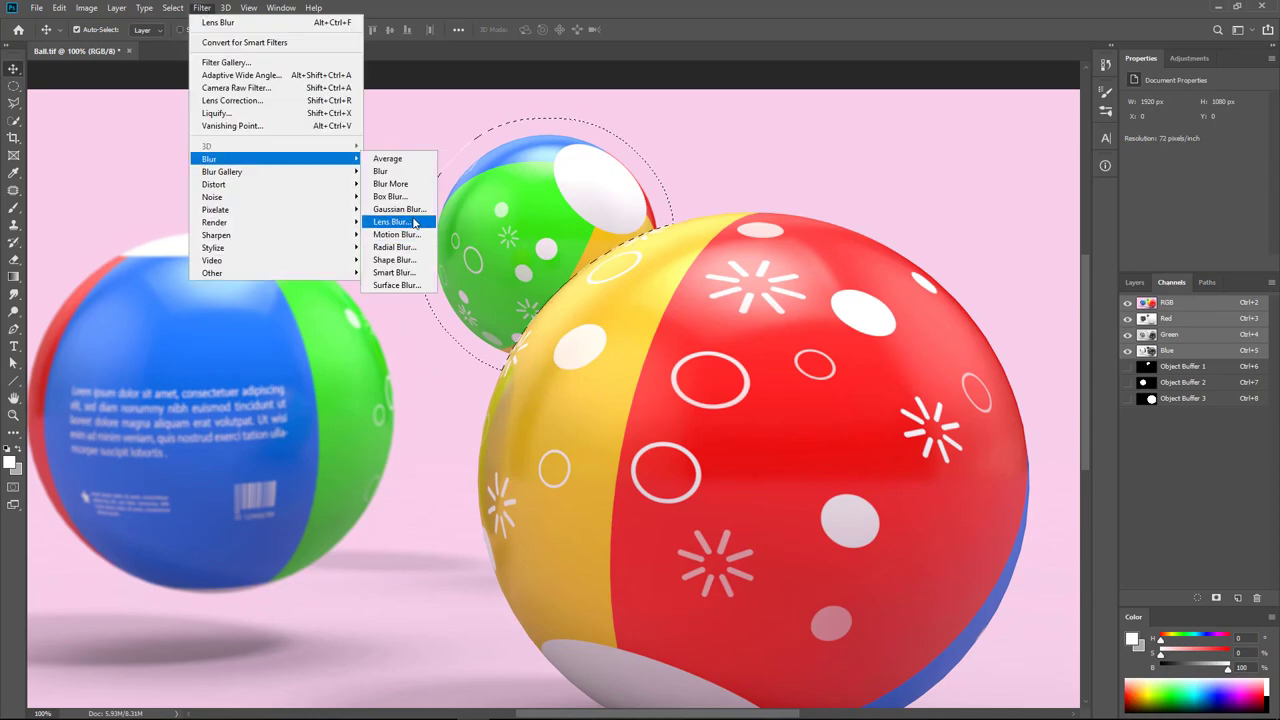
pyautogui.click(410, 250)
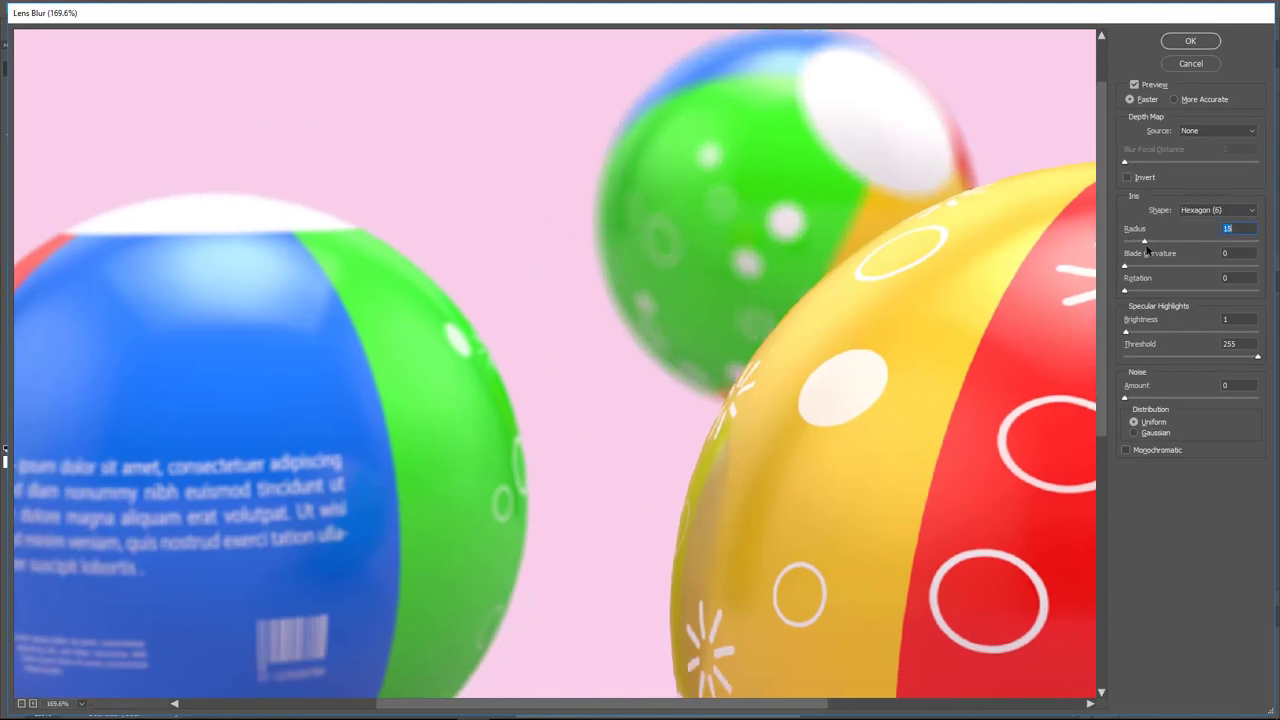
pyautogui.moveTo(1145, 242)
pyautogui.mouseDown()
pyautogui.moveTo(1187, 242)
pyautogui.moveTo(1149, 242)
pyautogui.mouseUp()
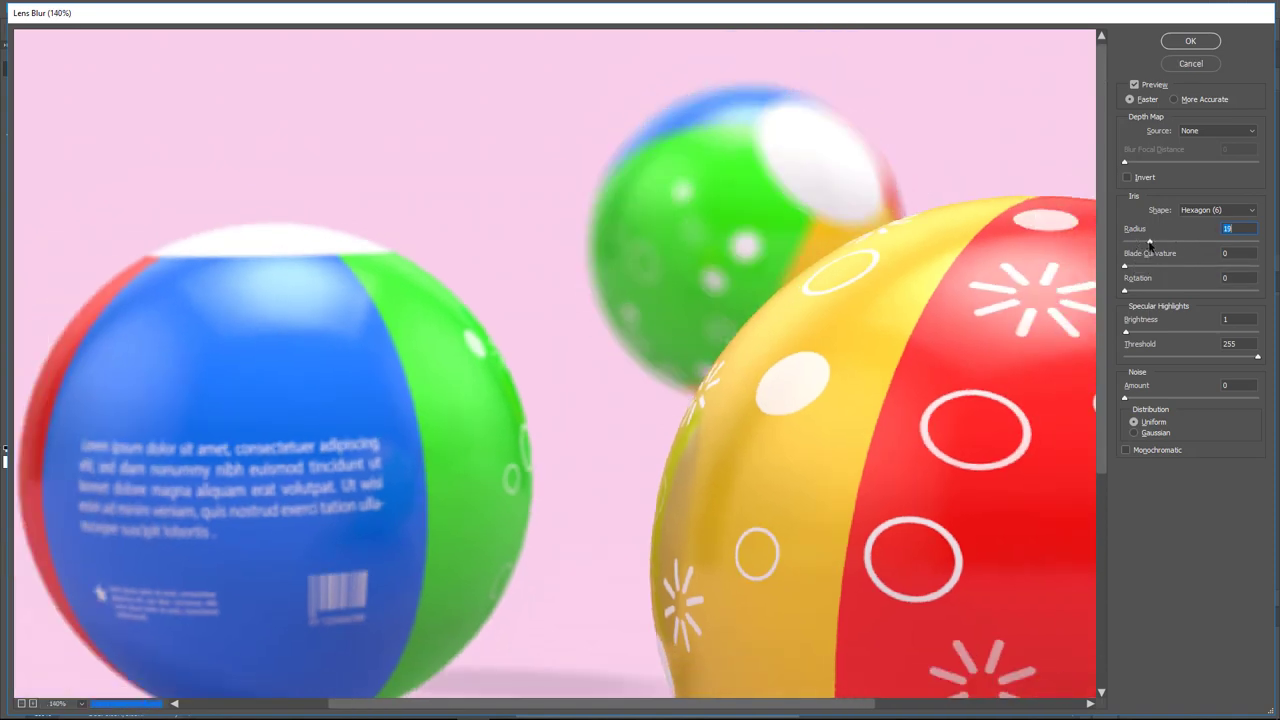
pyautogui.click(1188, 41)
pyautogui.keyDown('alt'); pyautogui.scroll(4, 564, 282); pyautogui.keyUp('alt')
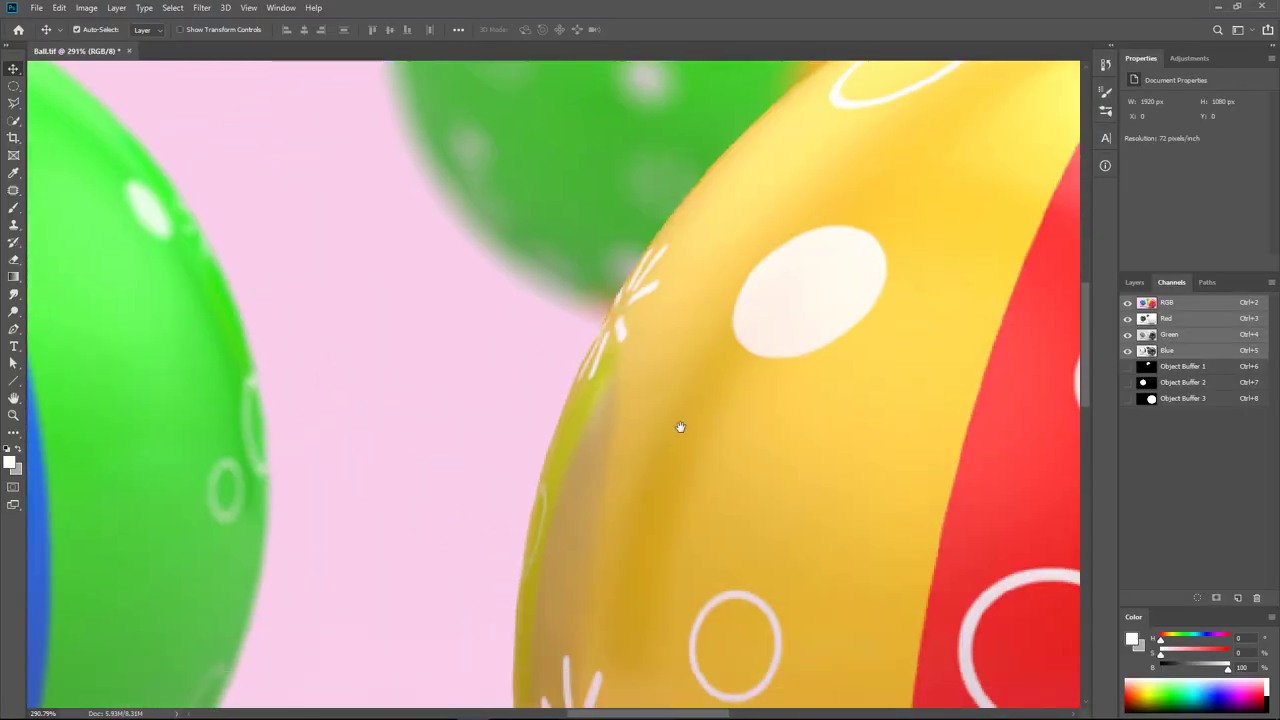
pyautogui.keyDown('alt'); pyautogui.scroll(-5, 680, 429); pyautogui.keyUp('alt')
pyautogui.moveTo(737, 352); pyautogui.dragTo(632, 359)
pyautogui.press('F7')
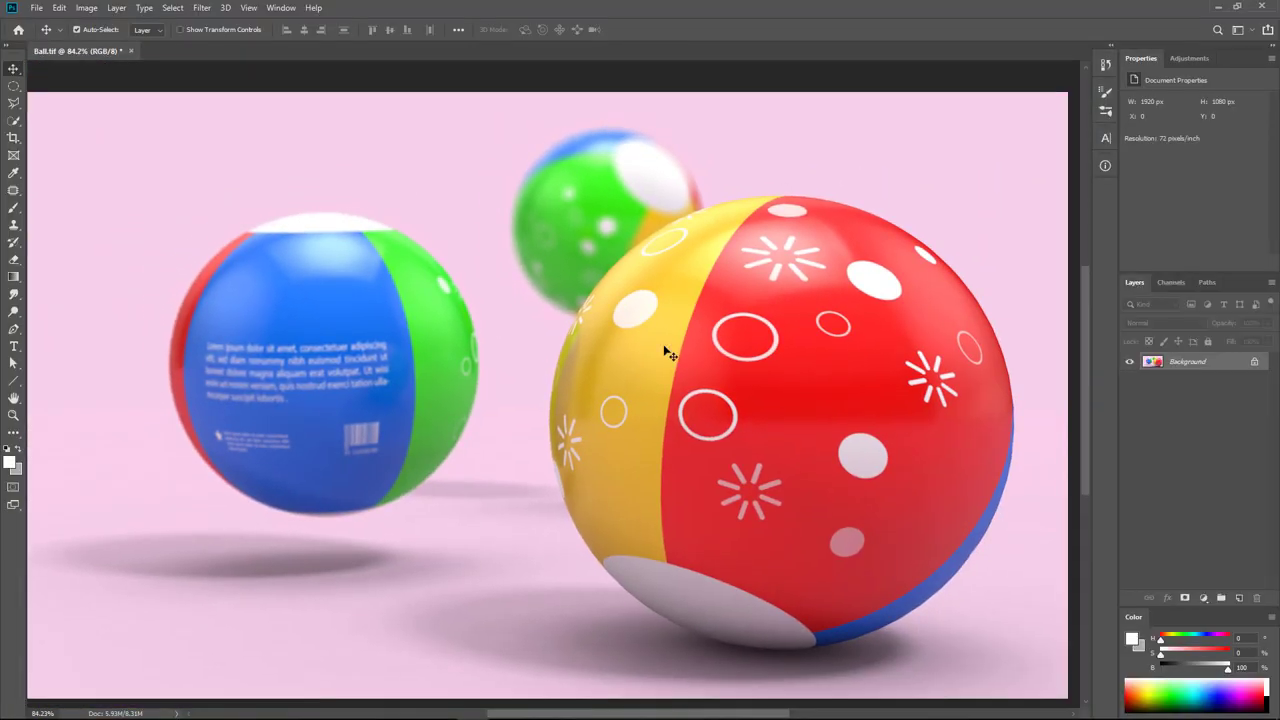